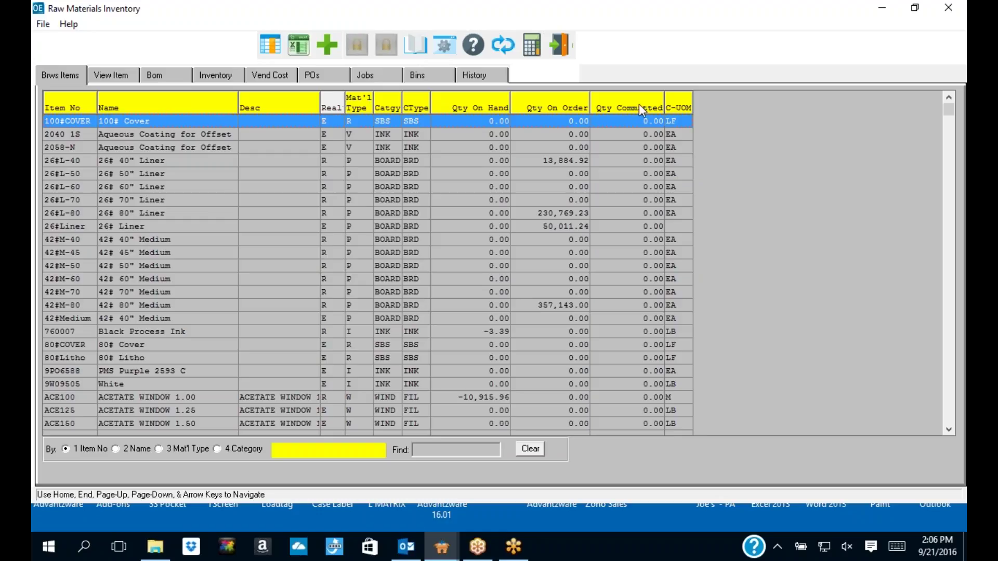
# Step: Check the Auto Maximize and screen scaling settings in the program's About information, and reopen Folding Carton Materials
pyautogui.click(67, 25)
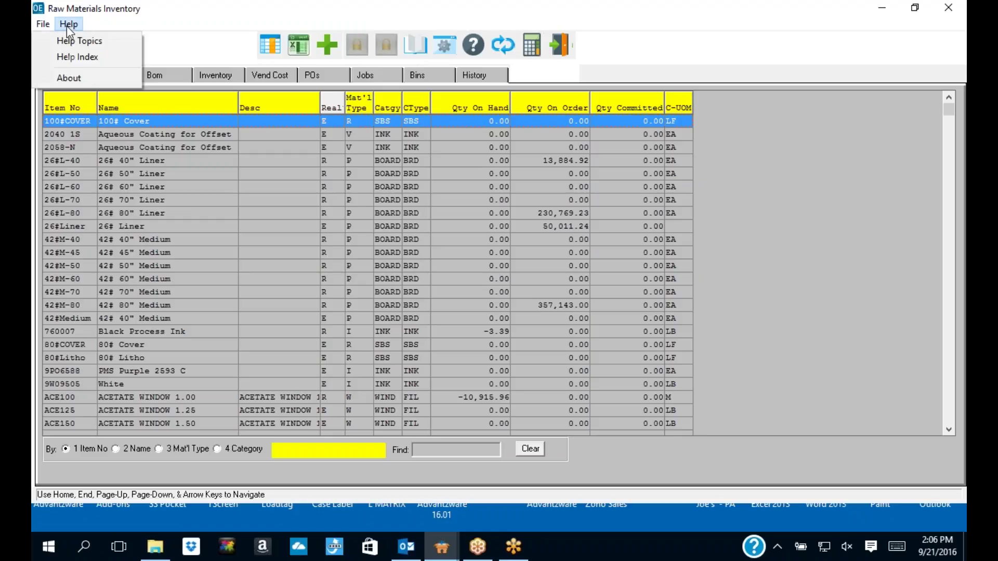
pyautogui.click(66, 76)
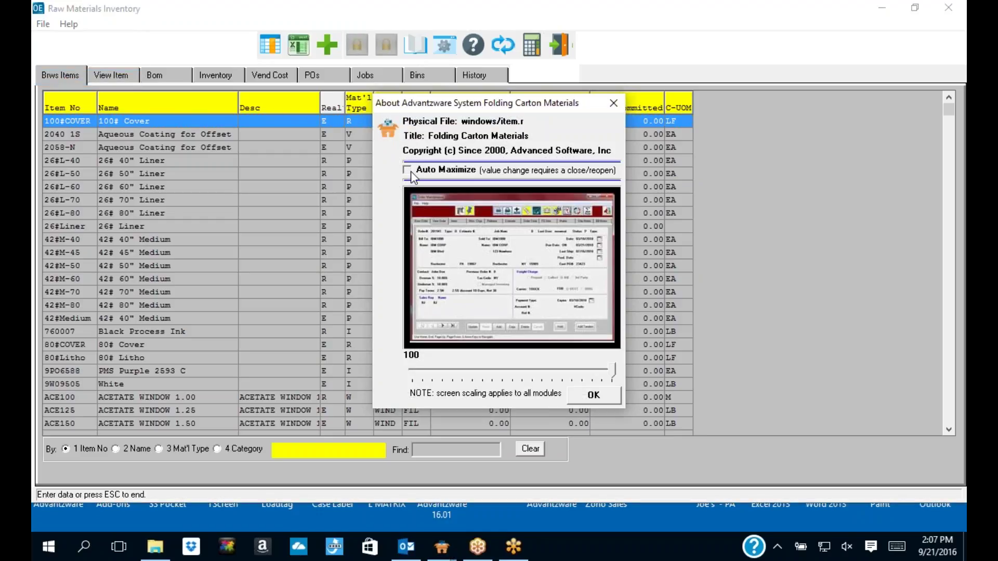
pyautogui.click(614, 110)
pyautogui.click(559, 46)
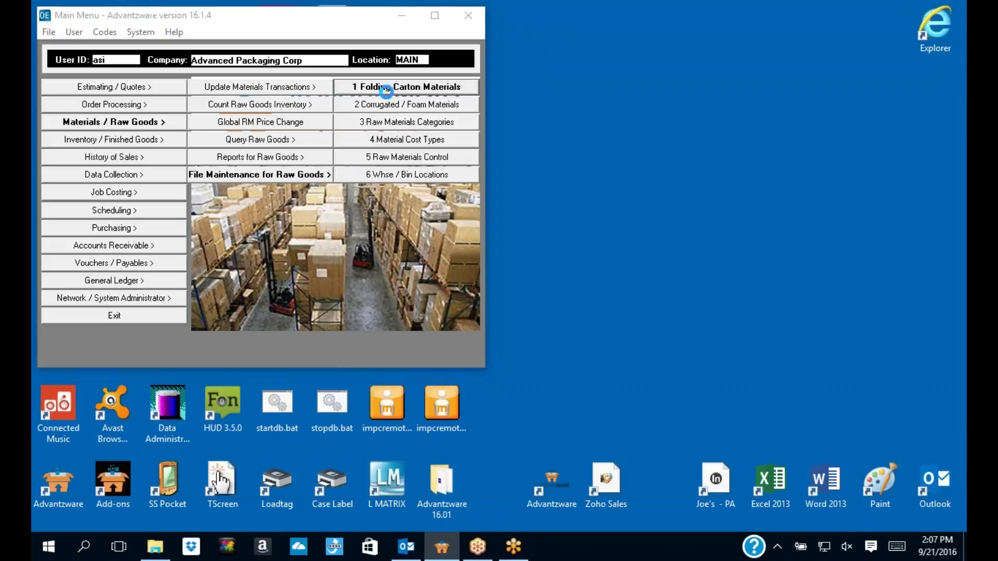
pyautogui.click(387, 85)
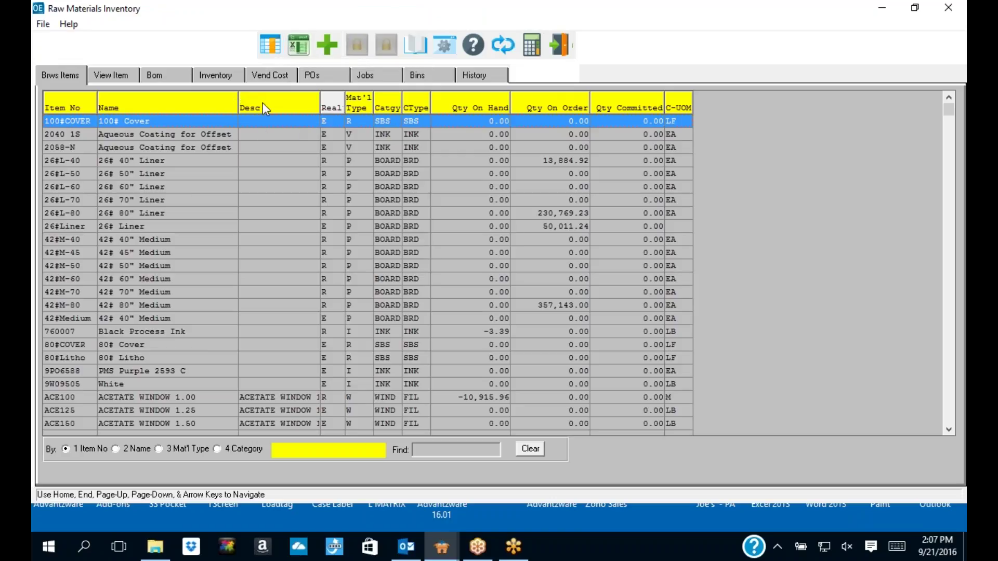
# Step: Slightly narrow the Name column of the item list and move the Mat'l Type column directly after Item No
pyautogui.moveTo(248, 107)
pyautogui.mouseDown()
pyautogui.moveTo(363, 109)
pyautogui.moveTo(231, 110)
pyautogui.mouseUp()
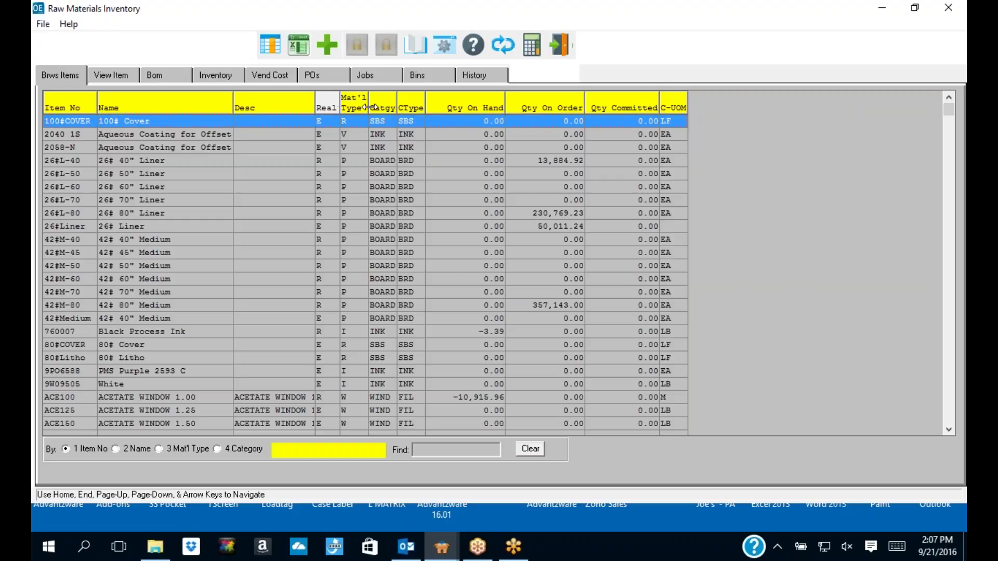
pyautogui.moveTo(356, 105); pyautogui.dragTo(90, 105)
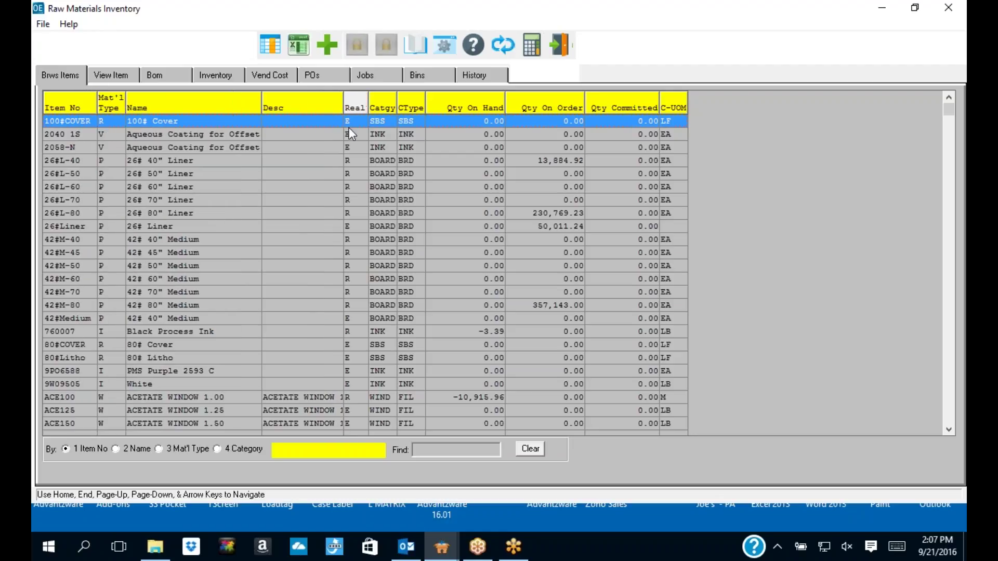
# Step: Start an Excel export of the raw materials inventory, load the default columns, and review the selected columns
pyautogui.click(298, 45)
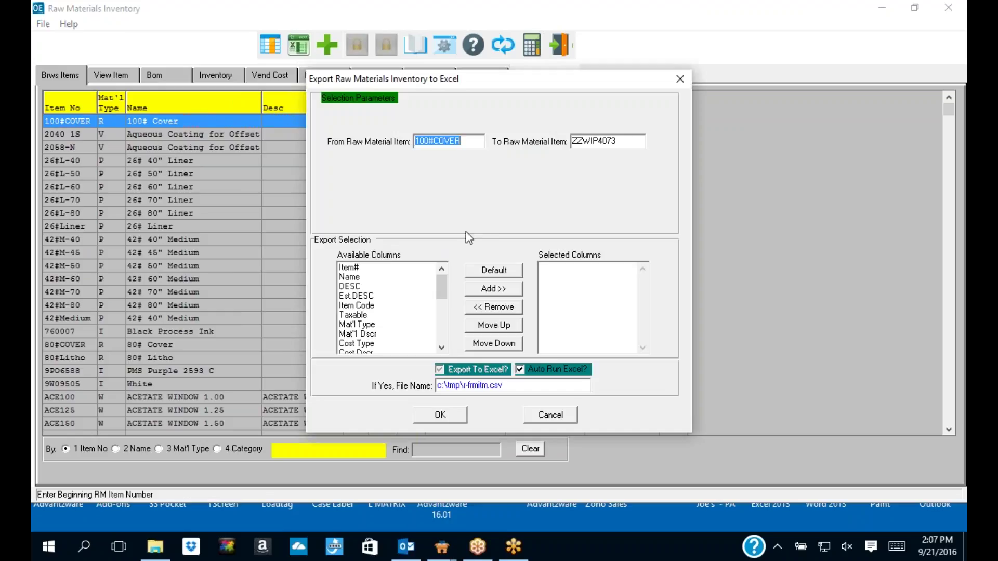
pyautogui.moveTo(546, 82); pyautogui.dragTo(453, 79)
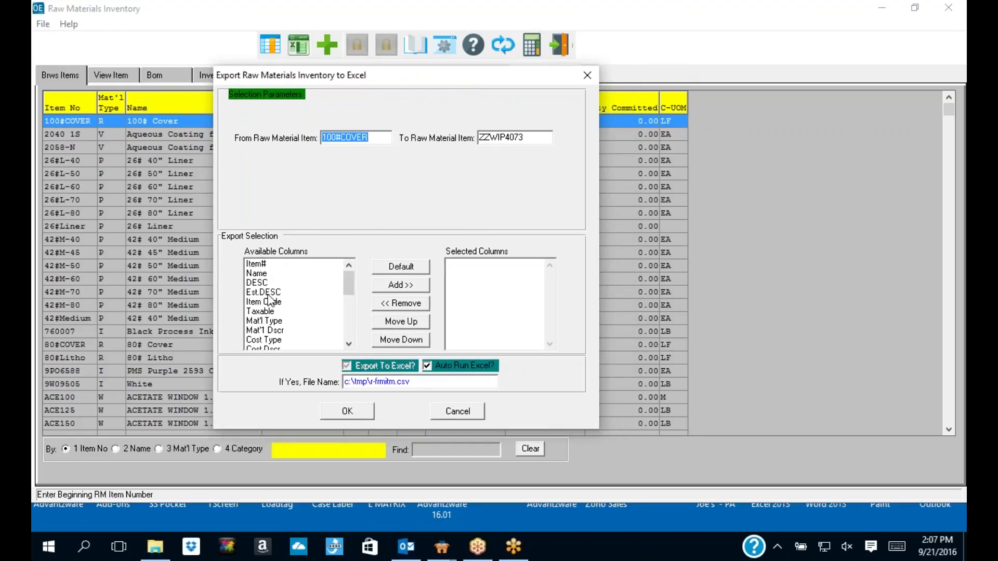
pyautogui.click(348, 344)
pyautogui.click(401, 266)
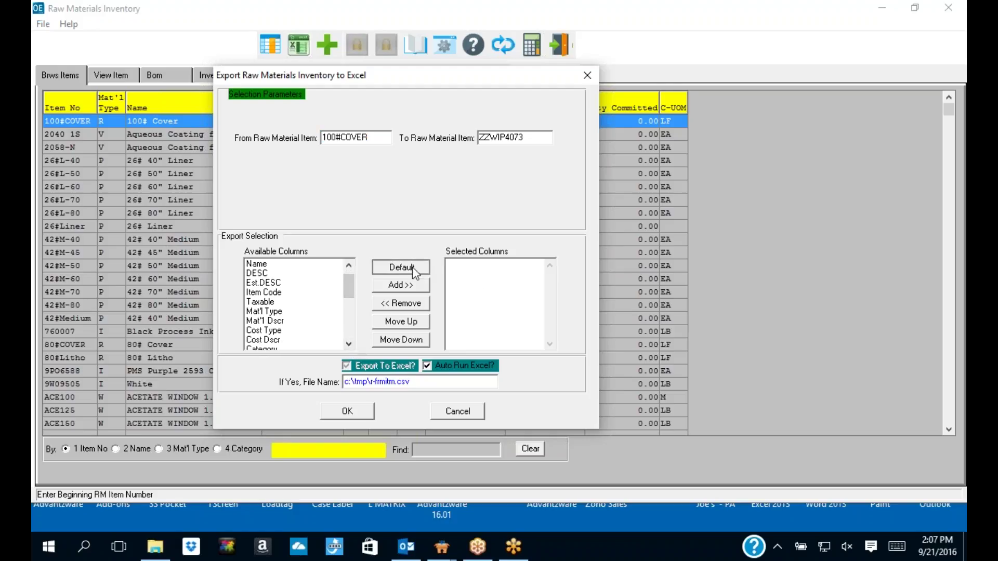
pyautogui.click(549, 345)
pyautogui.click(549, 345)
pyautogui.click(550, 345)
pyautogui.scroll(1, 550, 323)
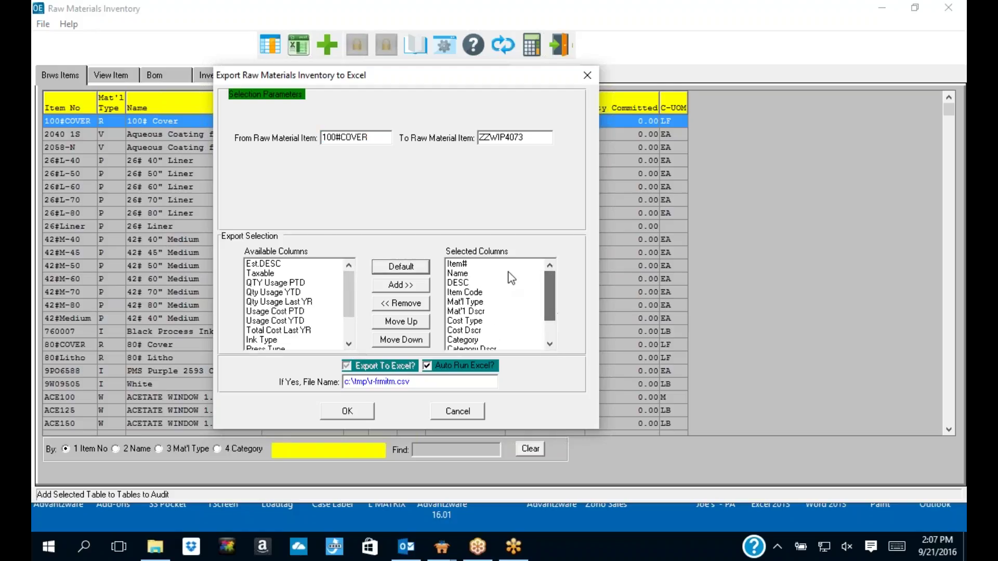
# Step: Try to add the Usage Cost PTD column to the selected export columns
pyautogui.click(268, 265)
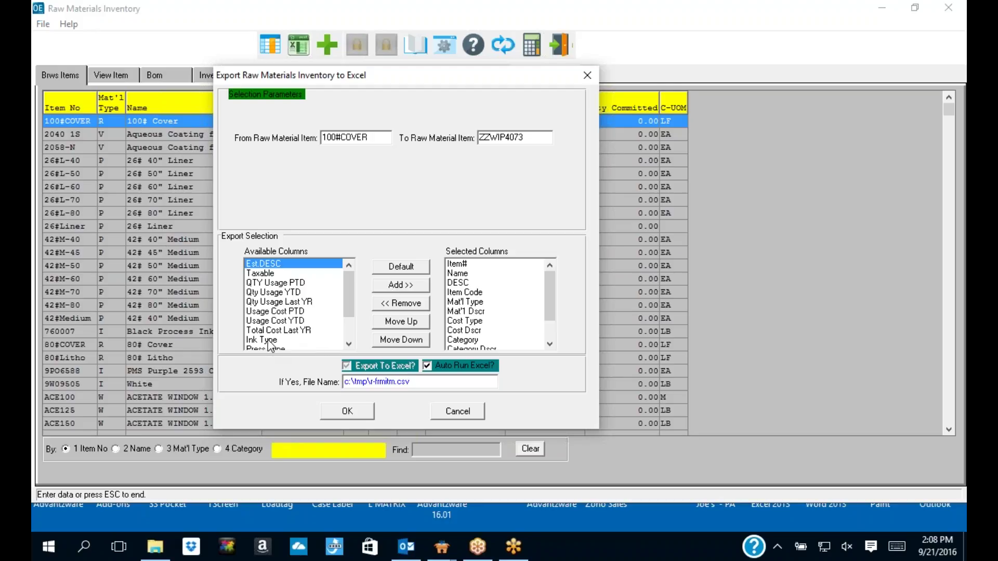
pyautogui.click(291, 311)
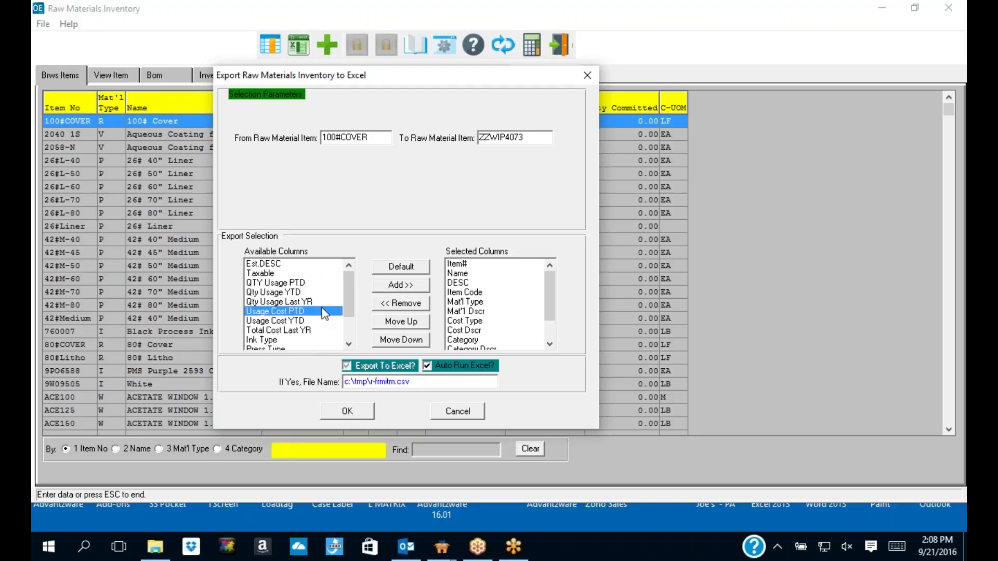
pyautogui.click(403, 286)
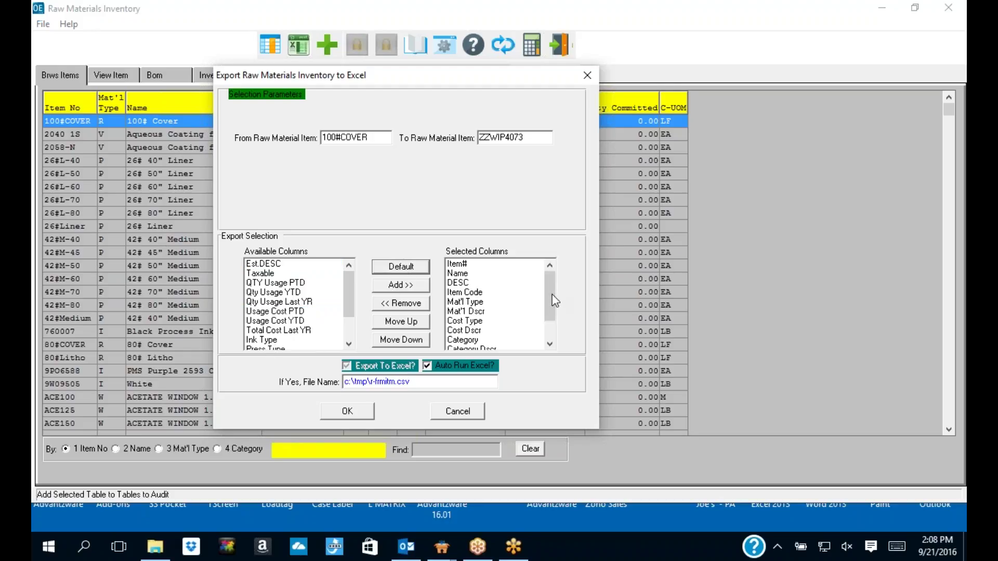
pyautogui.scroll(-1, 548, 293)
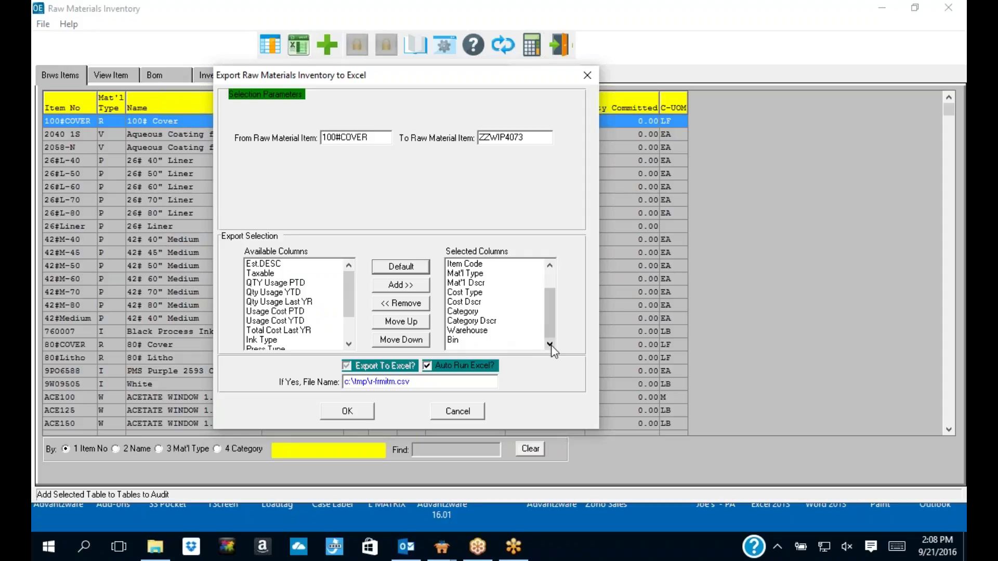
pyautogui.click(398, 285)
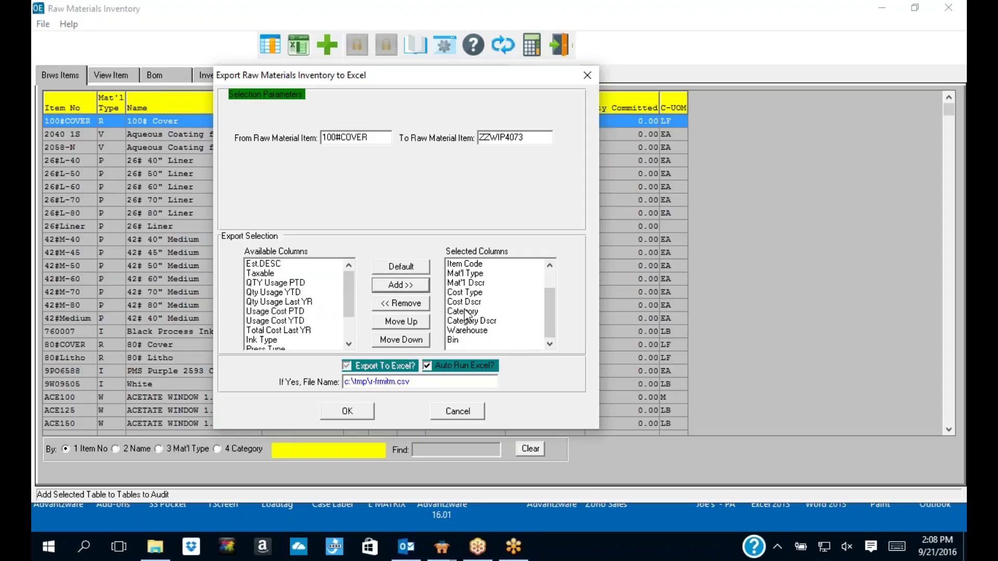
pyautogui.moveTo(551, 314); pyautogui.dragTo(554, 295)
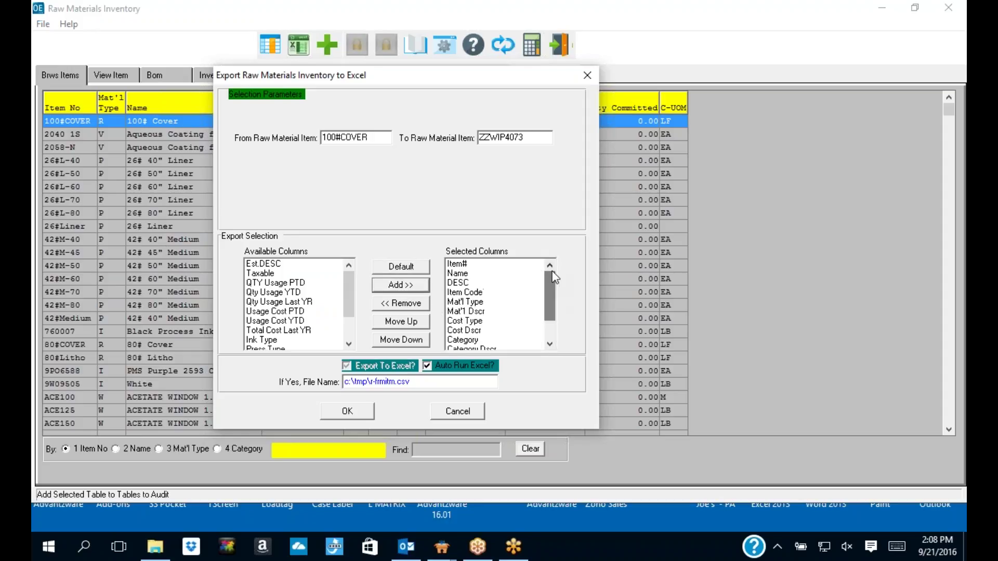
# Step: Reorder the Name column up and down within the selected export columns, and cancel the export
pyautogui.click(460, 275)
pyautogui.click(401, 322)
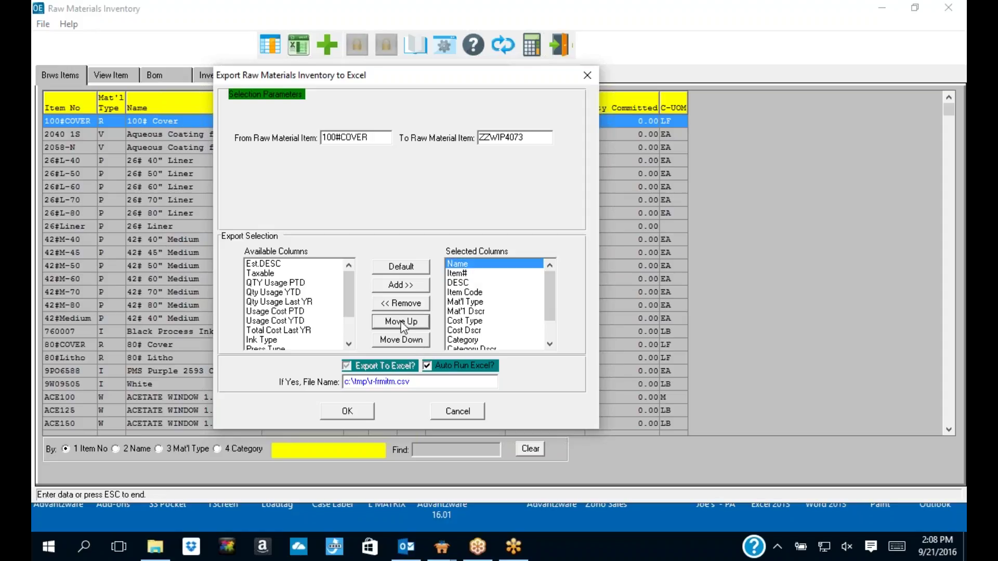
pyautogui.click(400, 340)
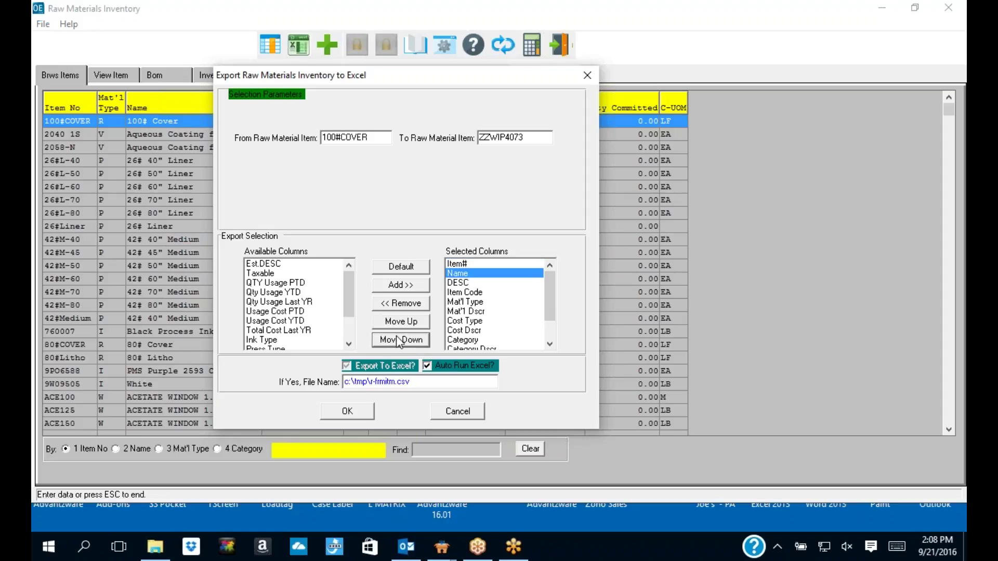
pyautogui.click(401, 339)
pyautogui.click(407, 322)
pyautogui.click(460, 412)
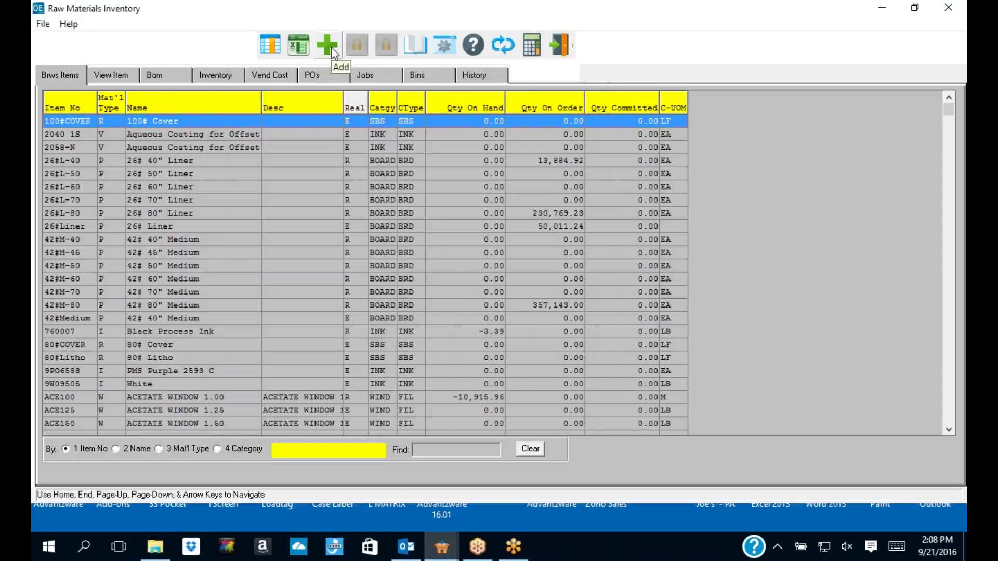
# Step: View the list of utility programs and the help information for the raw materials browser
pyautogui.click(444, 45)
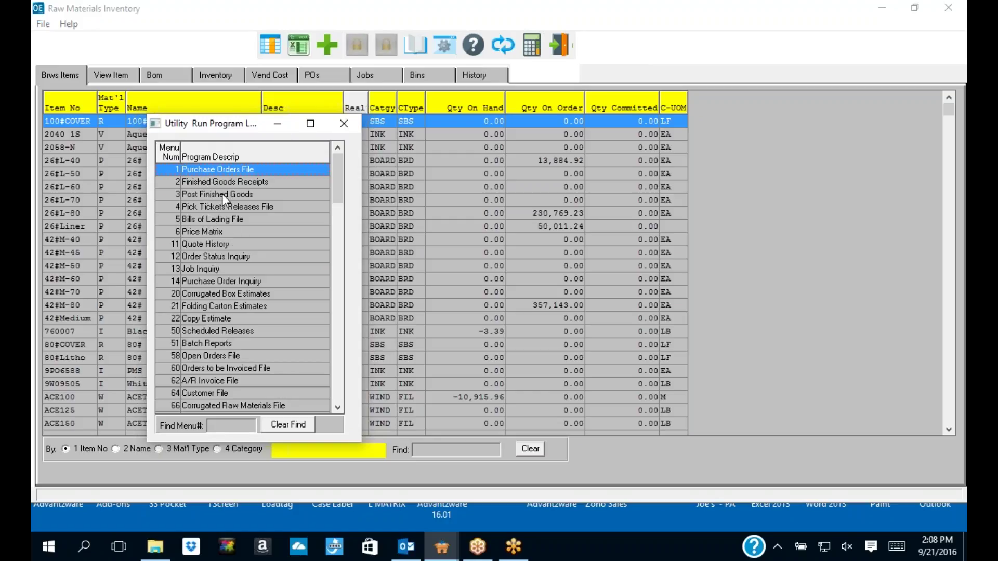
pyautogui.click(344, 123)
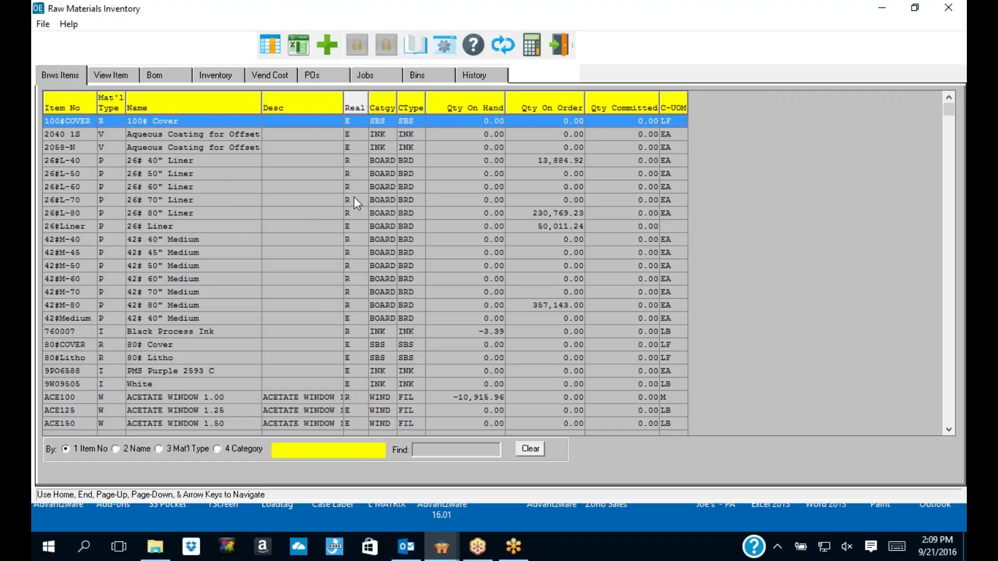
pyautogui.click(475, 47)
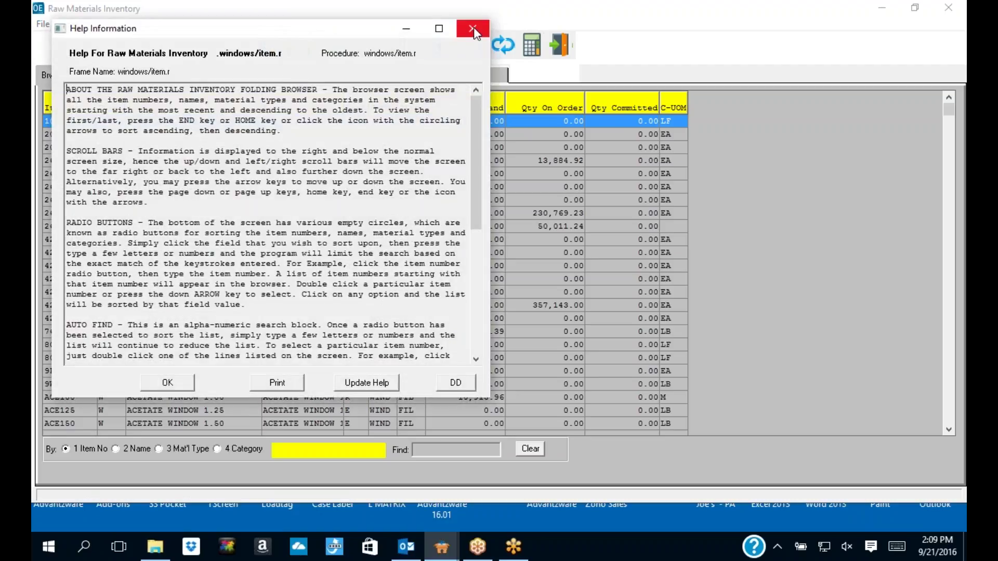
pyautogui.click(473, 28)
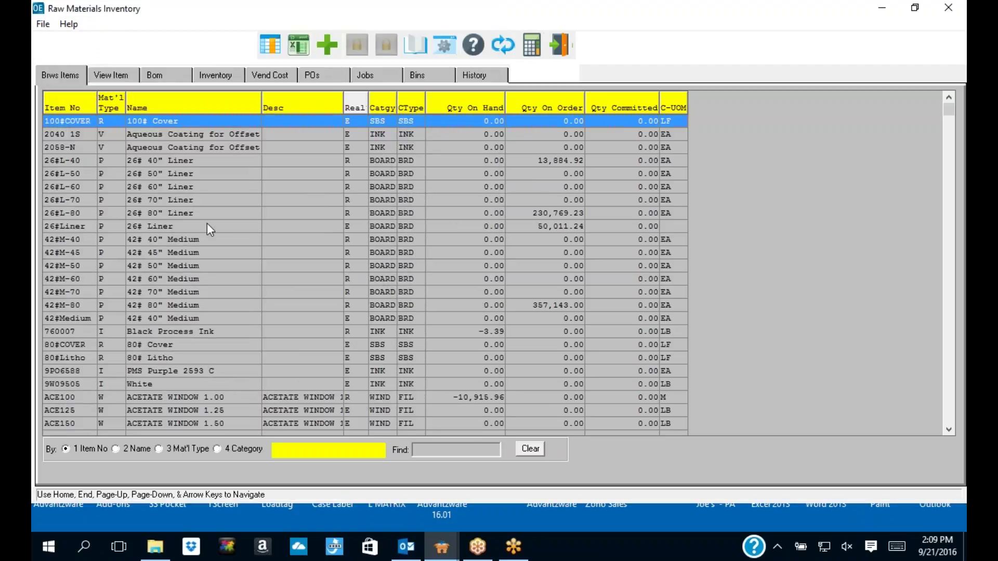
# Step: View the details and help of item 100#COVER, open its record for editing, cancel, and return to the item list
pyautogui.click(110, 75)
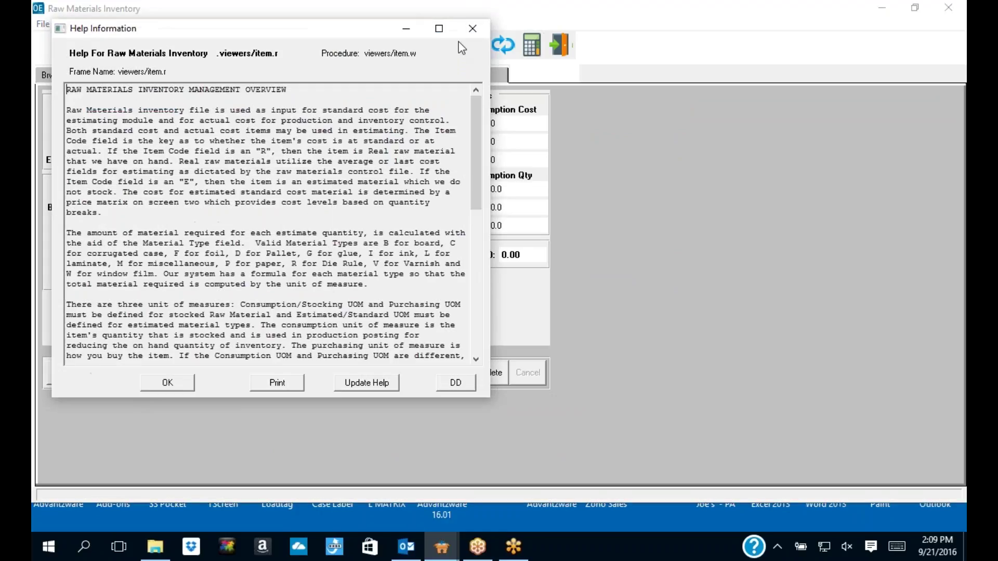
pyautogui.click(472, 28)
pyautogui.click(346, 373)
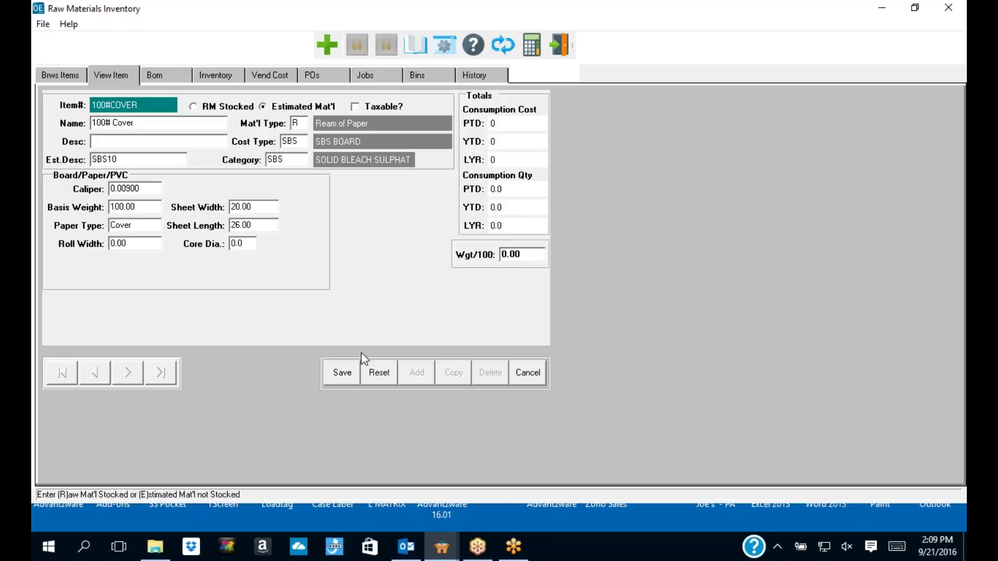
pyautogui.click(146, 126)
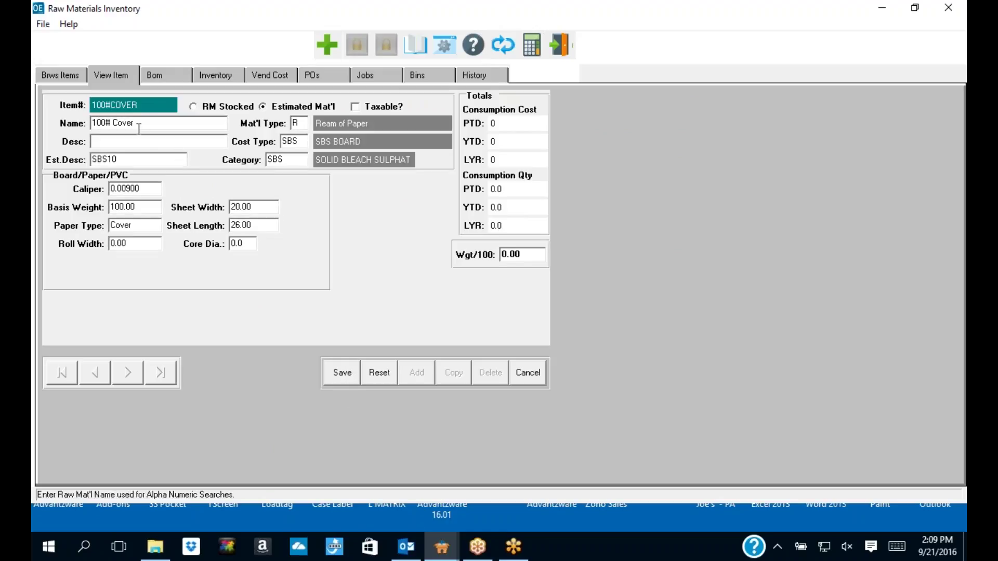
pyautogui.click(529, 373)
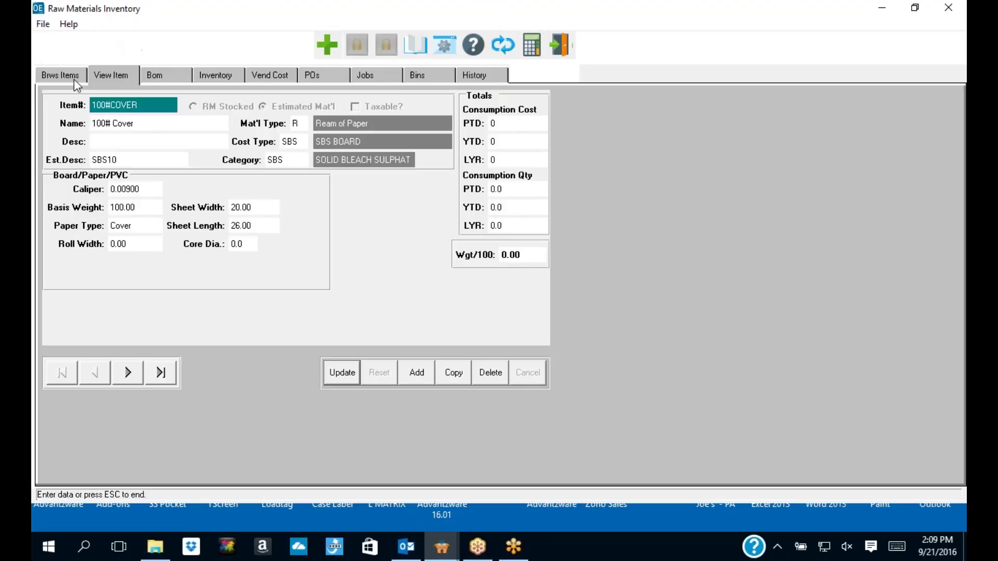
pyautogui.click(74, 78)
# Step: View the fraction to decimal chart and close it
pyautogui.click(532, 45)
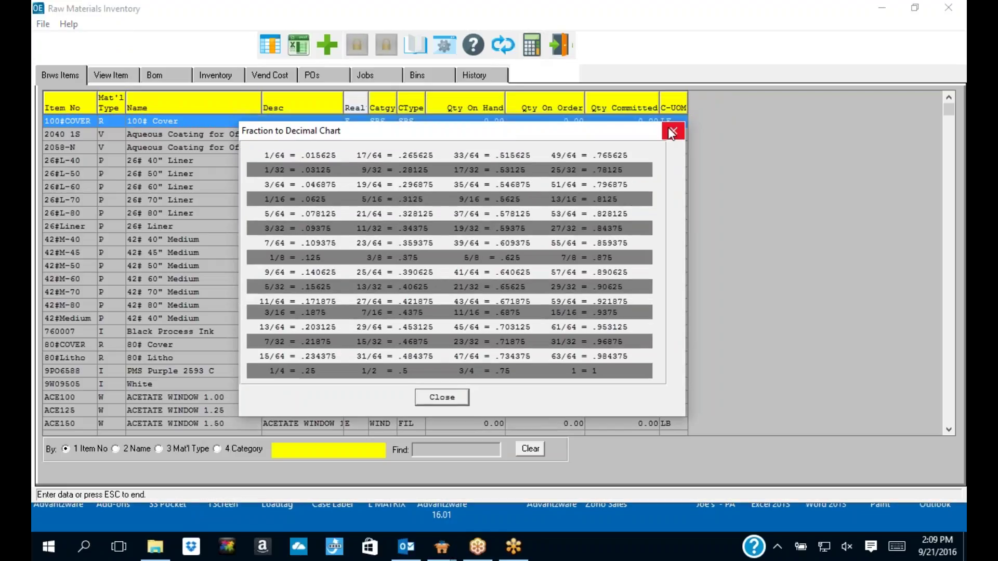
pyautogui.click(672, 130)
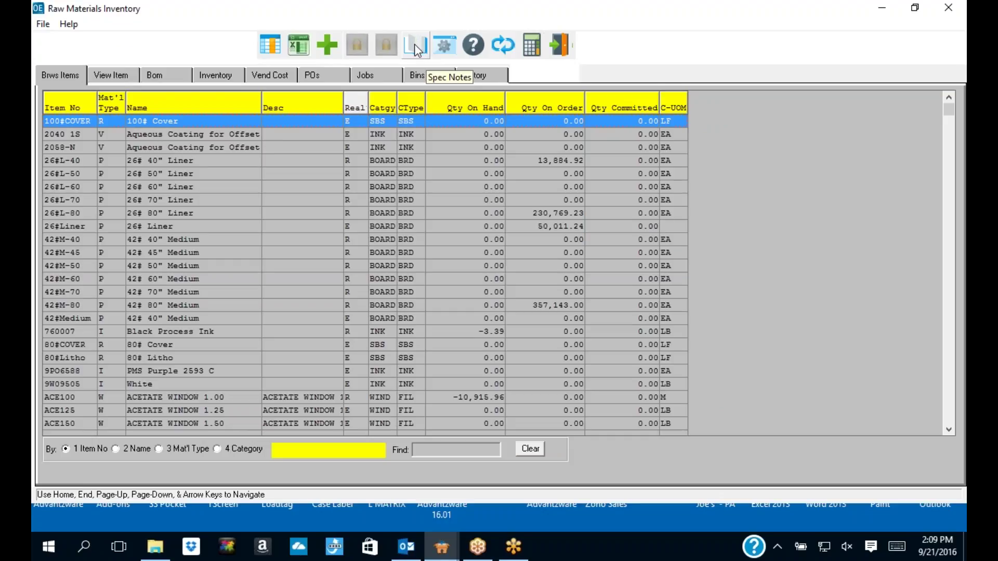
pyautogui.click(448, 46)
pyautogui.press('Escape')
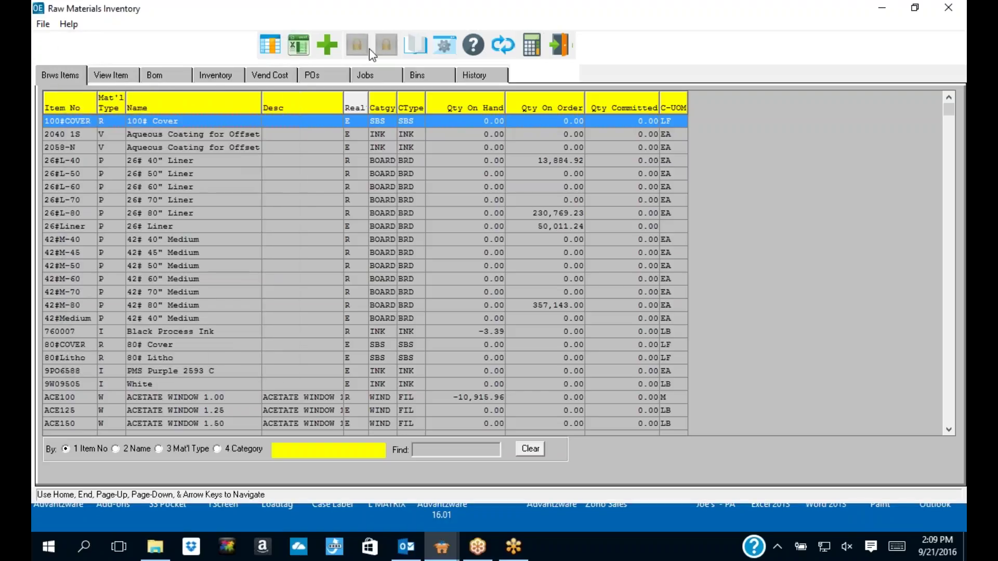
# Step: View the spec notes of item 100#COVER and close them
pyautogui.click(416, 46)
pyautogui.click(222, 139)
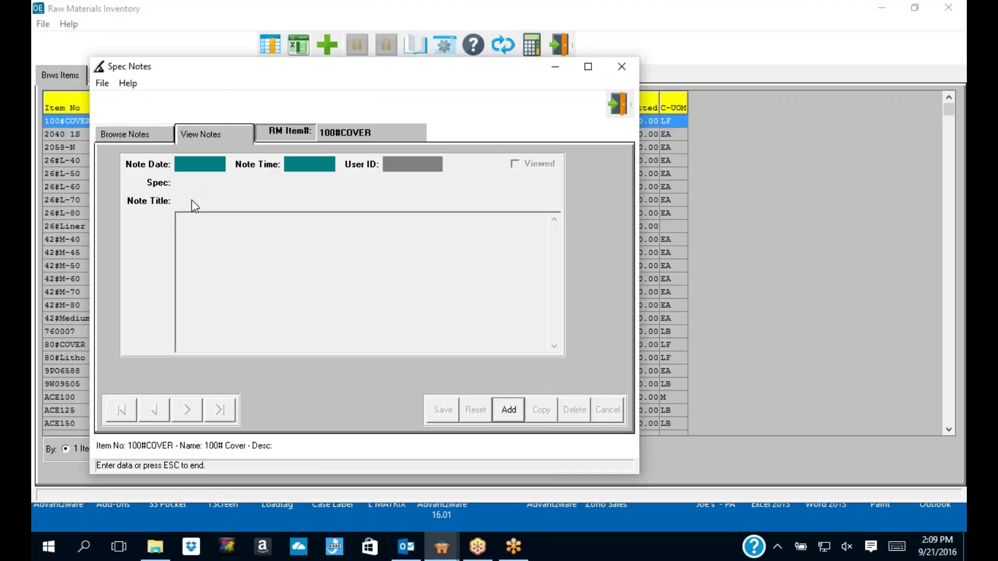
pyautogui.click(622, 67)
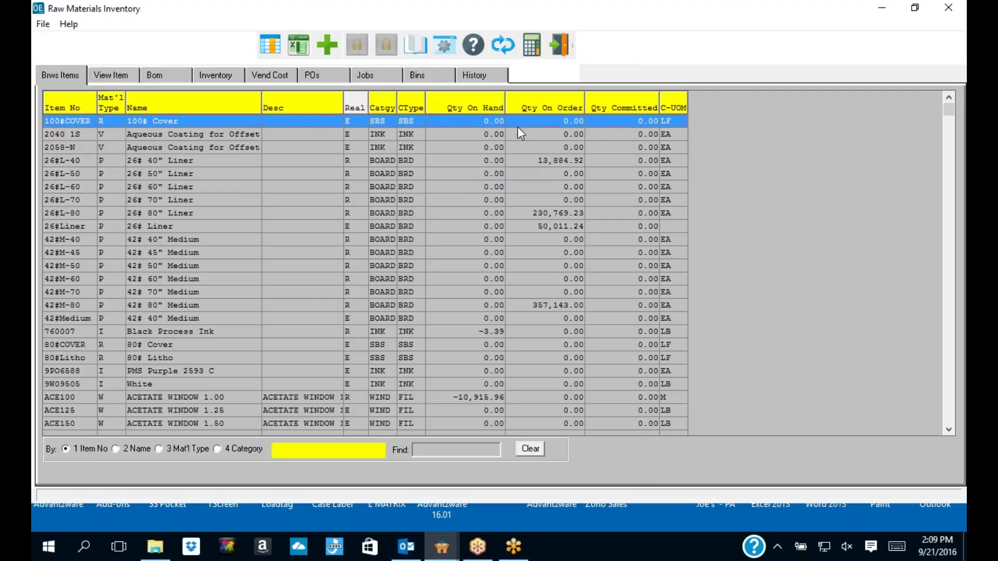
# Step: Exit Raw Materials Inventory and show the System Reference Files options under Network / System Administrator
pyautogui.click(561, 47)
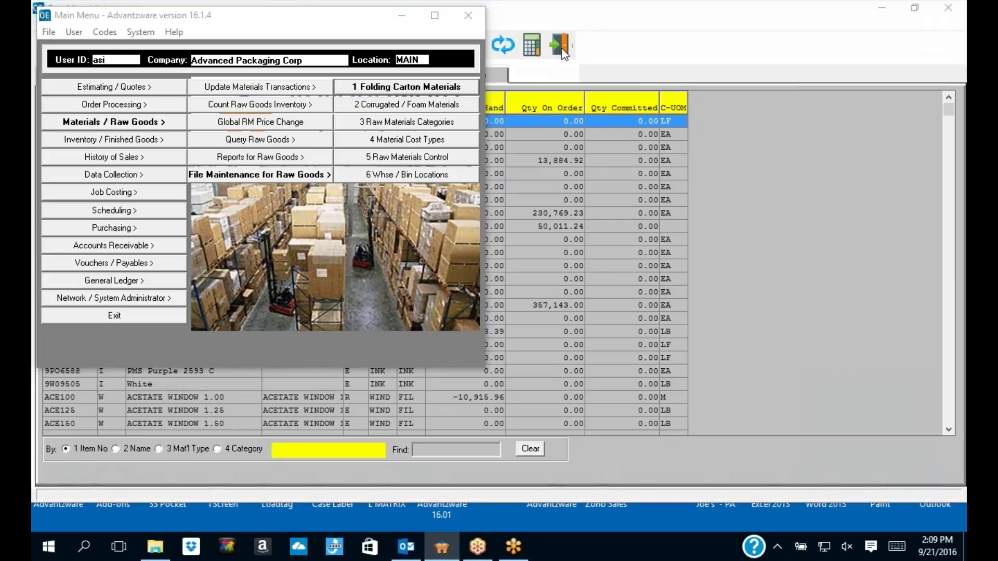
pyautogui.click(479, 319)
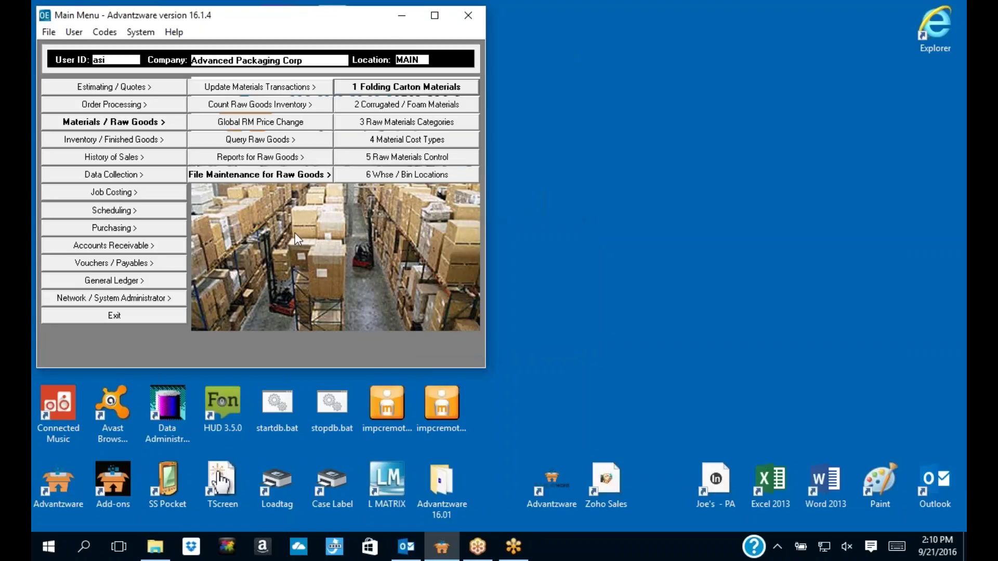
pyautogui.click(162, 300)
pyautogui.click(232, 283)
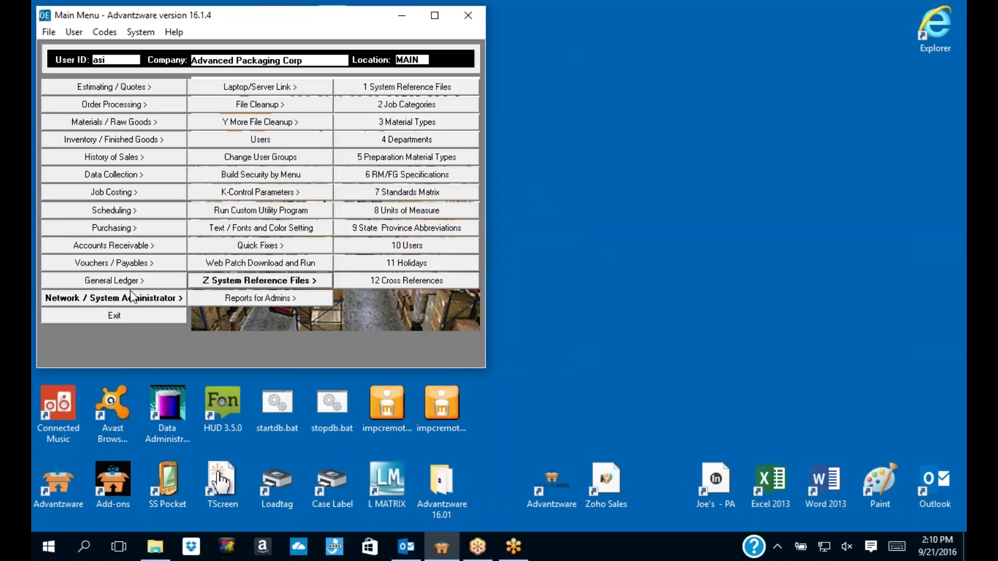
# Step: Look through the RM/FG Specifications codes, select the PO Purchasing Notes code, and exit the list
pyautogui.click(424, 178)
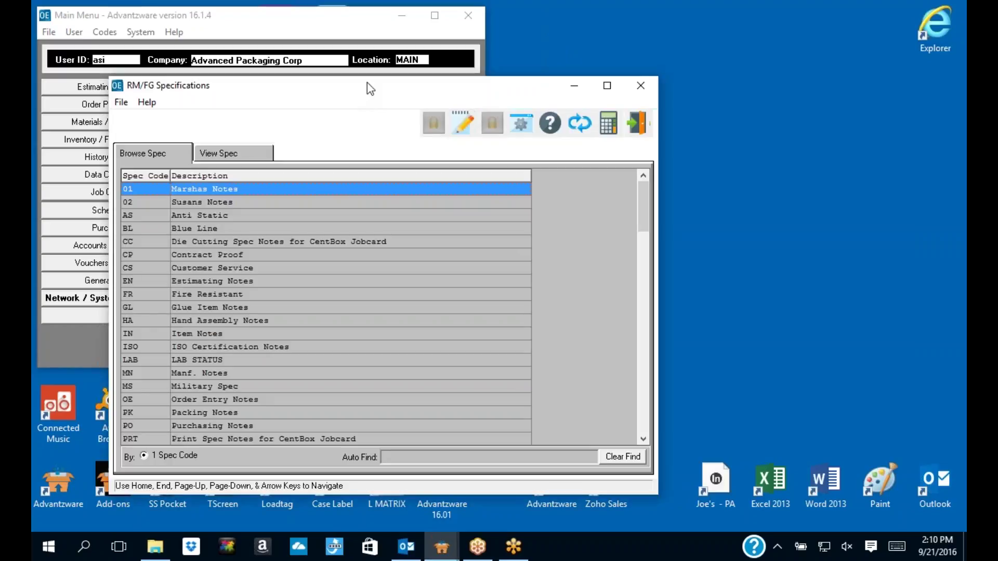
pyautogui.moveTo(367, 82); pyautogui.dragTo(468, 20)
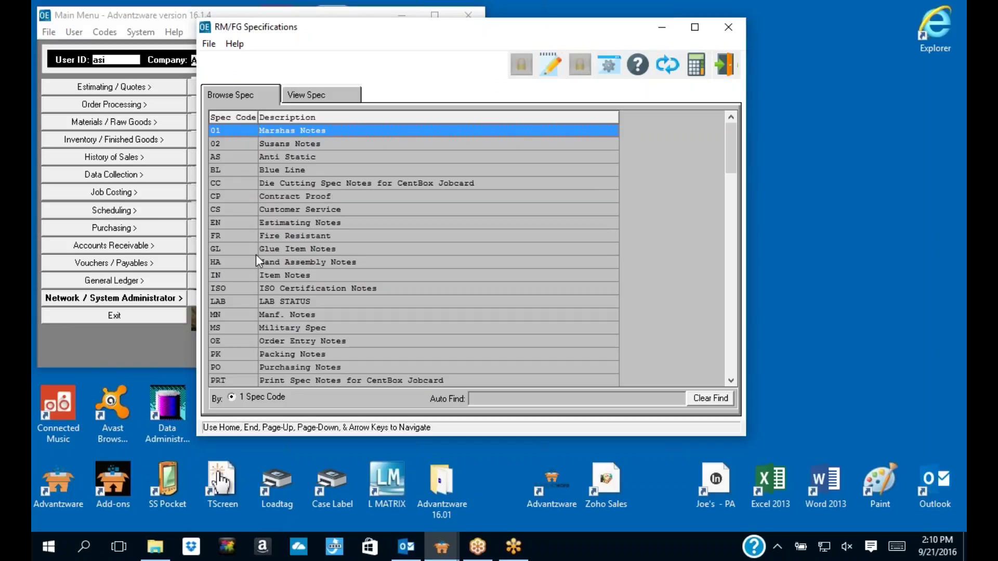
pyautogui.scroll(-1, 291, 338)
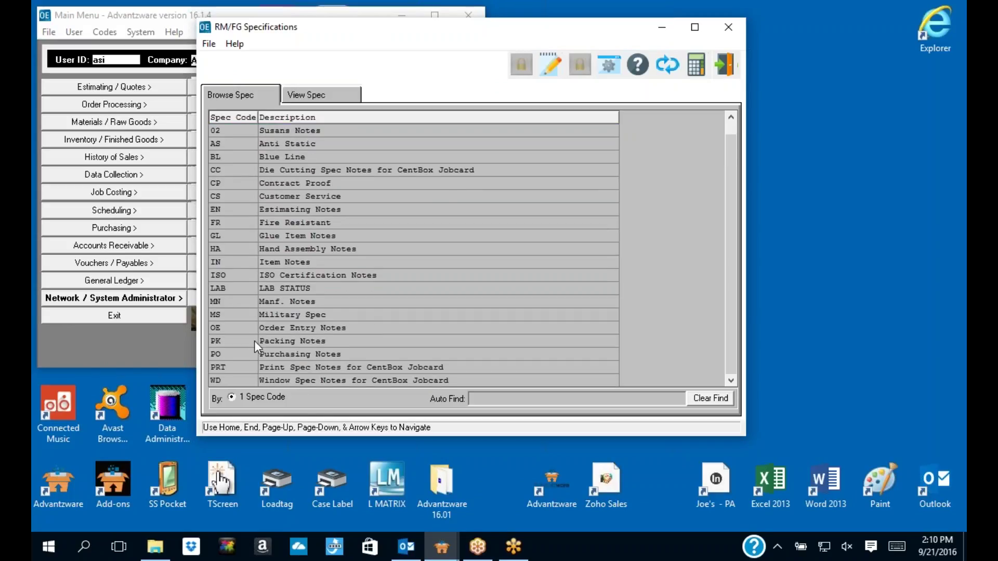
pyautogui.click(235, 355)
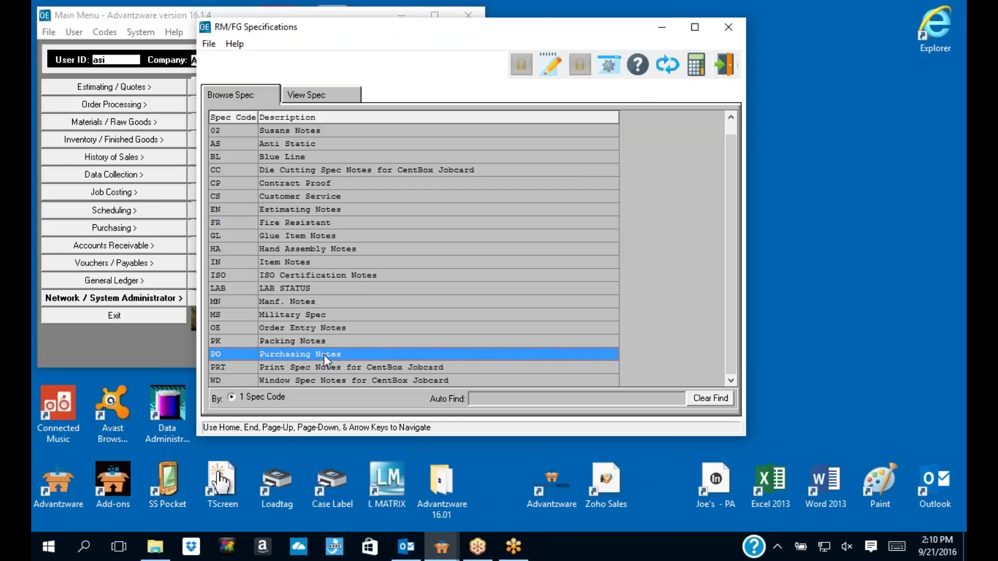
pyautogui.click(723, 65)
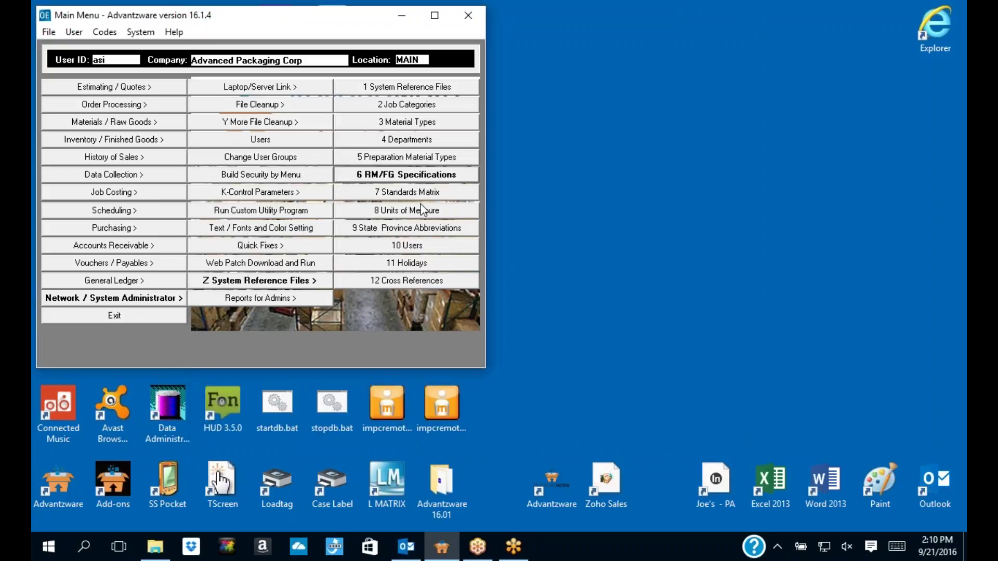
# Step: Show the Material Types list from the system reference files and review the foam, layer pad and divider types 1 to 6
pyautogui.click(427, 124)
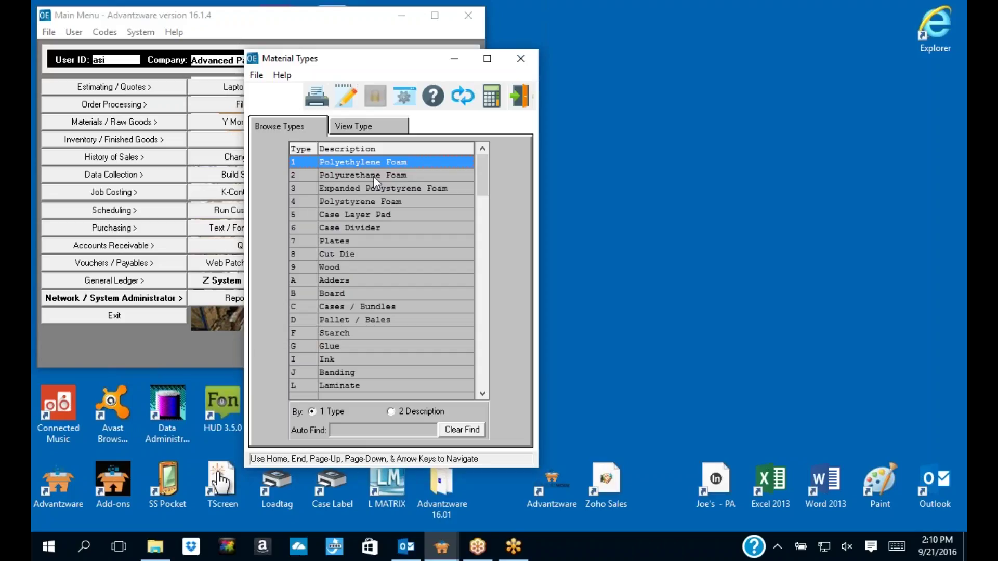
pyautogui.click(337, 179)
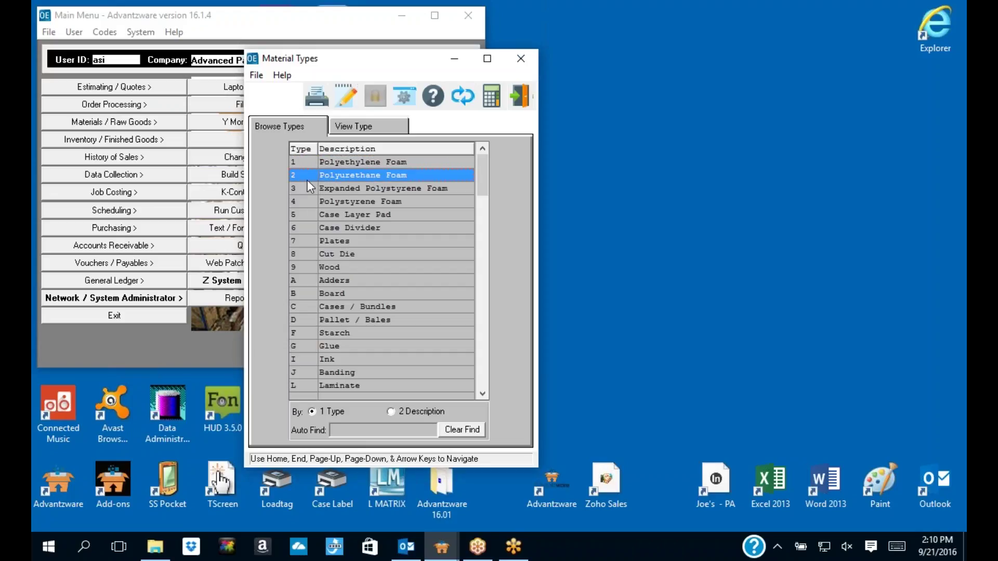
pyautogui.click(299, 161)
pyautogui.click(297, 204)
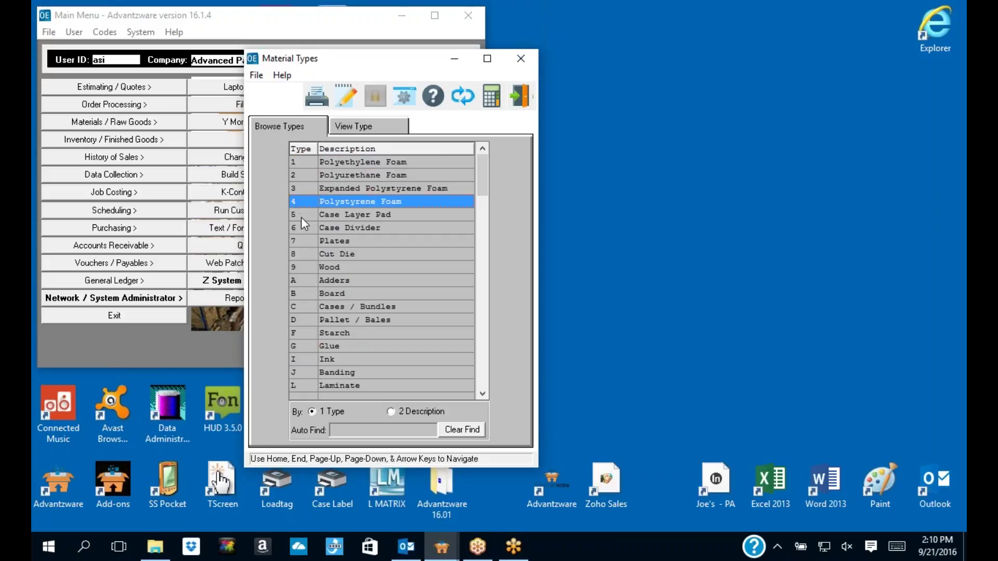
pyautogui.click(303, 216)
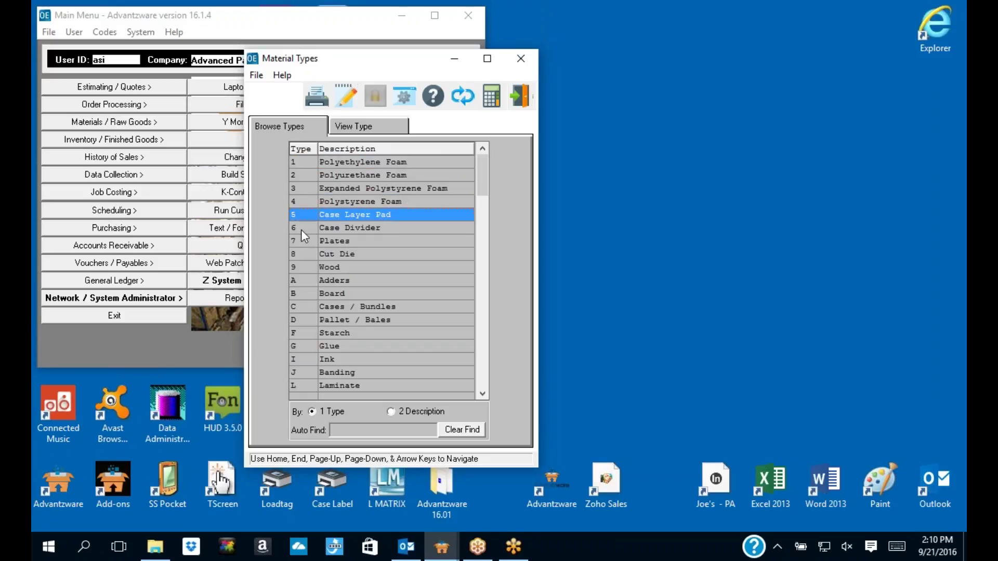
pyautogui.click(329, 228)
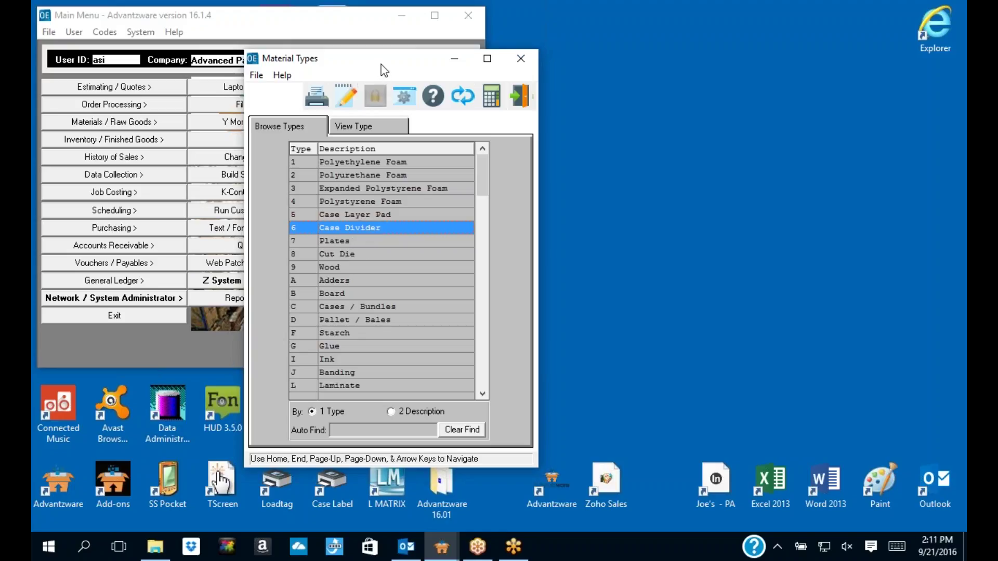
pyautogui.moveTo(380, 64); pyautogui.dragTo(379, 58)
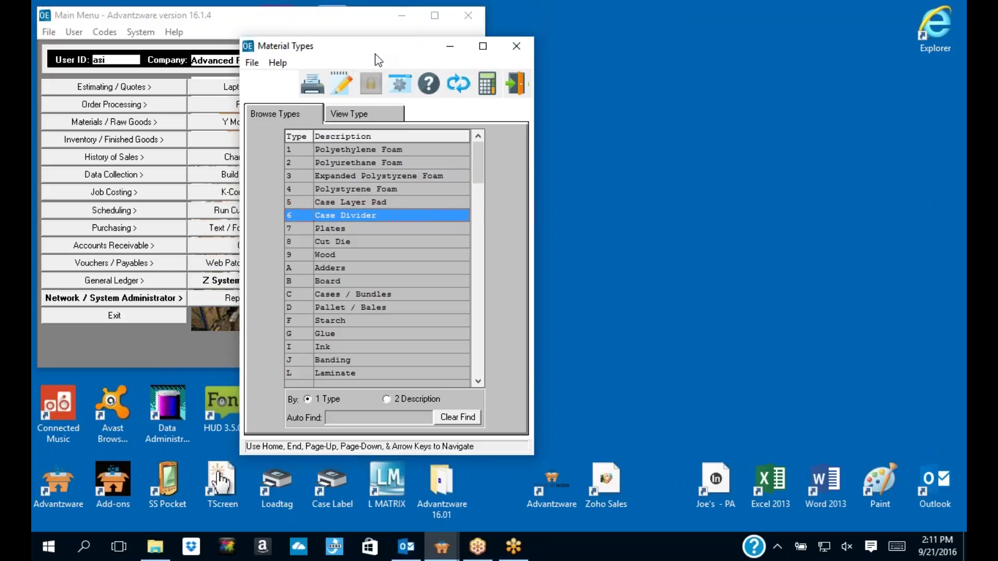
# Step: Review material type M Misc. Materials and the plates, cut die and wood types 7 to 9
pyautogui.click(478, 382)
pyautogui.click(478, 383)
pyautogui.click(478, 382)
pyautogui.click(318, 346)
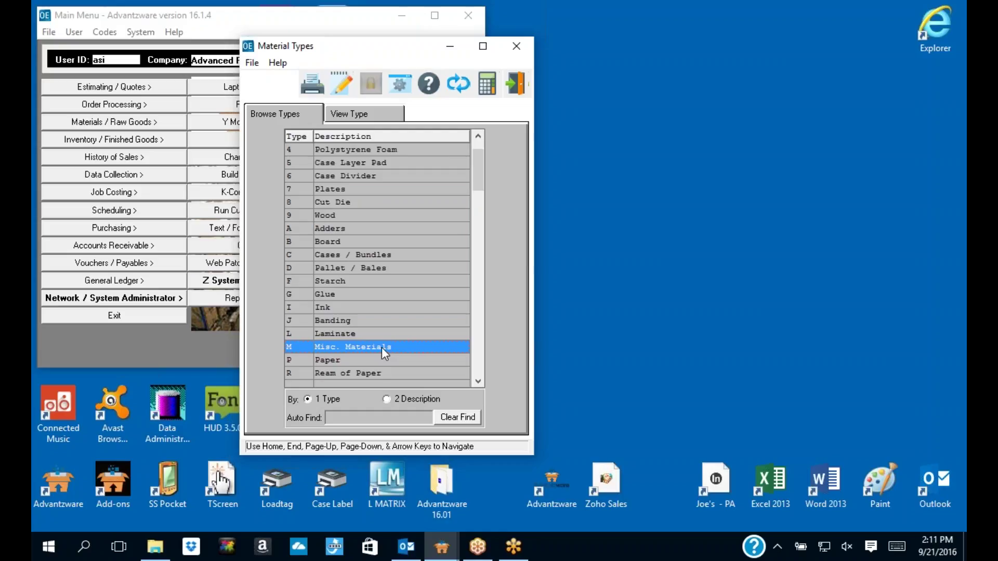
pyautogui.moveTo(480, 156); pyautogui.dragTo(477, 146)
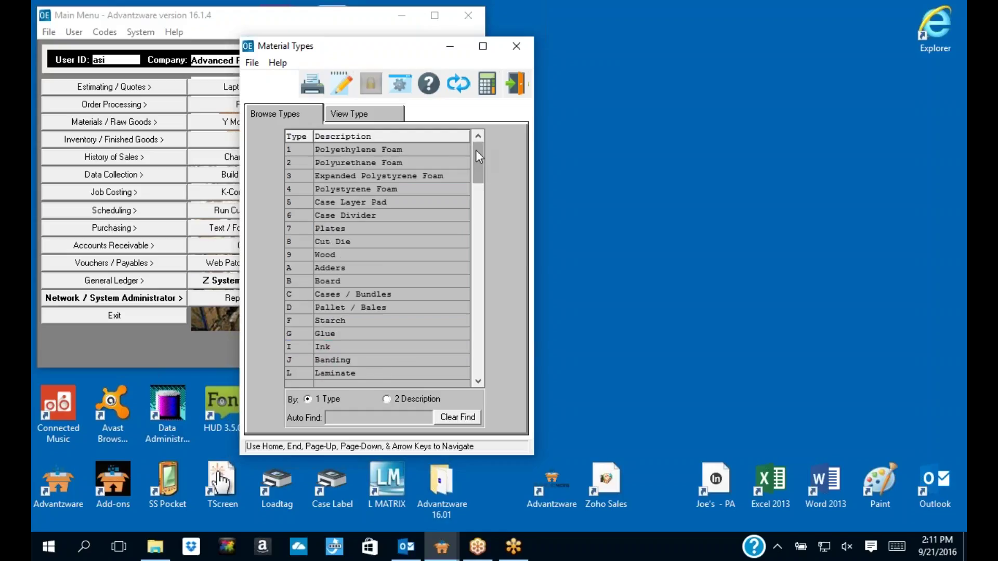
pyautogui.click(325, 229)
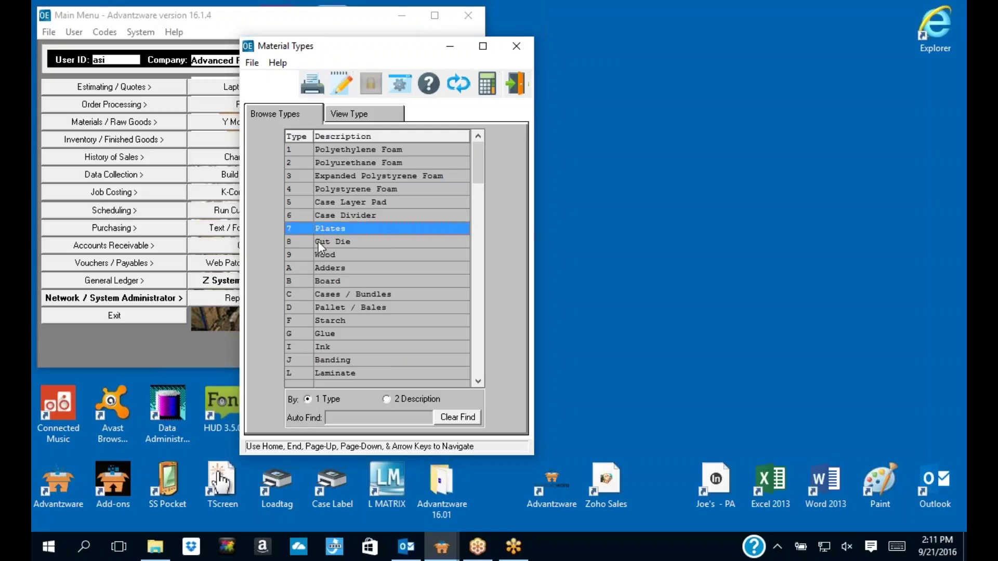
pyautogui.click(318, 241)
pyautogui.click(318, 255)
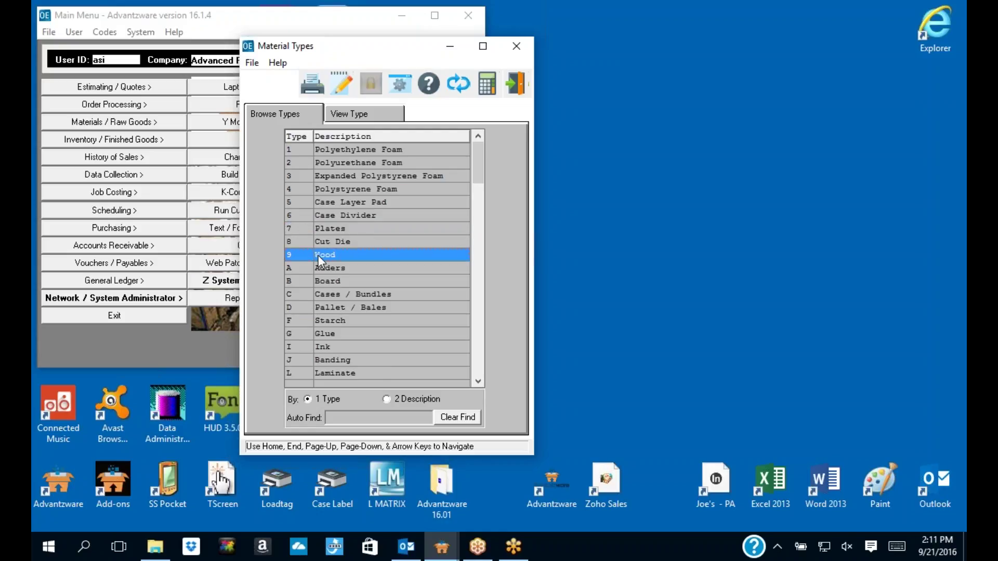
# Step: Review the rest of the material types through X Rotary Die and Y Flat Die, and exit Material Types
pyautogui.click(478, 382)
pyautogui.click(478, 382)
pyautogui.click(478, 382)
pyautogui.click(478, 382)
pyautogui.click(478, 382)
pyautogui.click(478, 382)
pyautogui.click(478, 382)
pyautogui.click(478, 382)
pyautogui.click(478, 382)
pyautogui.click(478, 382)
pyautogui.click(318, 347)
pyautogui.click(294, 360)
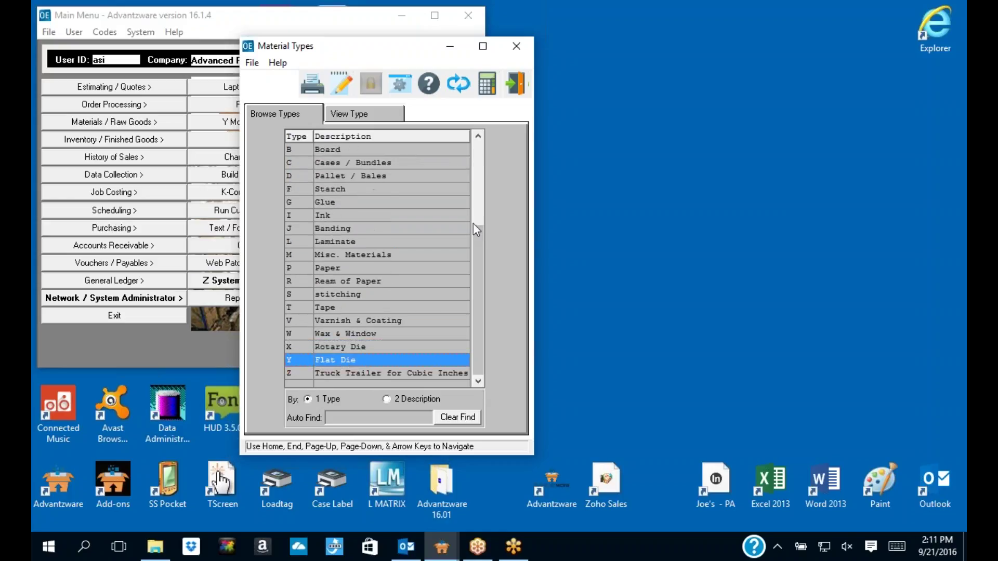
pyautogui.moveTo(477, 230); pyautogui.dragTo(477, 138)
pyautogui.moveTo(410, 50); pyautogui.dragTo(491, 51)
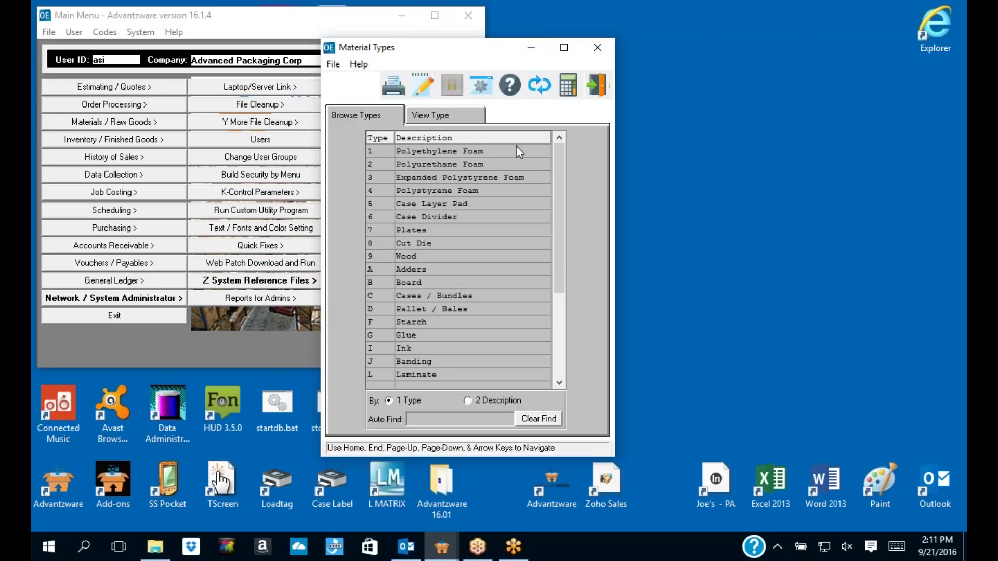
pyautogui.click(597, 86)
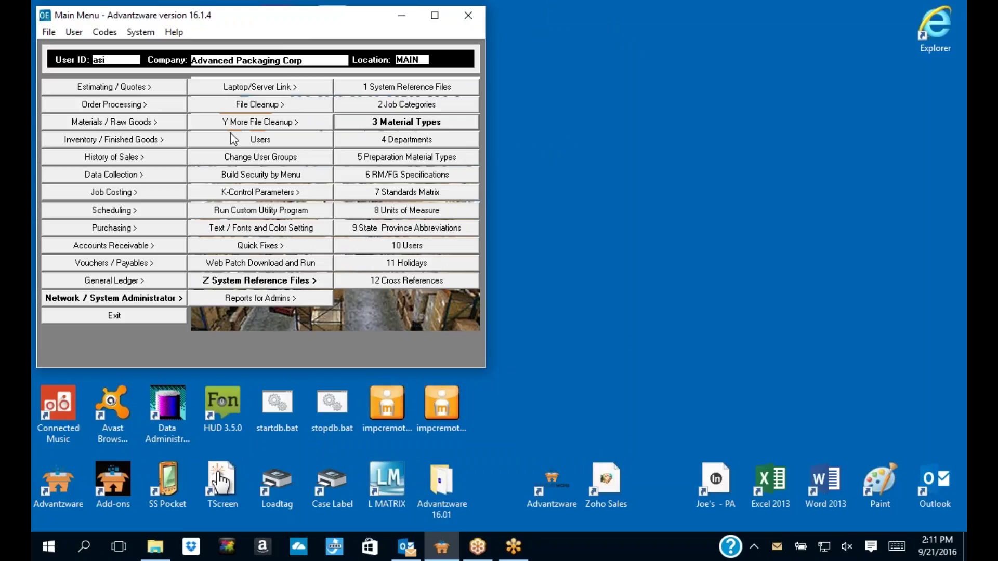
# Step: Open Folding Carton Materials under File Maintenance for Raw Goods and put item 100#COVER's record into update mode
pyautogui.click(129, 121)
pyautogui.click(243, 175)
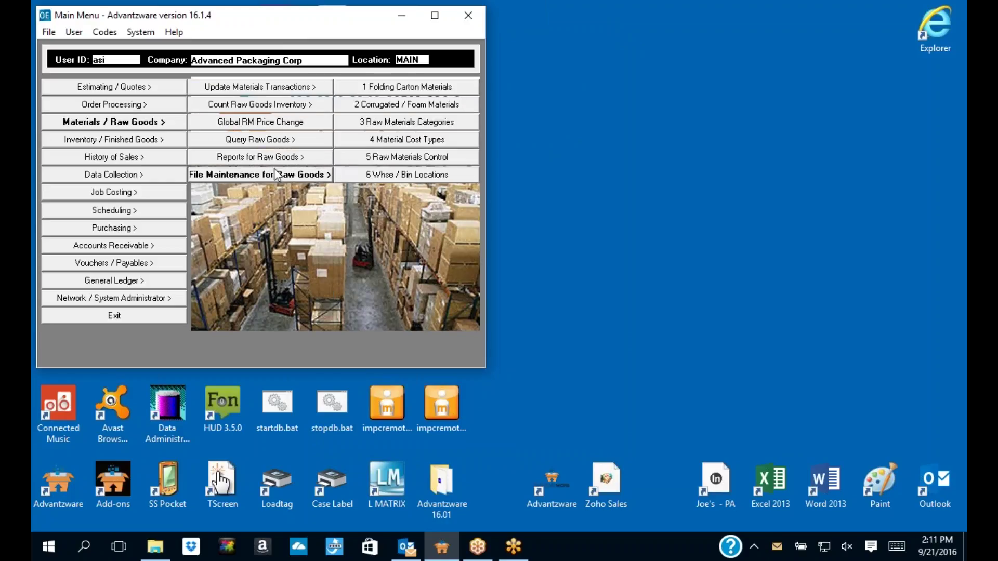
pyautogui.click(430, 90)
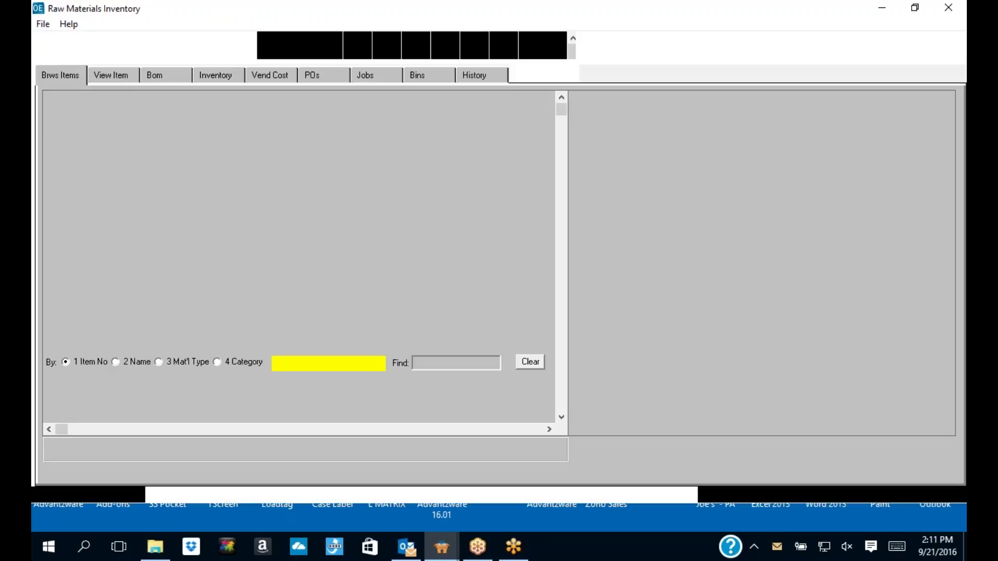
pyautogui.click(119, 76)
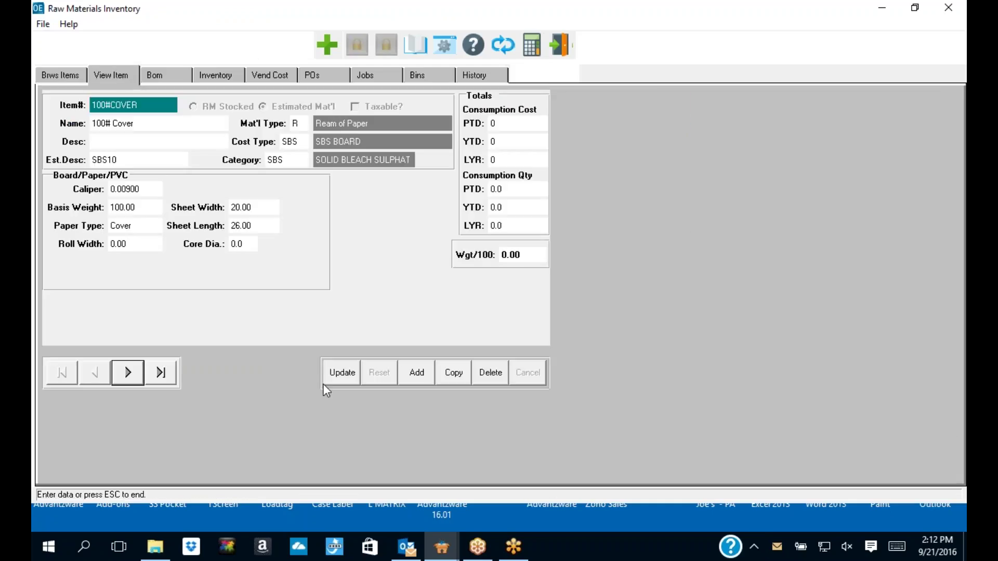
pyautogui.click(345, 374)
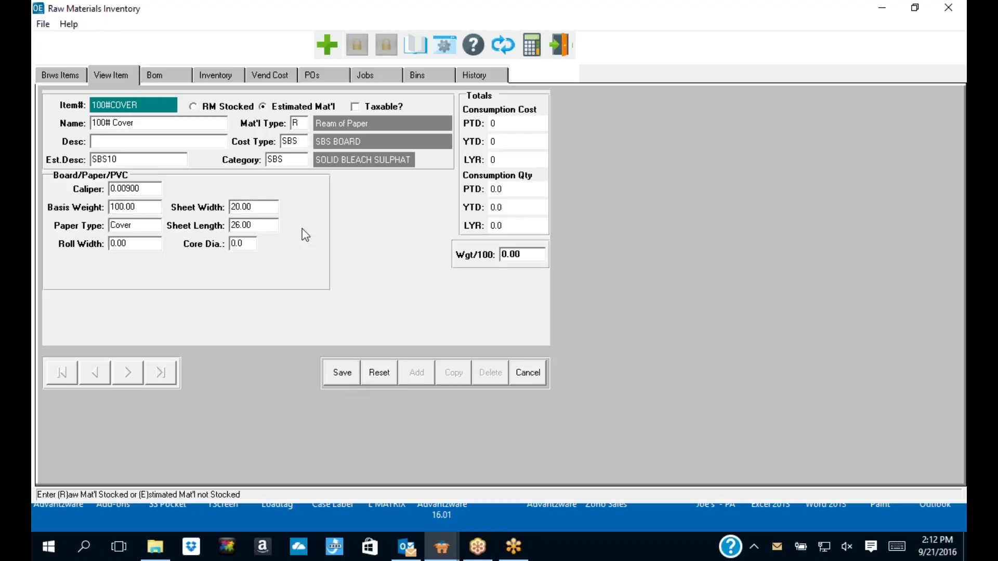
# Step: Look up the material types for item 100#COVER sorted by type, and cancel the record update and exit the inventory screen
pyautogui.click(295, 123)
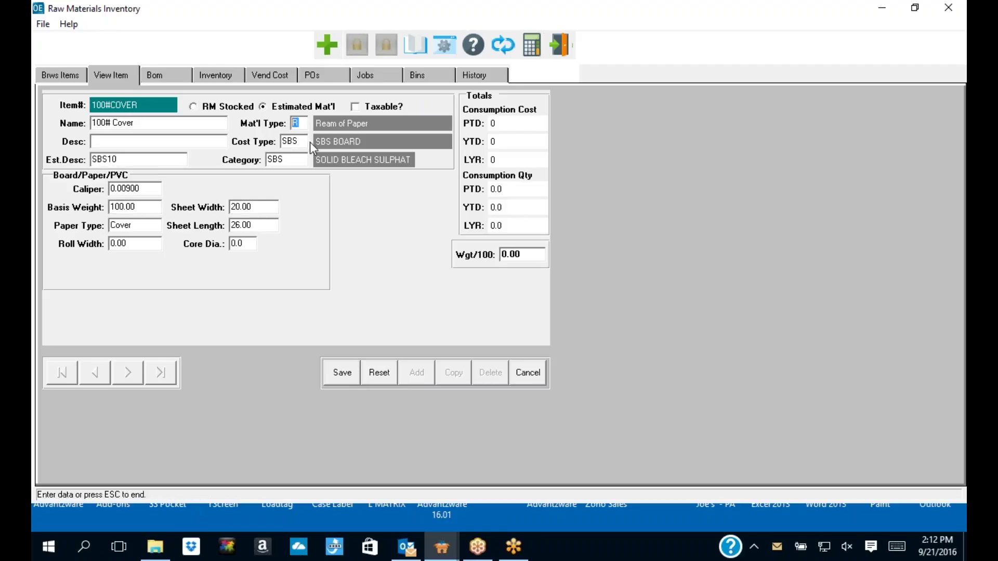
pyautogui.press('F1')
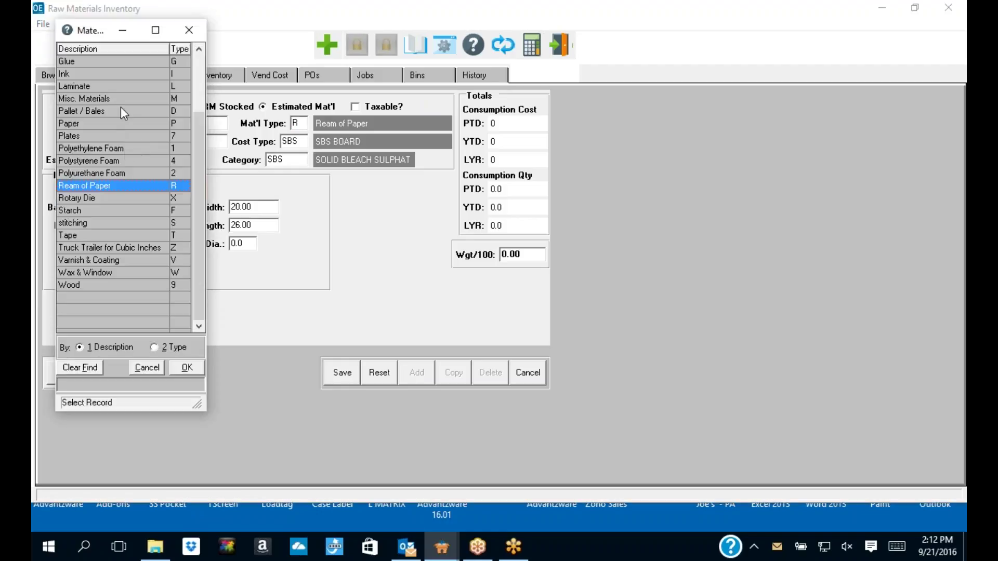
pyautogui.click(154, 347)
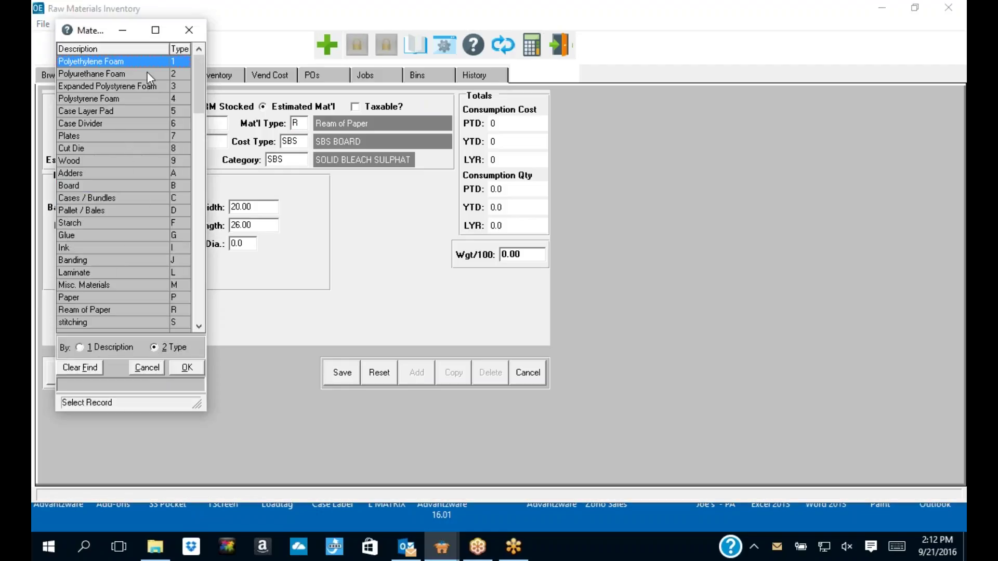
pyautogui.click(195, 329)
pyautogui.click(195, 328)
pyautogui.click(195, 329)
pyautogui.click(190, 30)
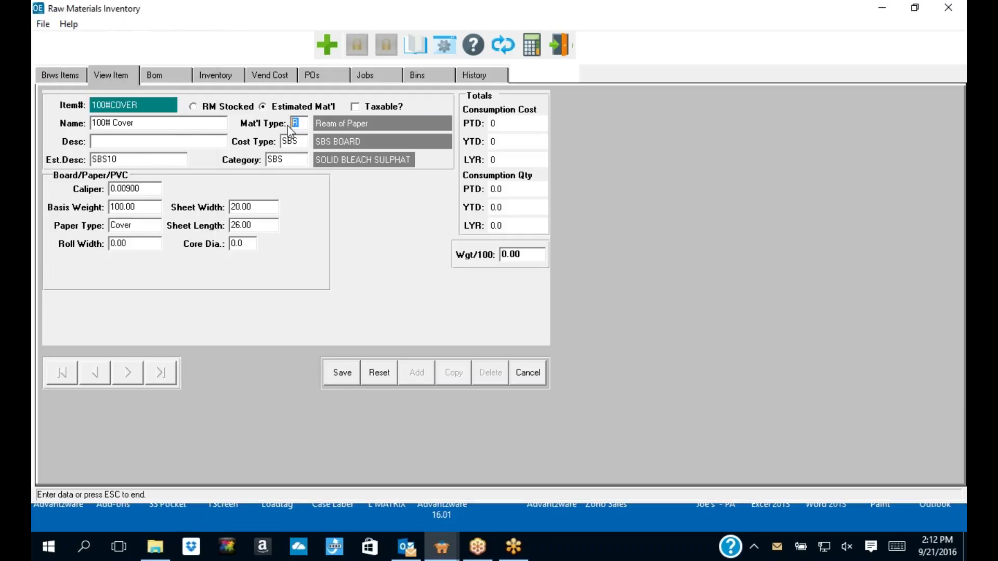
pyautogui.click(526, 374)
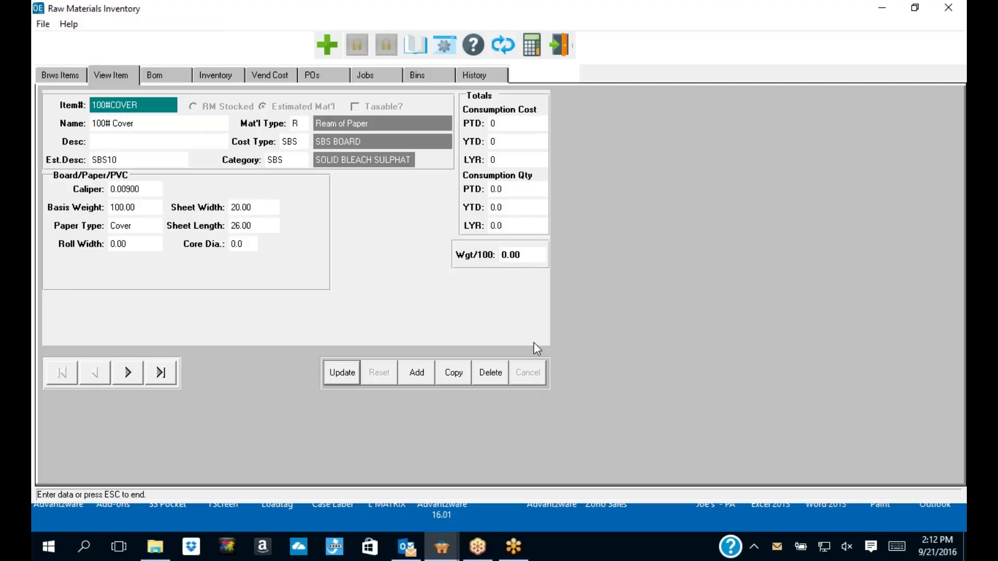
pyautogui.click(564, 49)
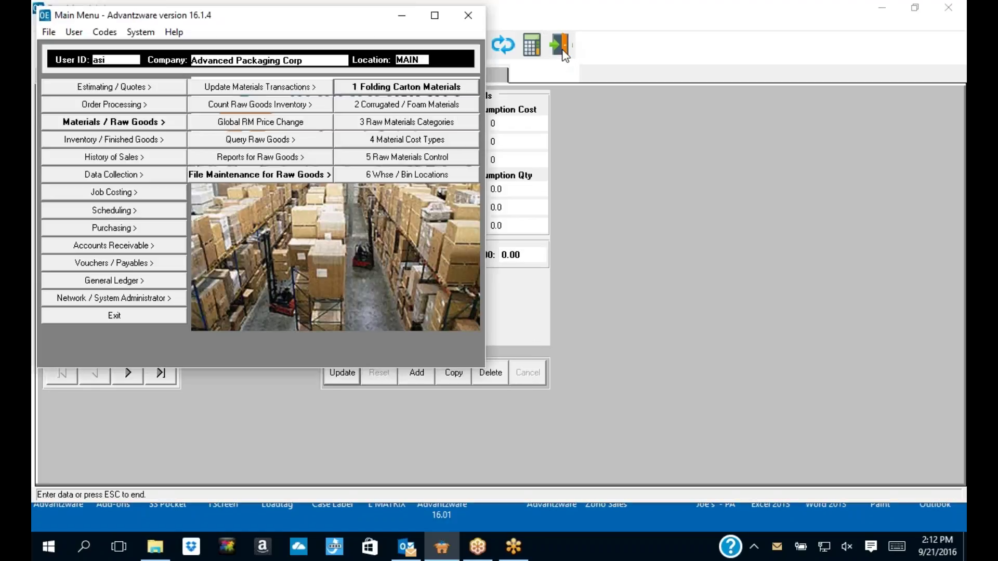
# Step: View the preps and materials of the first listed job in Job Costing's Update / Enter Job, and exit
pyautogui.click(114, 191)
pyautogui.click(260, 87)
pyautogui.click(373, 91)
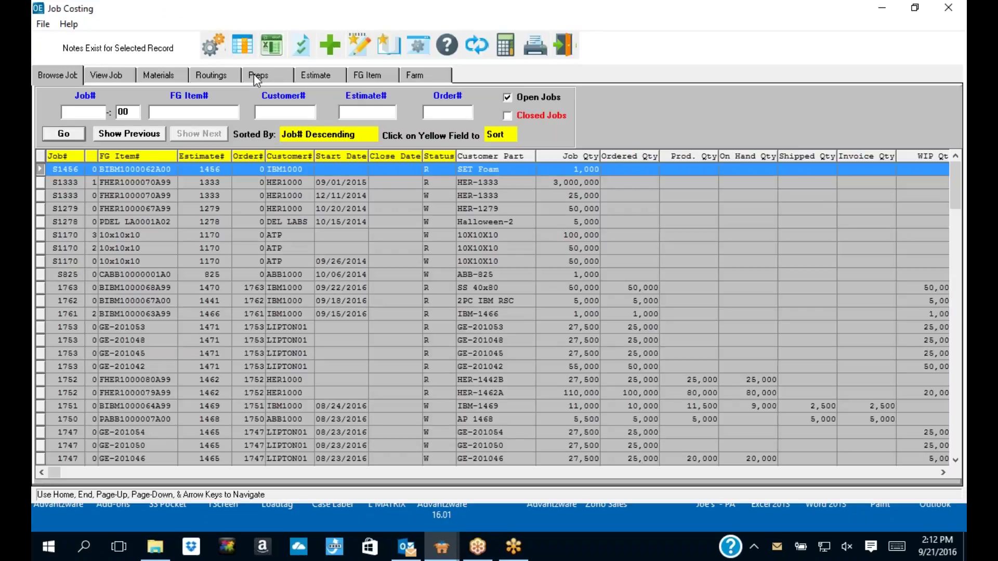
pyautogui.click(254, 74)
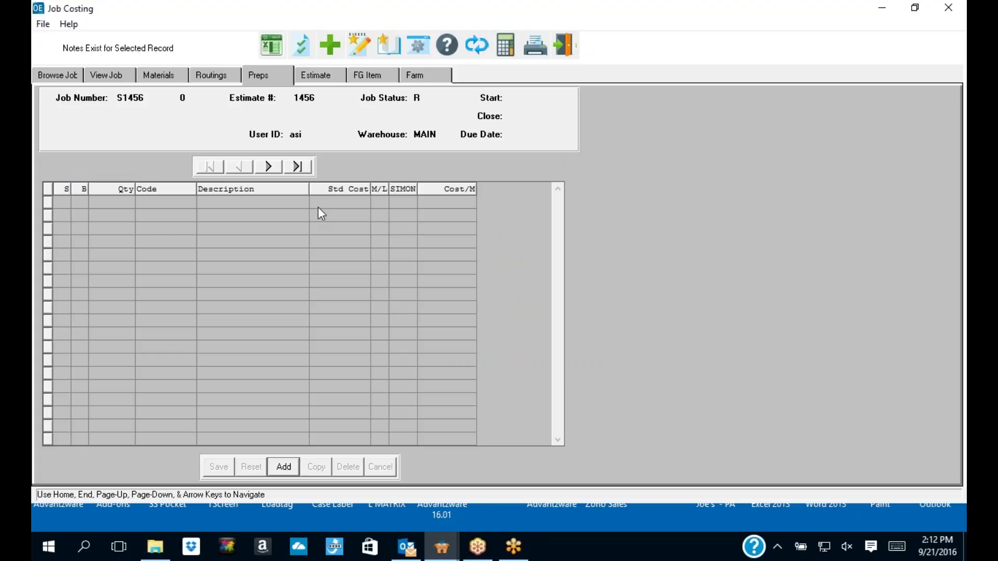
pyautogui.click(161, 77)
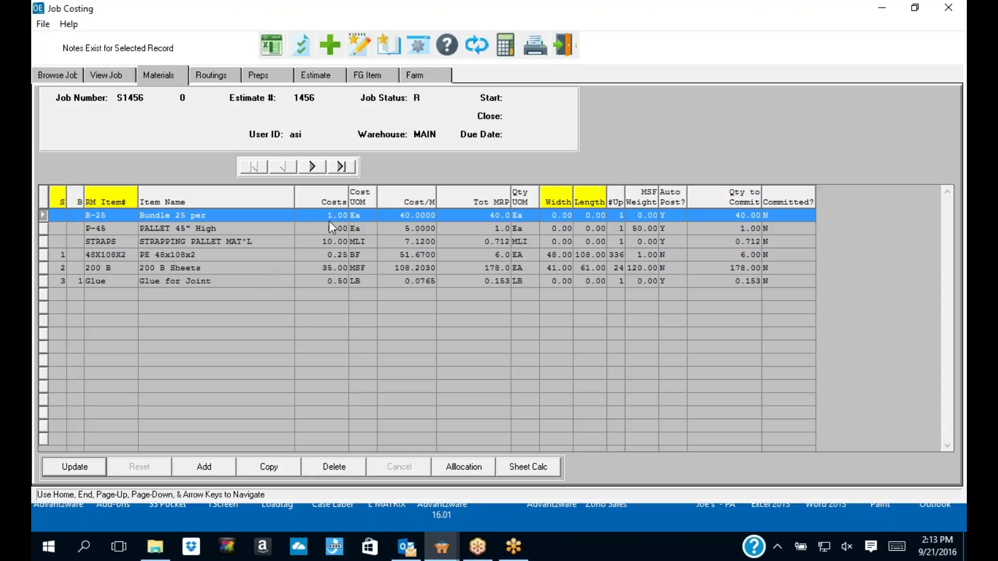
pyautogui.click(561, 46)
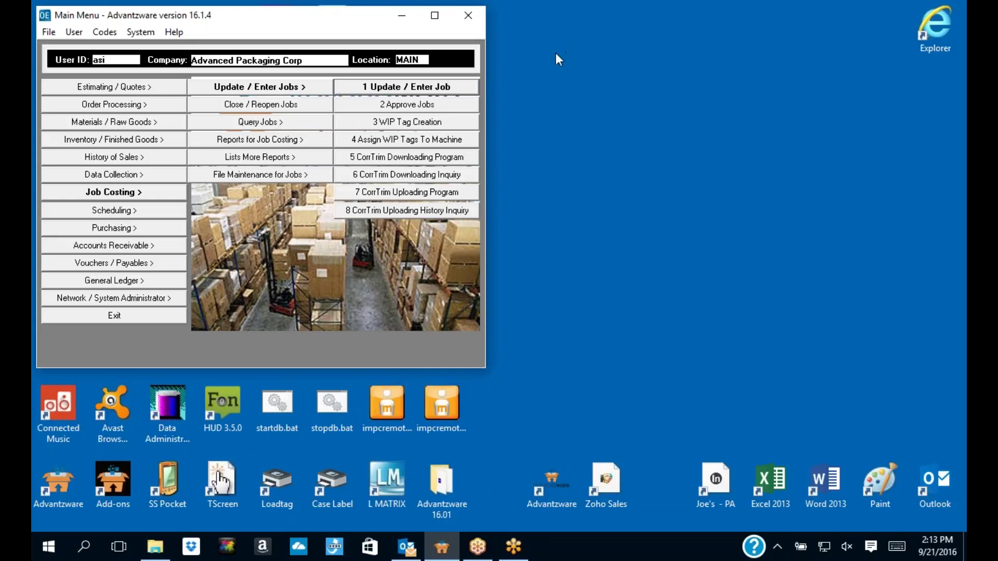
# Step: Show the Raw Materials Categories list under File Maintenance for Raw Goods and reposition its window
pyautogui.click(224, 176)
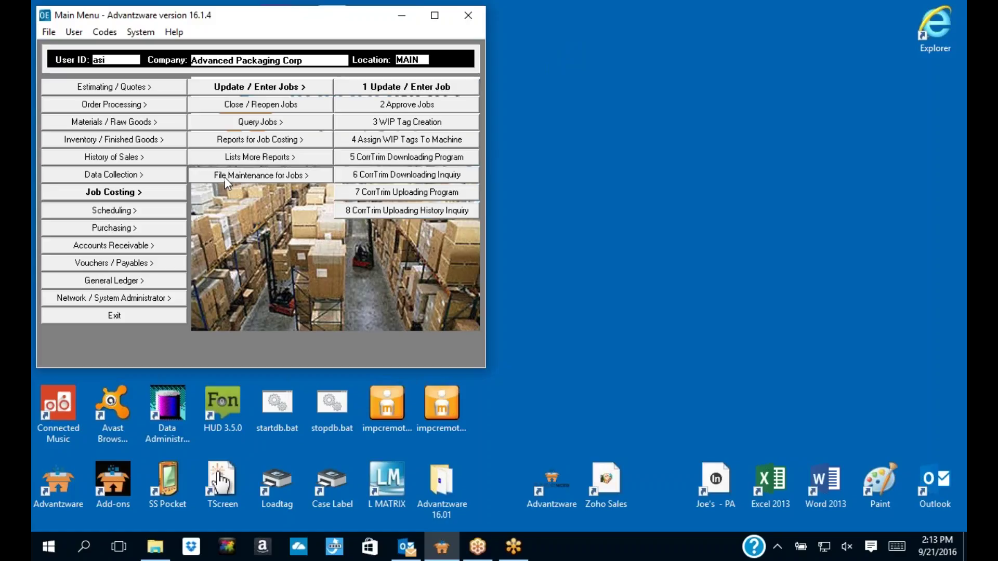
pyautogui.click(126, 120)
pyautogui.click(226, 176)
pyautogui.click(408, 125)
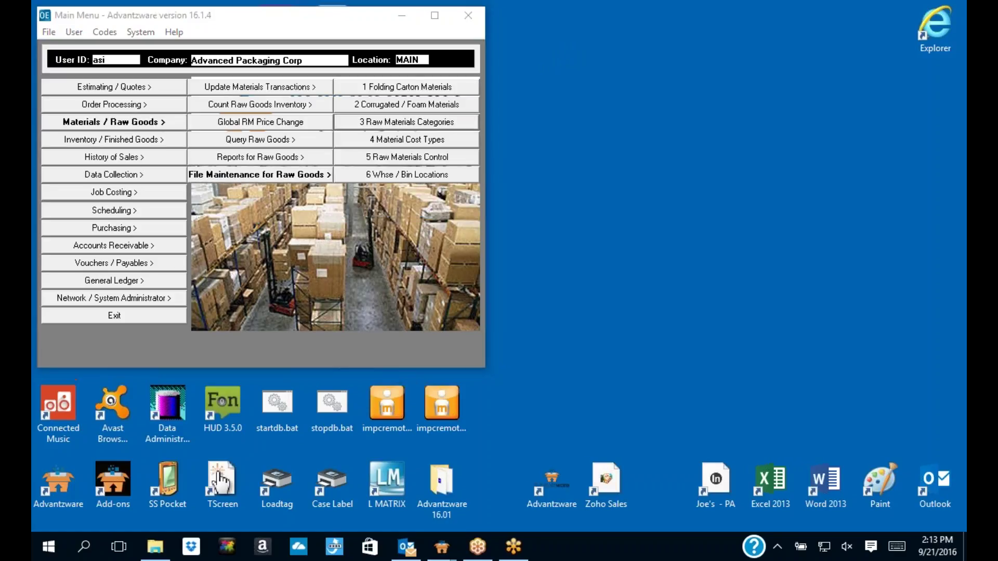
pyautogui.moveTo(272, 67); pyautogui.dragTo(345, 65)
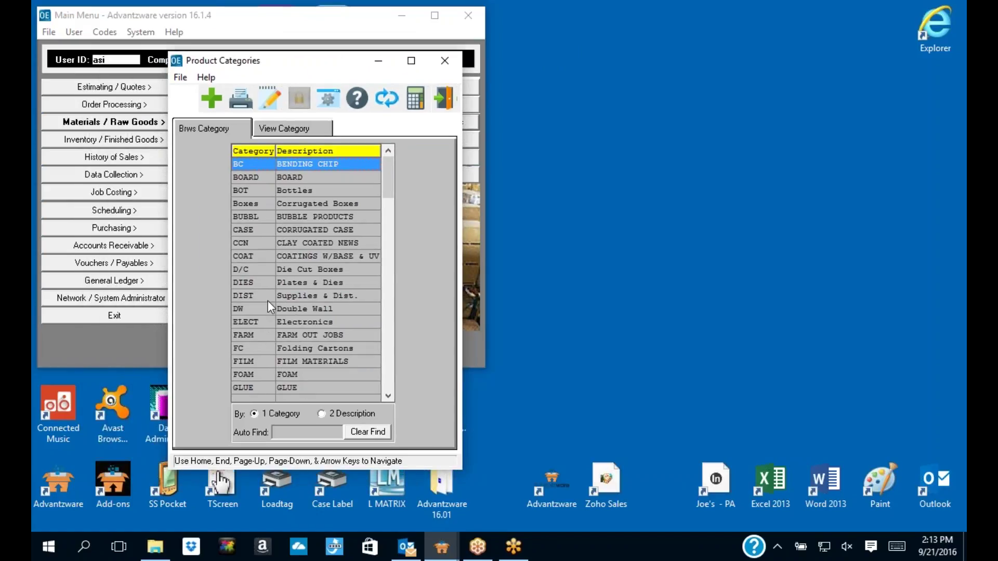
# Step: Browse the raw material product categories from BC down to POP, and exit the category list
pyautogui.click(263, 180)
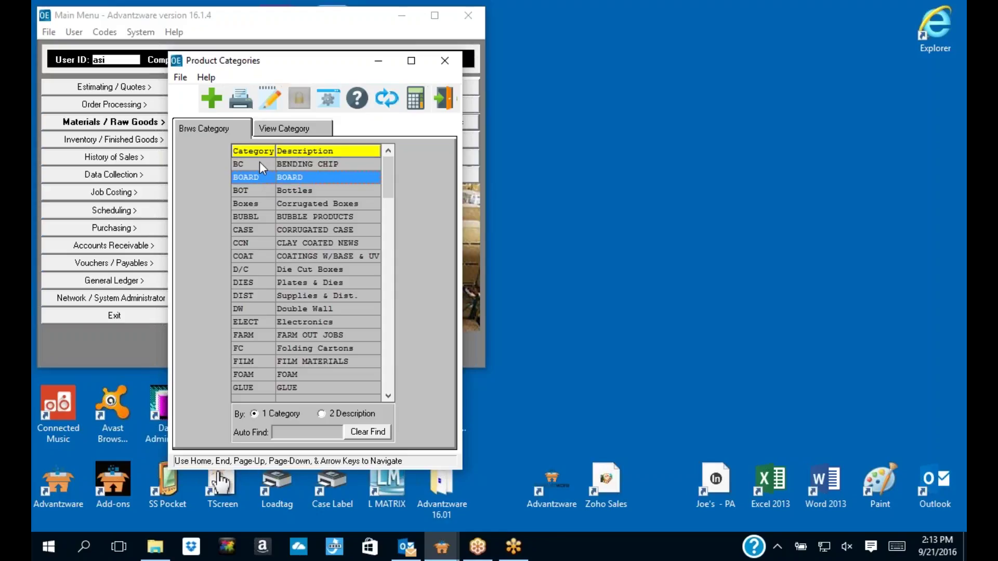
pyautogui.click(260, 163)
pyautogui.click(388, 396)
pyautogui.click(387, 396)
pyautogui.click(387, 395)
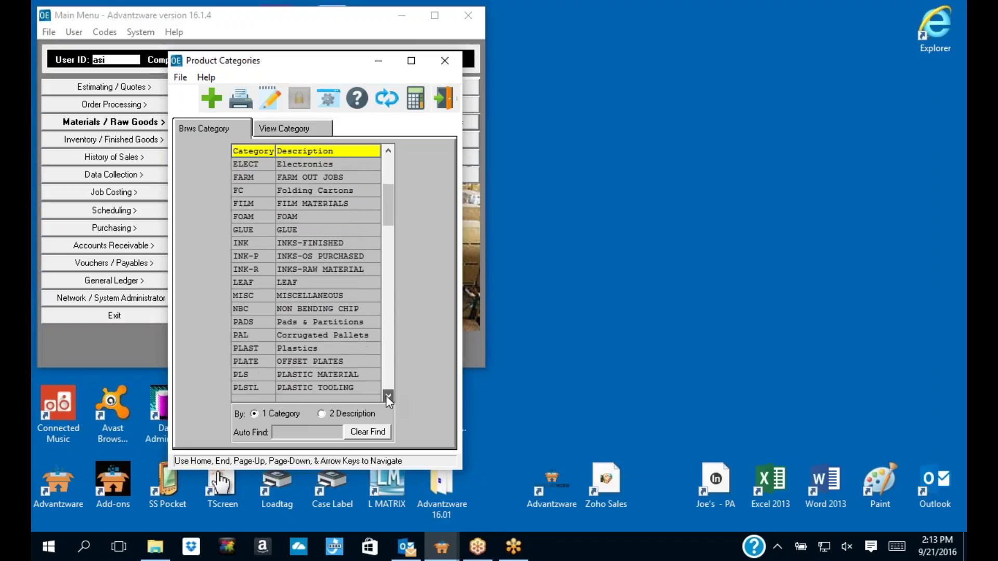
pyautogui.click(386, 396)
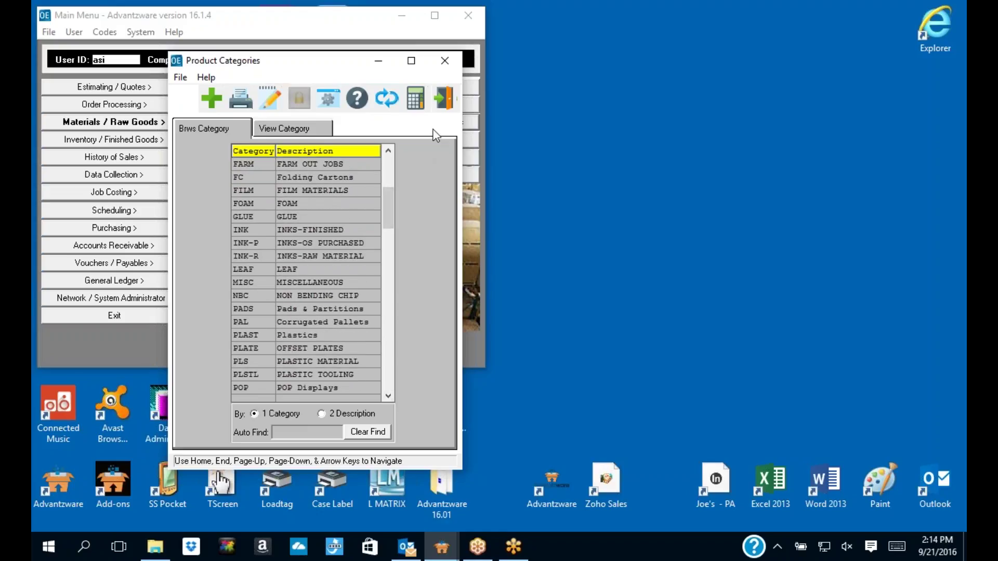
pyautogui.click(446, 96)
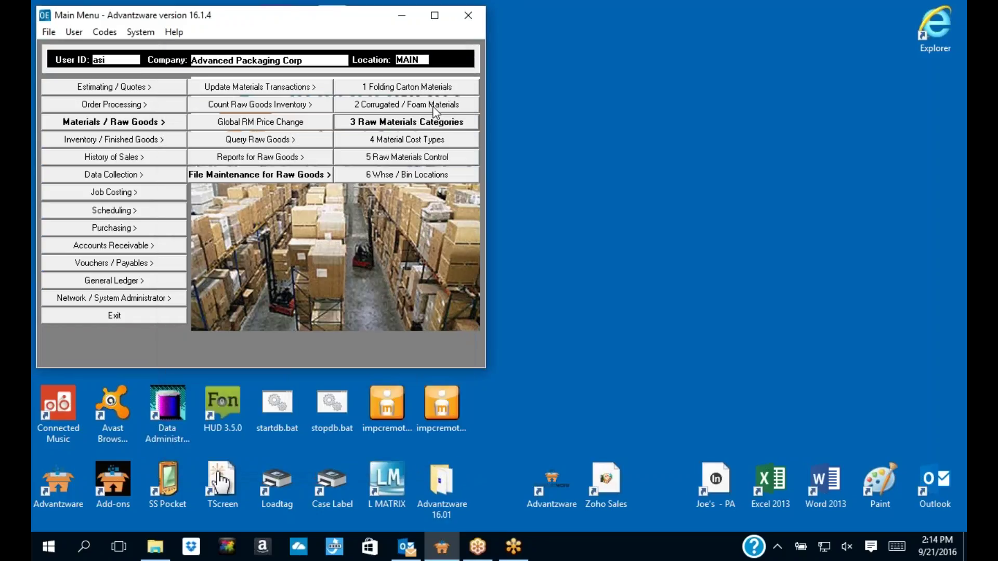
# Step: Open Material Cost Types, reposition its window, and look over the BRD, SBS and CCN cost types
pyautogui.click(413, 139)
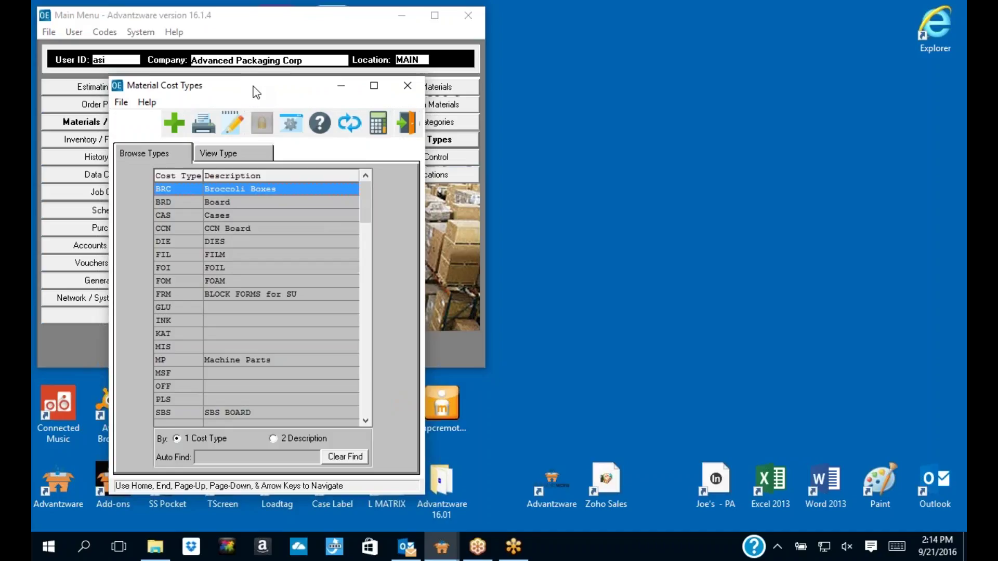
pyautogui.moveTo(260, 85); pyautogui.dragTo(406, 51)
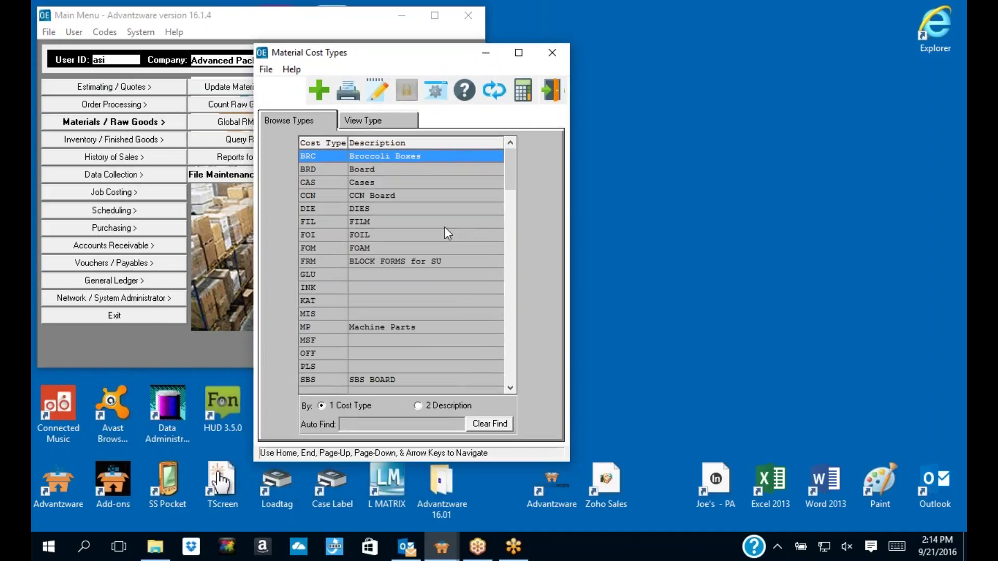
pyautogui.click(338, 169)
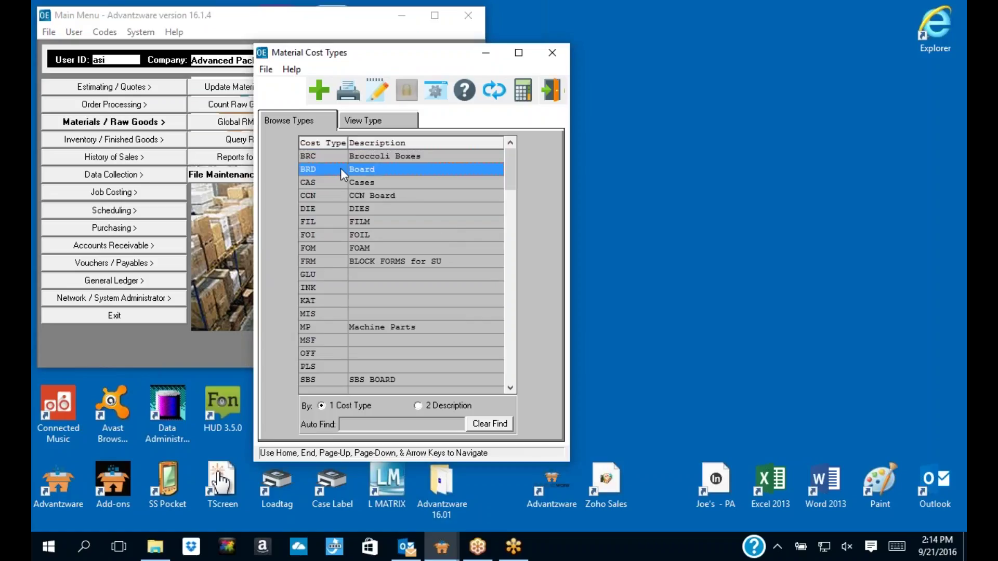
pyautogui.click(324, 379)
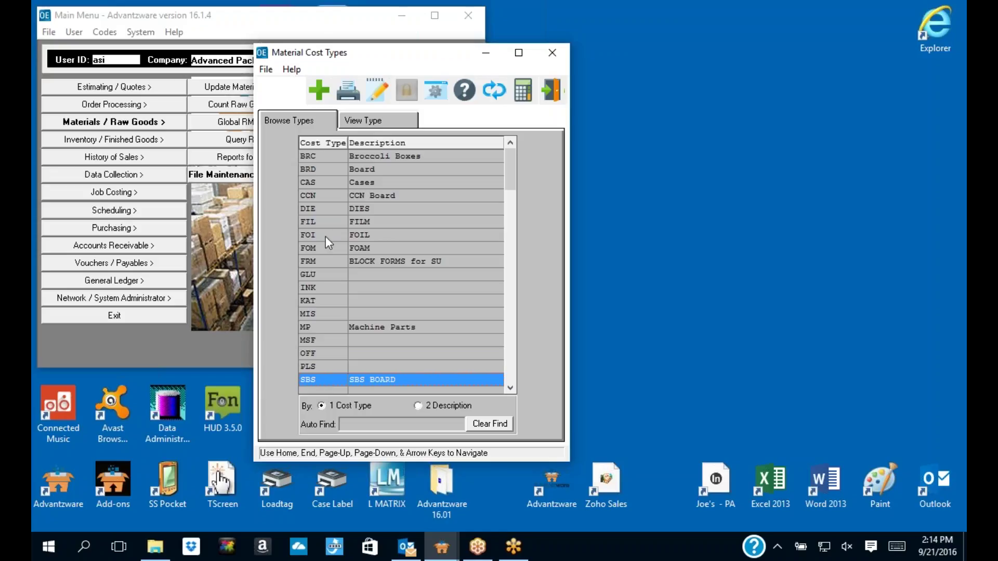
pyautogui.click(319, 196)
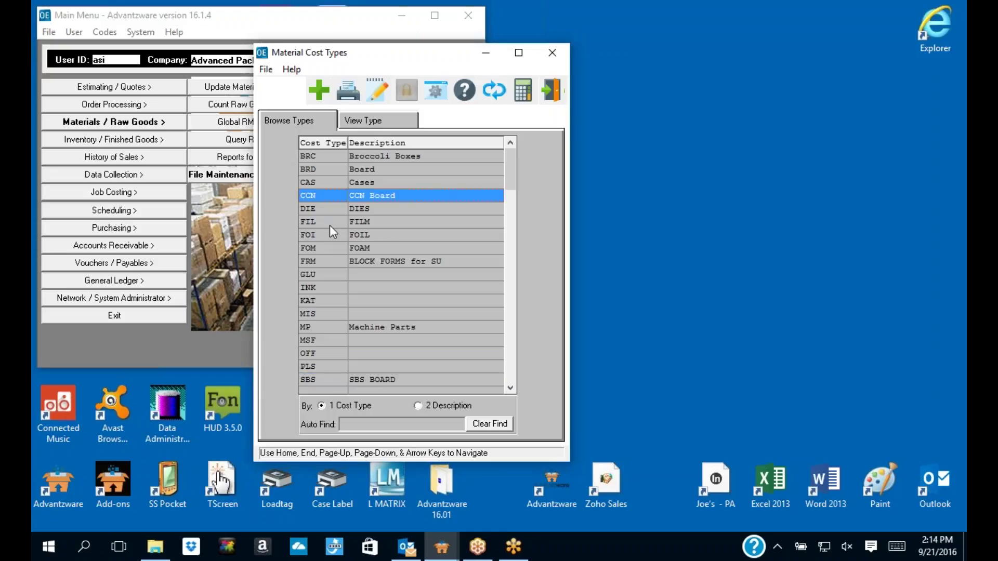
# Step: Examine the general ledger accounts of cost type BRD in update mode, and cancel the update
pyautogui.doubleClick(308, 169)
pyautogui.click(332, 322)
pyautogui.moveTo(457, 187); pyautogui.dragTo(418, 188)
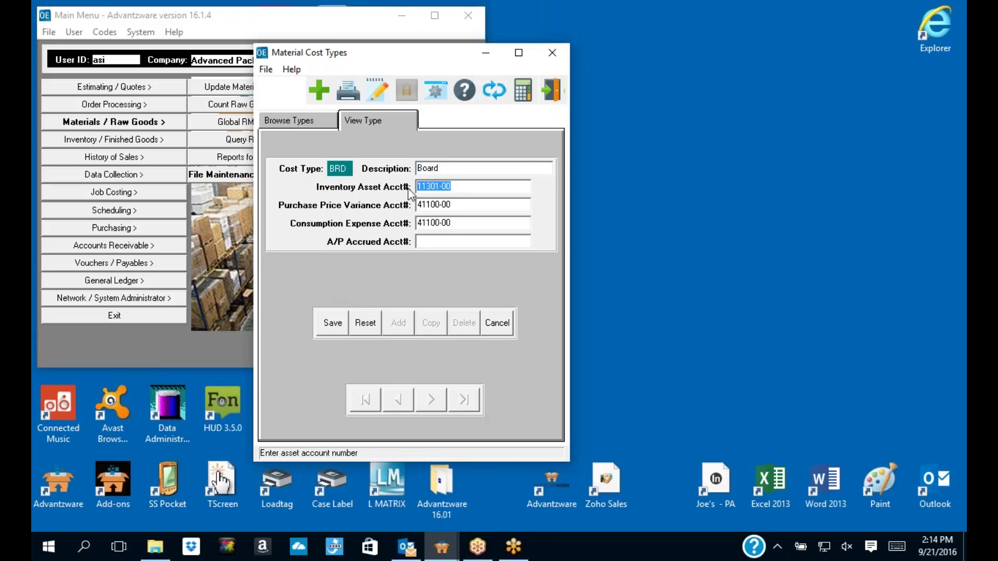
pyautogui.moveTo(455, 204); pyautogui.dragTo(405, 226)
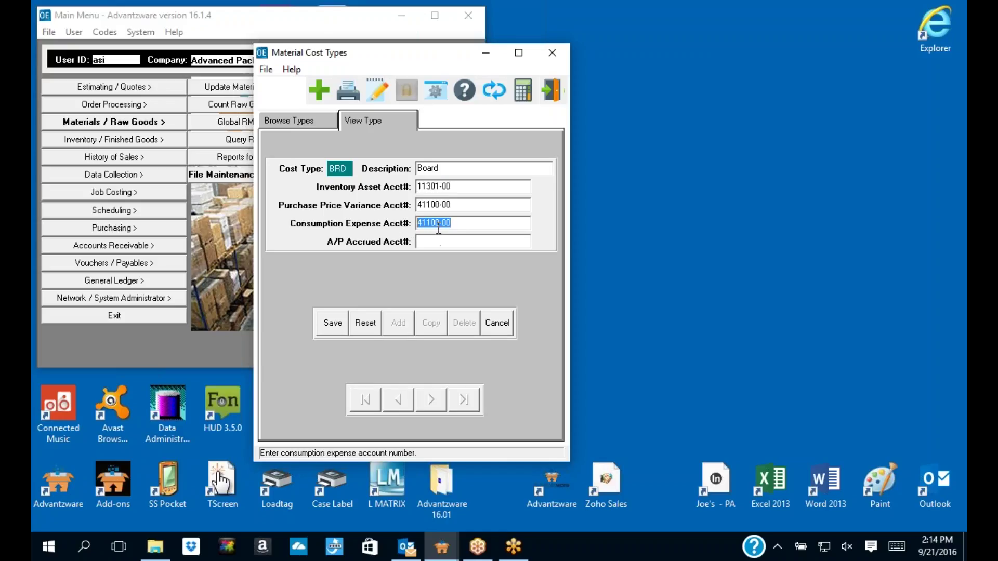
pyautogui.moveTo(397, 49); pyautogui.dragTo(479, 69)
pyautogui.click(575, 345)
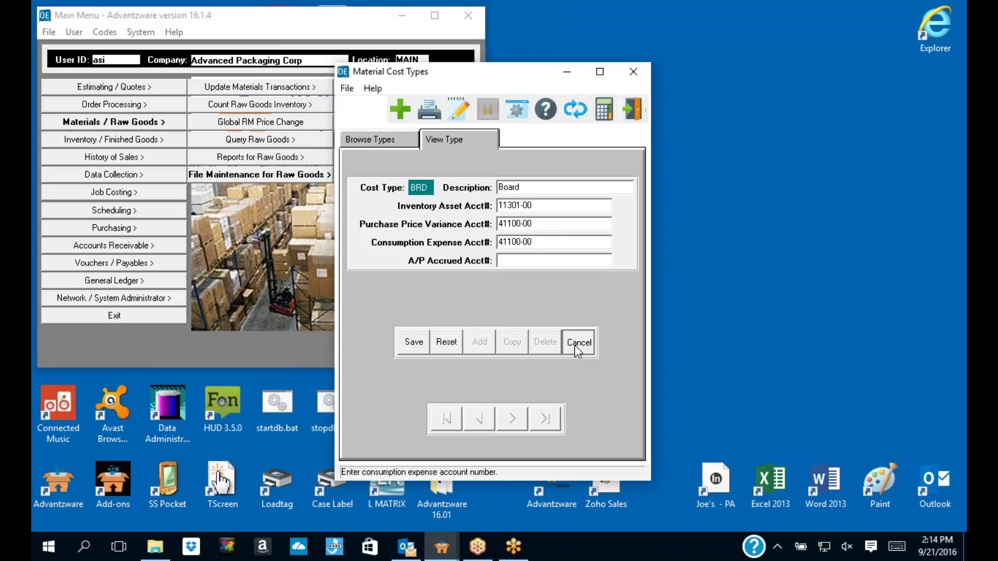
# Step: Open System Control Parameters under Network / System Administrator, search for "ap", and view the AP GL# parameter
pyautogui.click(120, 303)
pyautogui.click(121, 300)
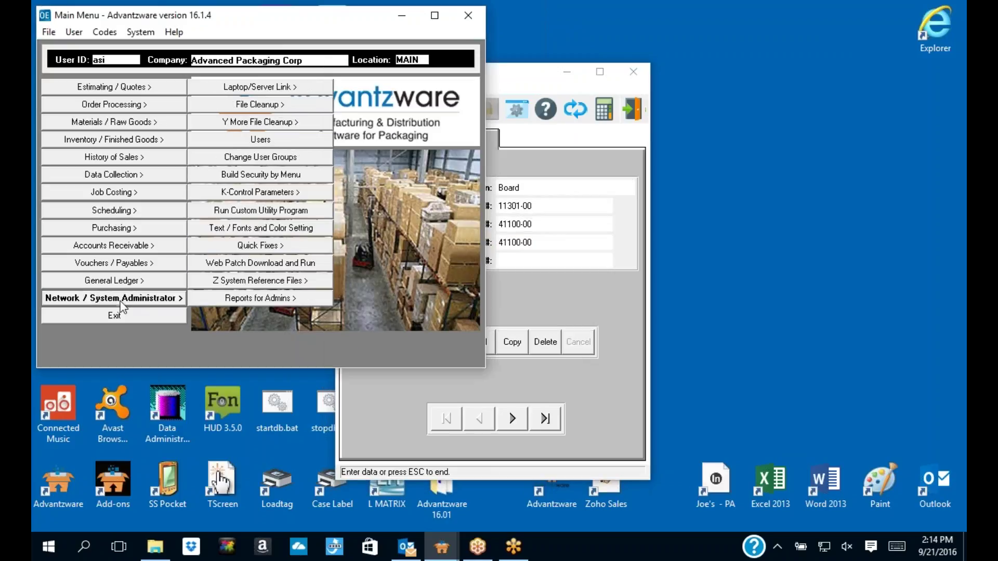
pyautogui.click(257, 192)
pyautogui.click(377, 89)
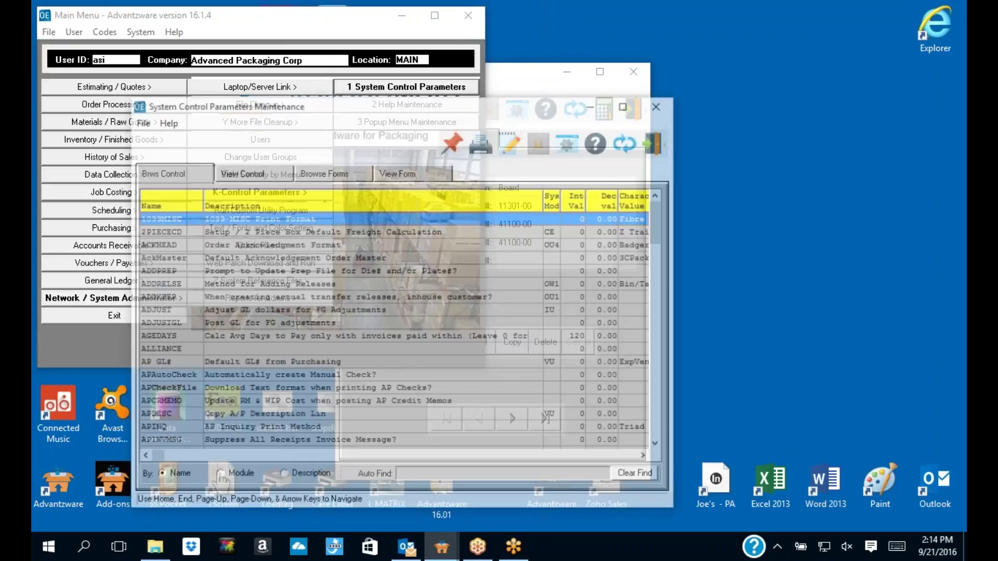
pyautogui.write('apg')
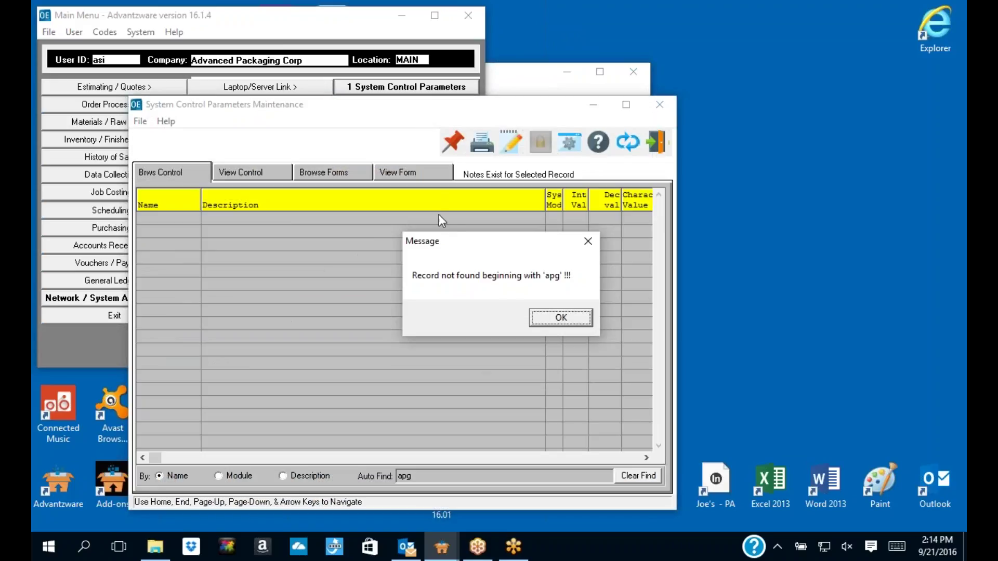
pyautogui.press('Return')
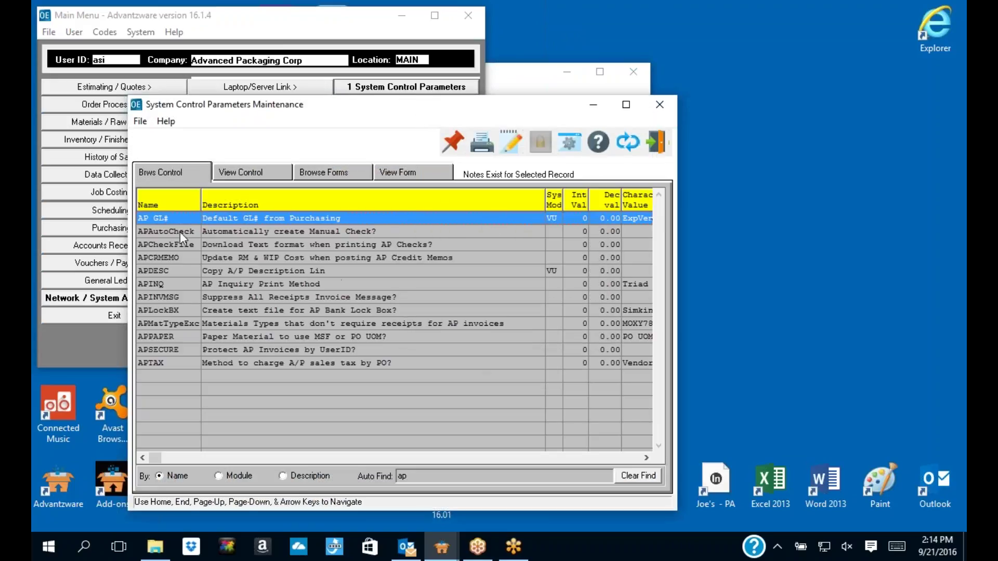
pyautogui.click(242, 170)
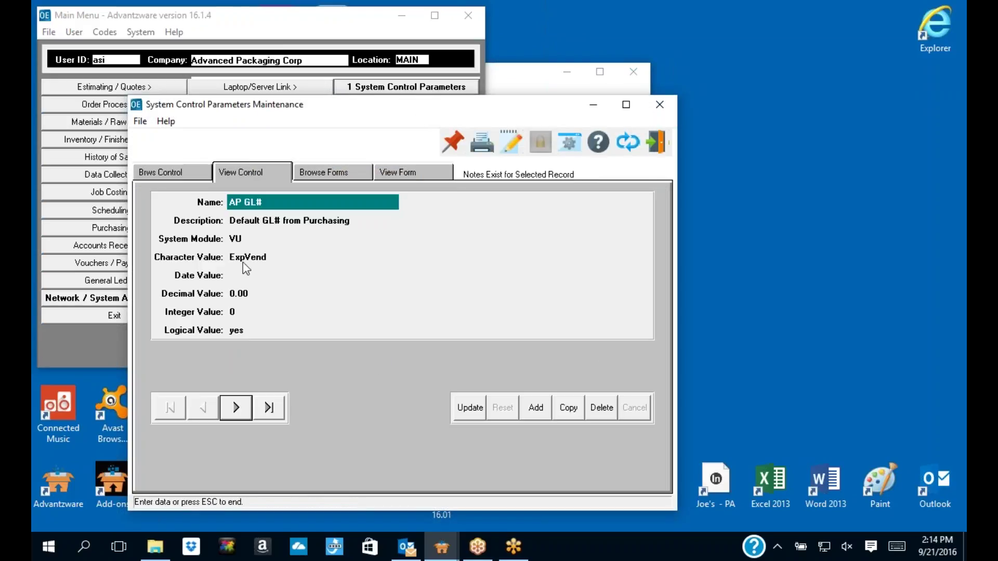
# Step: Inspect the Character Value and Logical Value of the AP GL# parameter in update mode, and cancel the update
pyautogui.click(462, 413)
pyautogui.moveTo(271, 257); pyautogui.dragTo(224, 256)
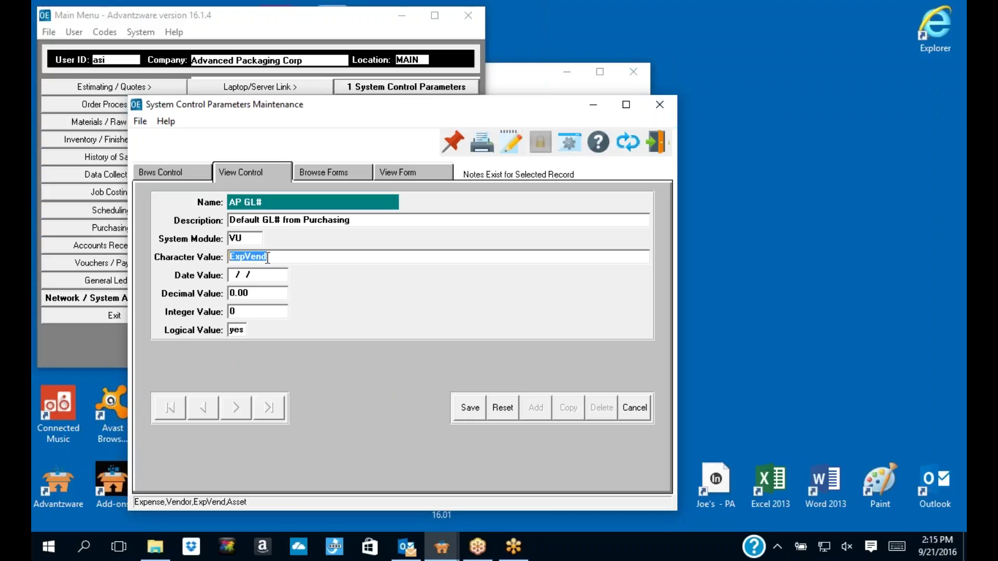
pyautogui.doubleClick(242, 329)
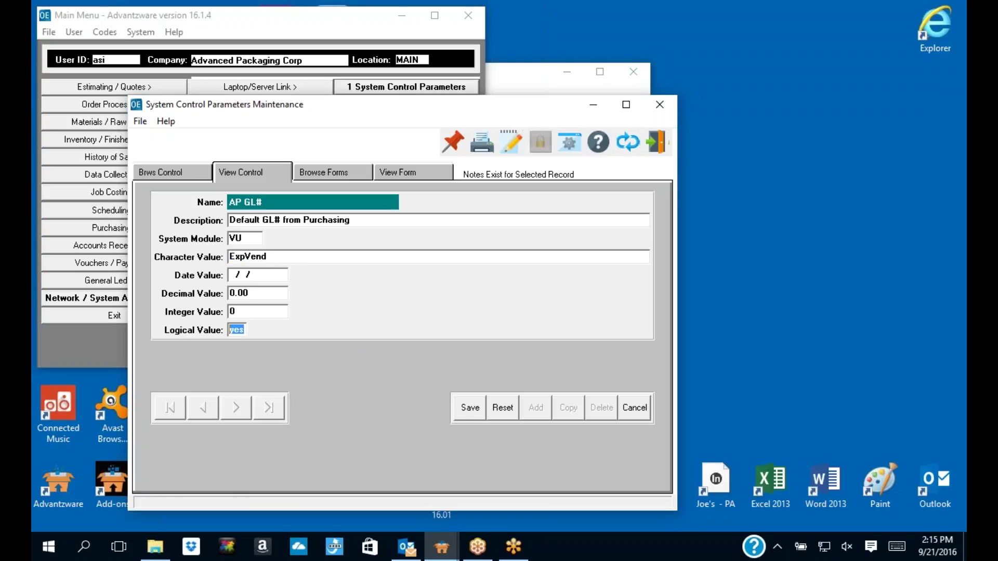
pyautogui.moveTo(268, 257); pyautogui.dragTo(229, 257)
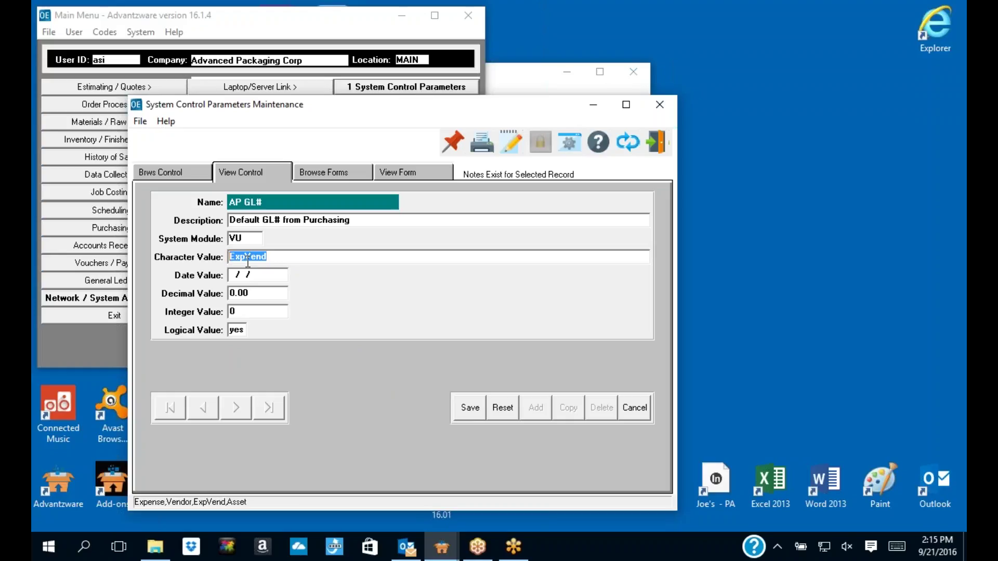
pyautogui.click(630, 410)
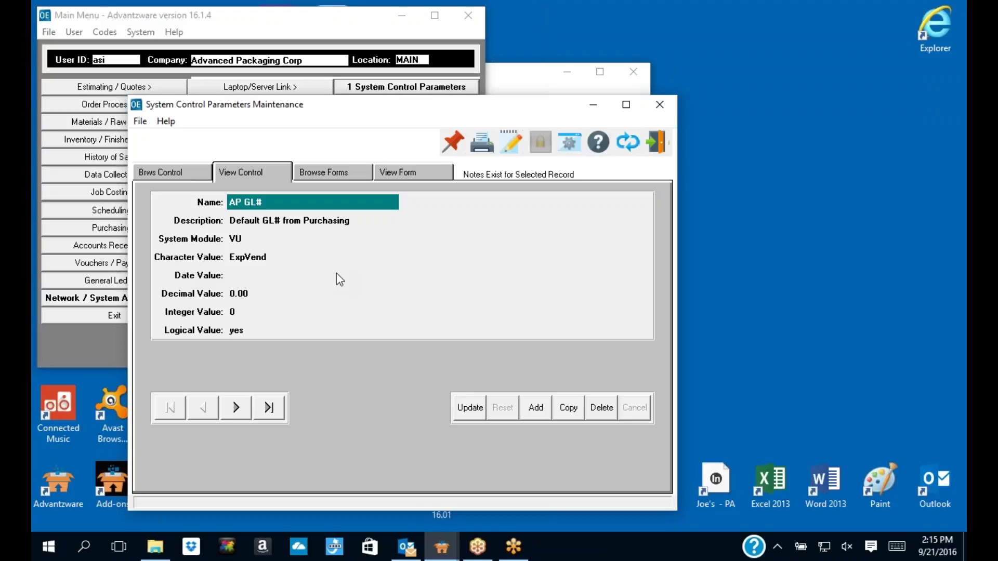
# Step: Read the help information for the AP GL# parameter, and exit System Control Parameters Maintenance
pyautogui.press('F1')
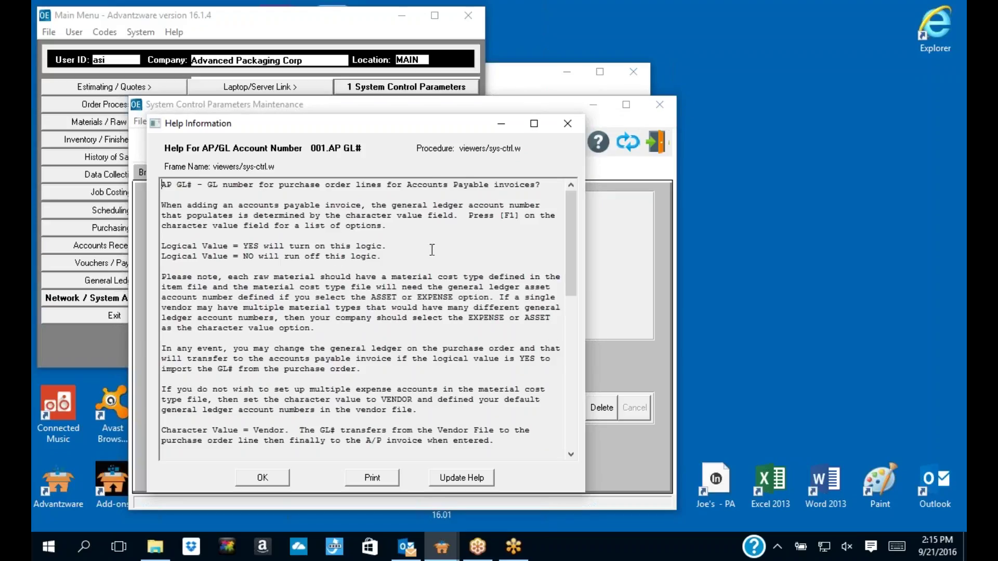
pyautogui.moveTo(371, 129); pyautogui.dragTo(518, 133)
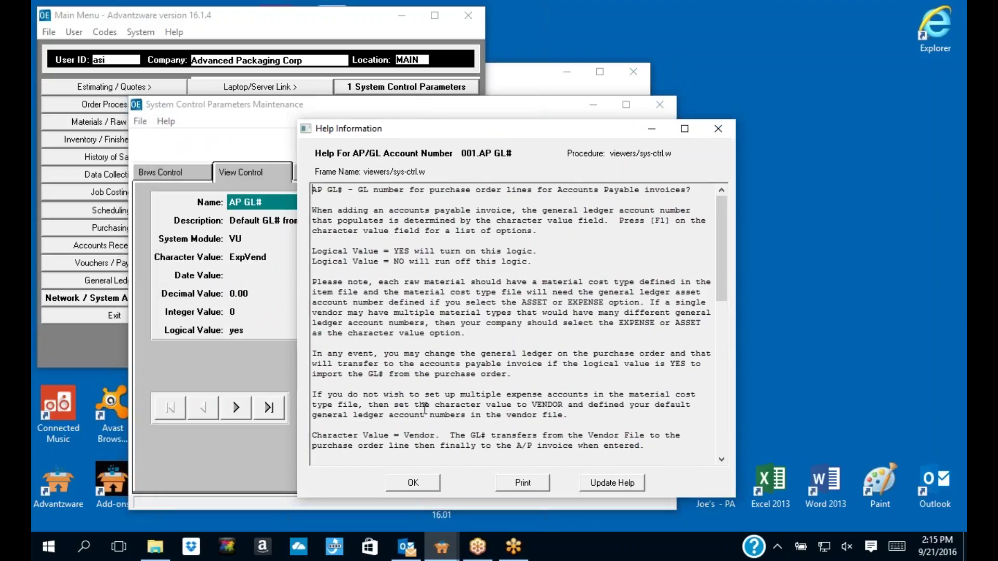
pyautogui.click(718, 128)
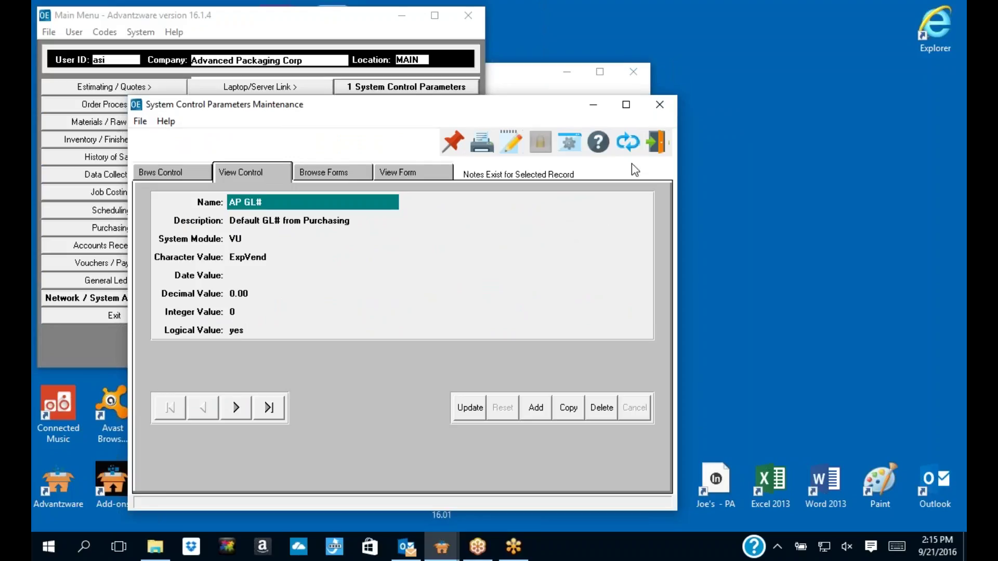
pyautogui.click(656, 146)
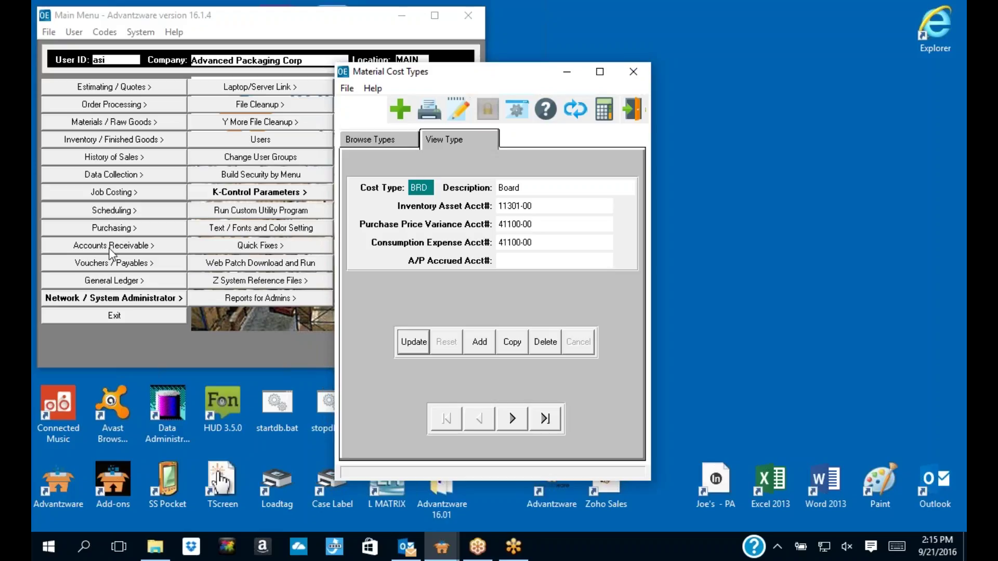
# Step: Open Vendors under File Maintenance for Vendors, search for vendor "inter", and view the INTERN record
pyautogui.click(112, 263)
pyautogui.click(243, 232)
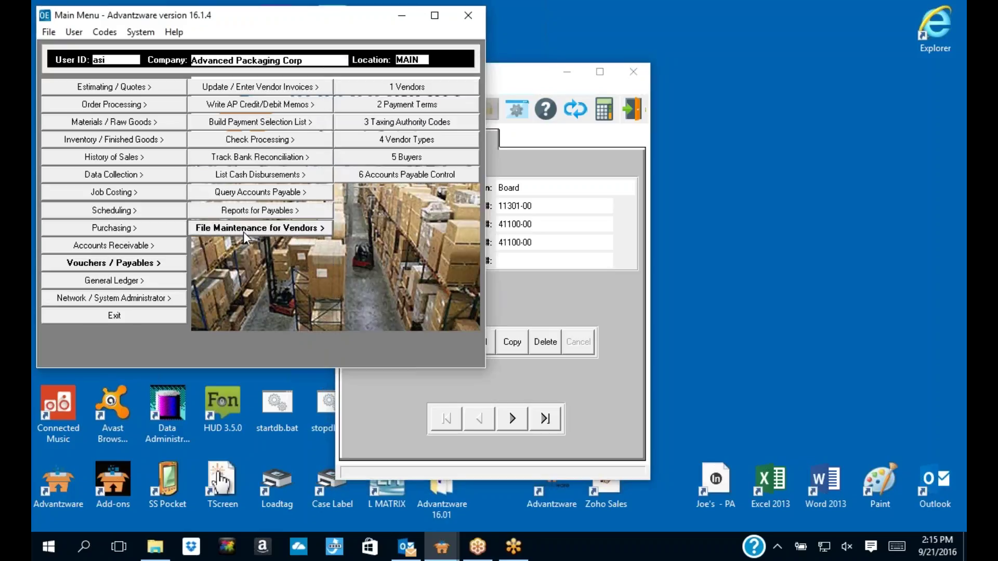
pyautogui.click(400, 86)
pyautogui.write('inter')
pyautogui.press('Return')
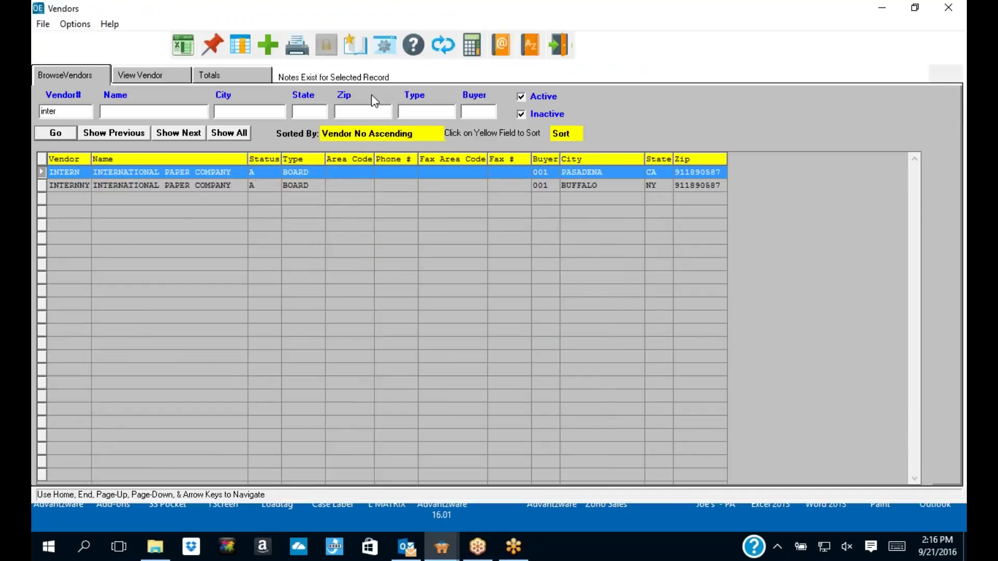
pyautogui.click(154, 75)
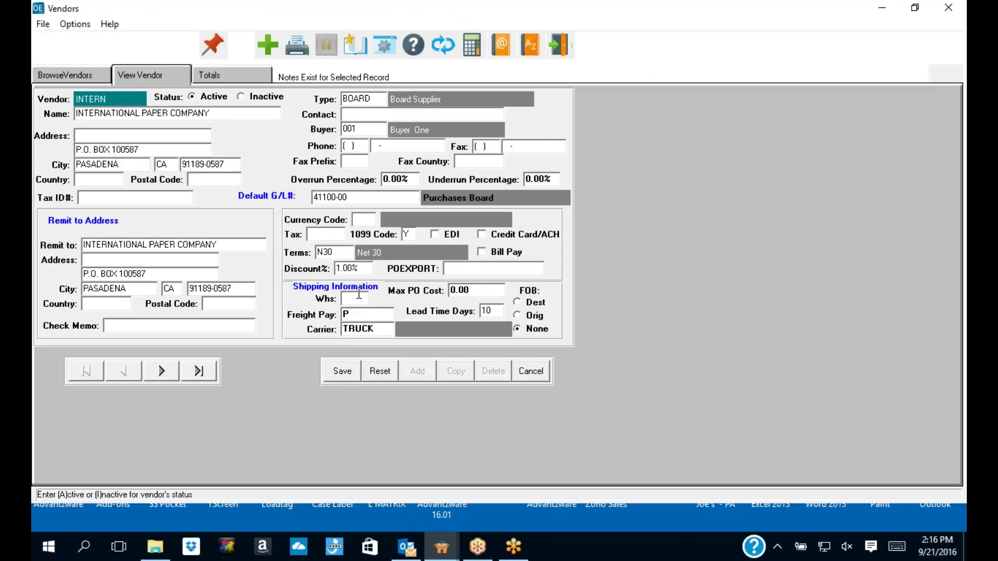
# Step: Check vendor INTERN's Default G/L# without saving, and exit both the Vendors and Material Cost Types screens
pyautogui.click(365, 195)
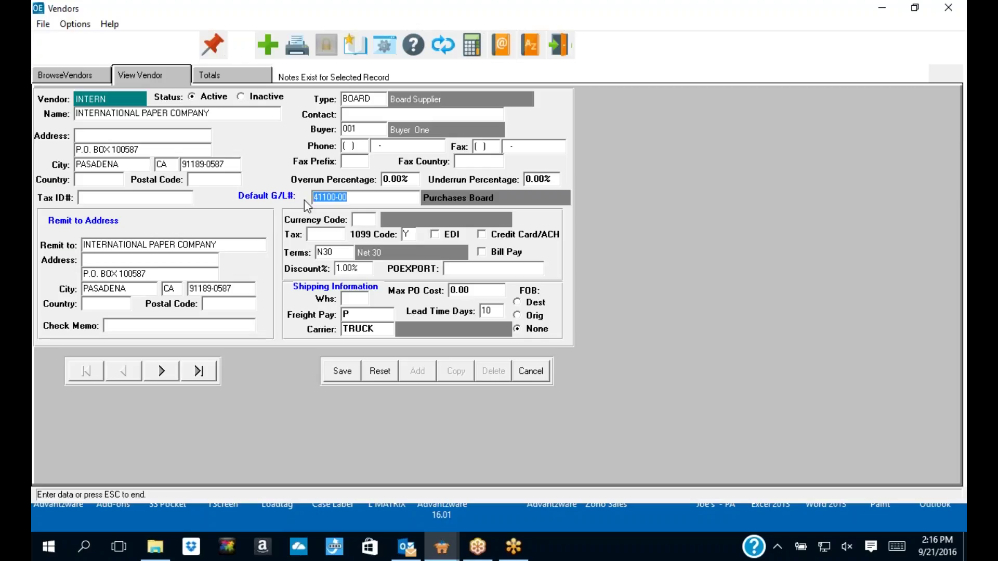
pyautogui.click(522, 373)
pyautogui.click(561, 49)
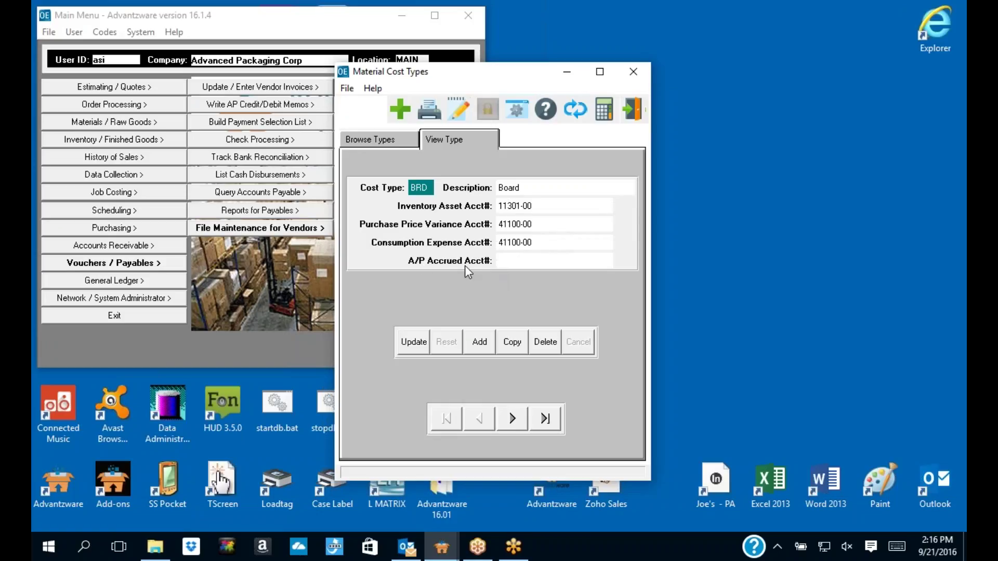
pyautogui.click(635, 111)
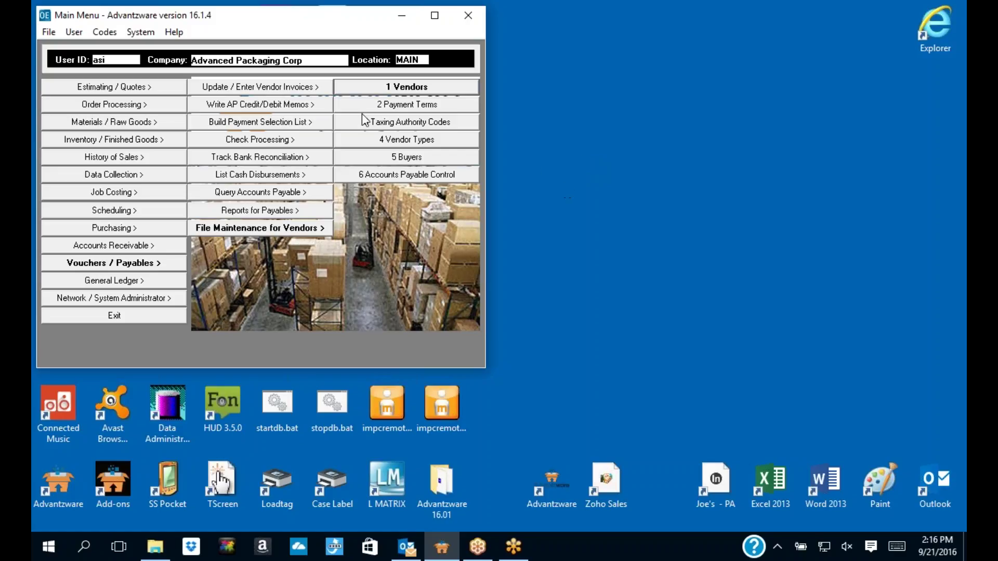
# Step: Open Folding Carton Materials, examine item 100#COVER's Cost Type in update mode, and cancel the update
pyautogui.click(109, 123)
pyautogui.click(376, 89)
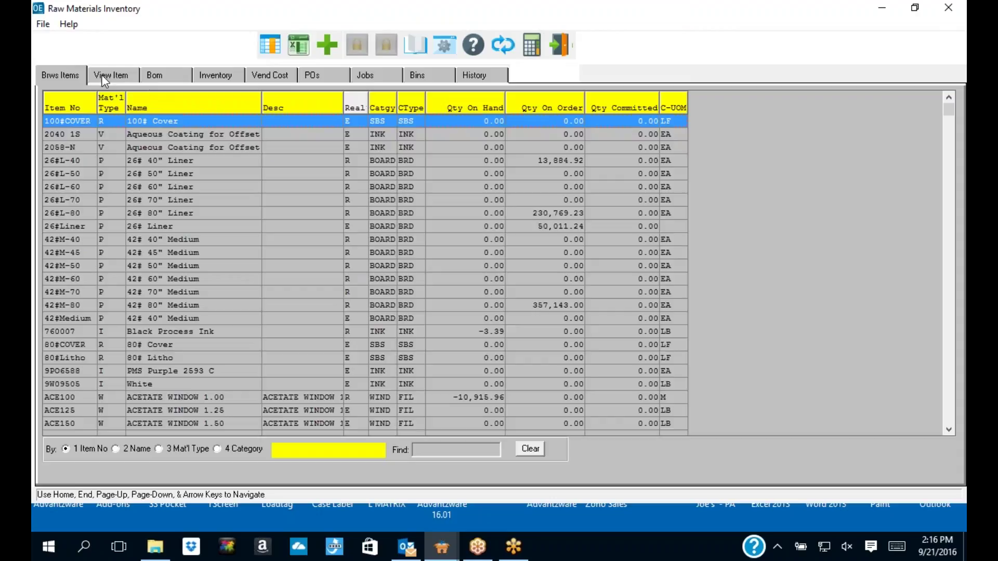
pyautogui.click(102, 77)
pyautogui.click(341, 372)
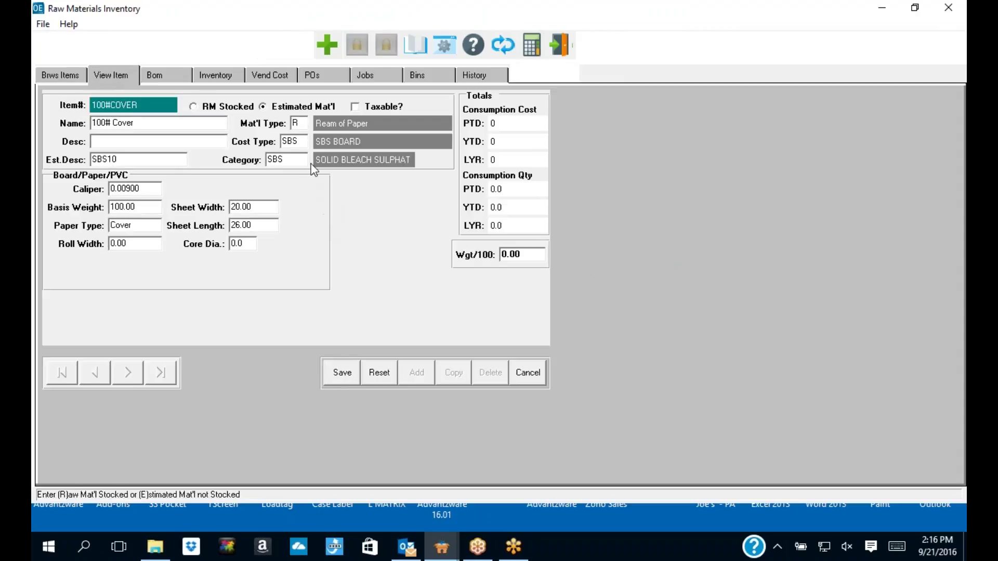
pyautogui.click(289, 141)
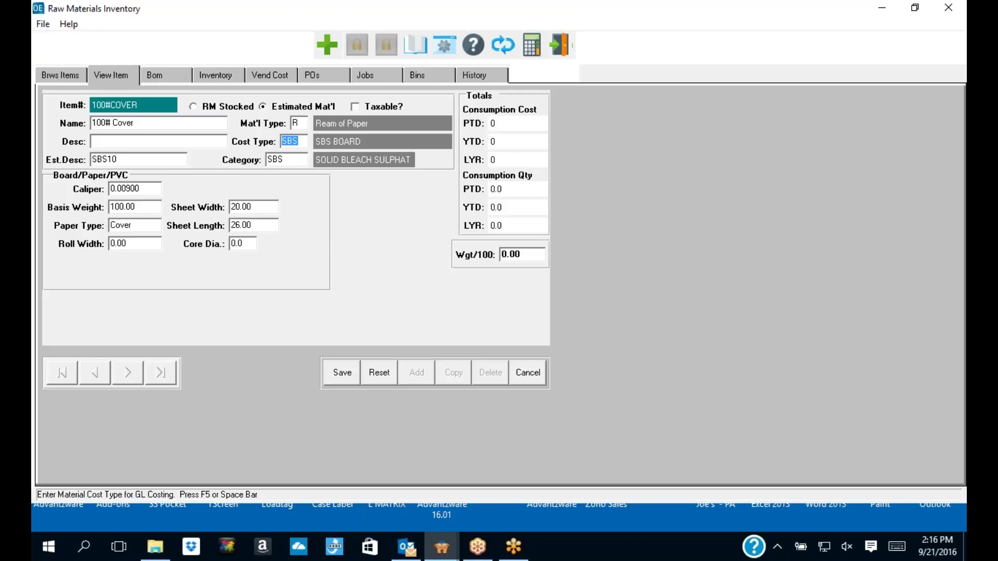
pyautogui.click(529, 370)
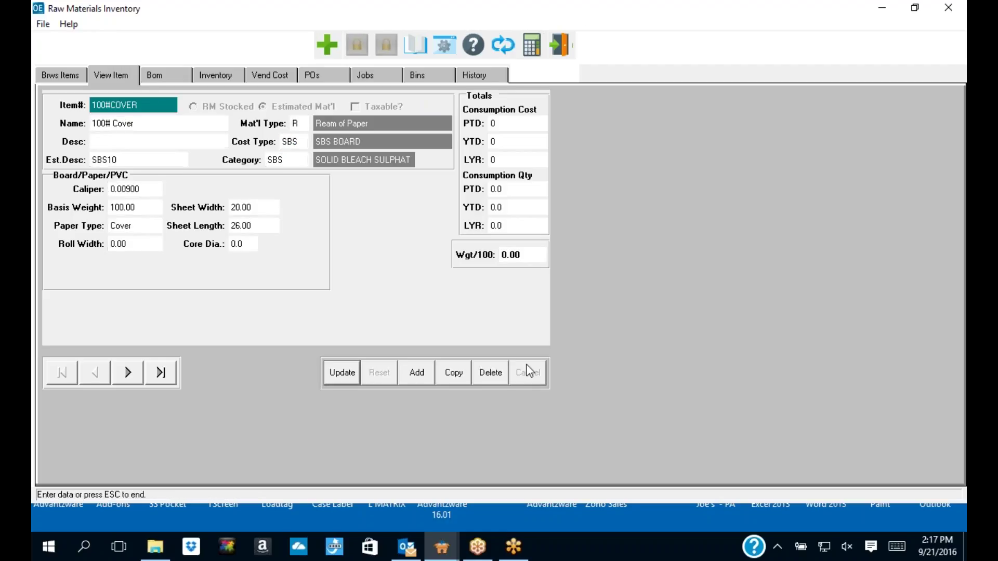
# Step: Exit Raw Materials Inventory, open Finished Goods Categories under File Maintenance for Items, and view the BOXES category
pyautogui.click(561, 45)
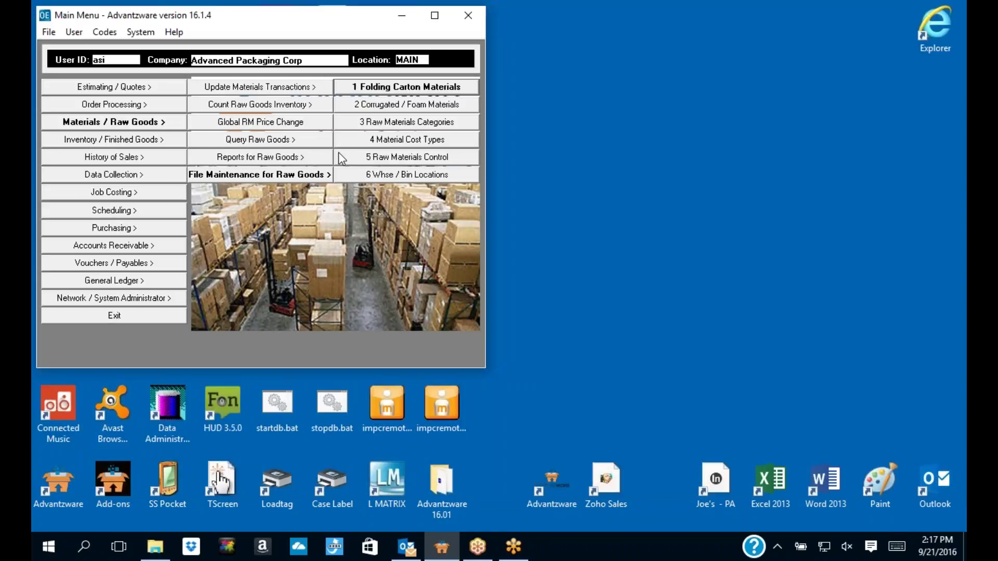
pyautogui.click(154, 143)
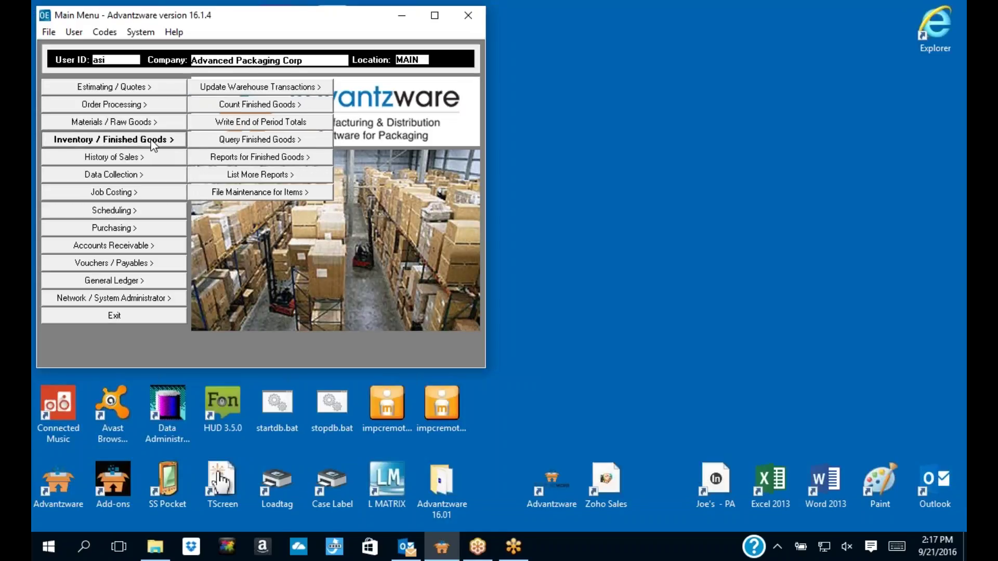
pyautogui.click(238, 195)
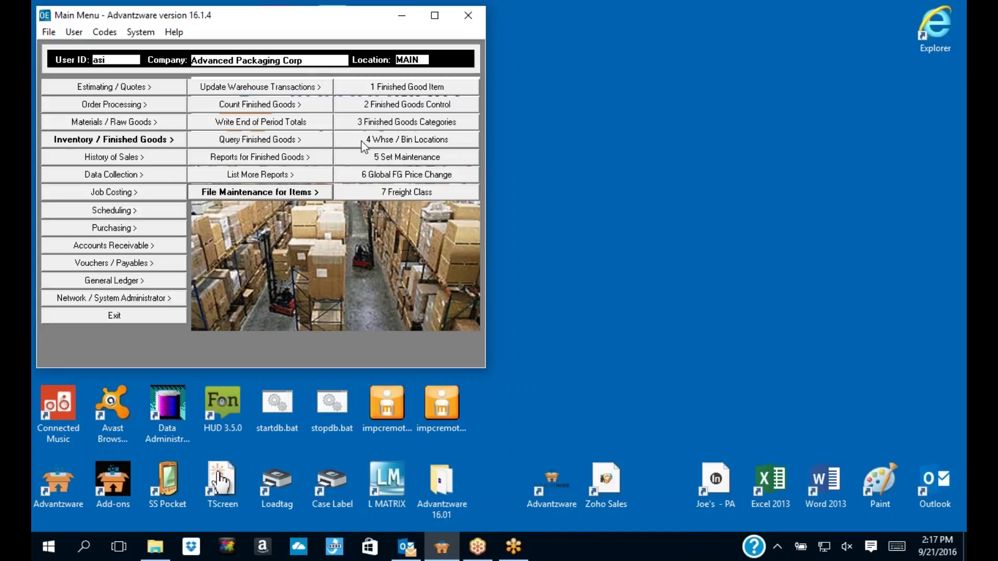
pyautogui.click(394, 123)
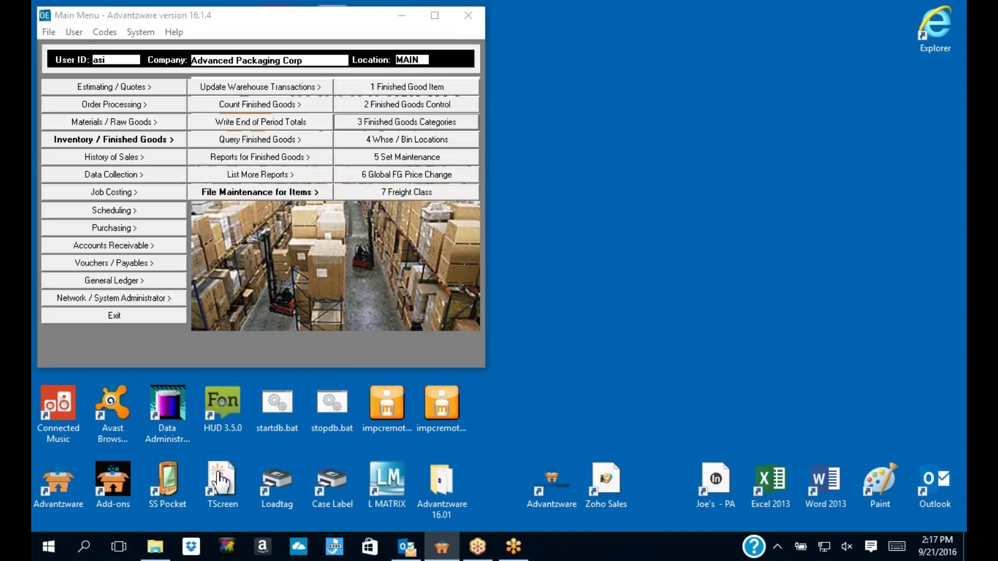
pyautogui.doubleClick(154, 184)
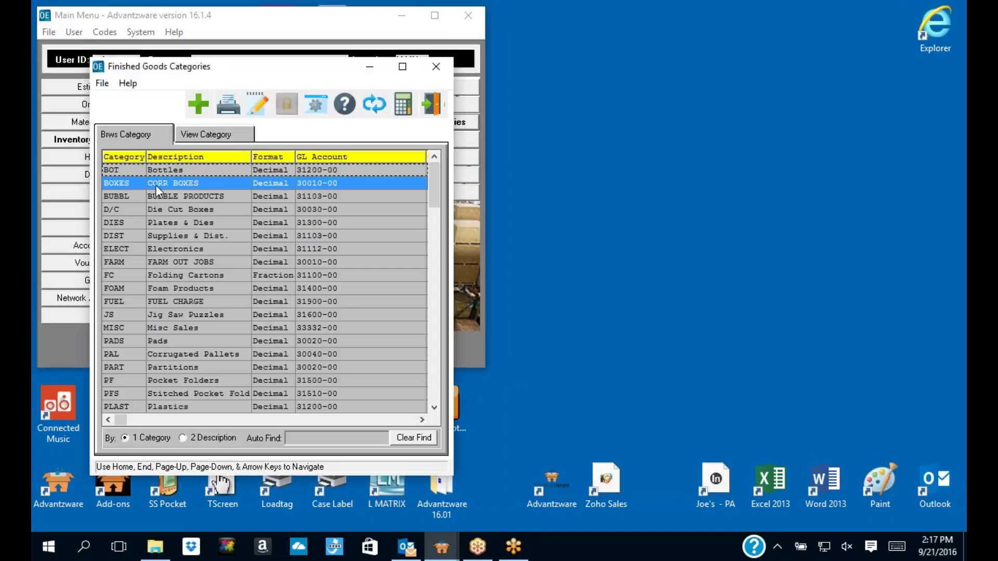
# Step: Check the BOXES category's RM Board Expense GL# in update mode, cancel the update, and exit Finished Goods Categories
pyautogui.click(184, 307)
pyautogui.click(297, 254)
pyautogui.moveTo(297, 254); pyautogui.dragTo(246, 251)
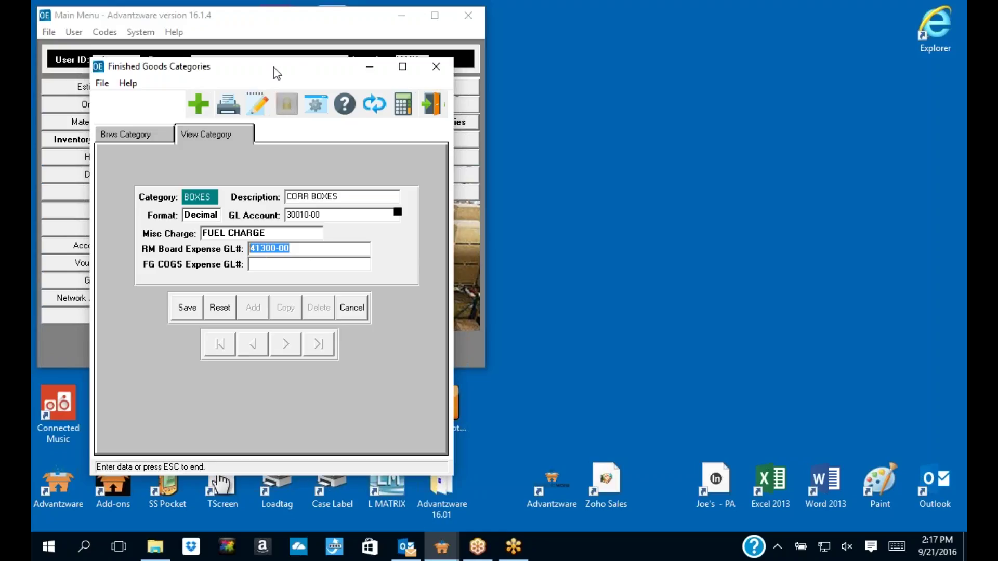
pyautogui.moveTo(273, 67); pyautogui.dragTo(328, 58)
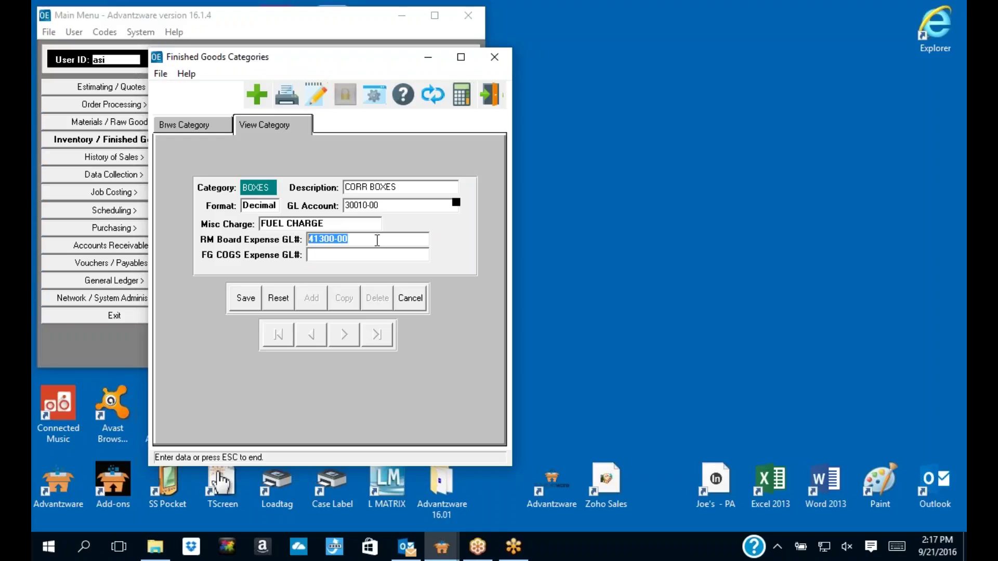
pyautogui.moveTo(352, 241); pyautogui.dragTo(301, 242)
pyautogui.click(409, 293)
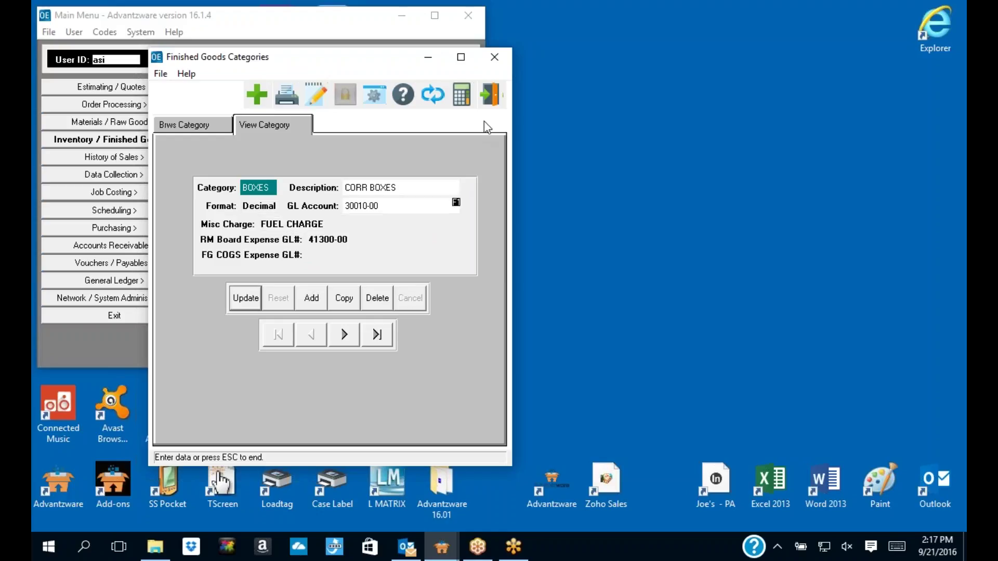
pyautogui.click(491, 97)
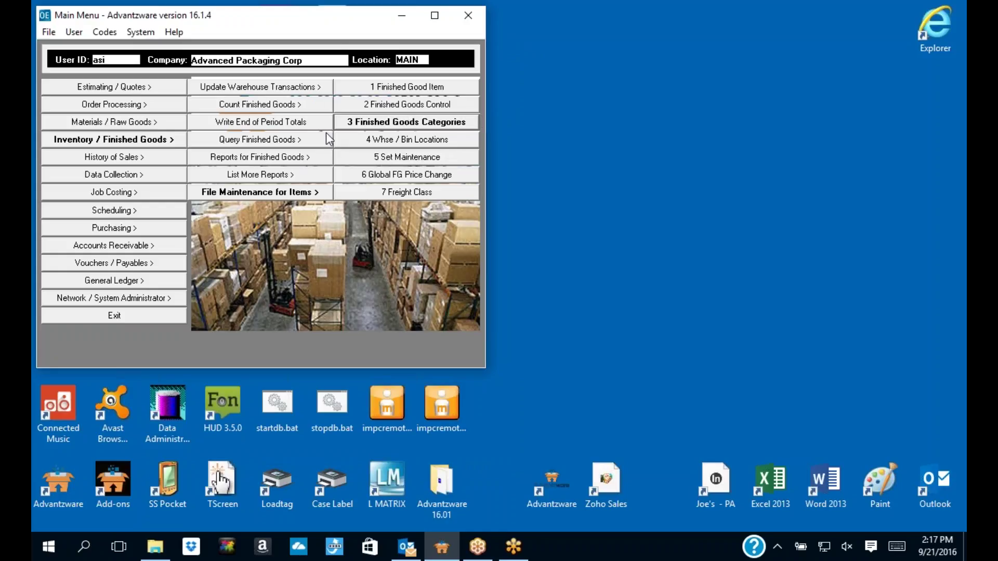
# Step: Open Folding Carton Materials under File Maintenance for Raw Goods
pyautogui.click(112, 121)
pyautogui.click(222, 174)
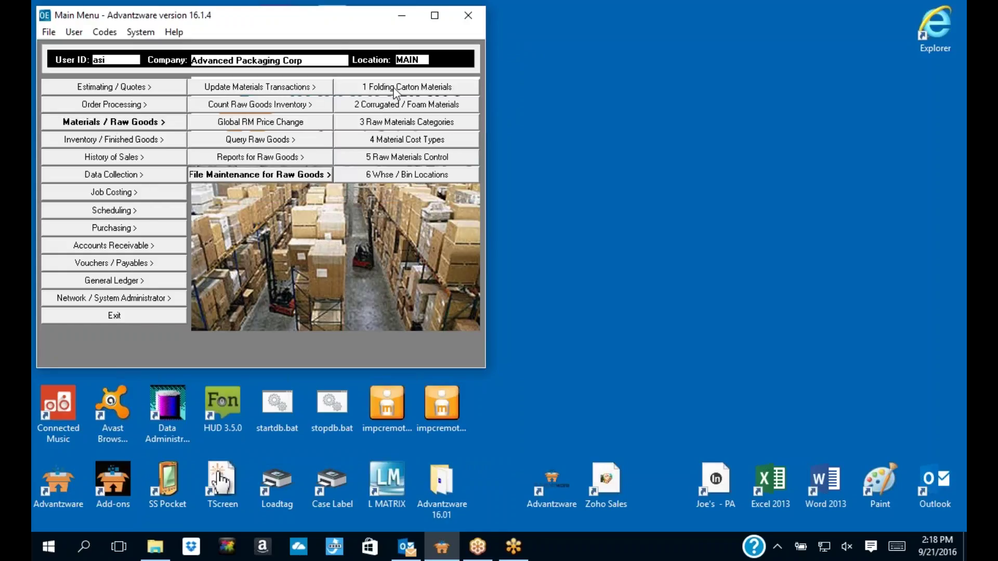
pyautogui.click(394, 88)
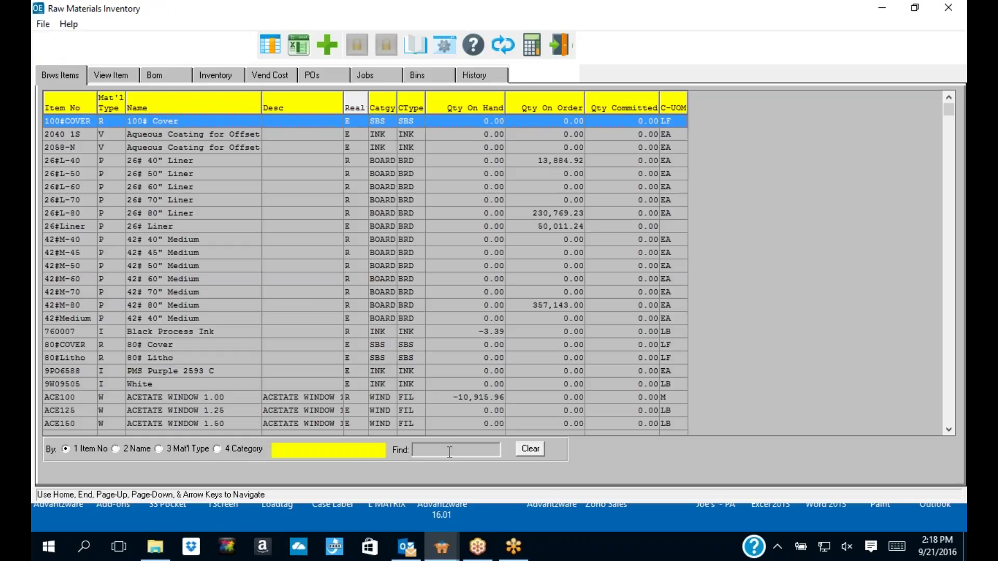
# Step: Search the raw materials by name for "*Med*", and clear the search
pyautogui.click(430, 450)
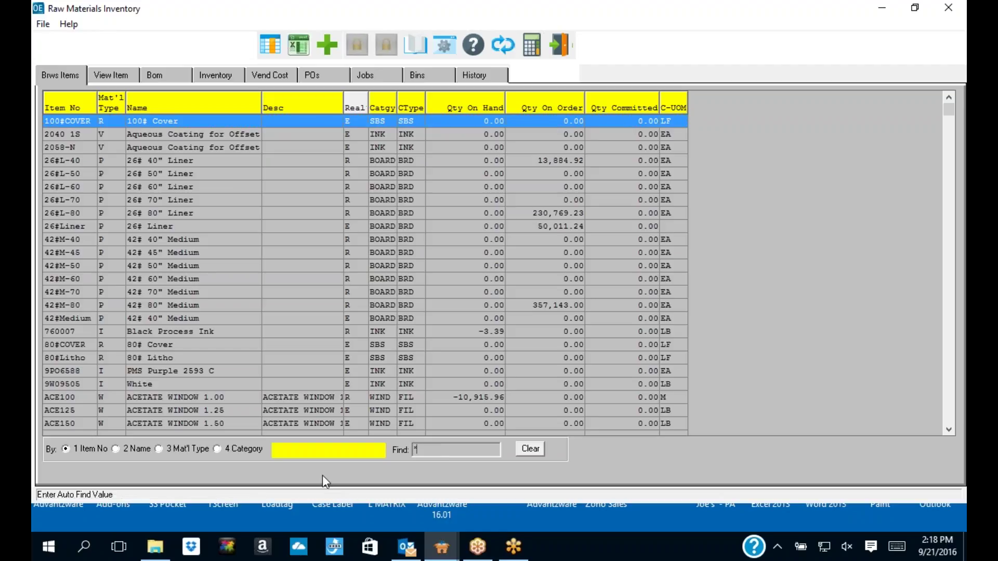
pyautogui.click(115, 449)
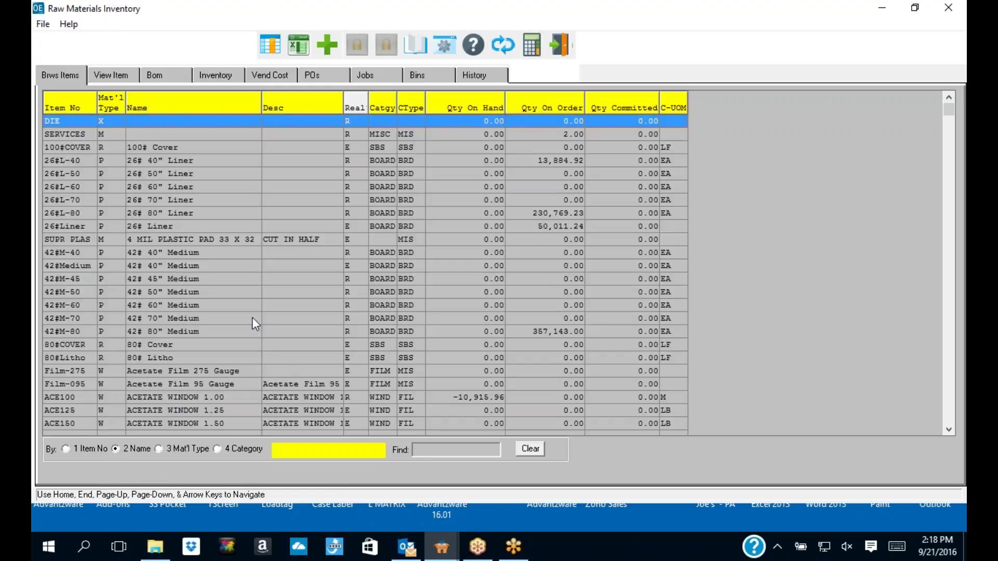
pyautogui.click(416, 450)
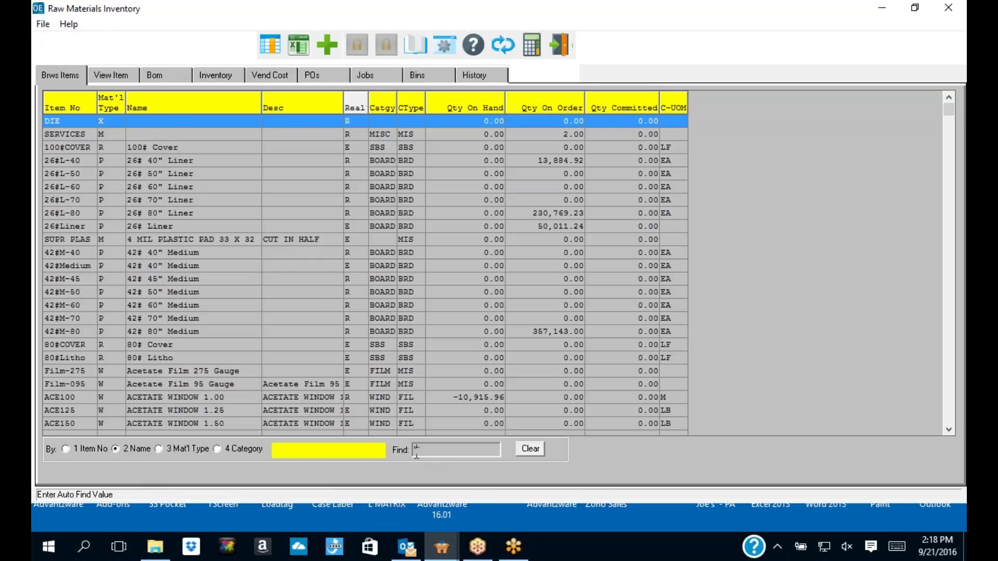
pyautogui.write('Med*')
pyautogui.press('Return')
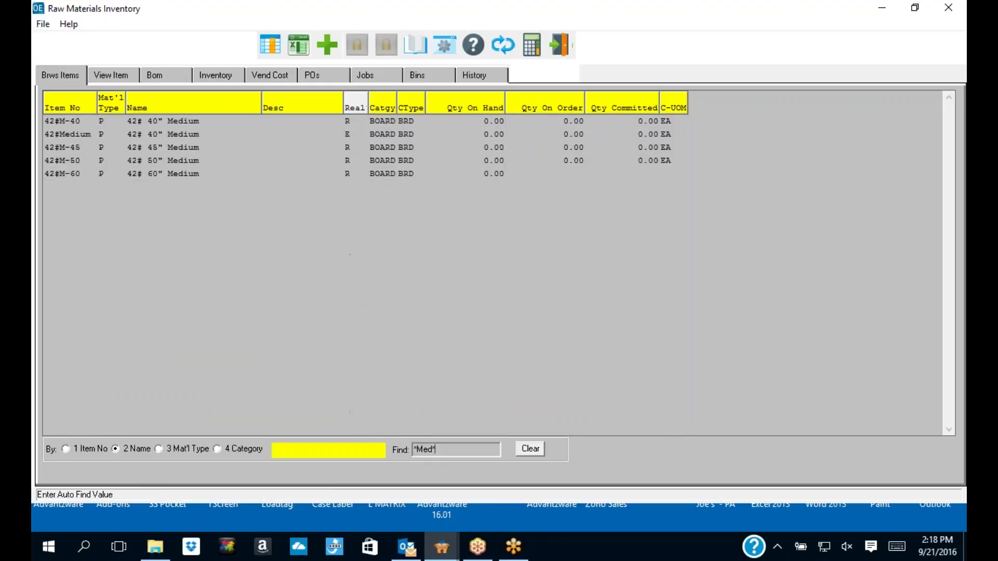
pyautogui.moveTo(450, 450); pyautogui.dragTo(413, 450)
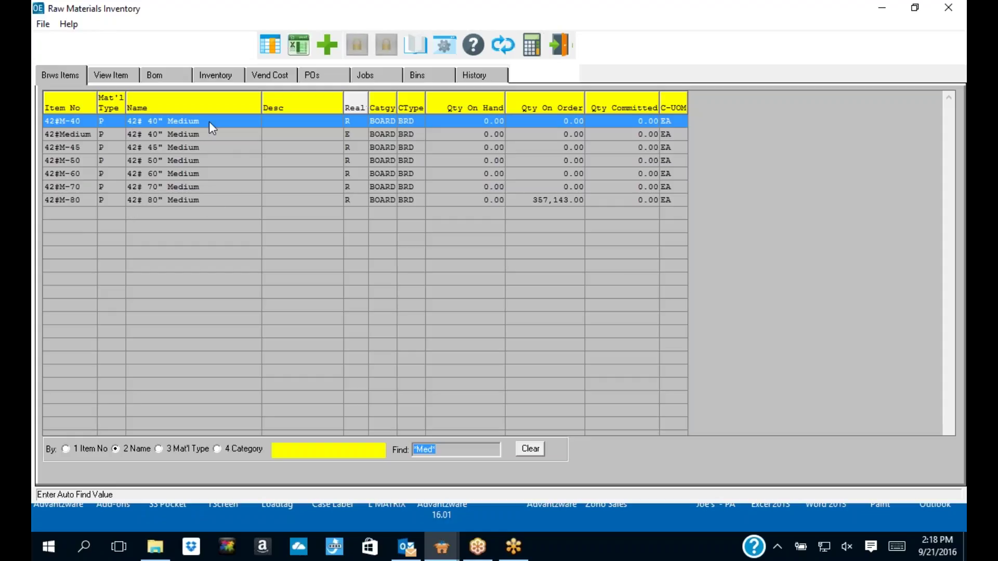
pyautogui.click(529, 449)
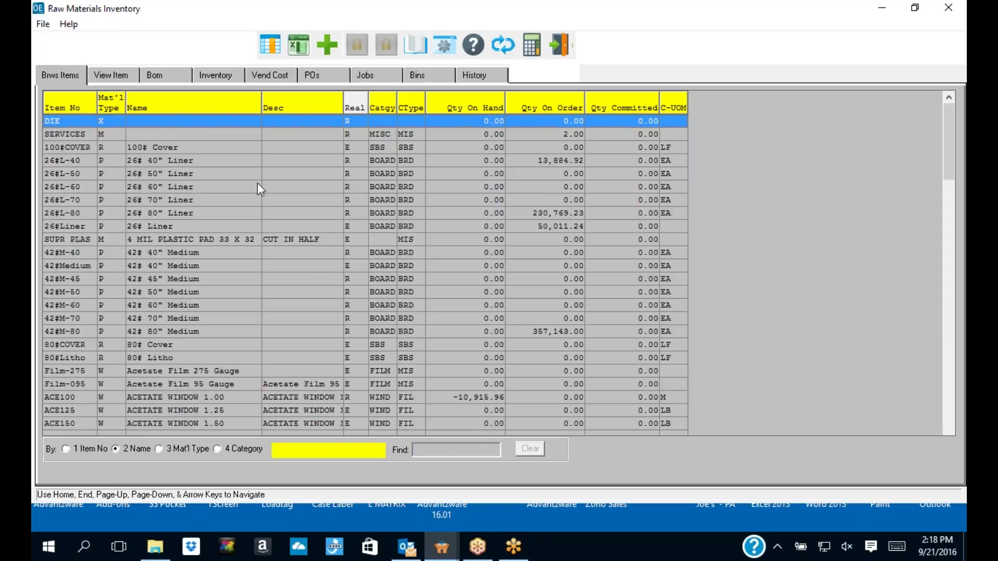
# Step: List the raw materials by item number and view the 100#COVER record
pyautogui.click(107, 77)
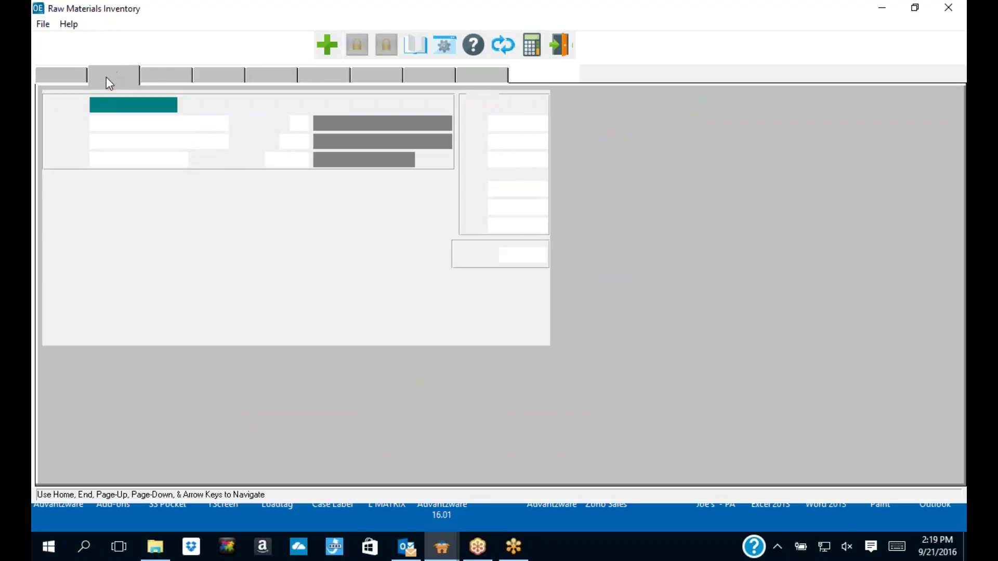
pyautogui.click(74, 75)
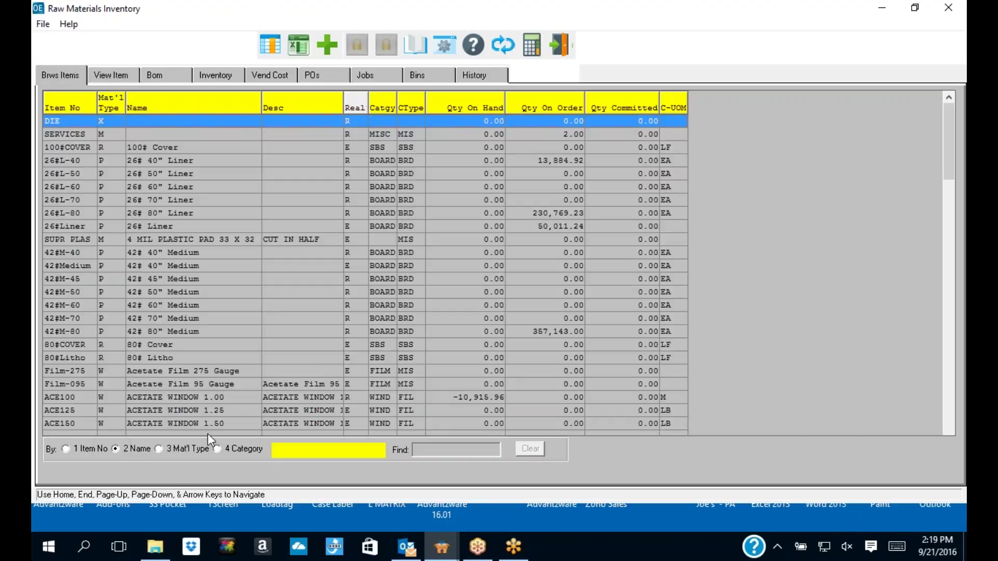
pyautogui.click(66, 449)
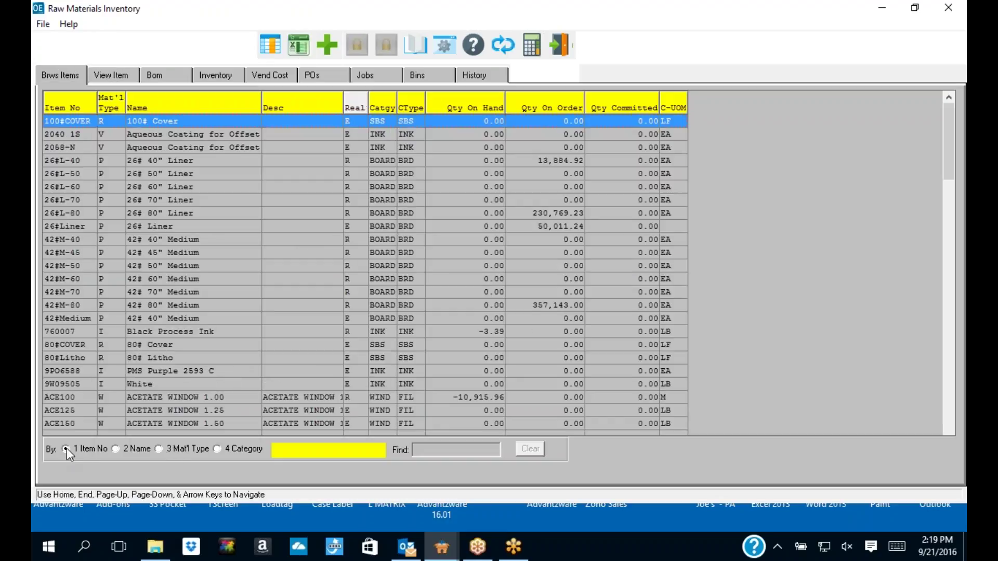
pyautogui.click(121, 75)
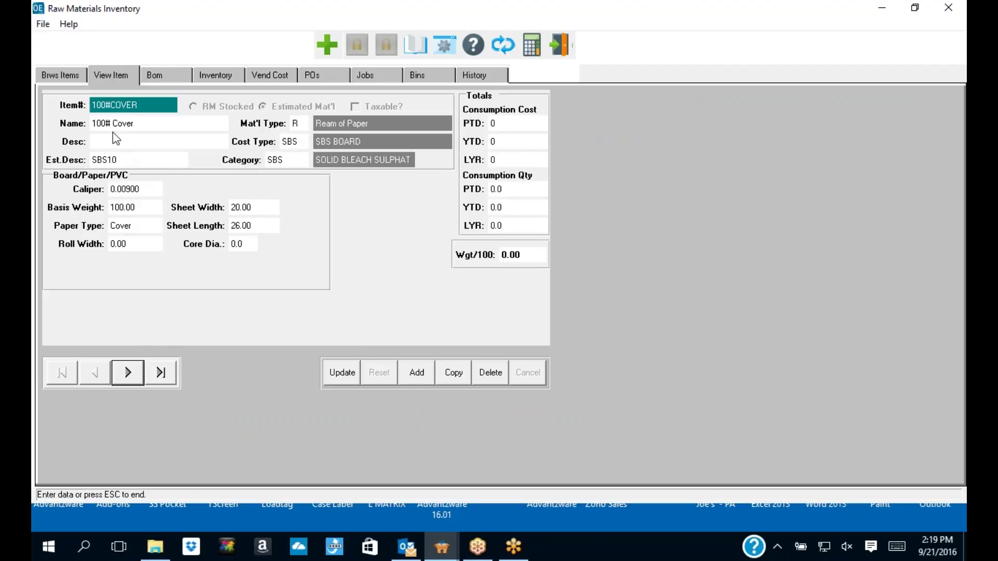
# Step: Return to the item list, find material type "b" by Mat'l Type, and view item BC16
pyautogui.click(62, 74)
pyautogui.click(163, 447)
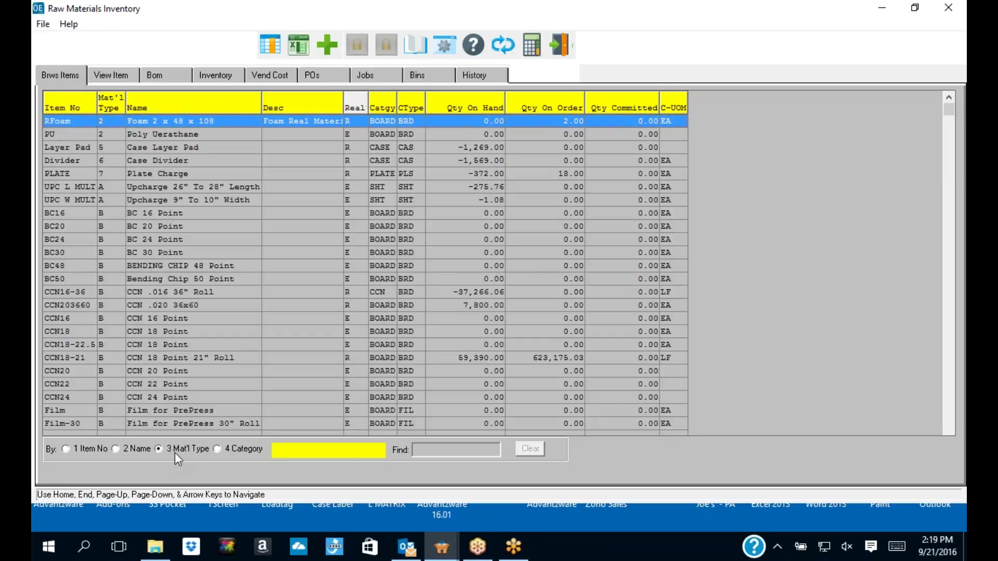
pyautogui.write('b')
pyautogui.press('Return')
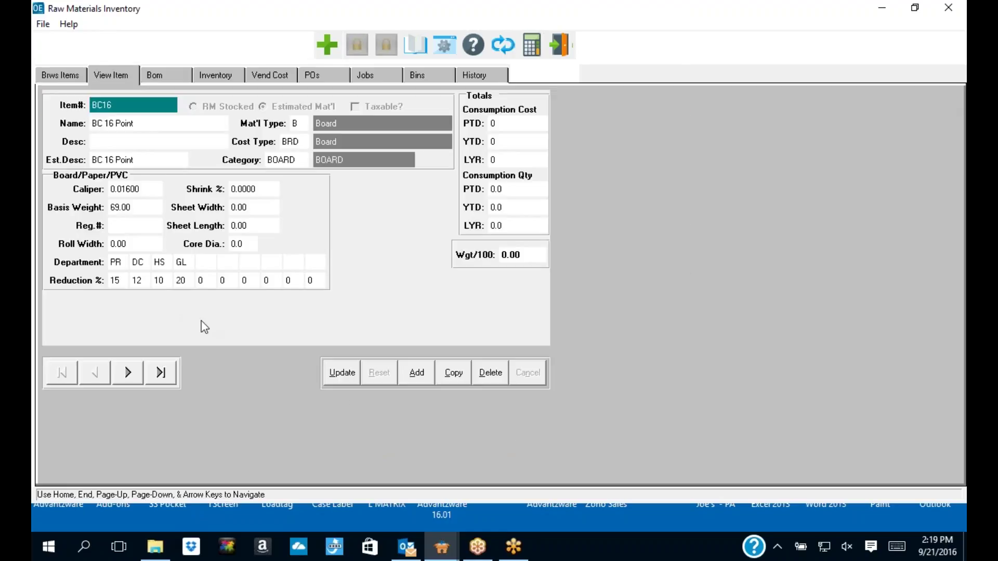
# Step: Put item BC16 in update mode and examine its Caliper, Basis Weight, Shrink % and Sheet Width
pyautogui.click(347, 375)
pyautogui.click(141, 194)
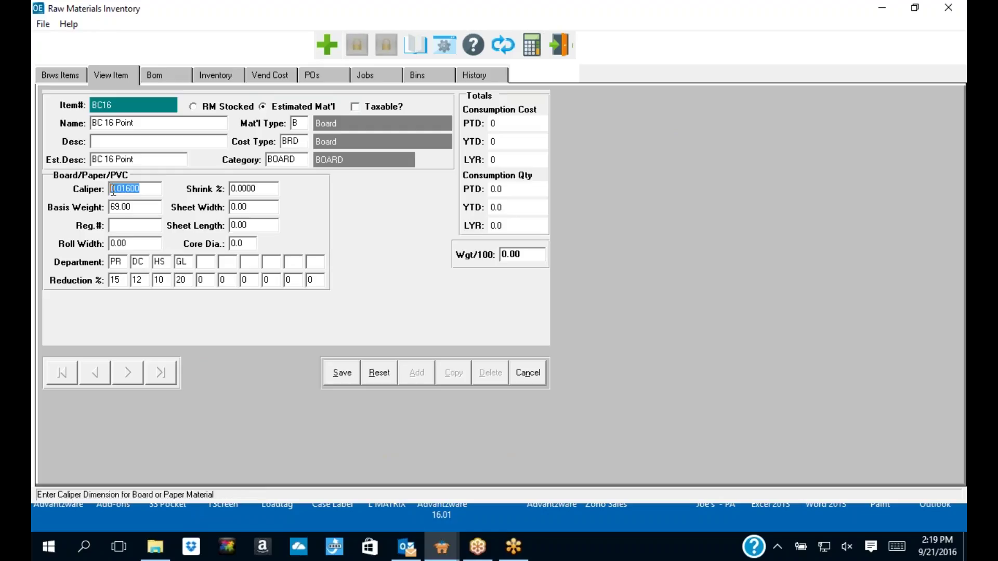
pyautogui.click(128, 206)
pyautogui.click(245, 188)
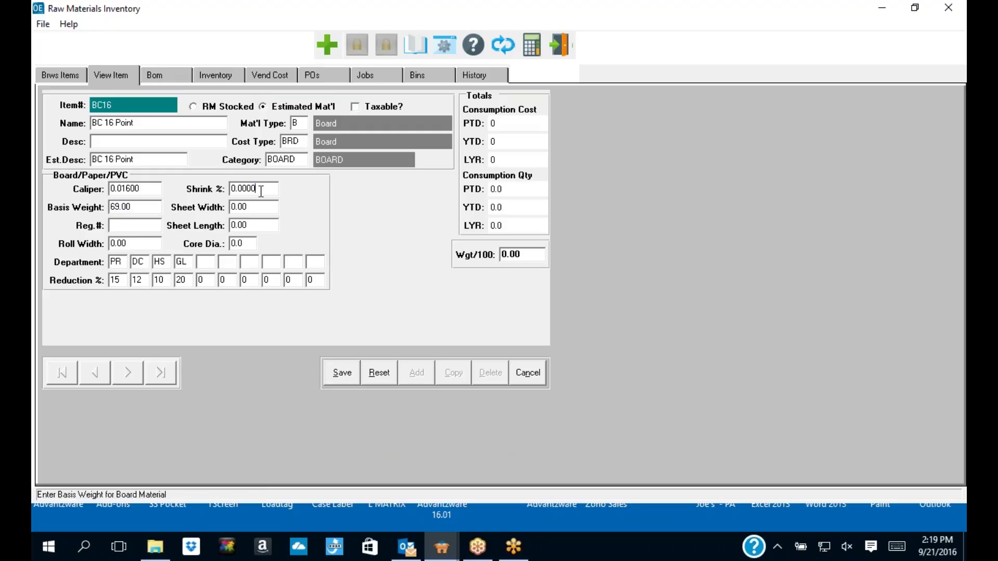
pyautogui.click(249, 207)
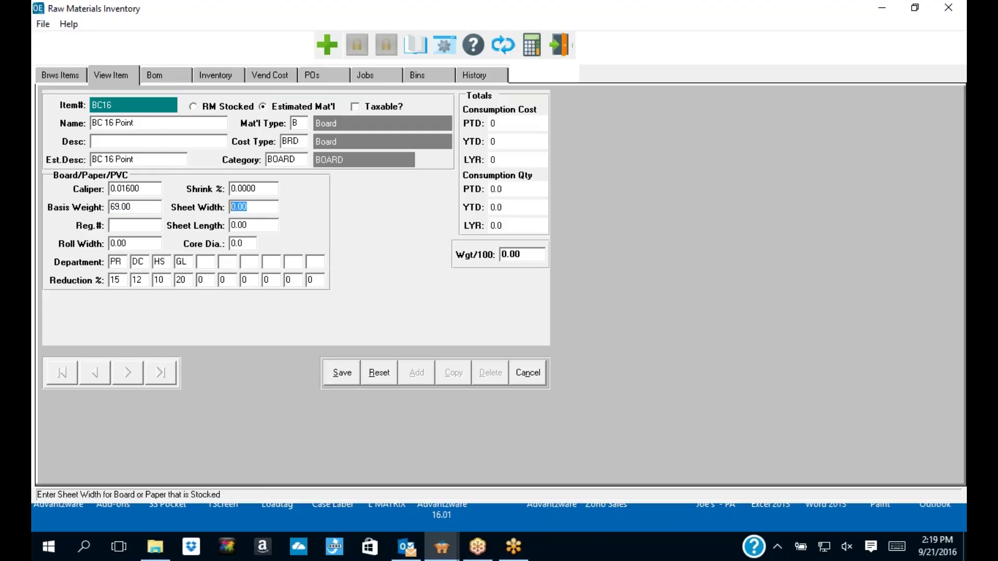
# Step: Examine BC16's Department codes PR, DC, HS and GL with their Reduction % values, and cancel the update
pyautogui.click(118, 262)
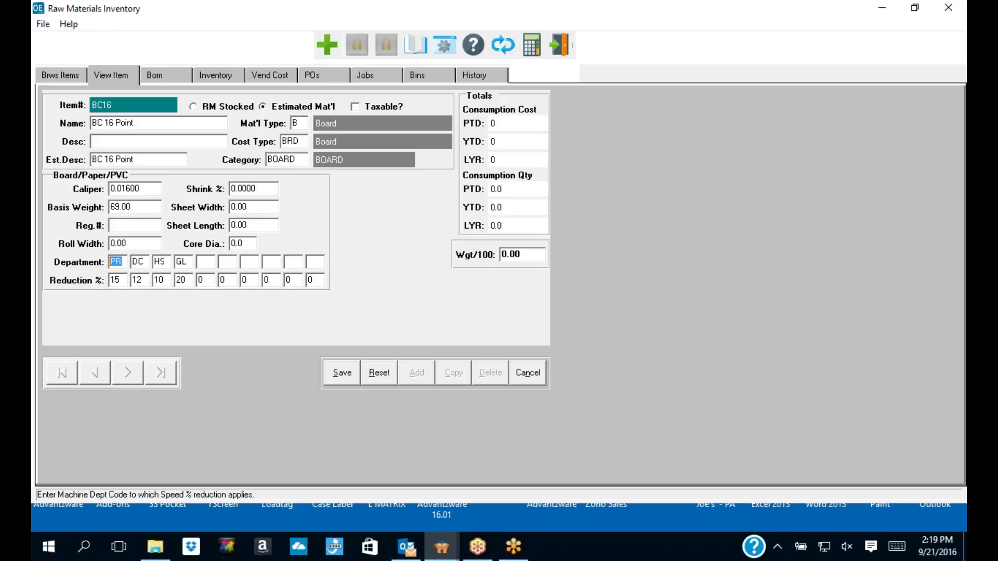
pyautogui.click(139, 262)
pyautogui.click(161, 263)
pyautogui.click(113, 263)
pyautogui.click(104, 280)
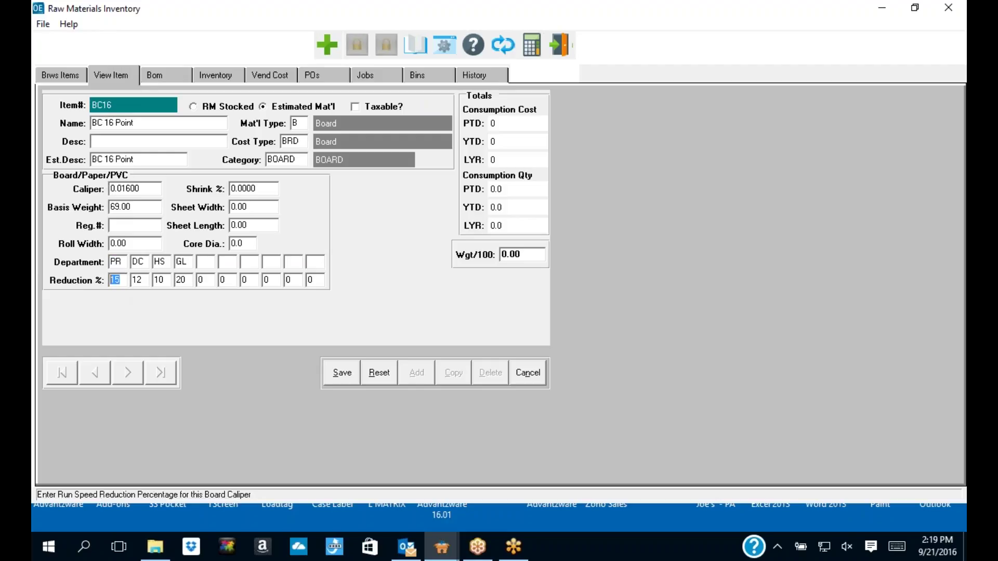
pyautogui.click(130, 262)
pyautogui.click(138, 280)
pyautogui.click(165, 263)
pyautogui.click(159, 281)
pyautogui.click(179, 263)
pyautogui.click(177, 281)
pyautogui.click(521, 370)
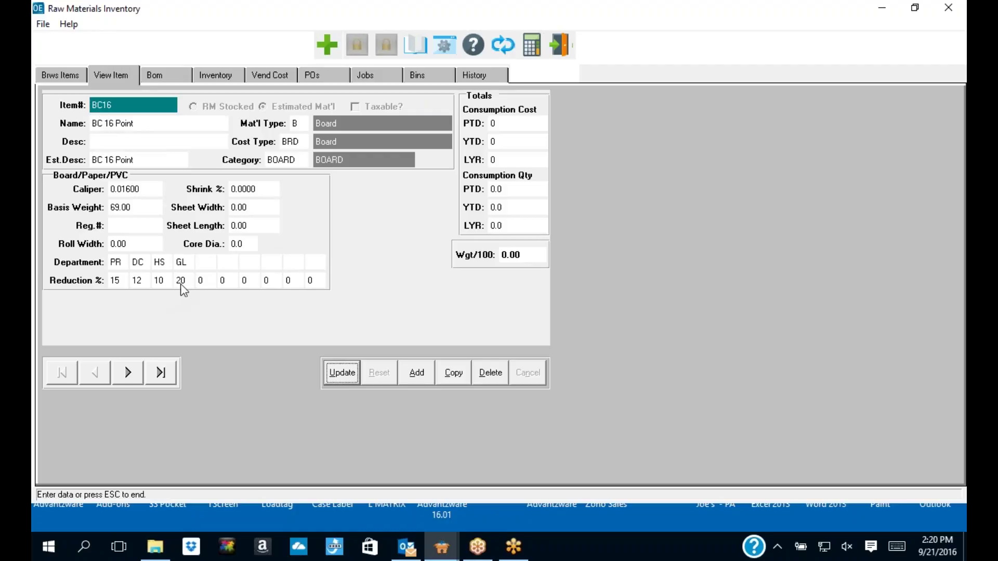
# Step: Return to the item list, clear the search, find material type "i", and view ink item 760007
pyautogui.click(81, 77)
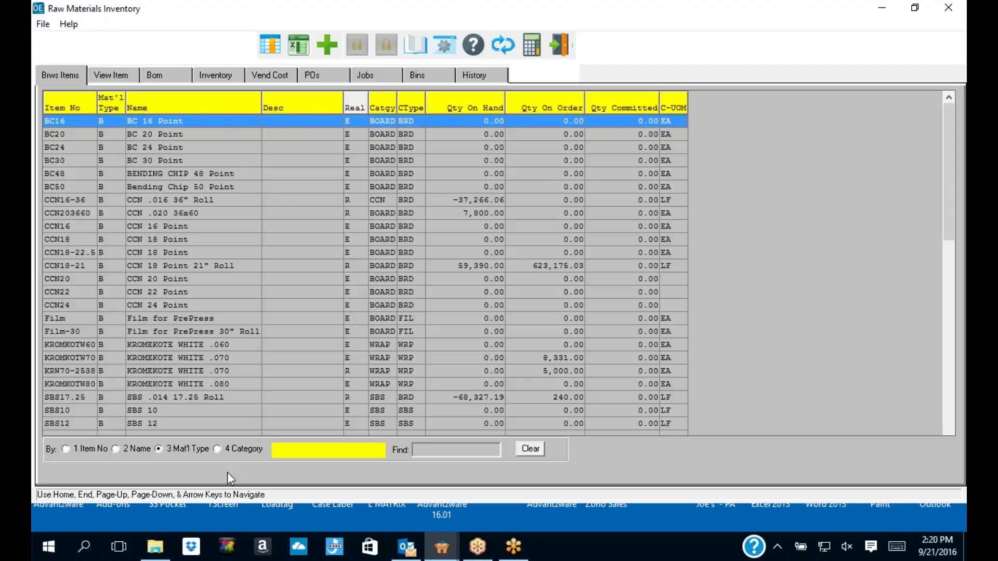
pyautogui.click(528, 449)
pyautogui.write('i')
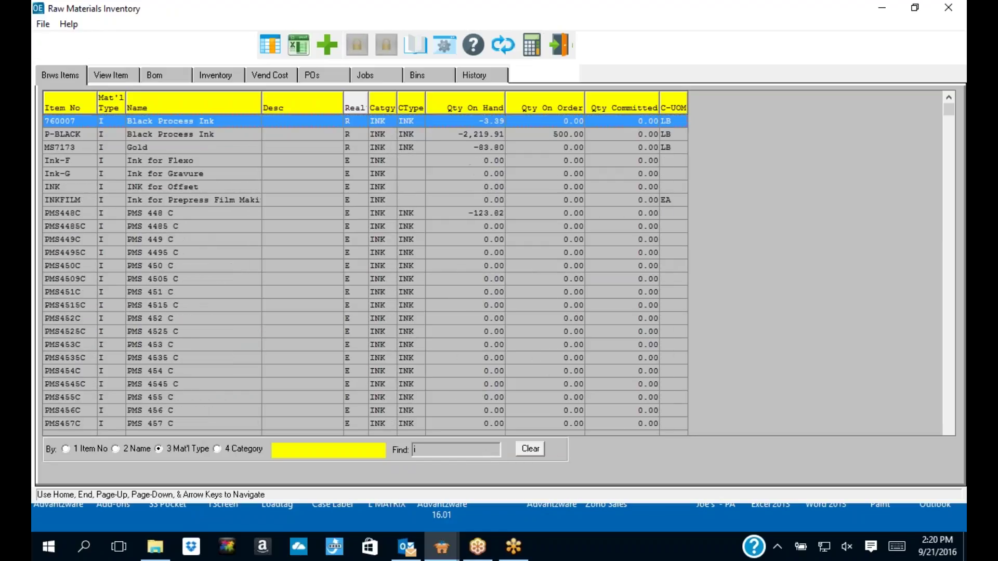
pyautogui.press('Return')
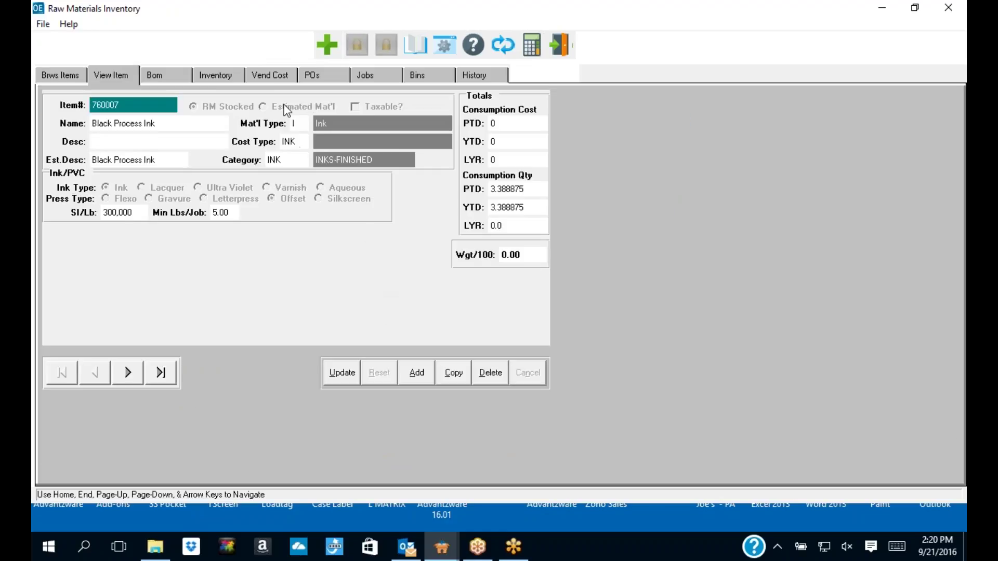
# Step: Examine item 760007's ink type, press type and coverage fields in update mode, and cancel the update
pyautogui.click(332, 377)
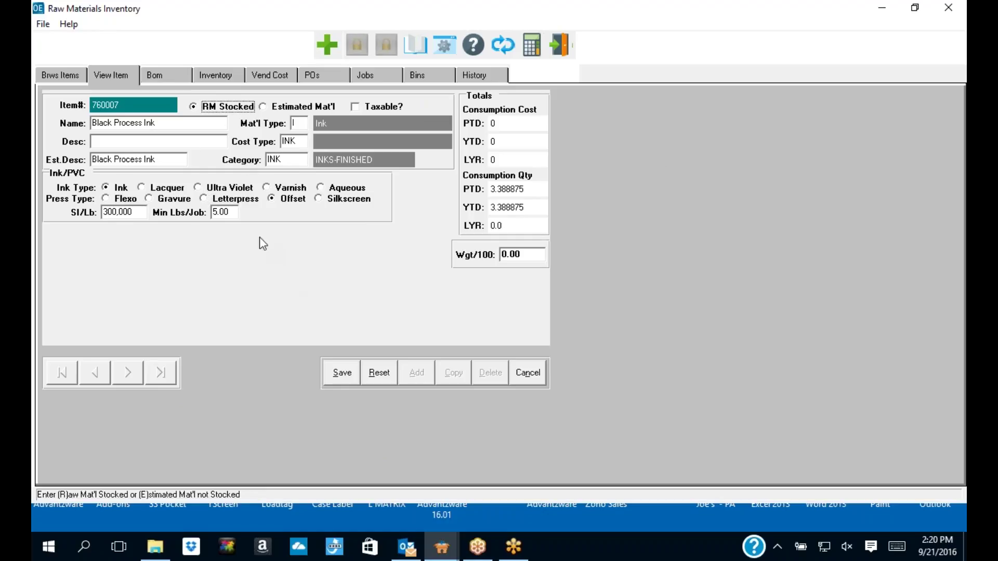
pyautogui.press('Tab')
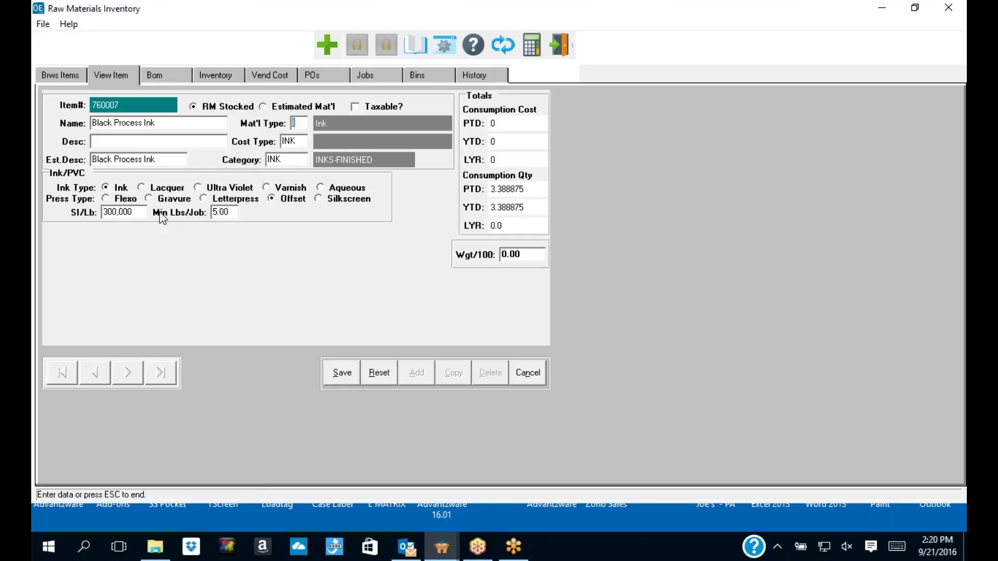
pyautogui.click(535, 373)
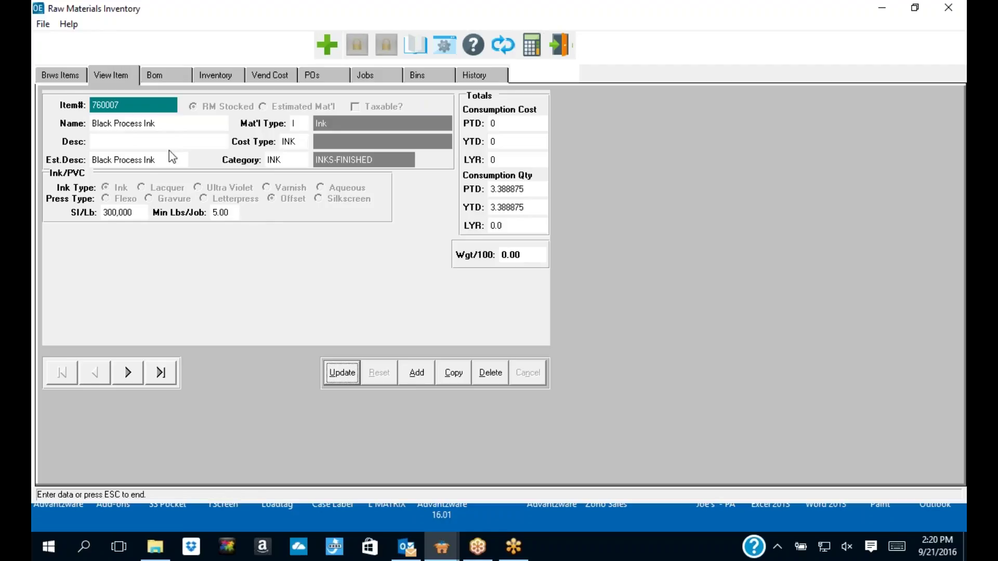
# Step: Return to the item list, clear the search, find material type "d", and view the GAYLORD item
pyautogui.click(59, 77)
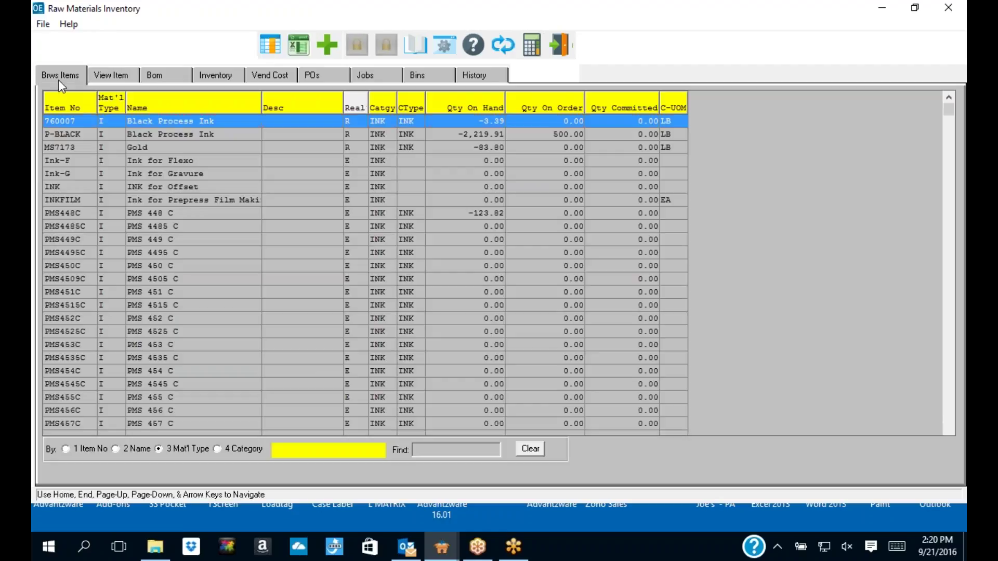
pyautogui.click(528, 448)
pyautogui.click(111, 76)
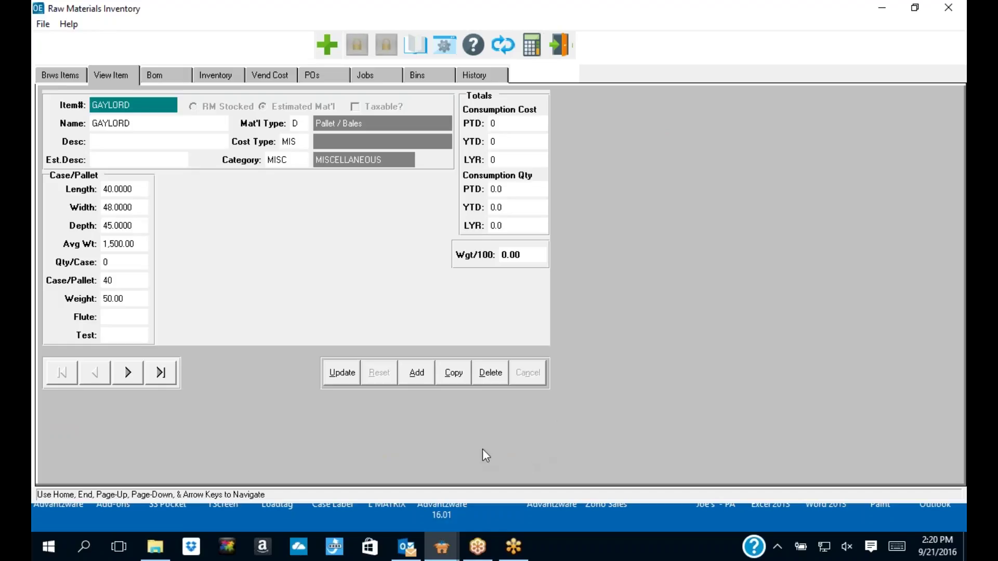
# Step: Examine the GAYLORD item's Weight field in update mode, and cancel the update
pyautogui.click(342, 377)
pyautogui.moveTo(125, 298); pyautogui.dragTo(100, 299)
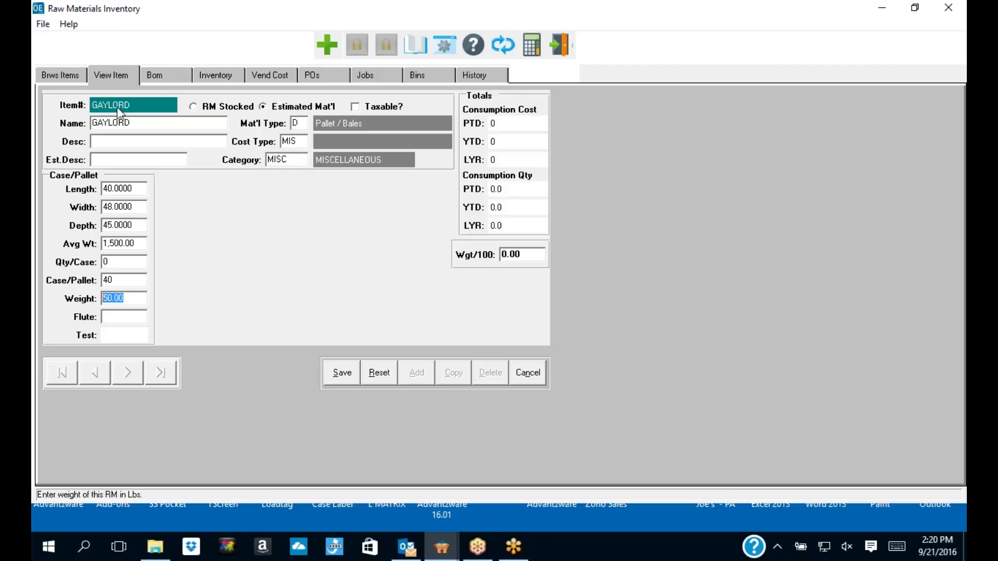
pyautogui.click(133, 300)
pyautogui.moveTo(133, 300); pyautogui.dragTo(102, 299)
pyautogui.click(535, 375)
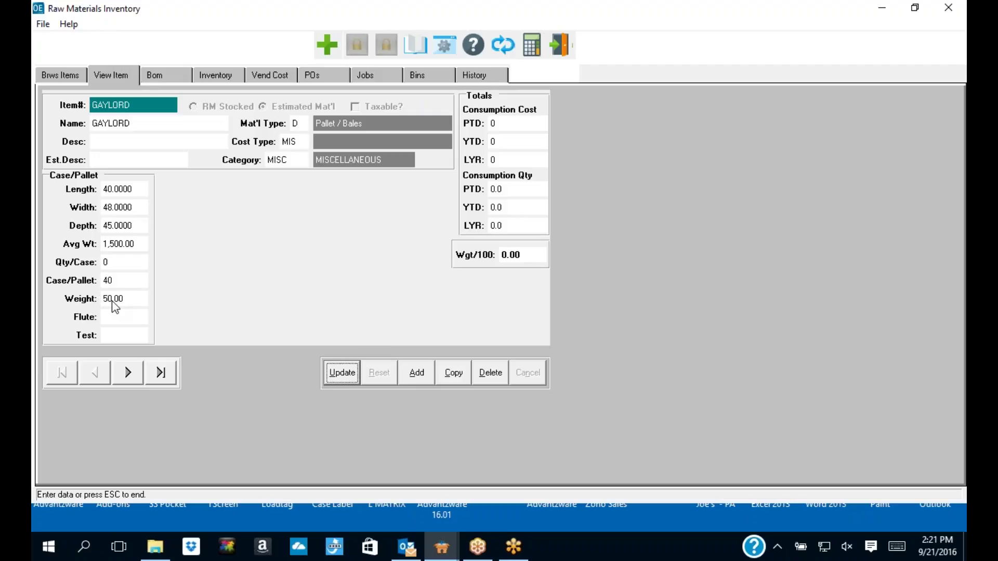
# Step: Return to the item list, clear the search, and try finding material type "s"
pyautogui.click(60, 76)
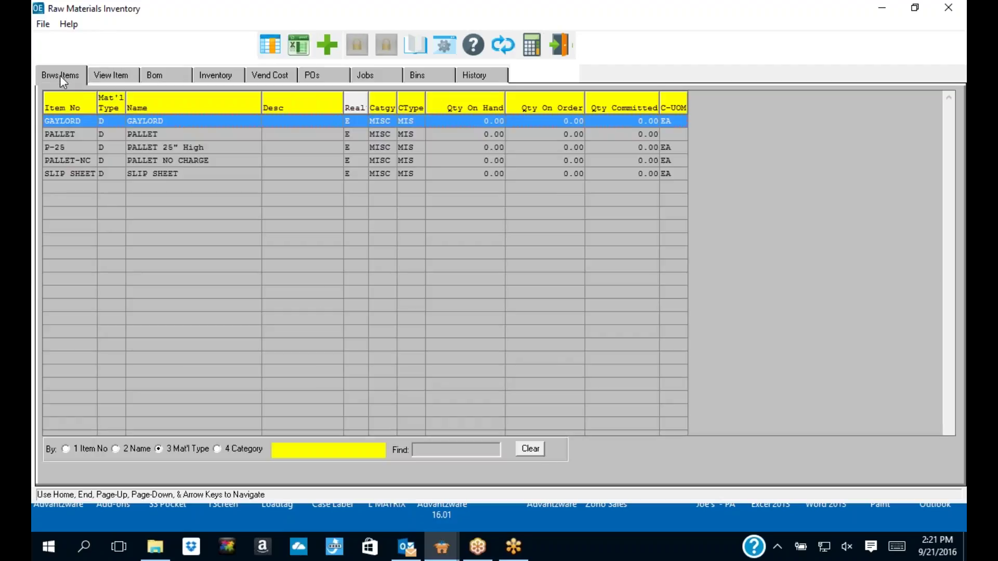
pyautogui.click(530, 450)
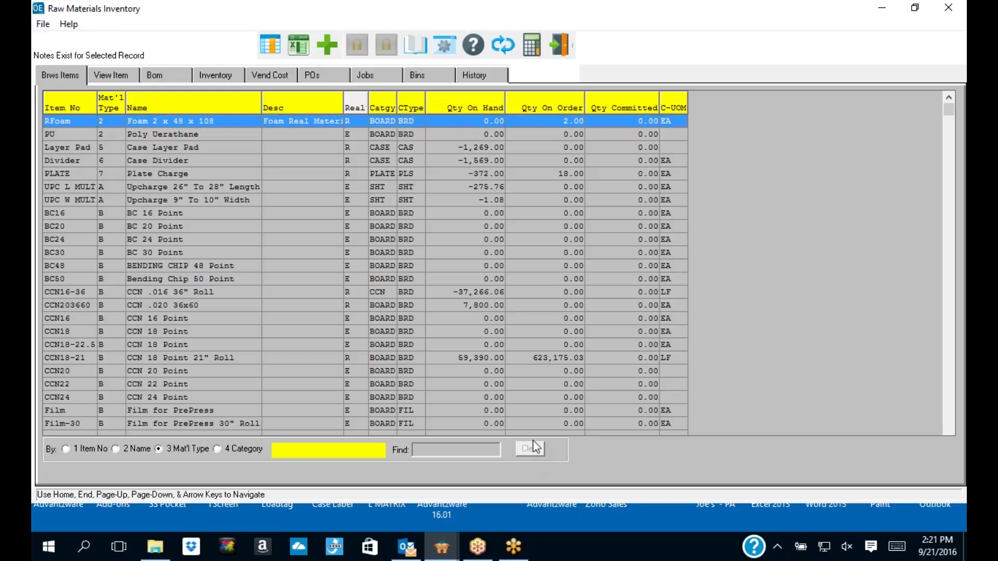
pyautogui.write('s')
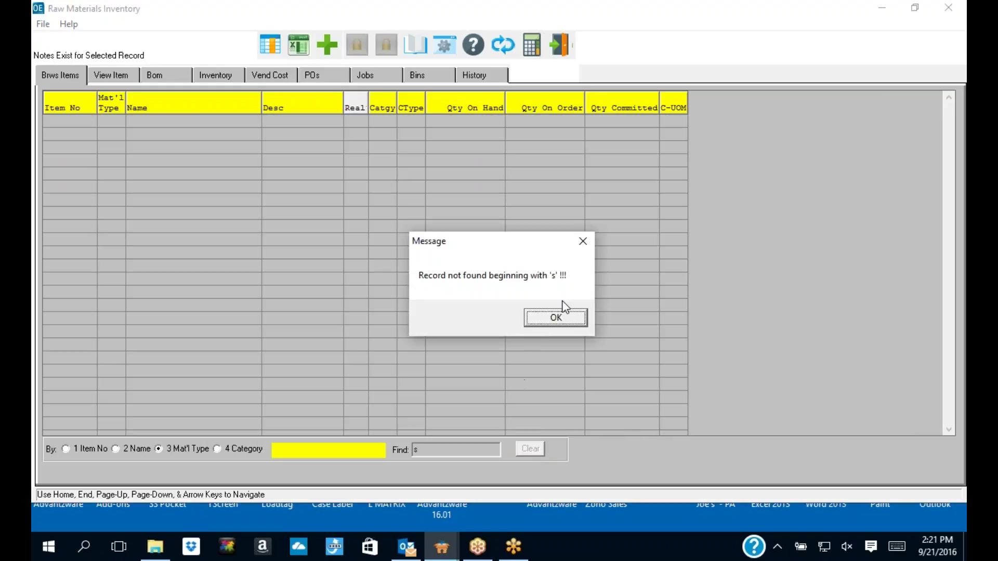
pyautogui.click(556, 317)
# Step: Search the list by item number for "sbs18" and view board item SBS18
pyautogui.click(90, 452)
pyautogui.write('sbs1')
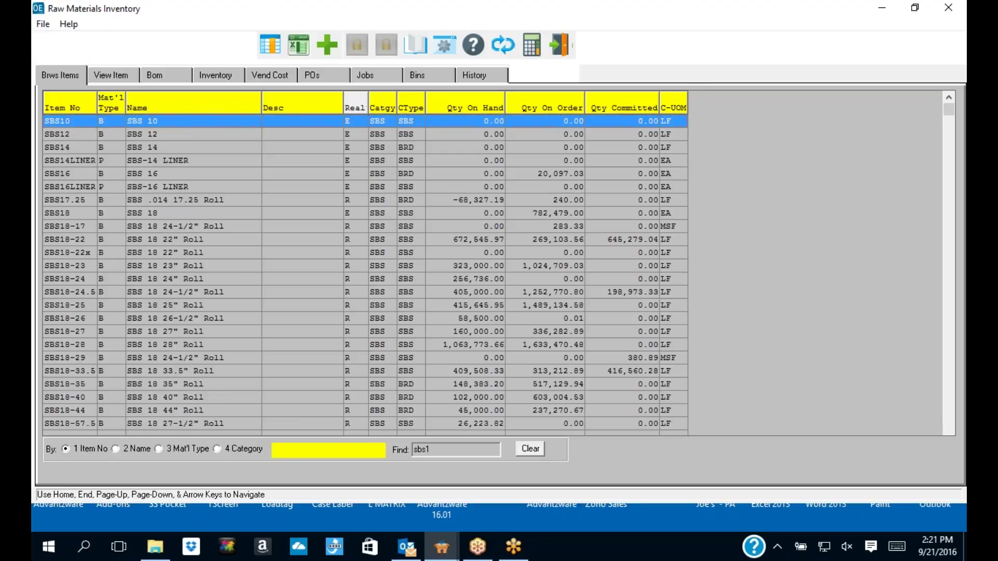
pyautogui.write('8')
pyautogui.press('Return')
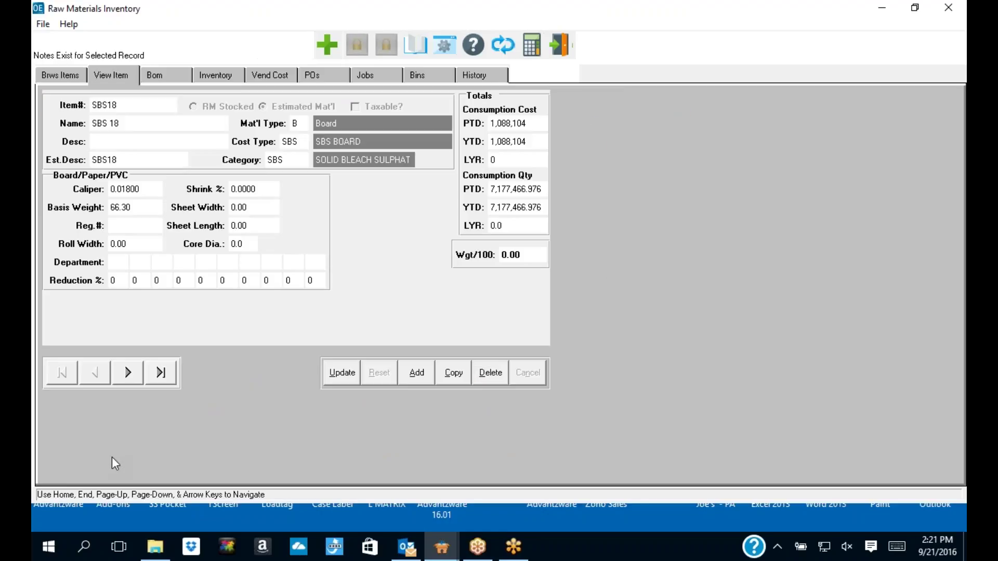
# Step: Examine SBS18's Sheet Width and Sheet Length fields in update mode, and cancel the update
pyautogui.click(343, 376)
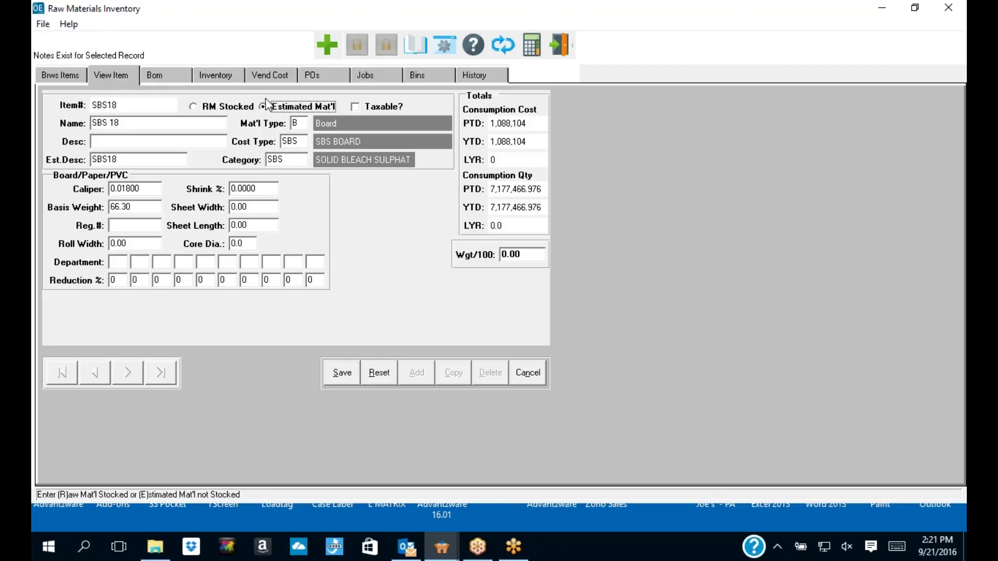
pyautogui.click(240, 207)
pyautogui.click(232, 226)
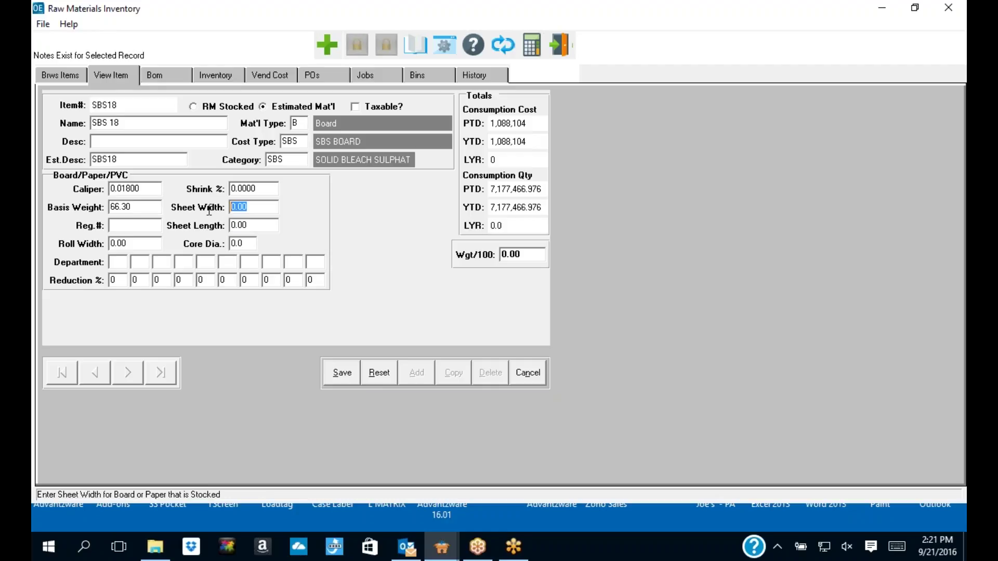
pyautogui.click(262, 227)
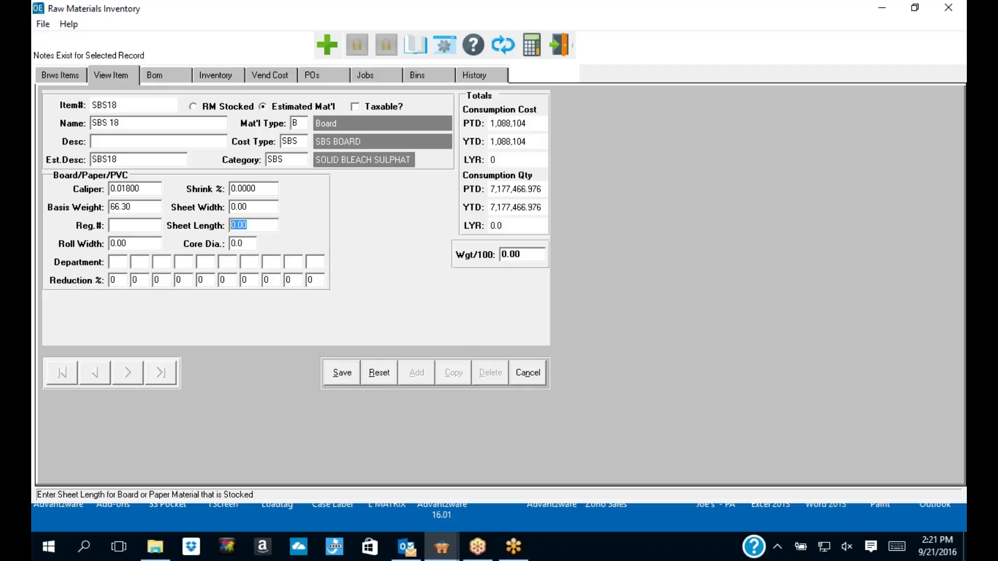
pyautogui.click(528, 373)
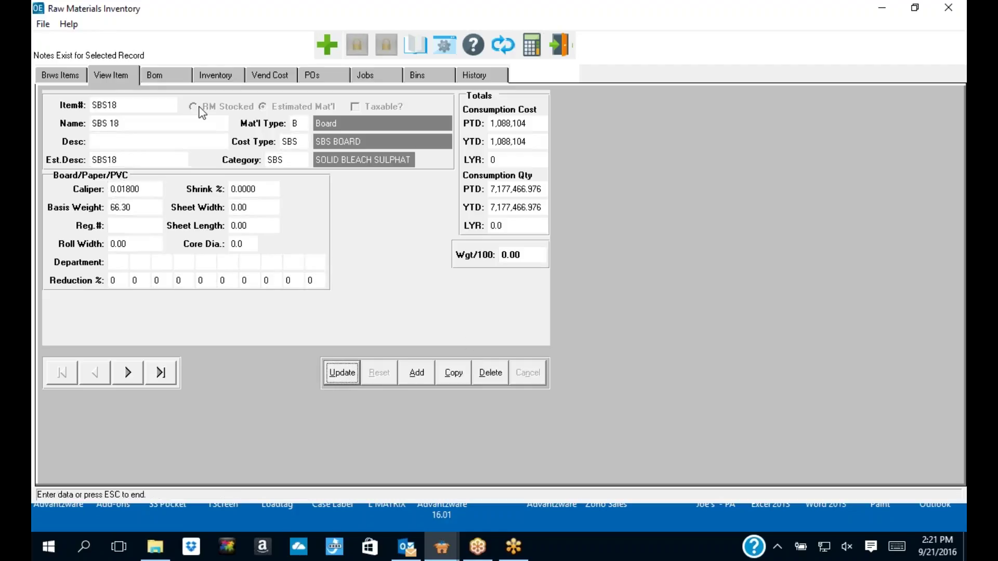
# Step: View roll item SBS18-22, examine its Roll Width, sheet dimensions and Core Dia. in update mode, and cancel the update
pyautogui.click(76, 78)
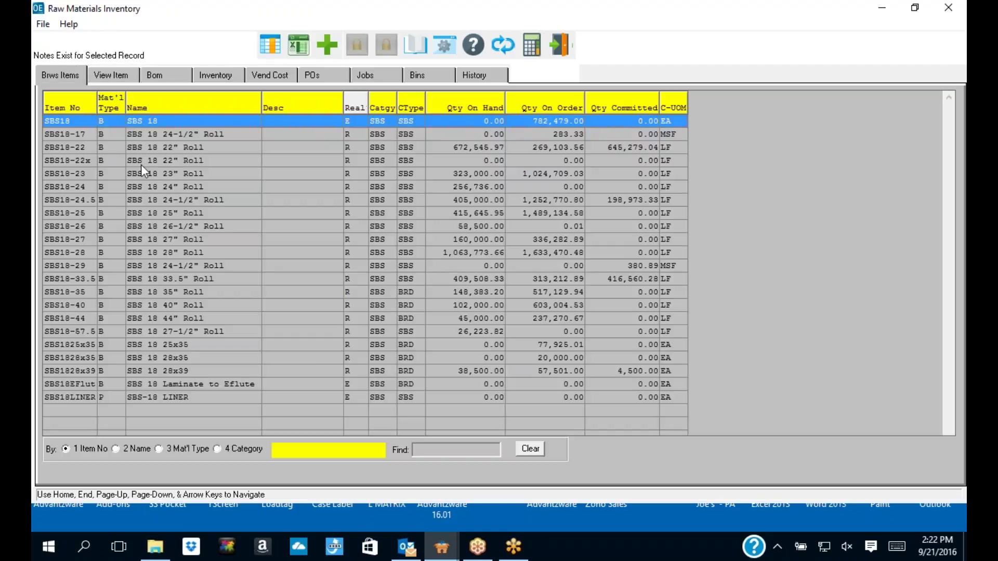
pyautogui.doubleClick(167, 147)
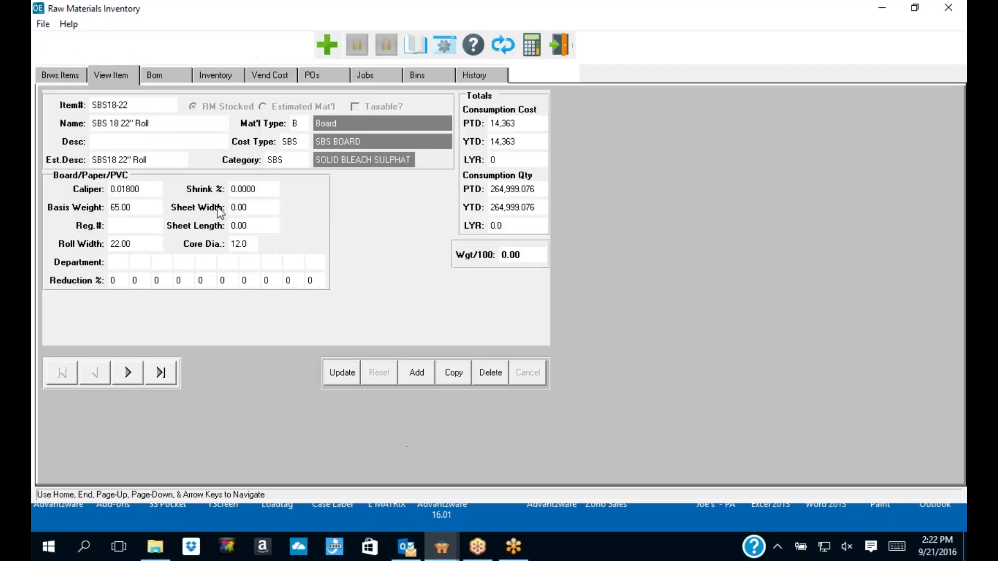
pyautogui.click(339, 373)
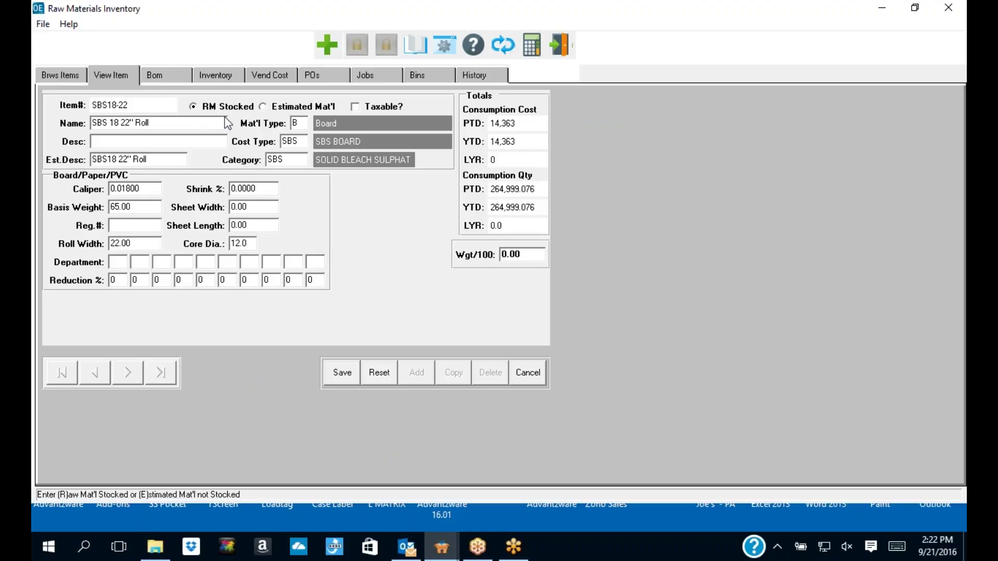
pyautogui.moveTo(144, 244); pyautogui.dragTo(107, 244)
pyautogui.moveTo(261, 210); pyautogui.dragTo(220, 225)
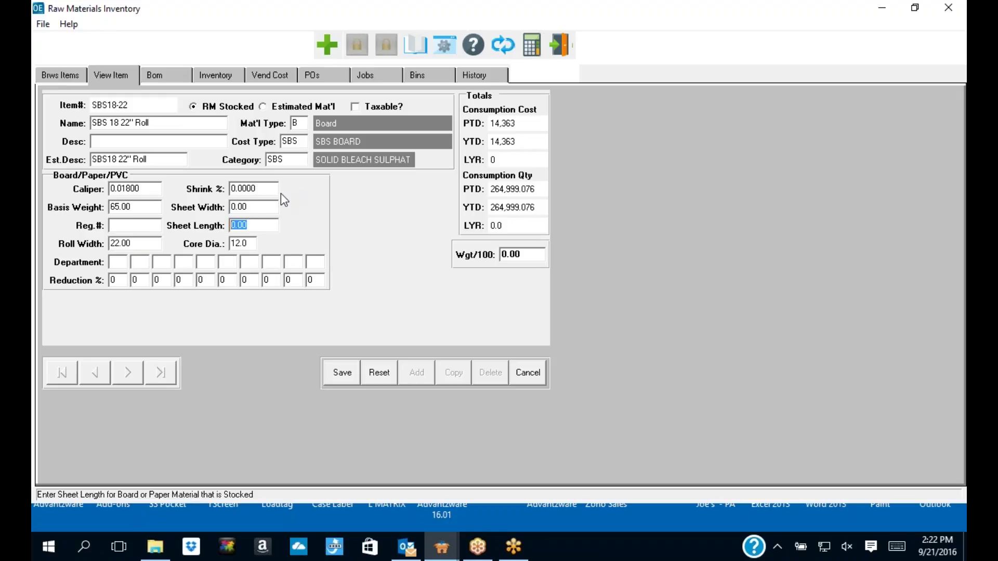
pyautogui.moveTo(256, 244); pyautogui.dragTo(230, 243)
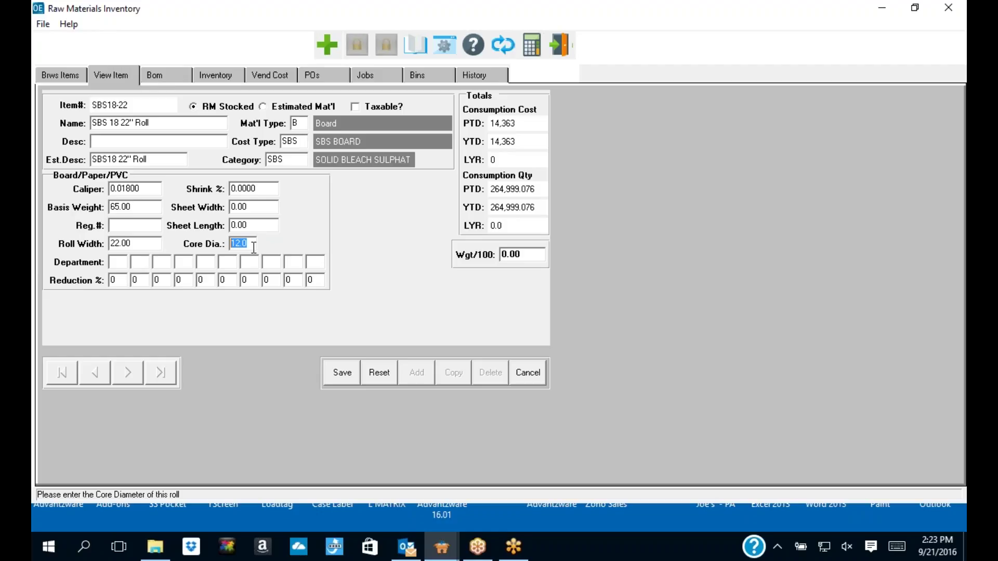
pyautogui.click(535, 374)
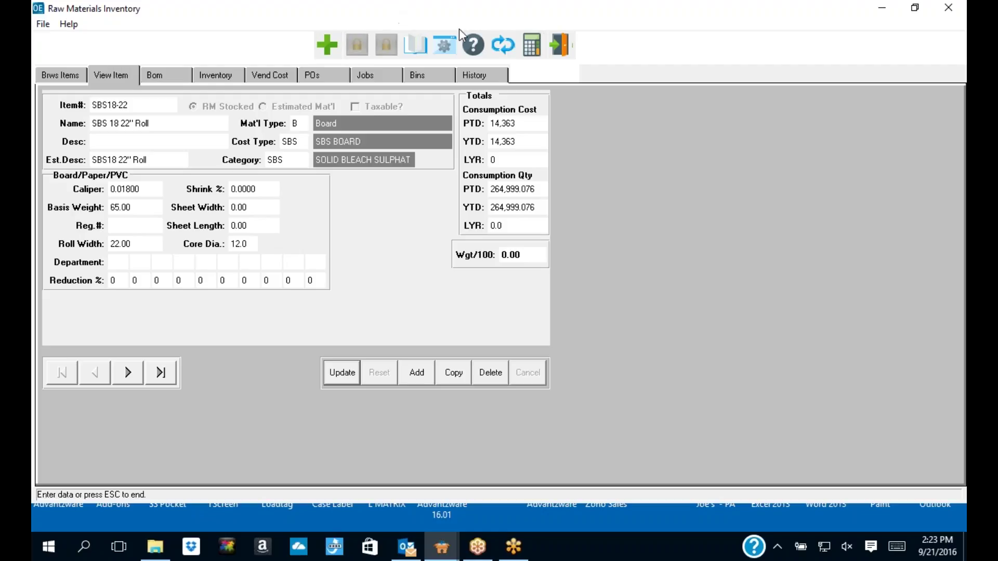
# Step: Switch to Raw Materials (Corrugated), search item numbers for "200", and view item "200 C." named 200 C Kraft 26-42-26
pyautogui.click(560, 45)
pyautogui.click(344, 107)
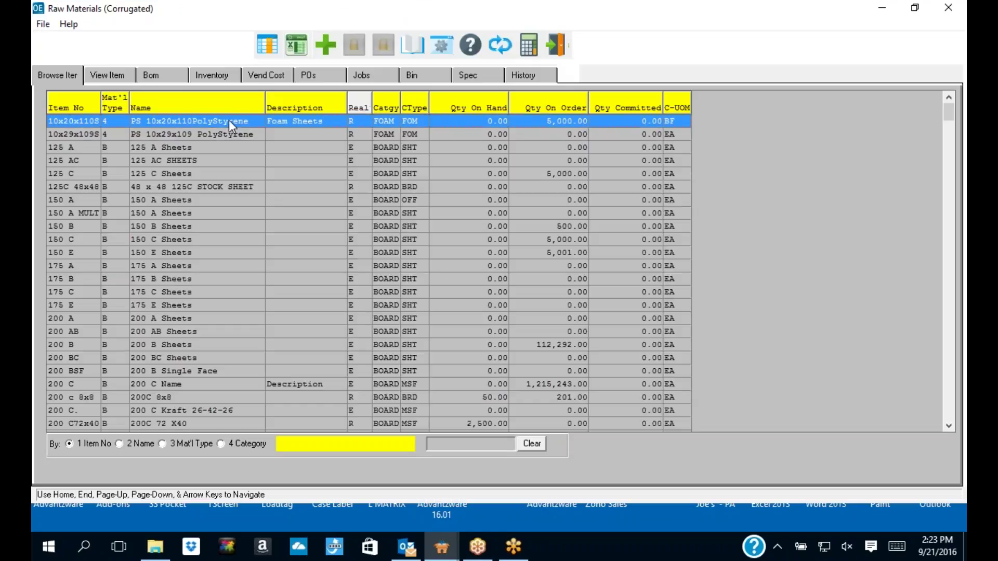
pyautogui.write('200')
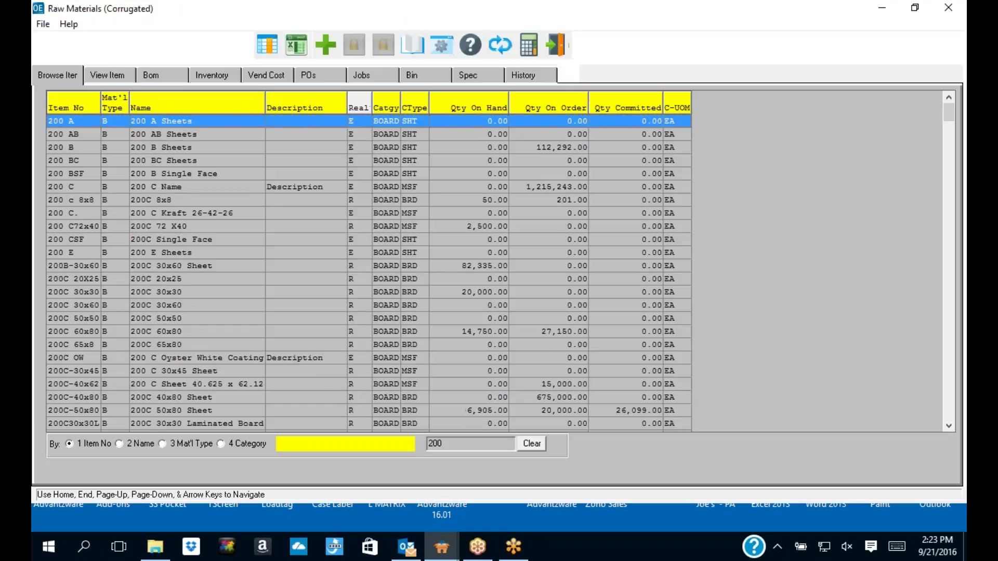
pyautogui.doubleClick(79, 211)
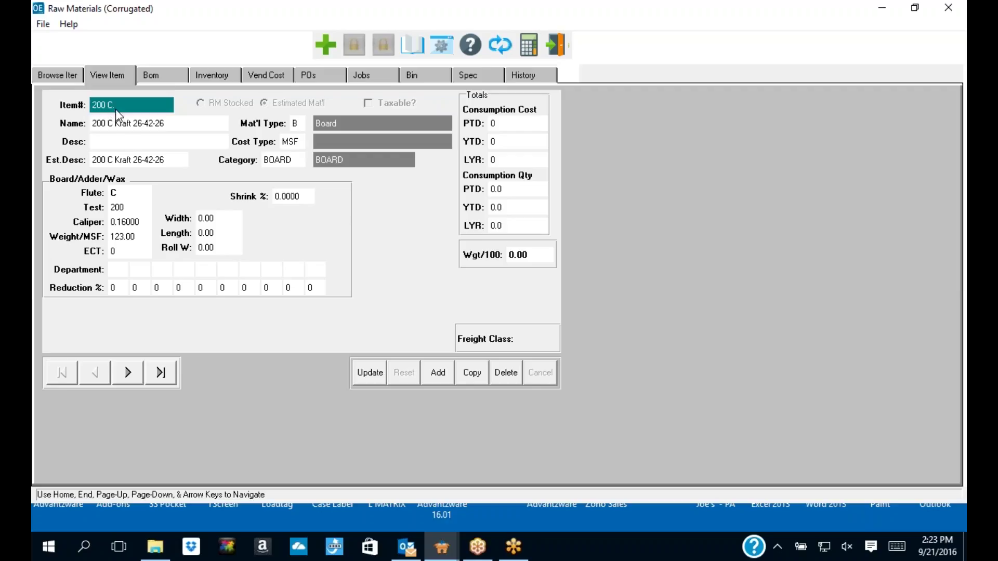
# Step: Examine item 200 C.'s bill of materials papers, laminate and adhesive, comparing them with its item record
pyautogui.click(161, 79)
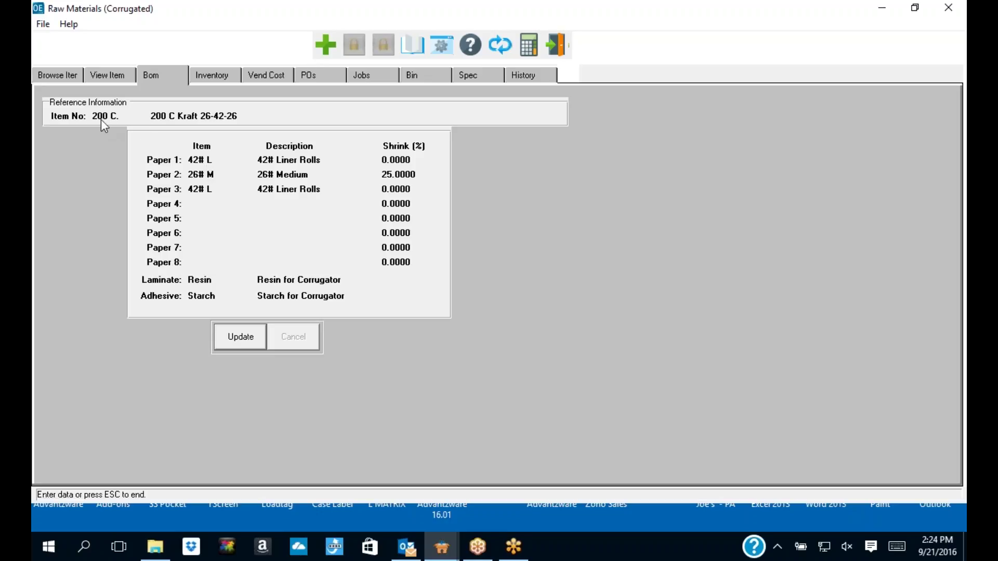
pyautogui.click(113, 76)
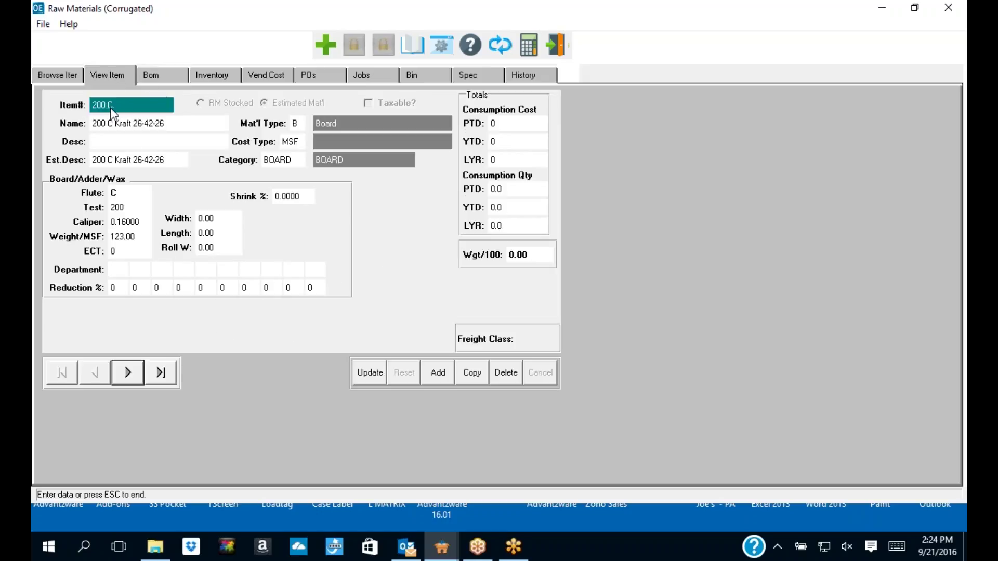
pyautogui.click(162, 78)
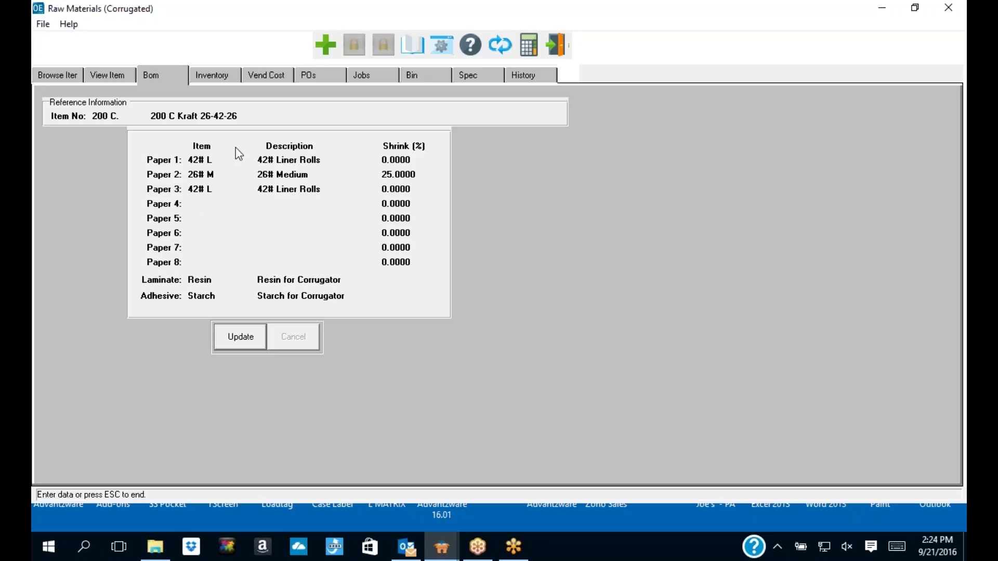
# Step: Add and save a vendor cost record for item 200 C. with vendor INLAND
pyautogui.click(266, 78)
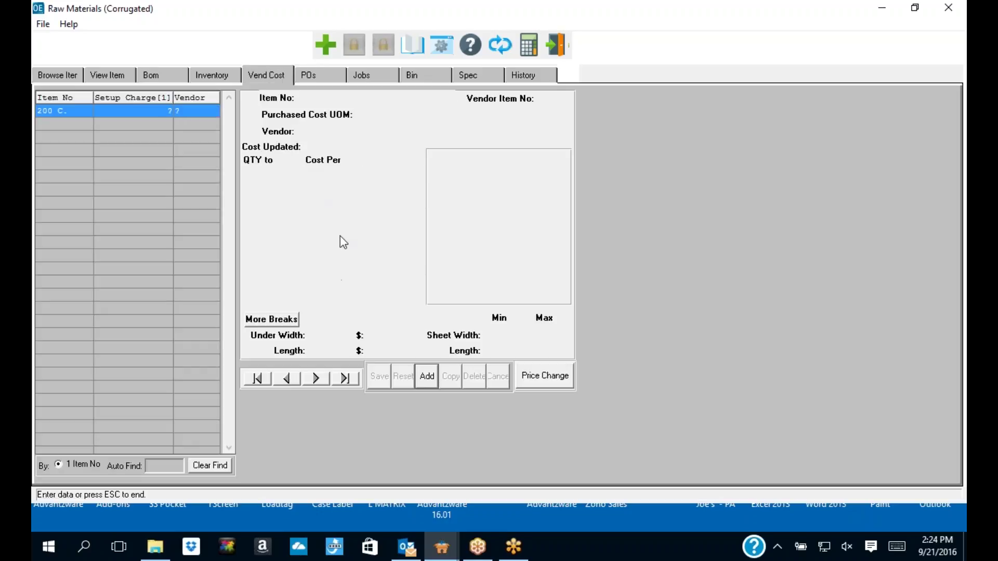
pyautogui.click(422, 375)
pyautogui.click(306, 132)
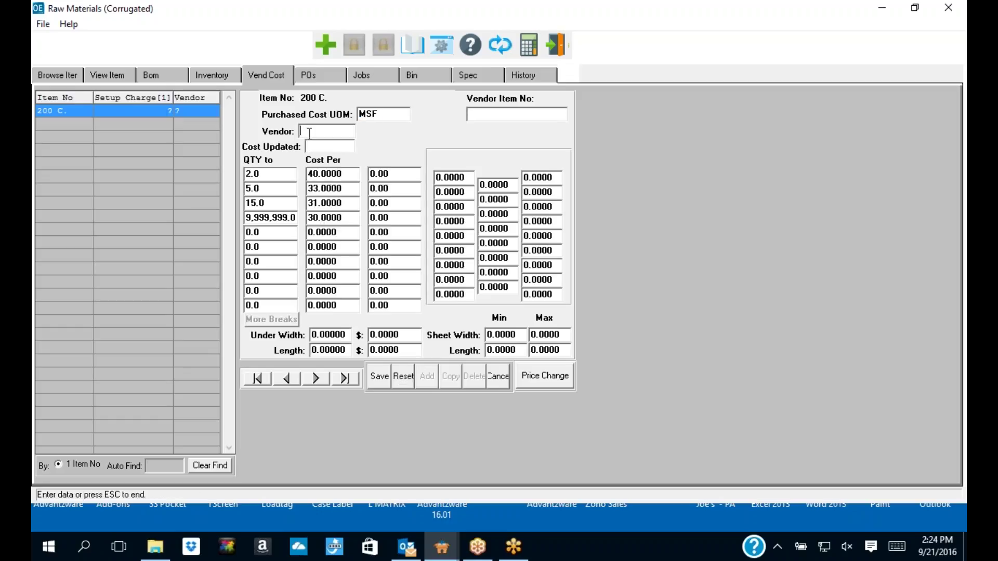
pyautogui.click(341, 174)
pyautogui.click(302, 133)
pyautogui.write('INLAND')
pyautogui.press('Tab')
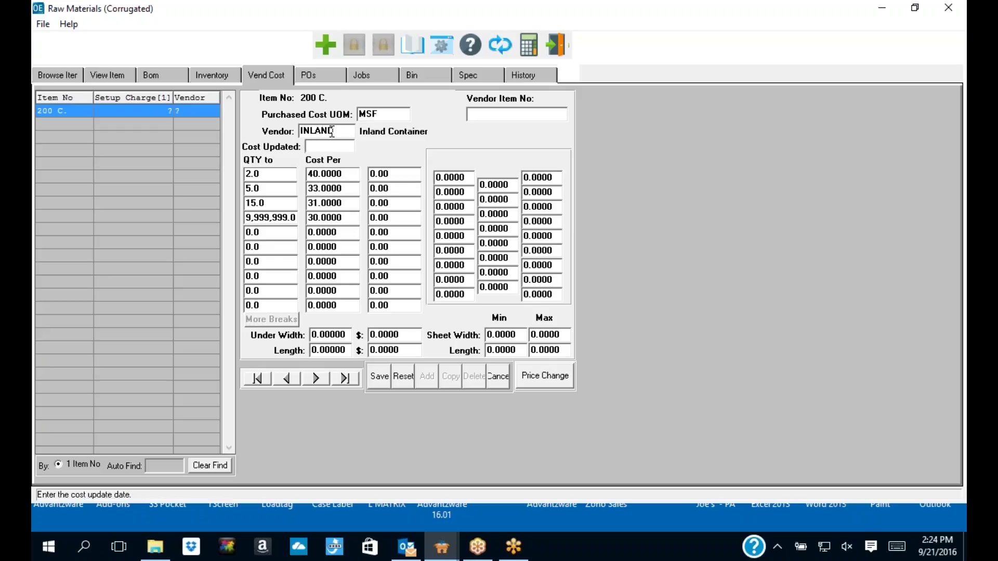
pyautogui.click(378, 377)
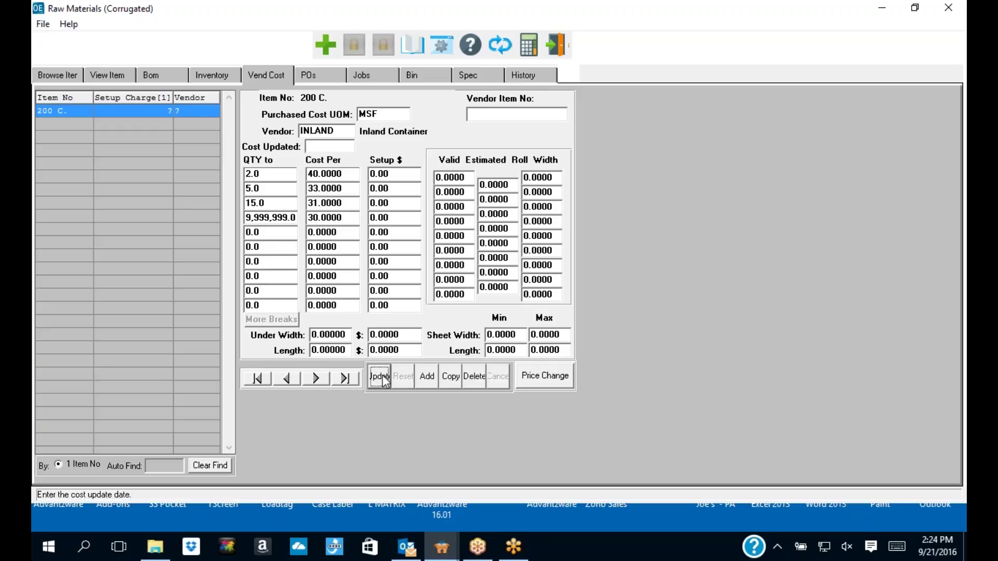
# Step: Recheck the bill of materials, examine the INLAND cost record's Cost Per values in update mode, and cancel the update
pyautogui.click(167, 76)
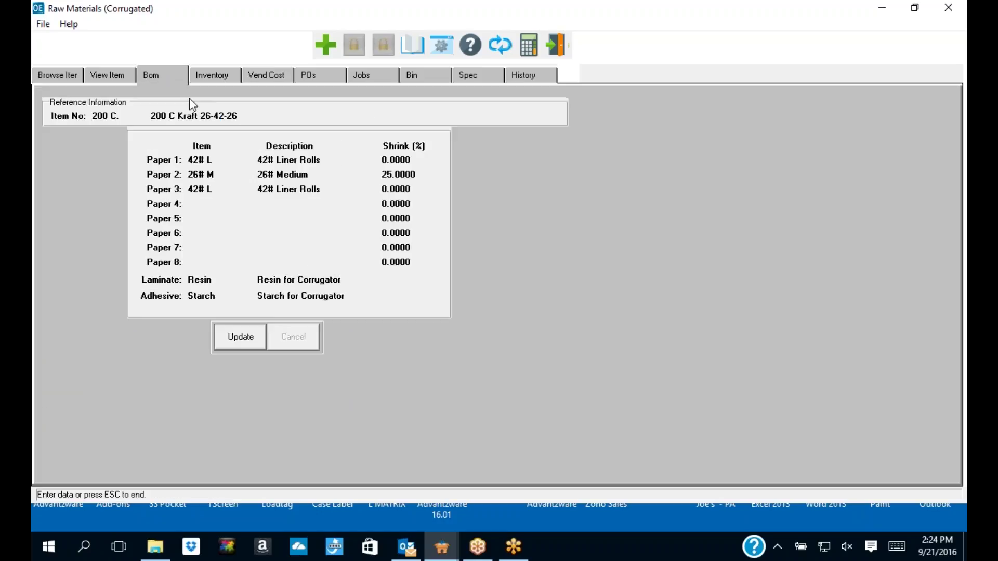
pyautogui.click(270, 78)
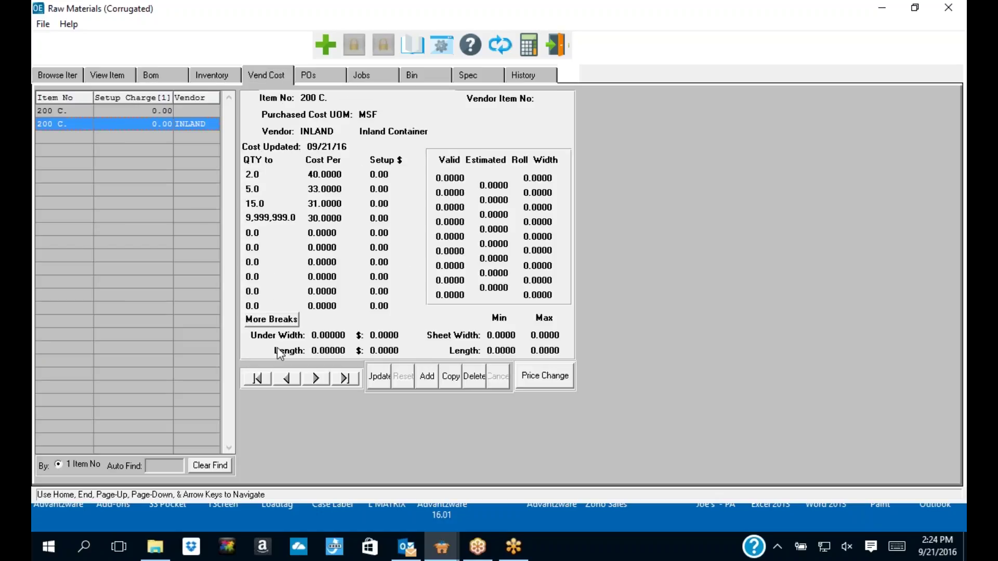
pyautogui.click(379, 376)
pyautogui.moveTo(349, 173); pyautogui.dragTo(295, 174)
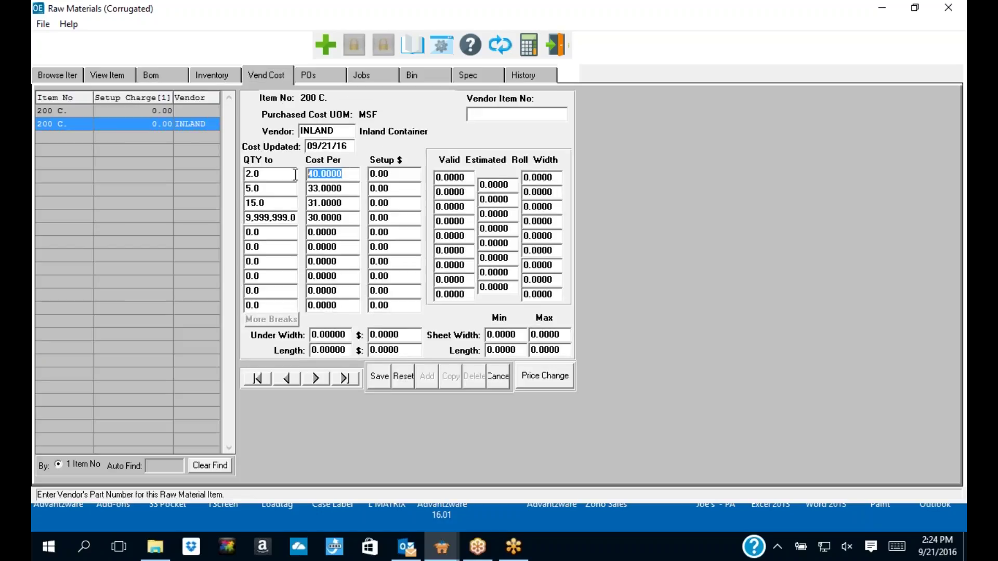
pyautogui.click(339, 190)
pyautogui.moveTo(349, 204); pyautogui.dragTo(297, 218)
pyautogui.click(500, 379)
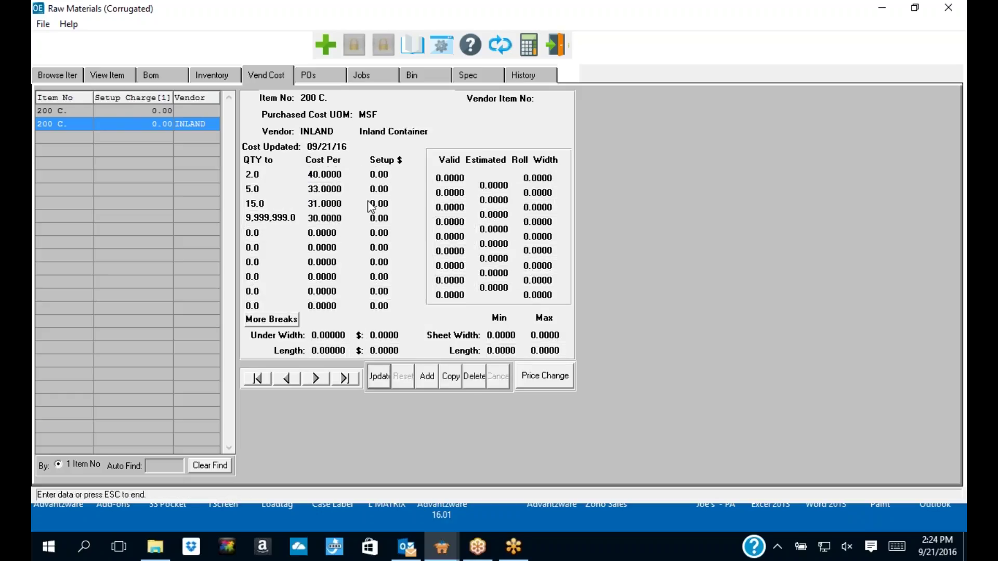
# Step: Set item 200 C.'s inventory bin to Row001 in warehouse MAIN, picked from the bin location list, and save the record
pyautogui.click(165, 75)
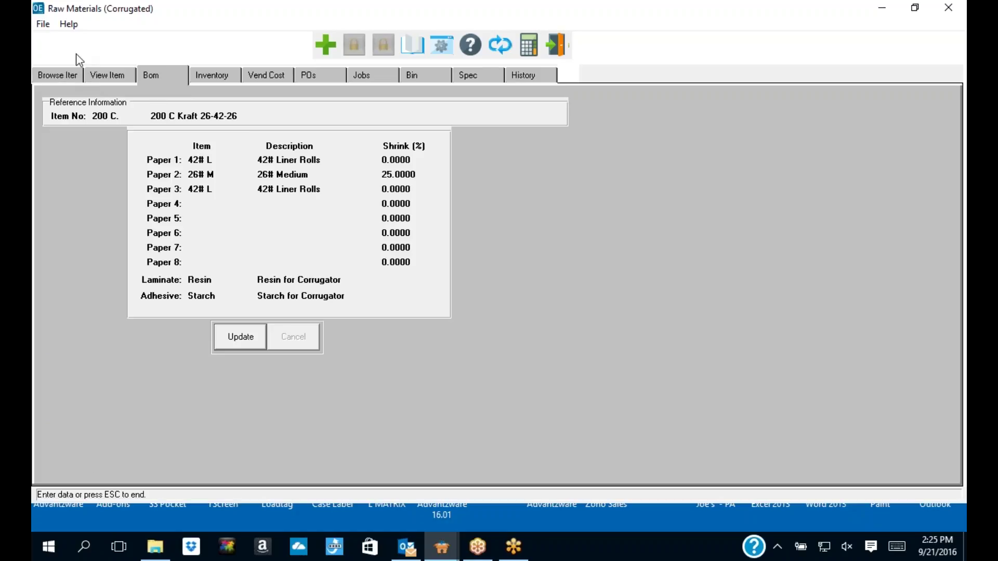
pyautogui.click(216, 75)
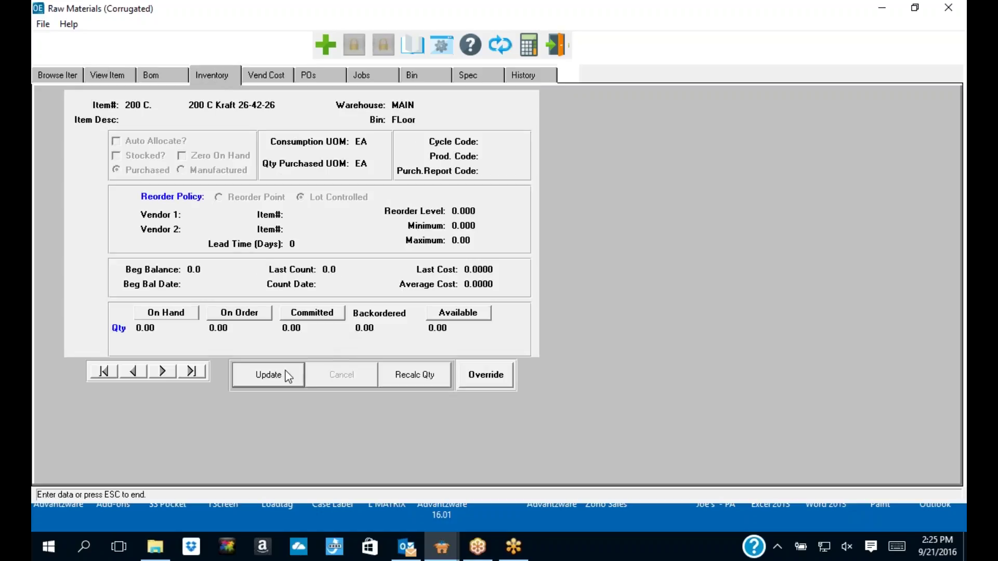
pyautogui.click(286, 383)
pyautogui.moveTo(420, 104); pyautogui.dragTo(391, 119)
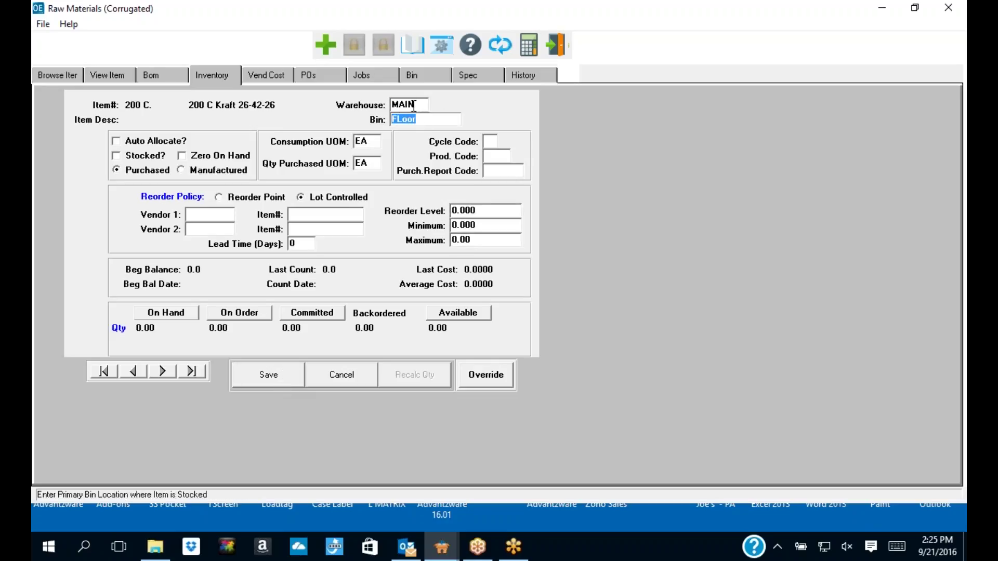
pyautogui.moveTo(420, 105); pyautogui.dragTo(391, 120)
pyautogui.click(418, 104)
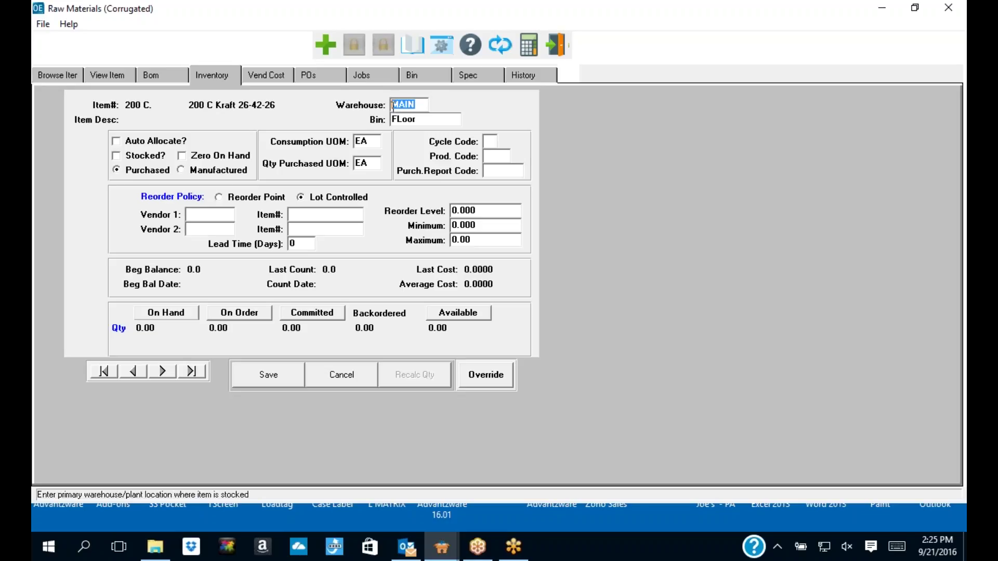
pyautogui.click(419, 122)
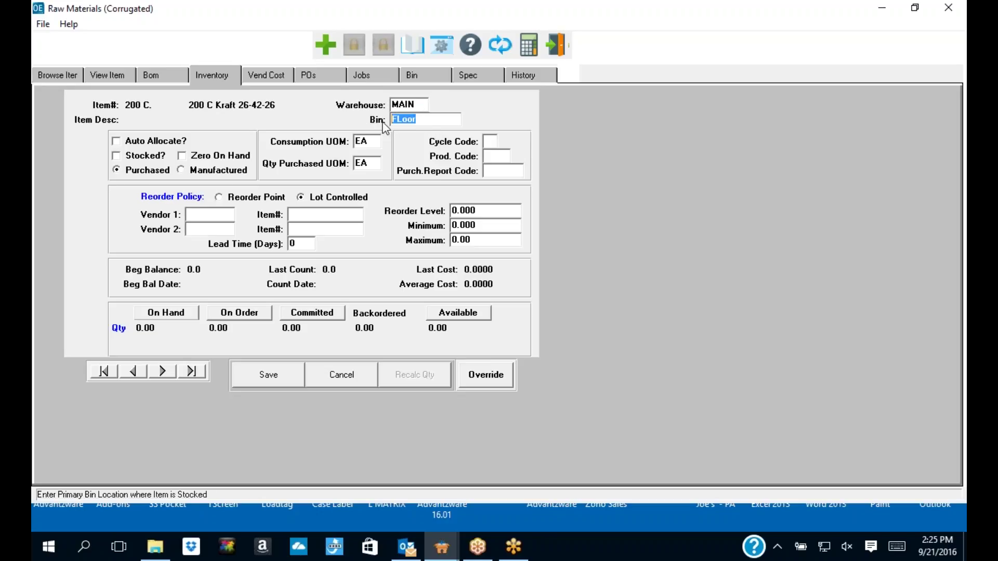
pyautogui.press('Delete')
pyautogui.press('Return')
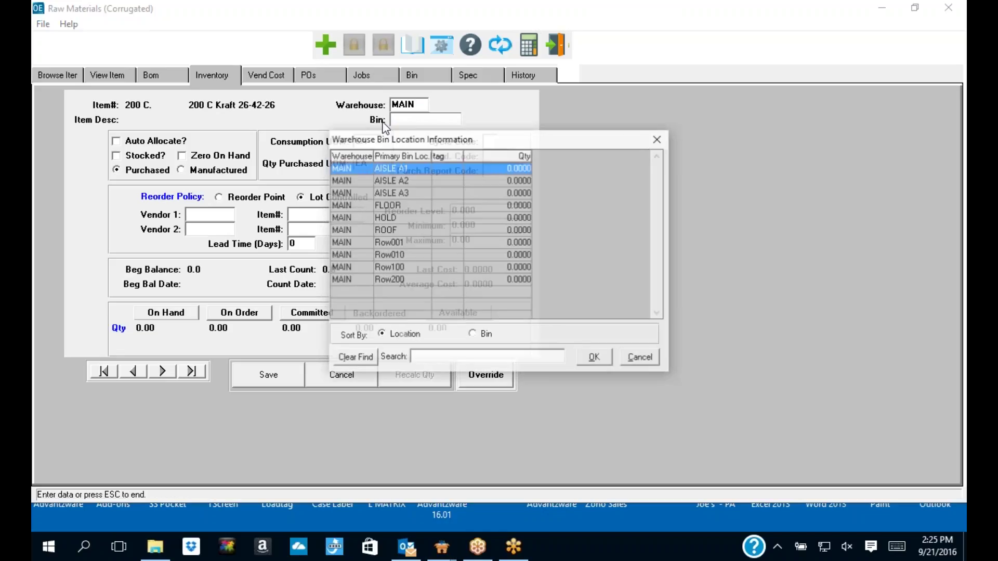
pyautogui.doubleClick(395, 243)
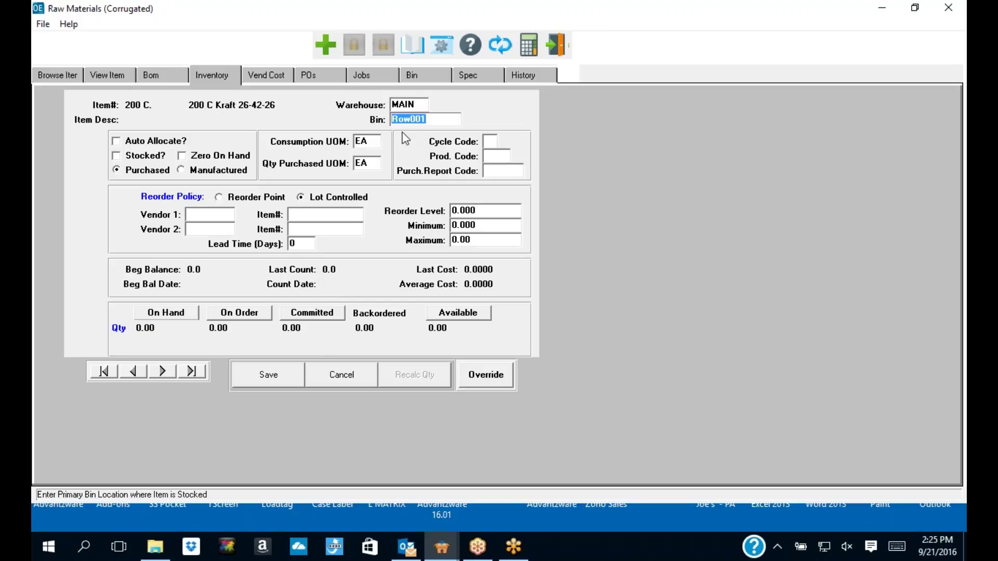
pyautogui.click(268, 374)
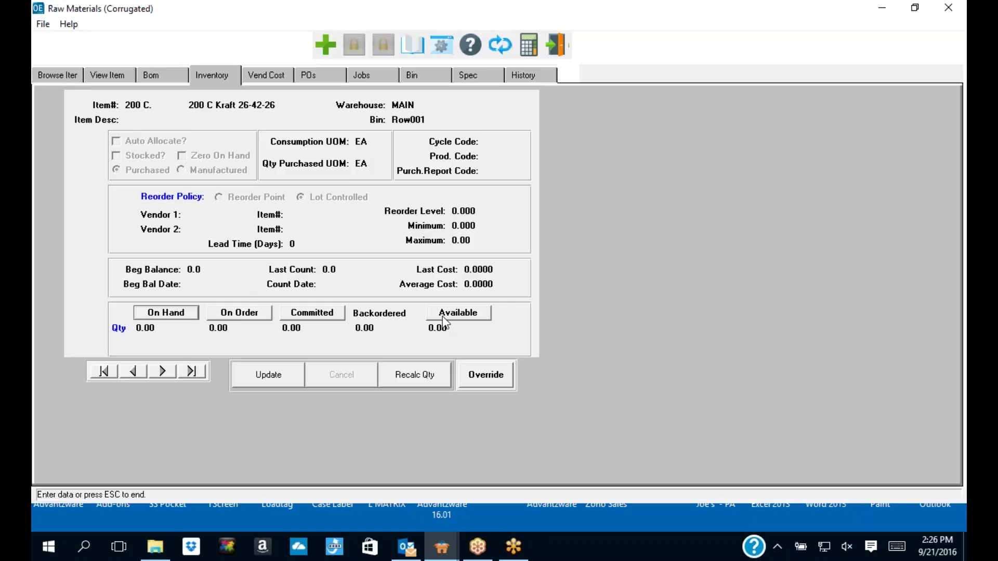
# Step: Search the raw materials for item number 200c-50x80, examine its inventory record in update mode, and cancel the update
pyautogui.click(68, 74)
pyautogui.click(433, 444)
pyautogui.write('200c')
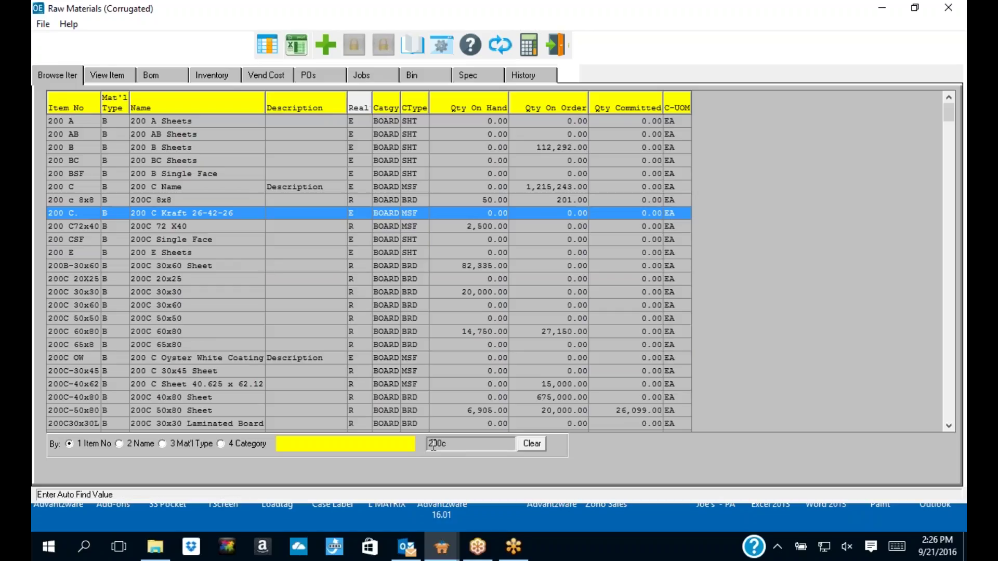
pyautogui.write('-50x80')
pyautogui.press('Tab')
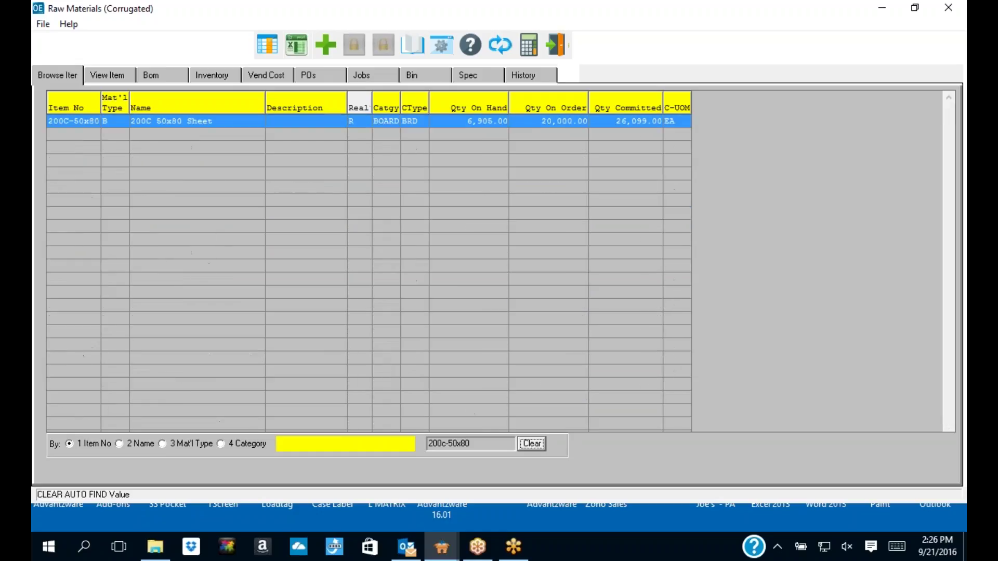
pyautogui.click(213, 74)
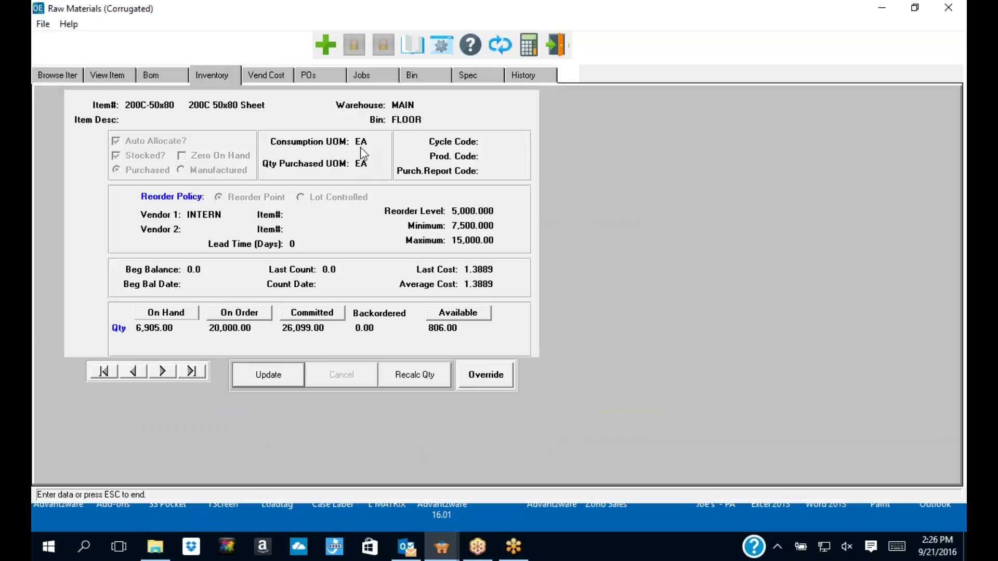
pyautogui.click(280, 380)
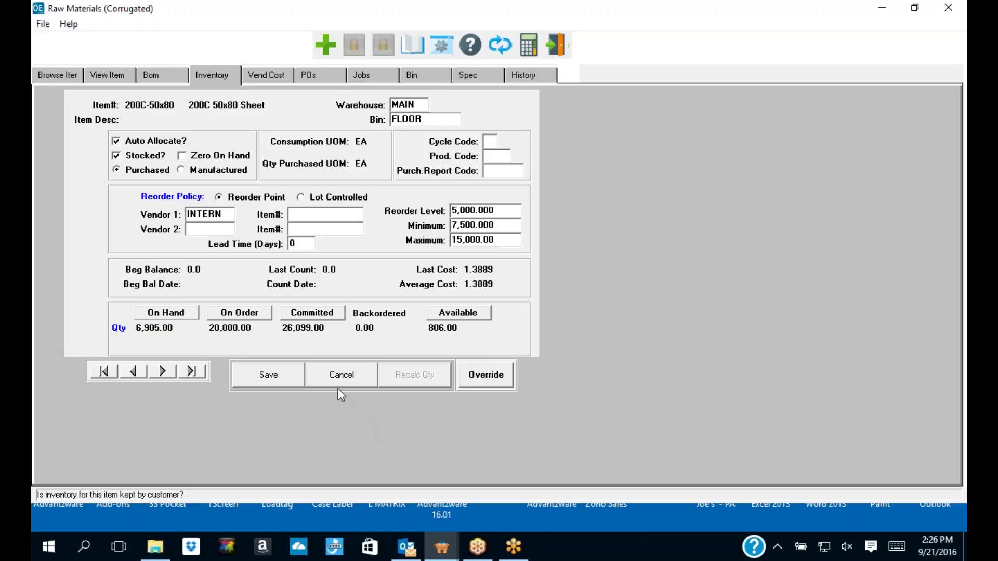
pyautogui.click(354, 372)
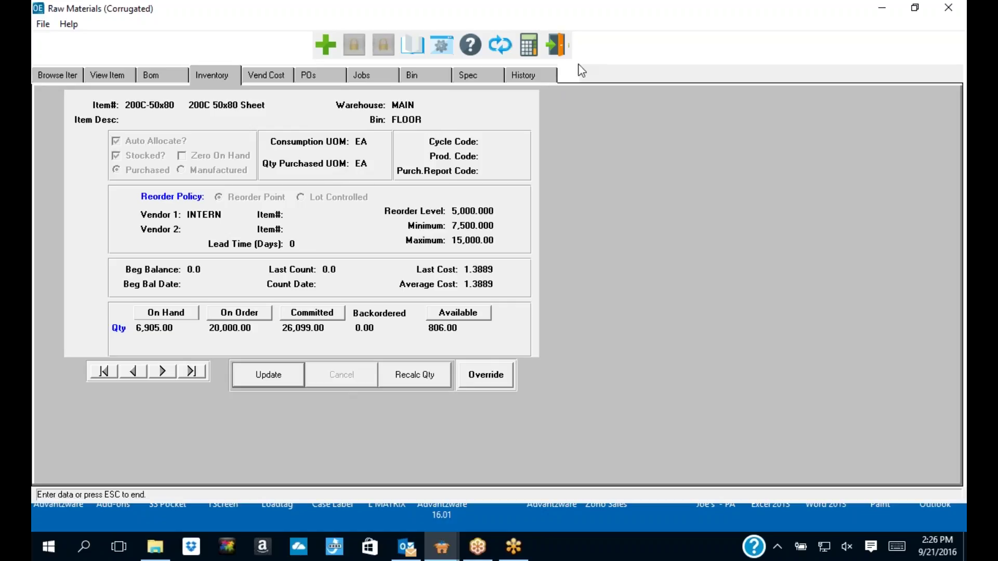
# Step: Switch to Purchase Order, examine the quantity and cost units of PO 547's first item line, and exit without saving
pyautogui.click(877, 6)
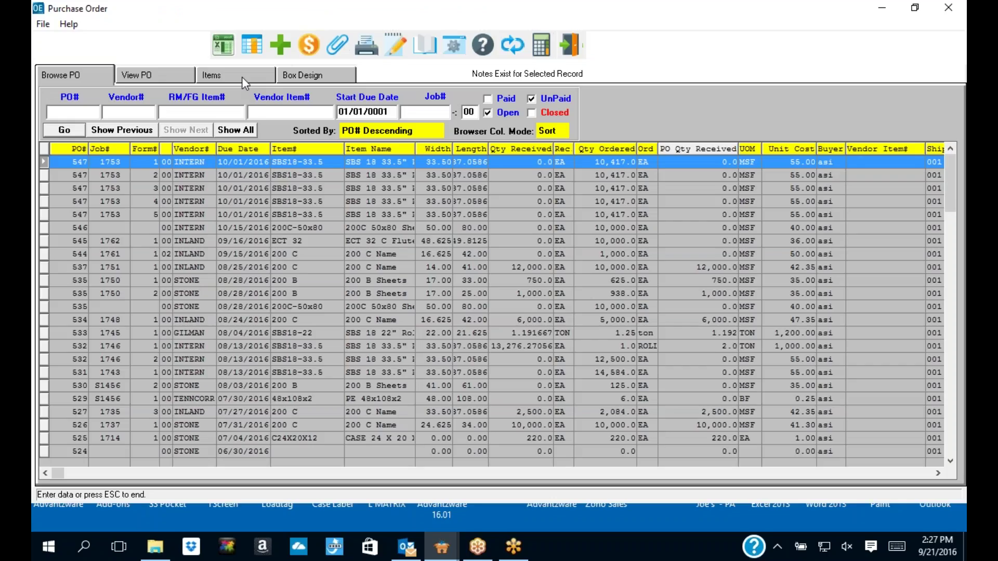
pyautogui.click(242, 76)
pyautogui.click(577, 126)
pyautogui.moveTo(576, 126); pyautogui.dragTo(561, 126)
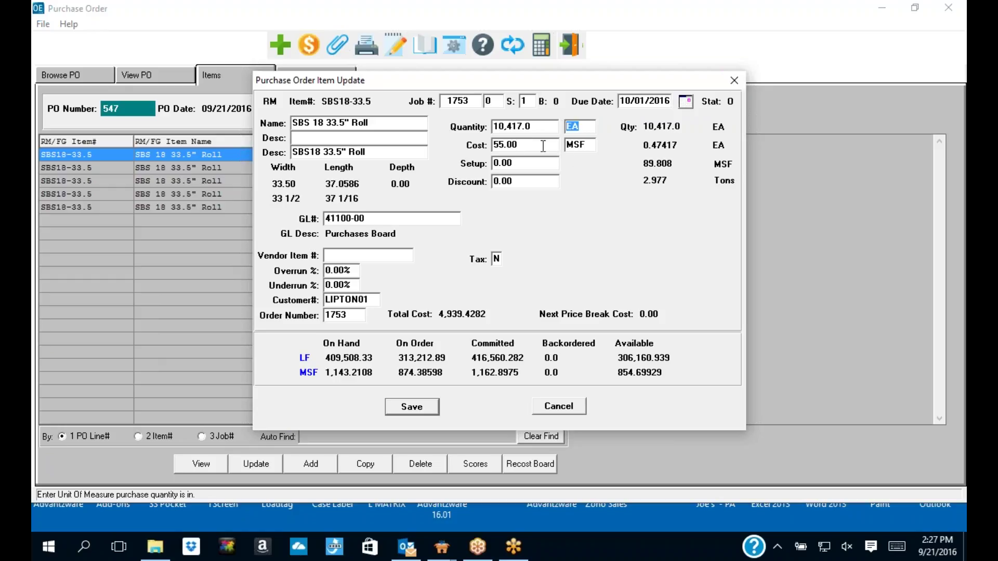
pyautogui.click(567, 145)
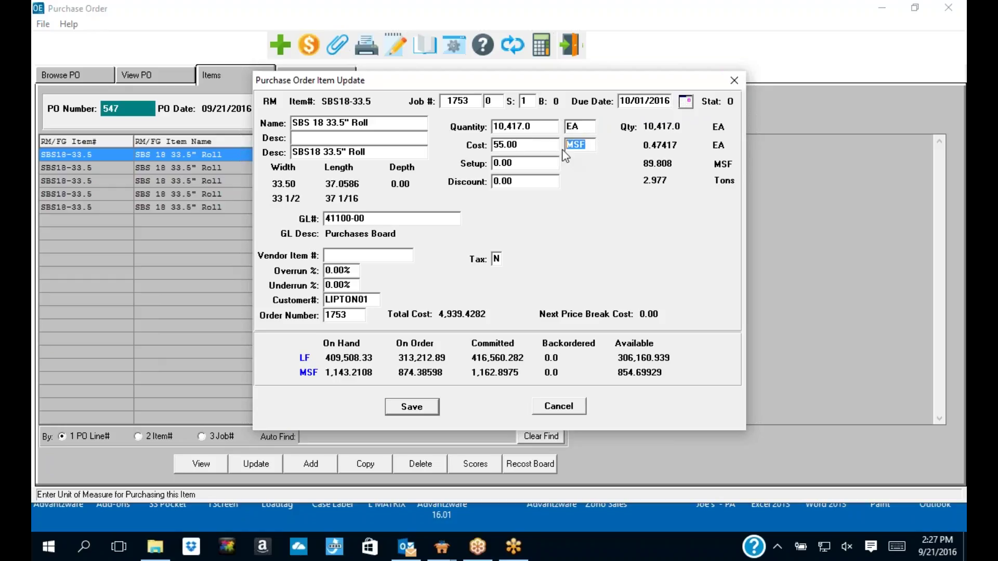
pyautogui.click(736, 81)
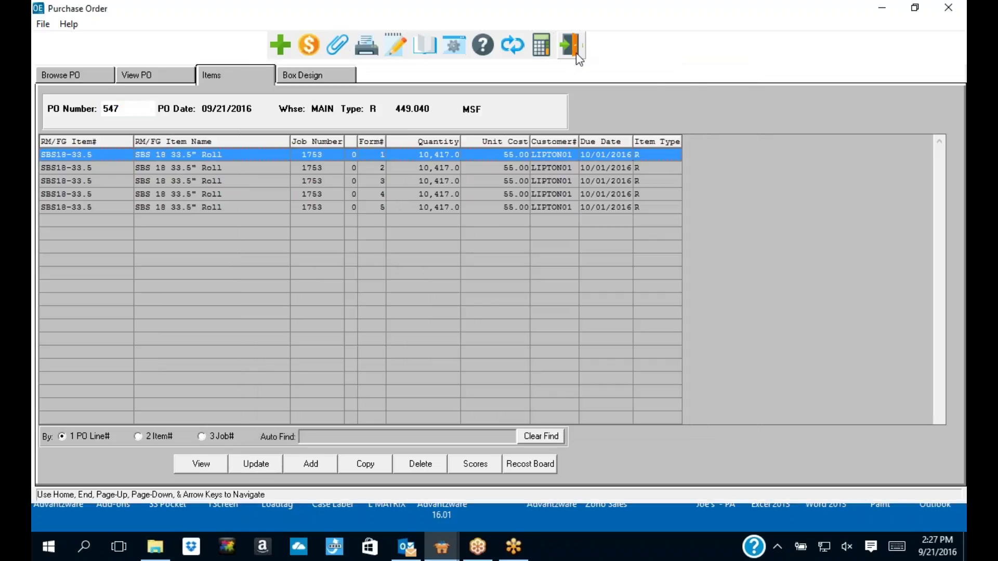
pyautogui.click(576, 54)
# Step: Return to Raw Materials (Corrugated), examine the Purchased Cost UOM on item 200C-50x80's vendor cost record, and cancel the update
pyautogui.click(247, 172)
pyautogui.click(403, 106)
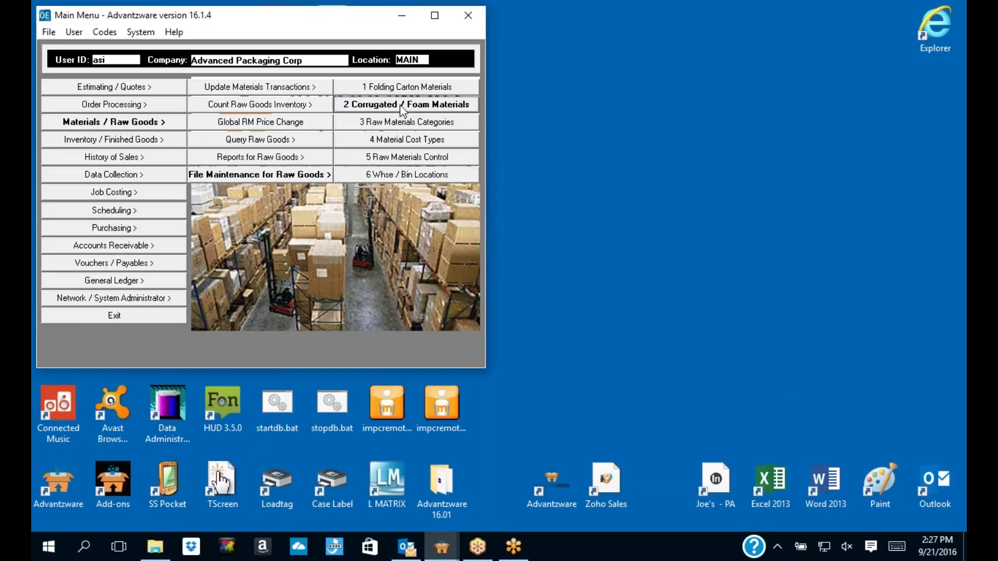
pyautogui.click(439, 552)
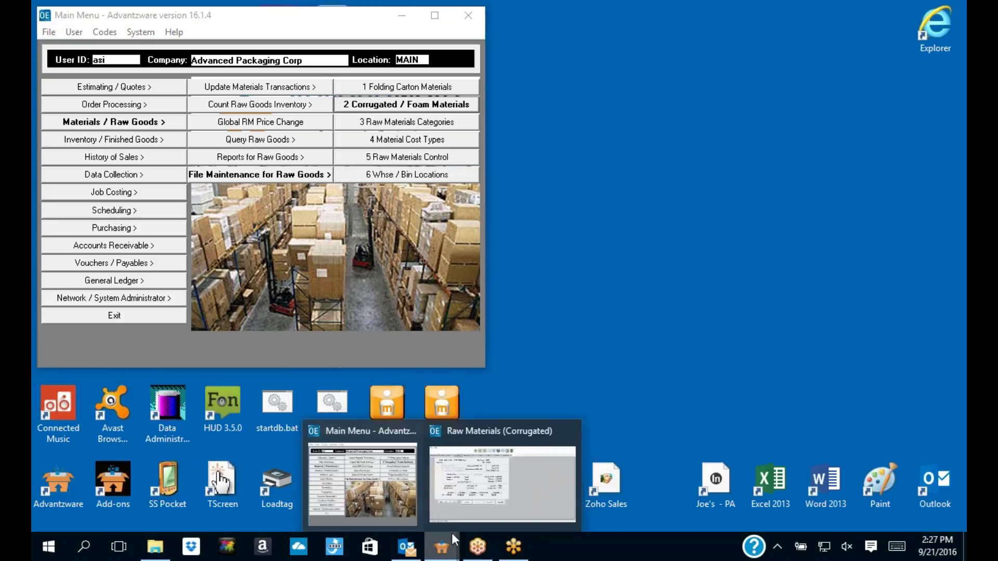
pyautogui.click(484, 487)
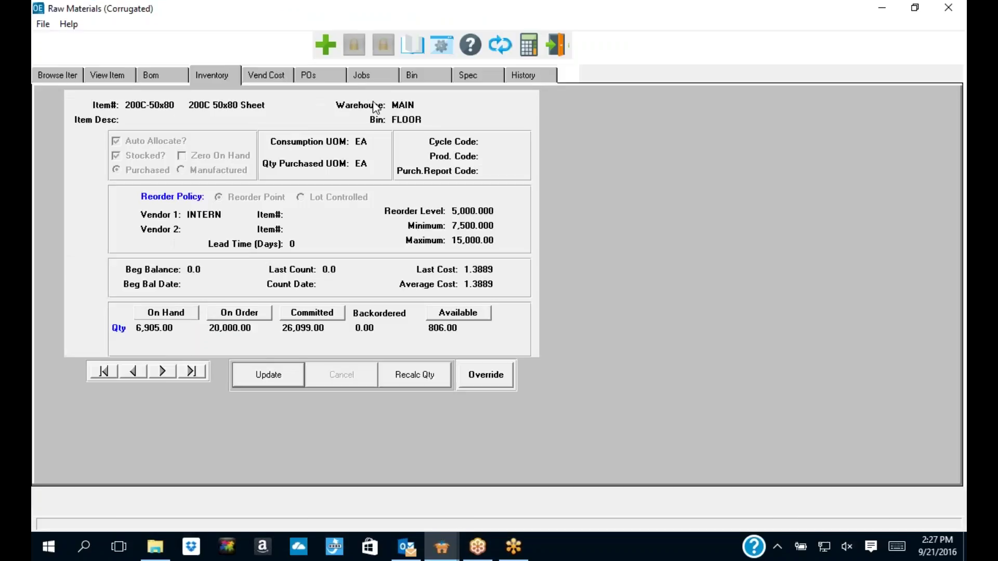
pyautogui.click(277, 72)
pyautogui.click(379, 379)
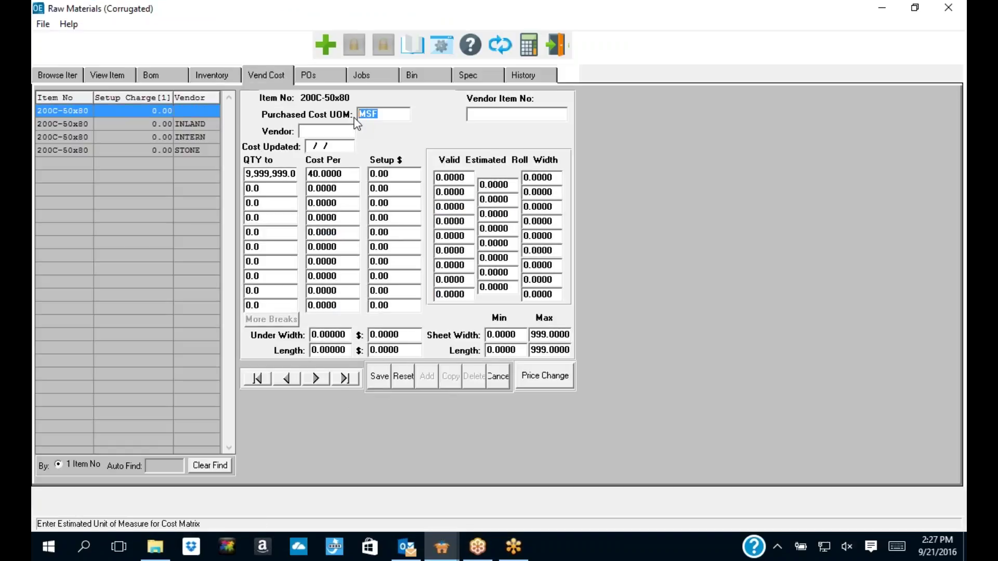
pyautogui.click(496, 376)
# Step: Examine item 200C-50x80's Auto Allocate setting without saving, and inspect the jobs behind its committed quantity
pyautogui.click(208, 78)
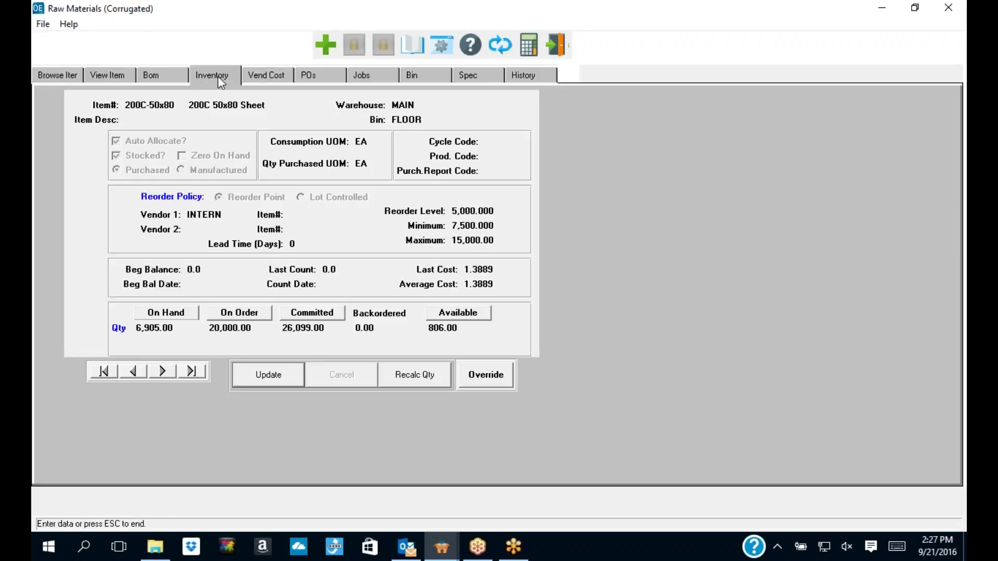
pyautogui.click(273, 377)
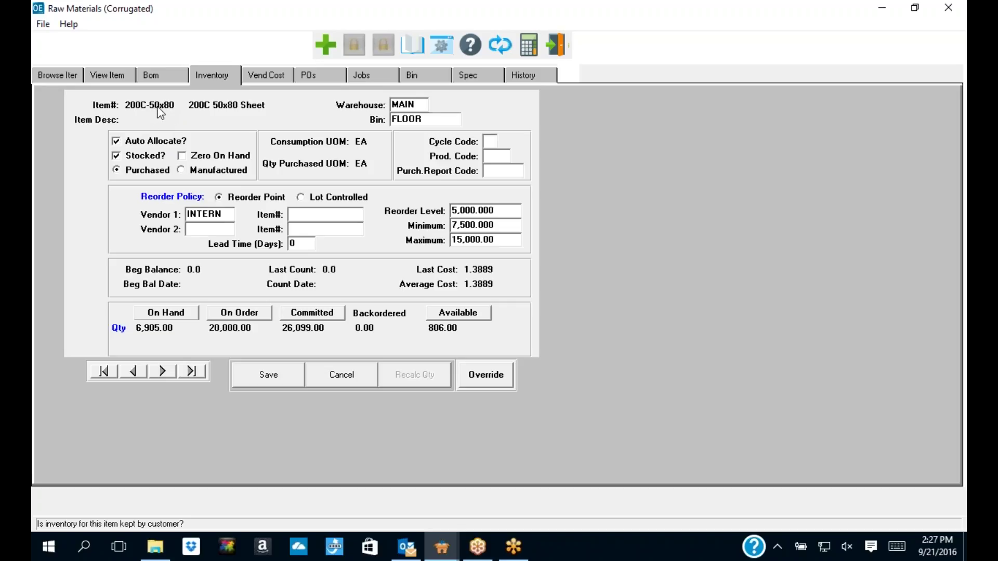
pyautogui.click(126, 142)
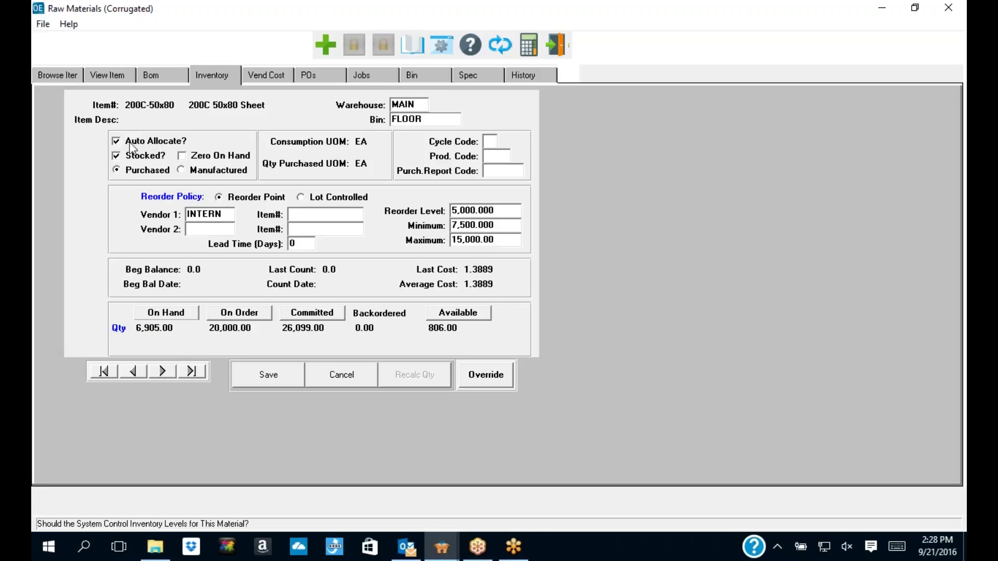
pyautogui.click(333, 381)
pyautogui.click(306, 317)
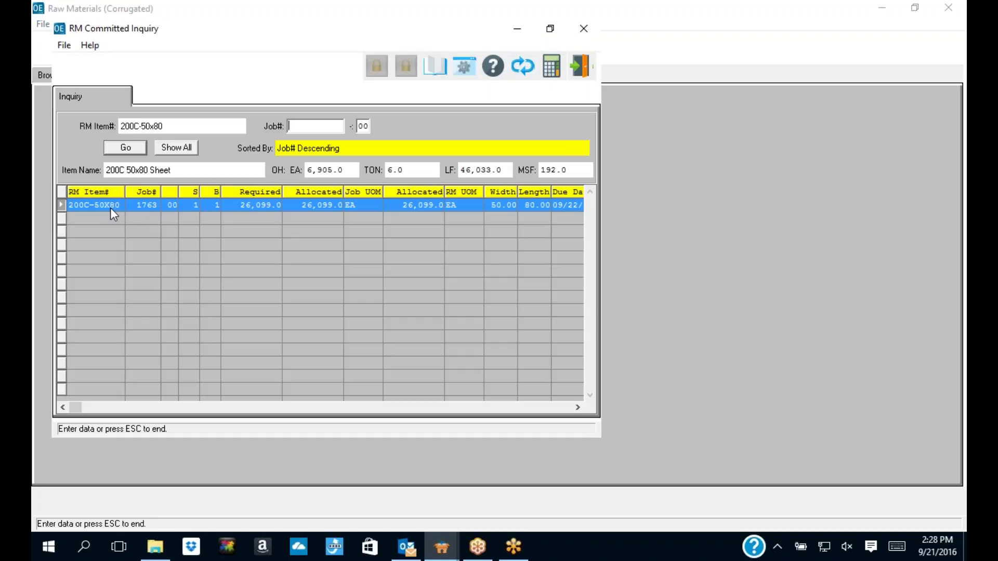
pyautogui.click(581, 66)
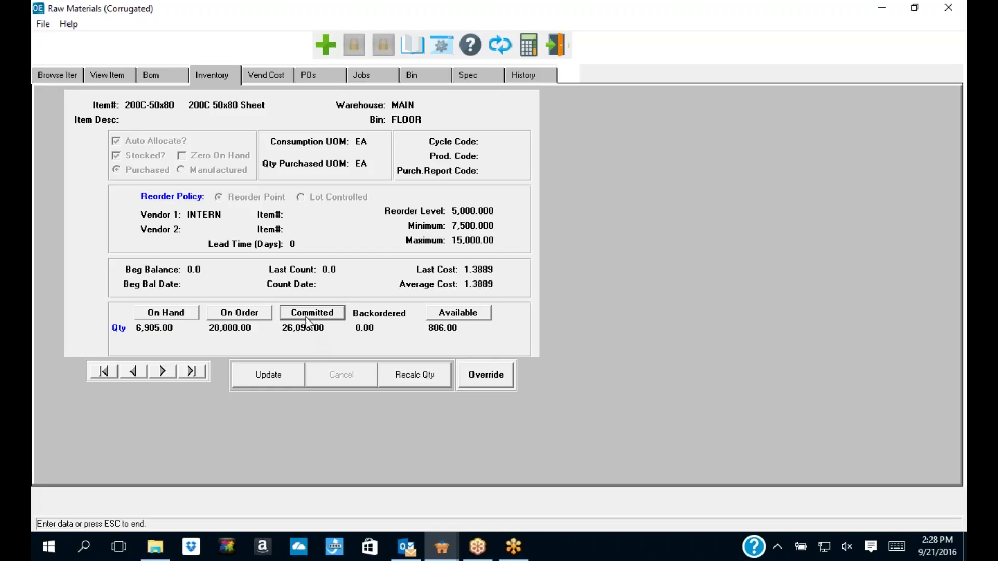
# Step: Compare the item's Stocked inventory option with the RM Stocked and material type settings in its item record, saving nothing
pyautogui.click(271, 377)
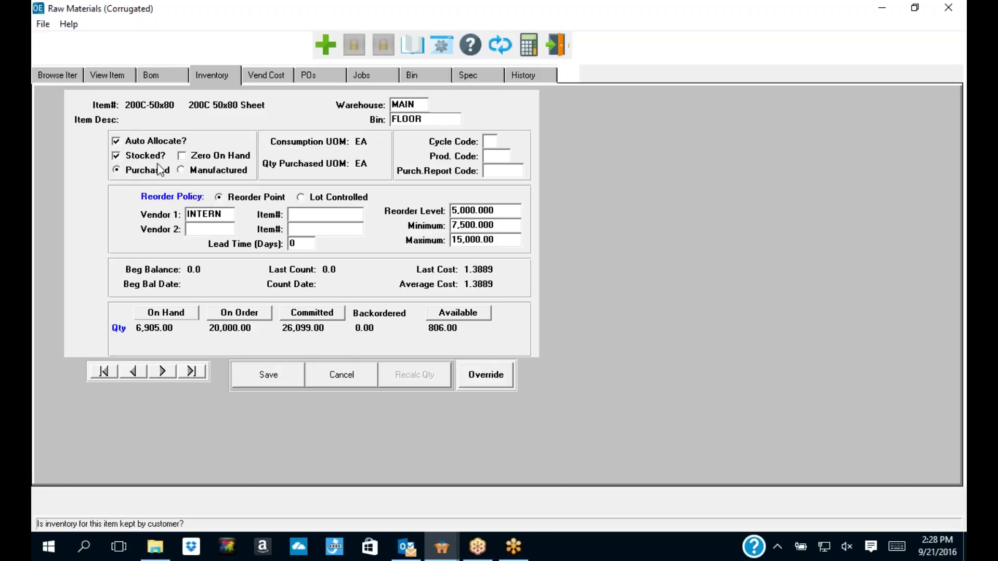
pyautogui.click(341, 376)
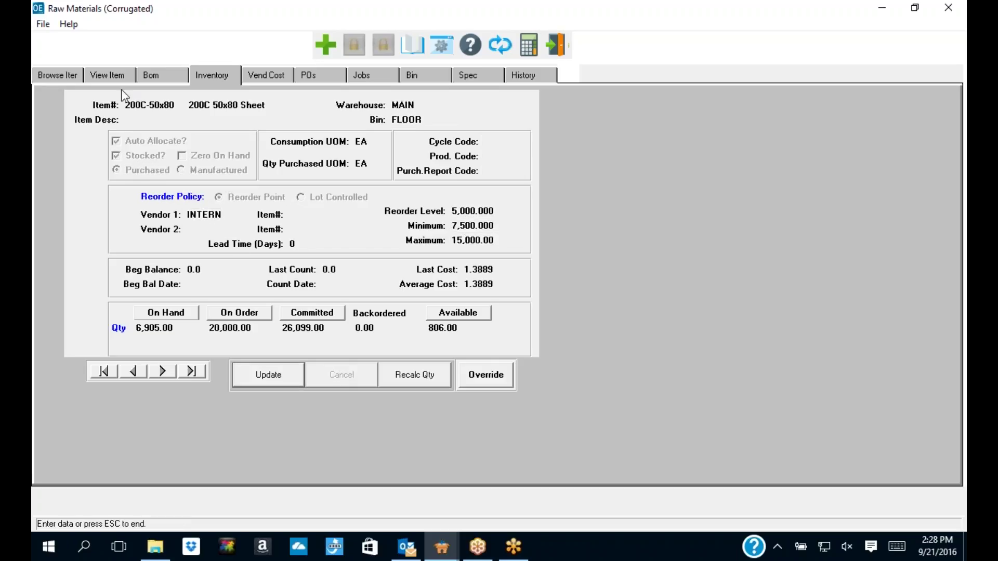
pyautogui.click(114, 76)
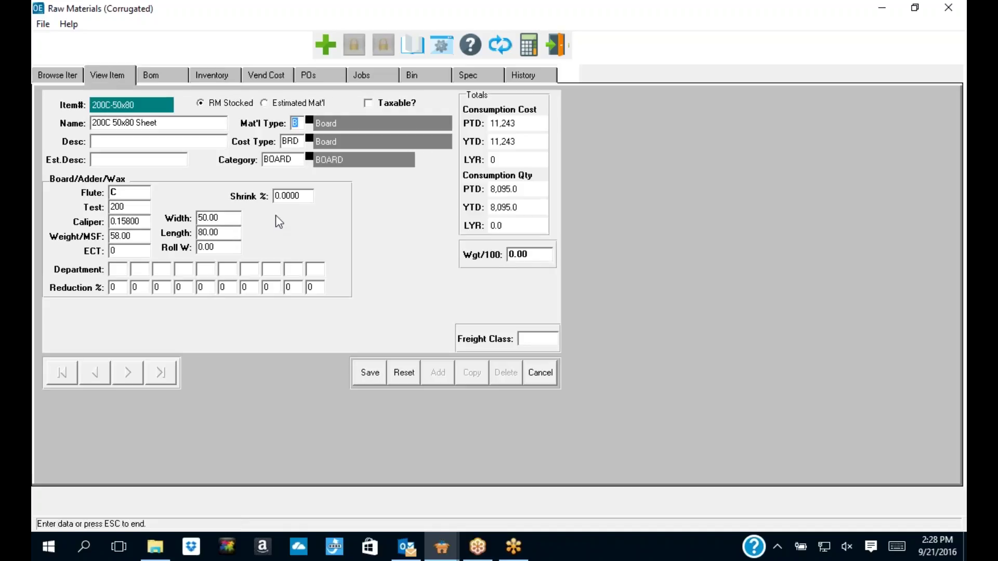
pyautogui.click(535, 381)
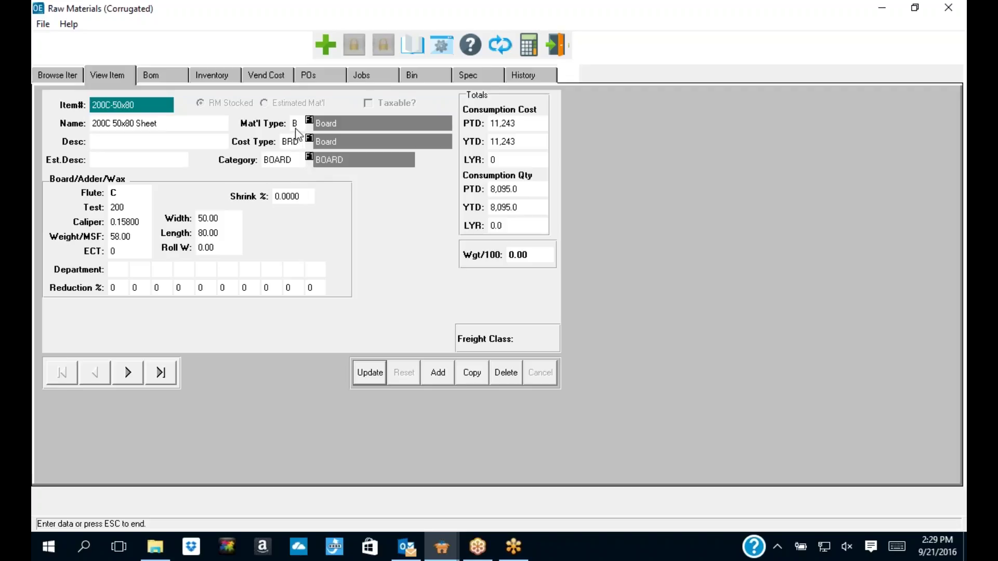
# Step: Put item 200C-50x80's inventory record in update mode and examine its Stocked option, leaving it enabled
pyautogui.click(228, 76)
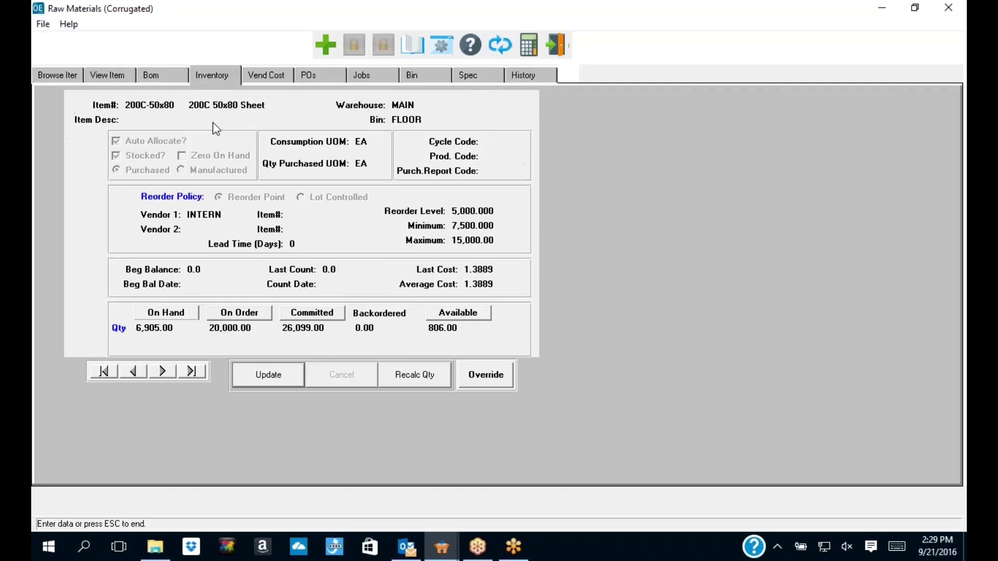
pyautogui.click(275, 376)
pyautogui.click(124, 157)
pyautogui.click(116, 157)
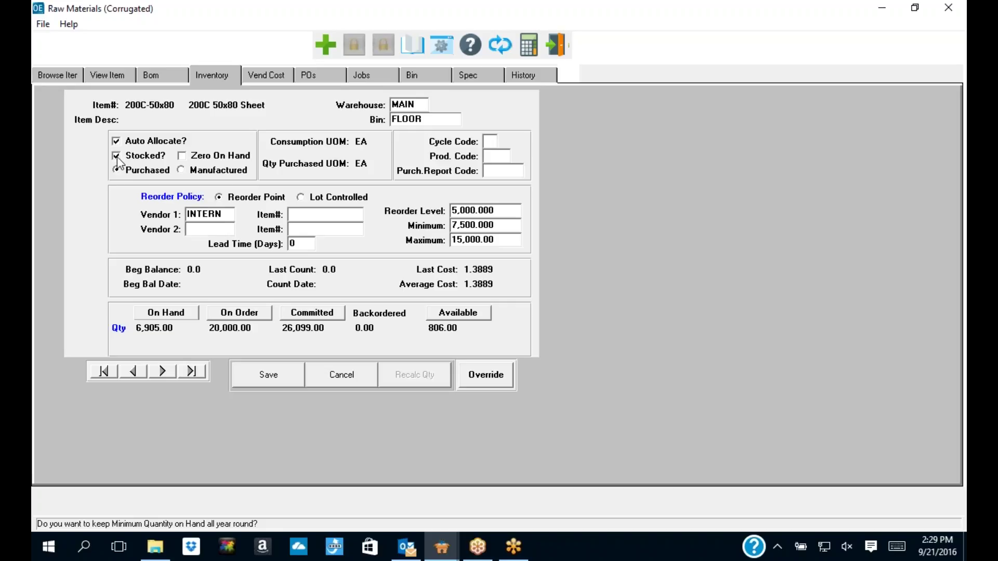
pyautogui.click(116, 157)
pyautogui.click(117, 156)
# Step: Examine what the Cycle Code, Prod. Code and Purch. Report Code fields on the inventory record are for
pyautogui.click(488, 142)
pyautogui.click(488, 157)
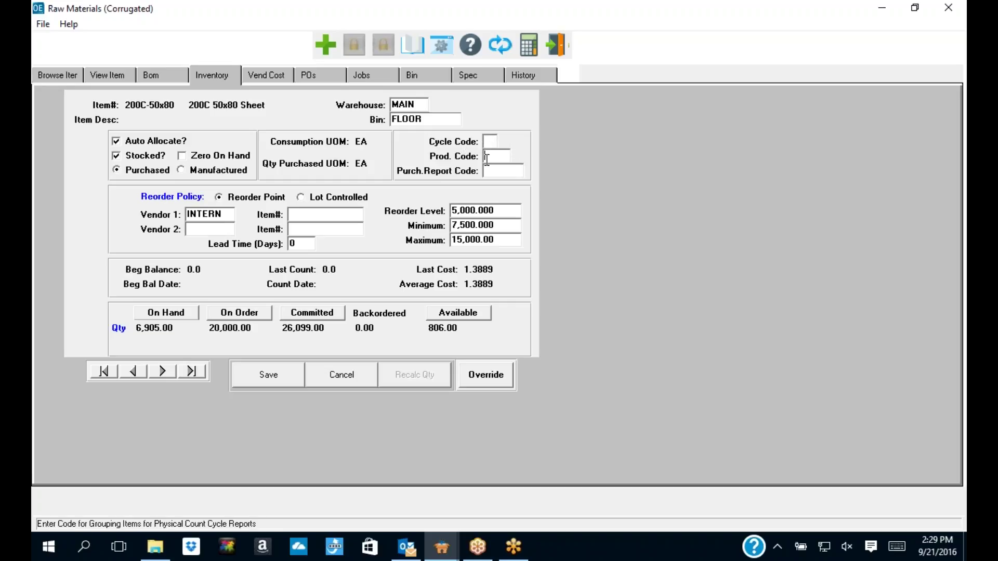
pyautogui.click(487, 172)
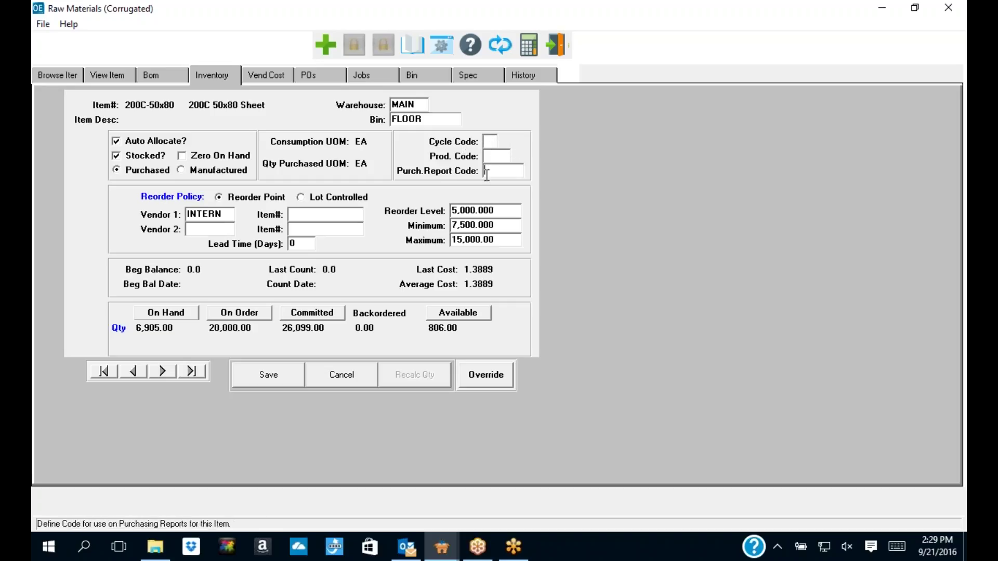
pyautogui.click(491, 142)
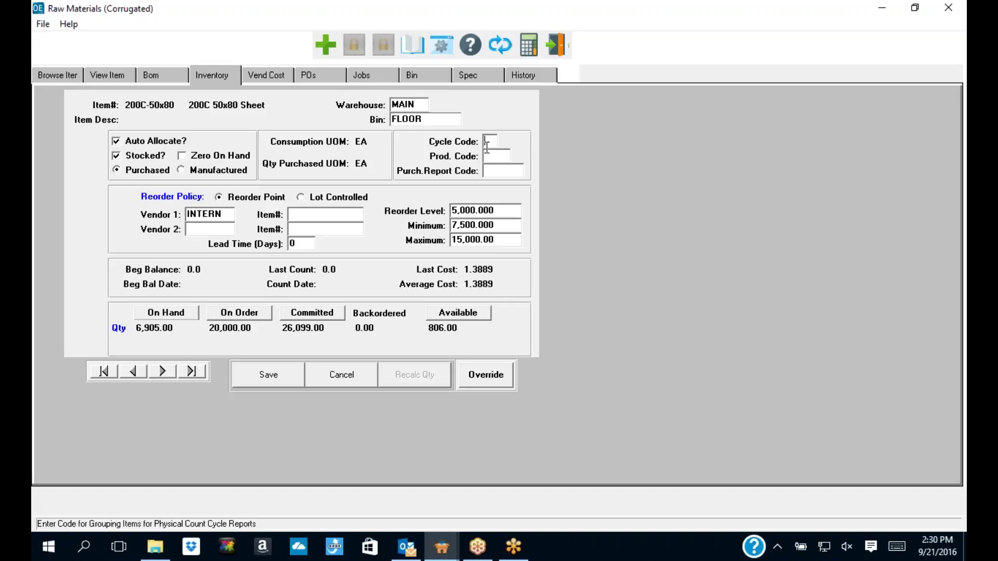
# Step: Examine the Purch. Report Code, Vendor 1 and vendor Item# fields on item 200C-50x80's inventory record, and leave update mode without saving
pyautogui.press('Tab')
pyautogui.press('Tab')
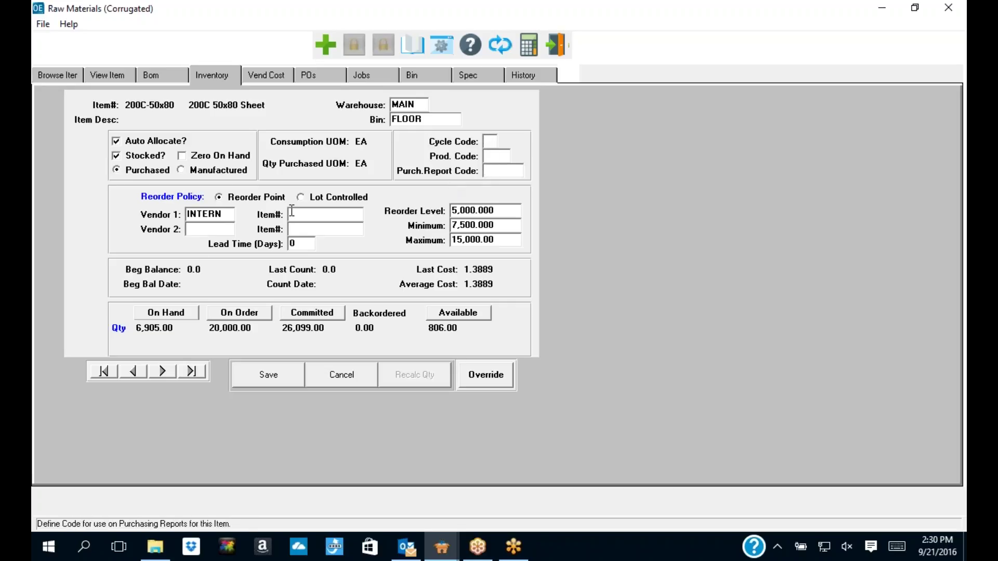
pyautogui.doubleClick(224, 214)
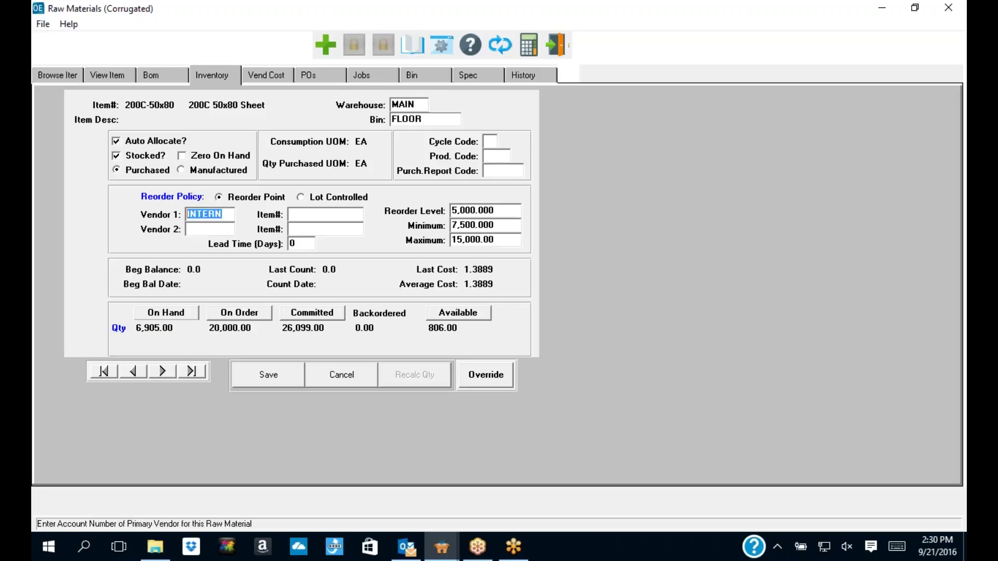
pyautogui.click(291, 215)
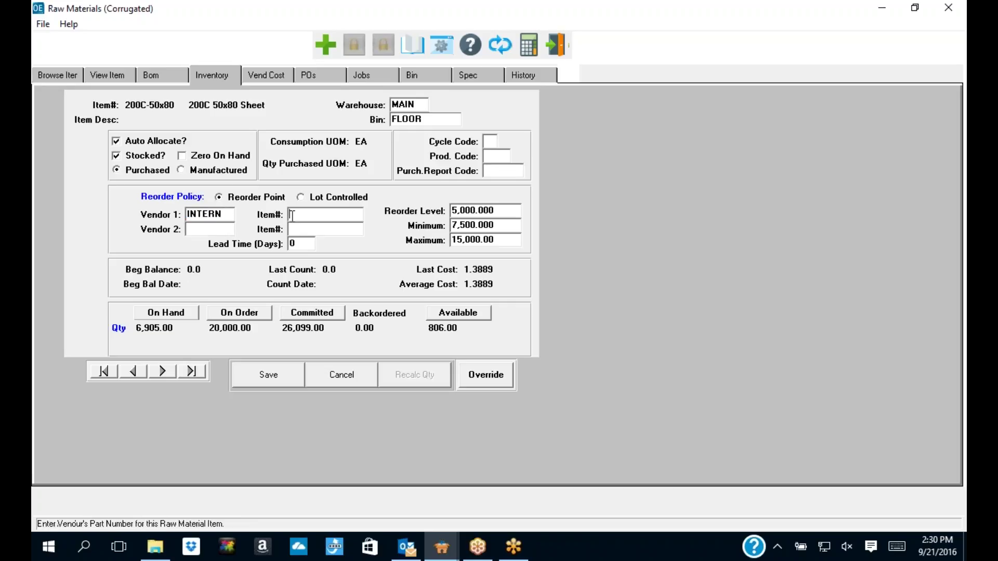
pyautogui.click(342, 375)
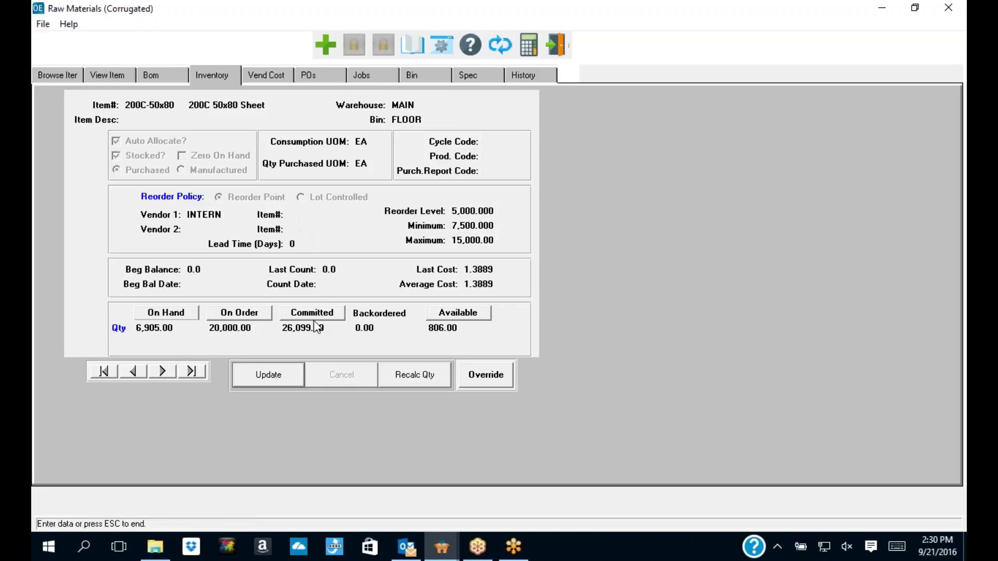
# Step: Inspect the blank-vendor cost record of item 200C-50x80 in update mode, cancel it, and return to the inventory record
pyautogui.click(277, 78)
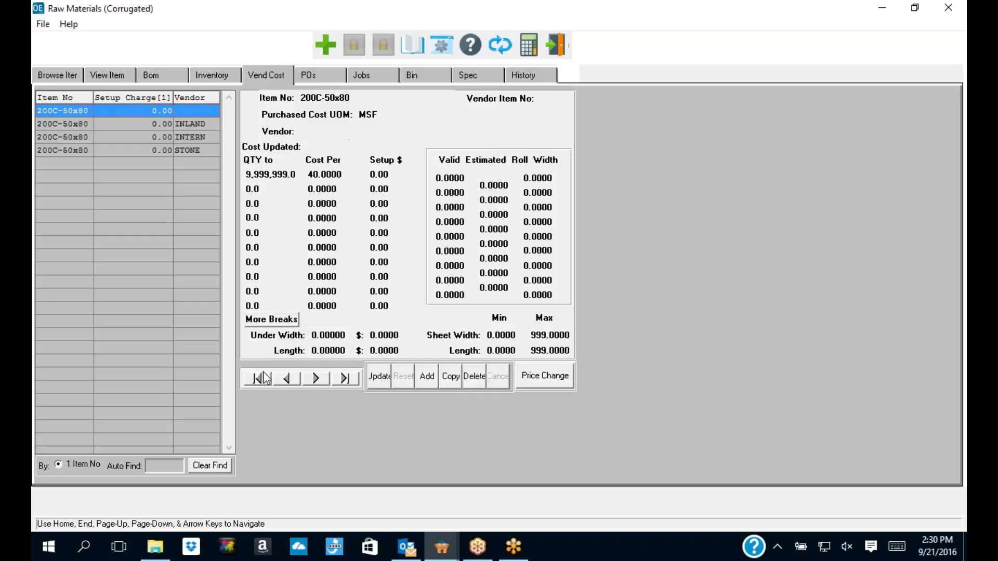
pyautogui.click(379, 377)
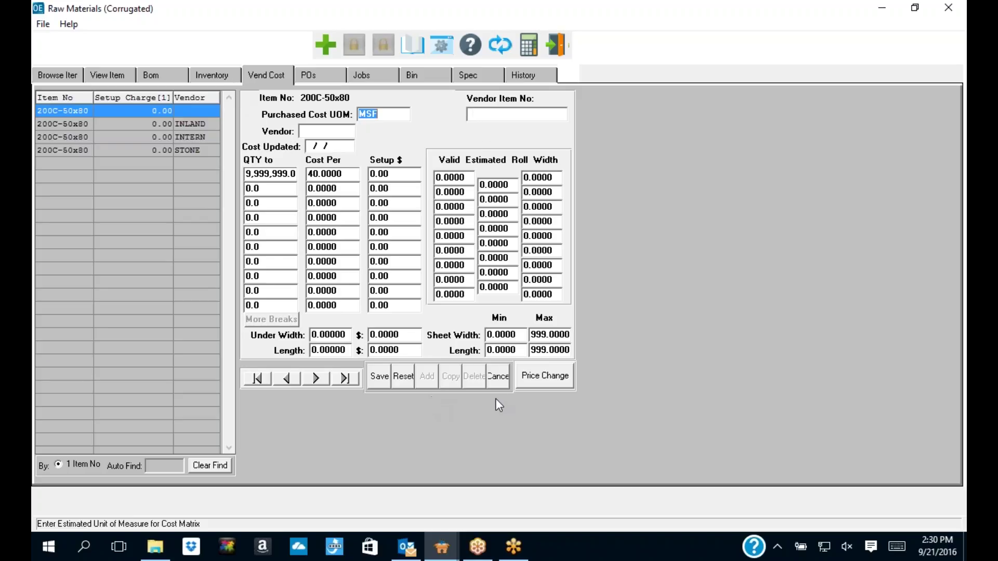
pyautogui.click(499, 377)
pyautogui.click(212, 75)
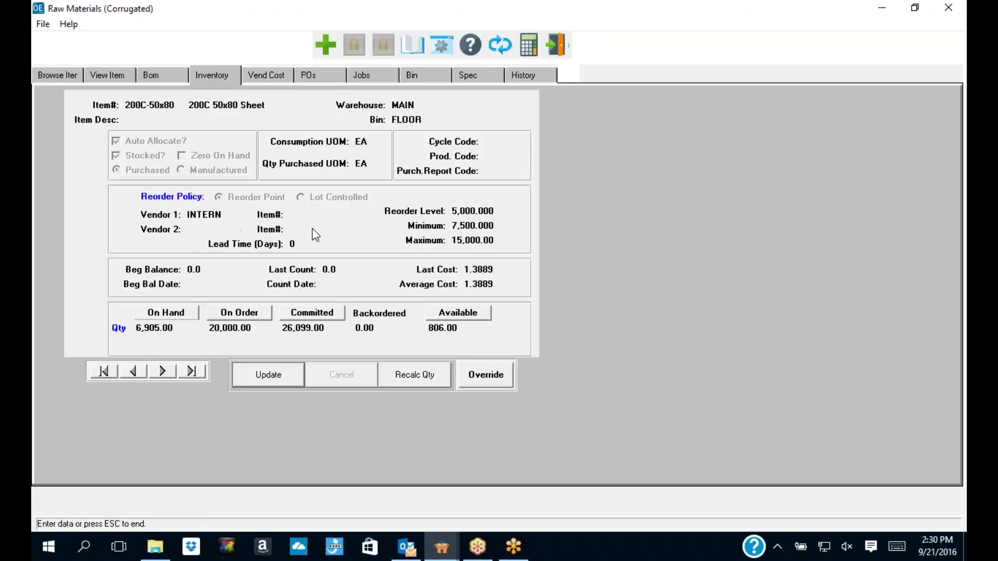
# Step: Examine the Reorder Policy options and Reorder Level of item 200C-50x80 in update mode, saving nothing
pyautogui.click(277, 376)
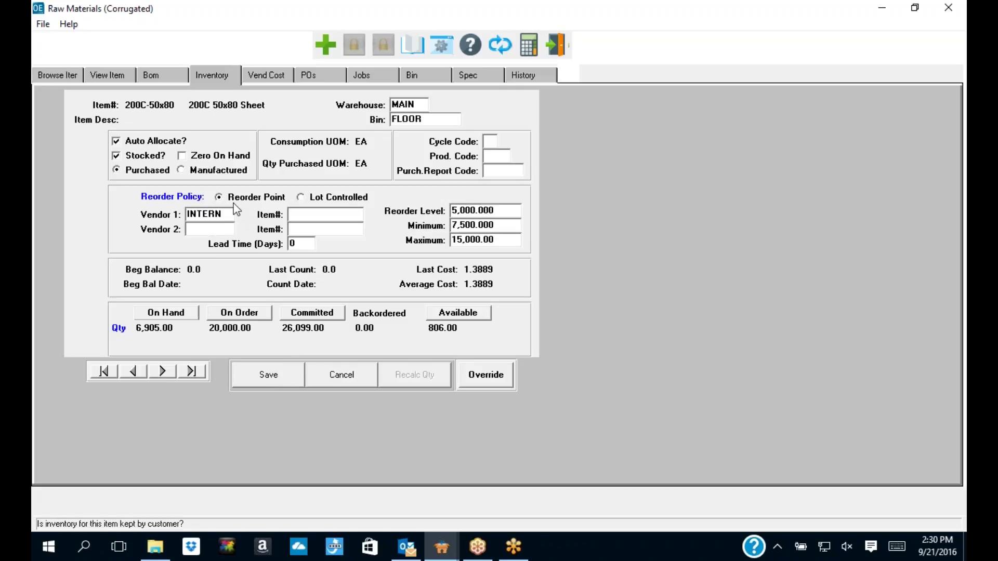
pyautogui.click(301, 198)
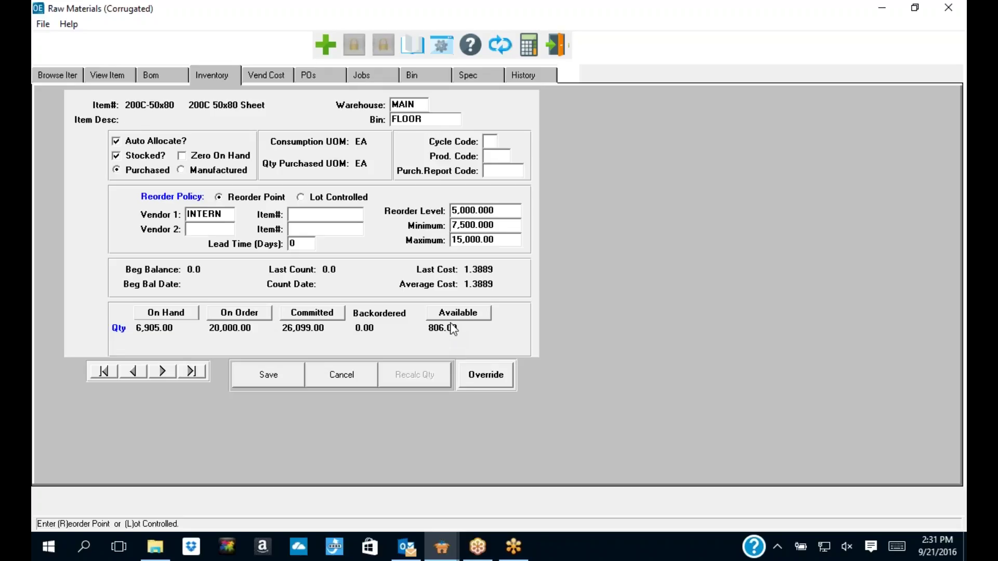
pyautogui.moveTo(506, 215); pyautogui.dragTo(449, 213)
pyautogui.click(343, 376)
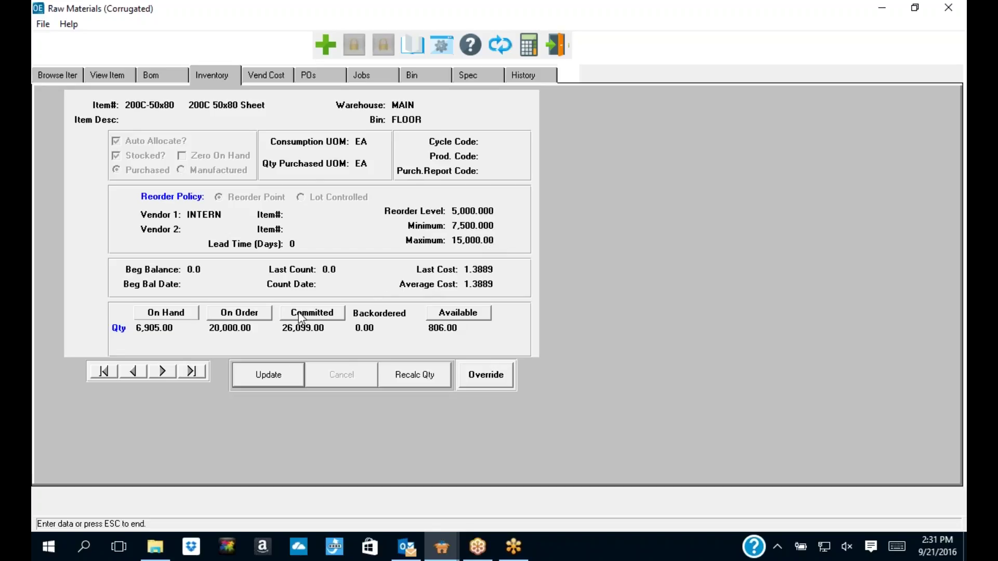
# Step: Inspect the on-hand bins, open purchase orders and committed jobs behind item 200C-50x80's quantities, closing each inquiry
pyautogui.click(180, 317)
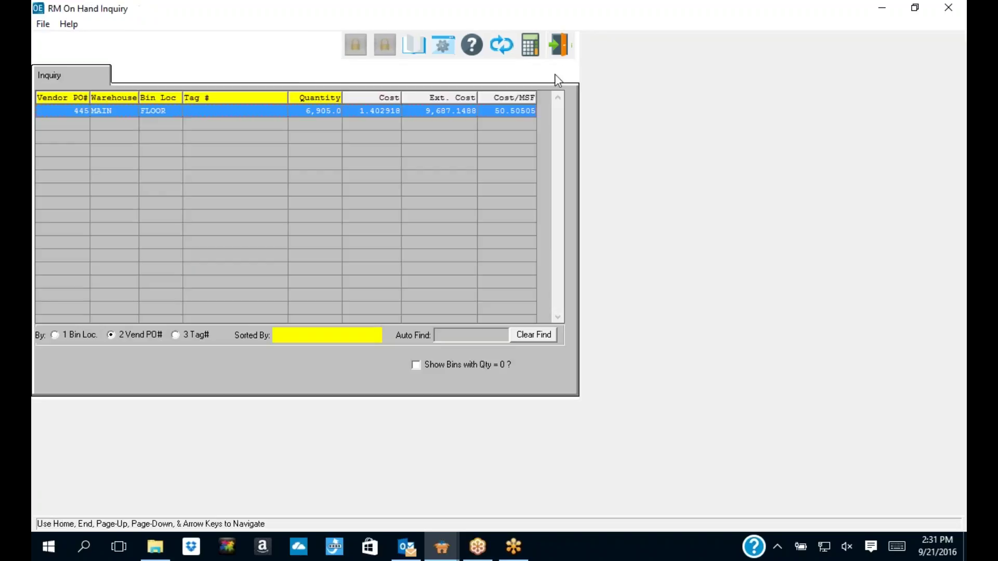
pyautogui.click(556, 46)
pyautogui.click(243, 314)
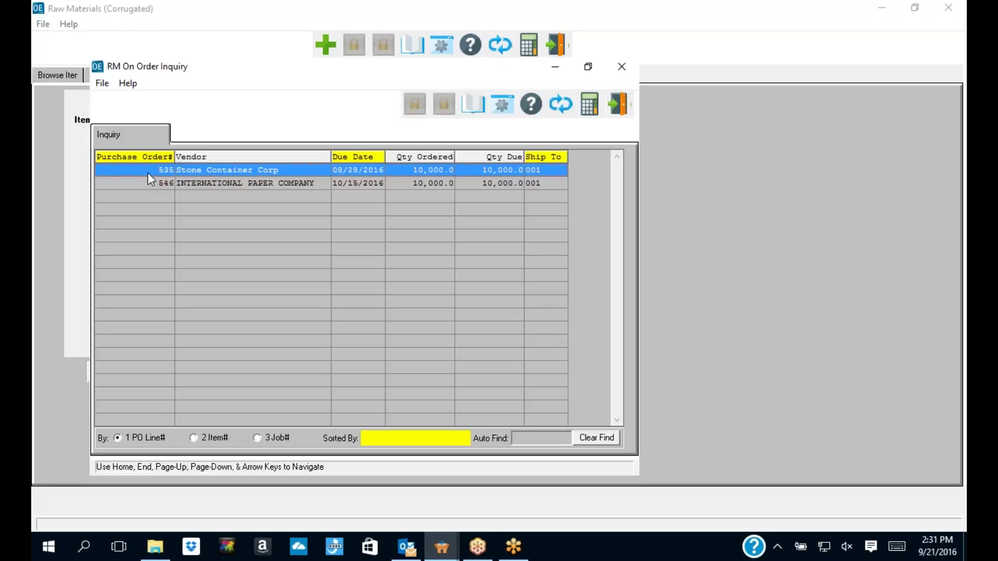
pyautogui.click(160, 181)
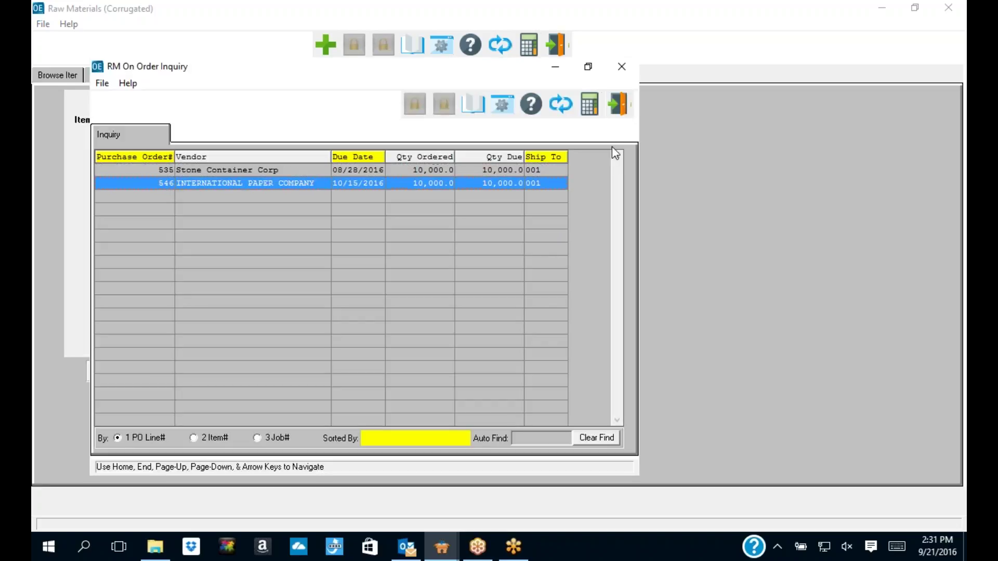
pyautogui.click(618, 104)
pyautogui.click(317, 312)
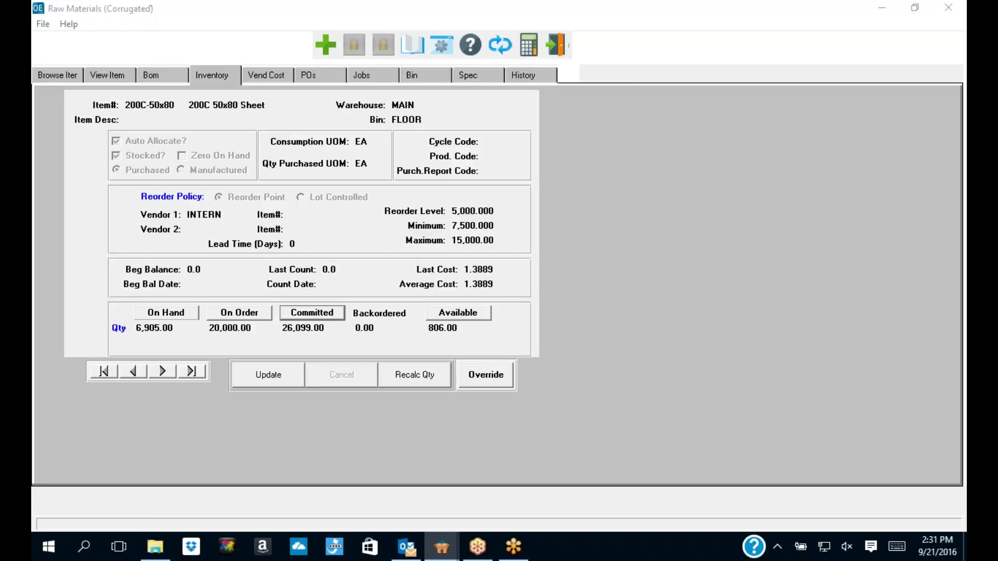
pyautogui.click(573, 125)
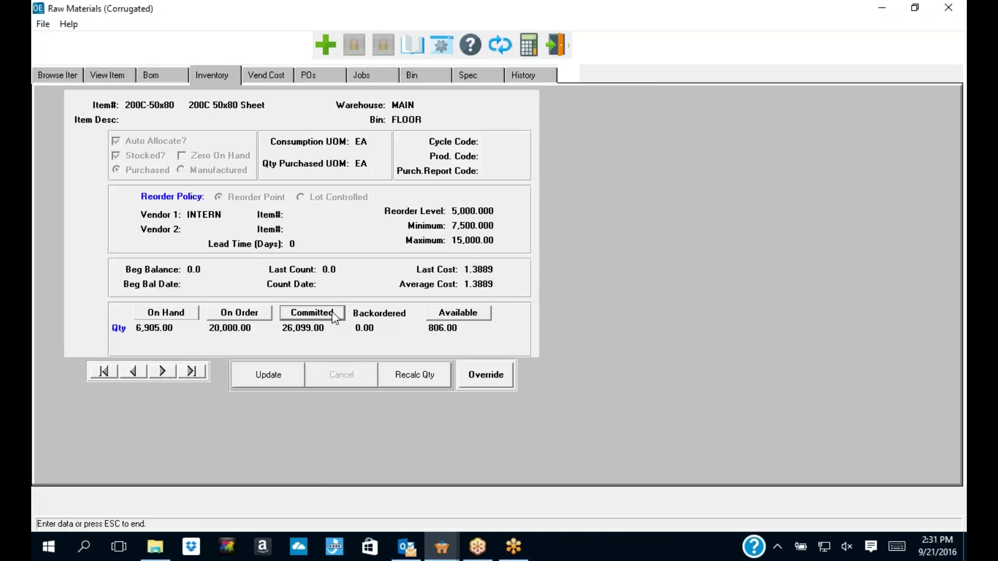
# Step: Open the inquiry behind item 200C-50x80's available quantity and examine its job and purchase order lines, including due dates and balances
pyautogui.click(458, 314)
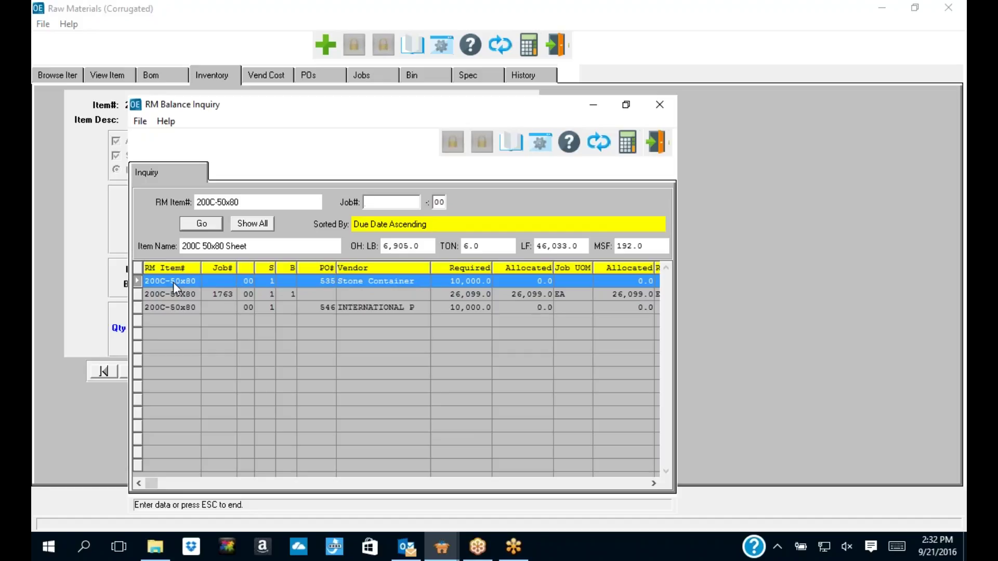
pyautogui.click(651, 483)
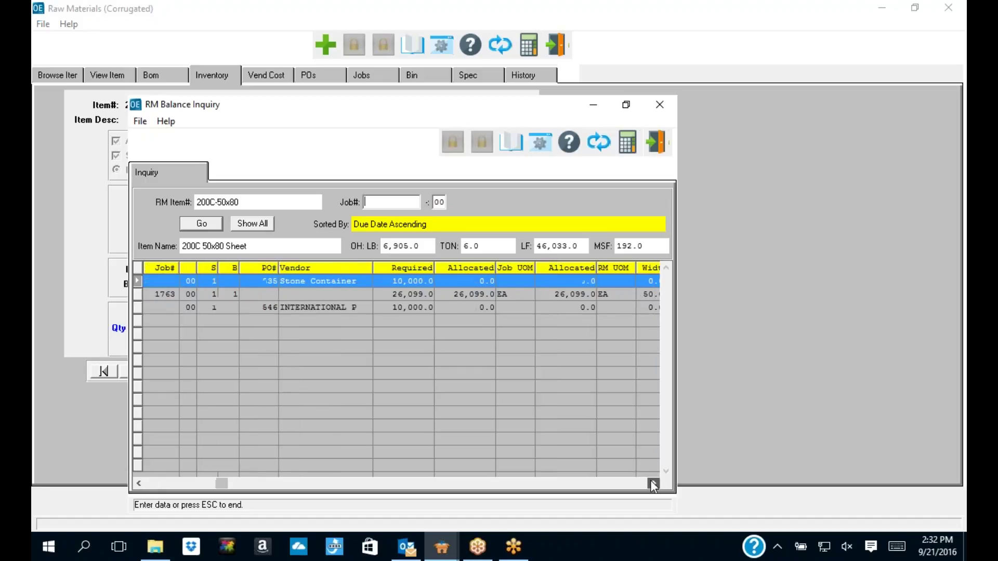
pyautogui.click(652, 483)
pyautogui.click(651, 483)
pyautogui.click(651, 483)
pyautogui.click(653, 483)
pyautogui.click(652, 483)
pyautogui.click(653, 483)
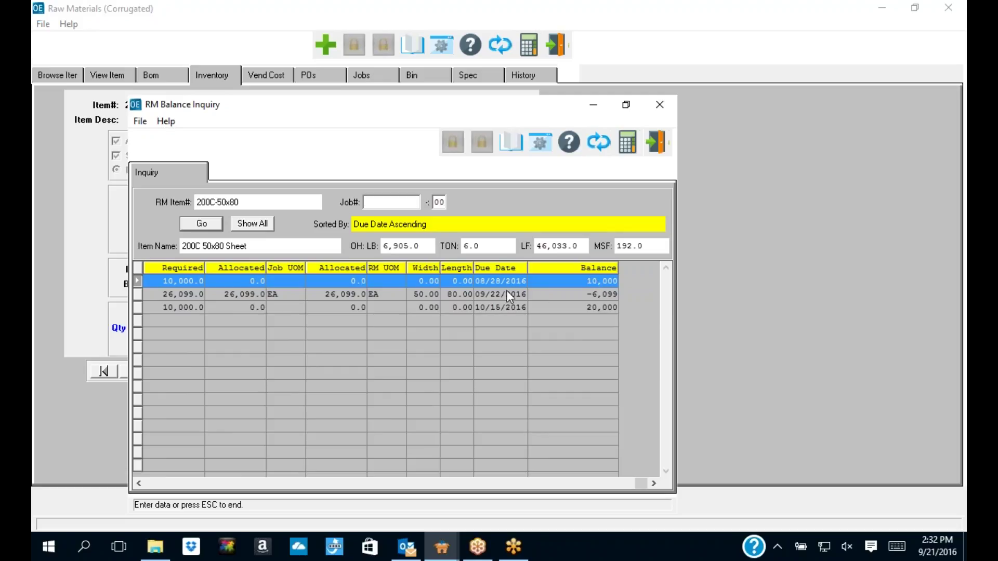
# Step: Compare the projected balances of the job and the two purchase orders by due date, and close the balance inquiry
pyautogui.click(492, 295)
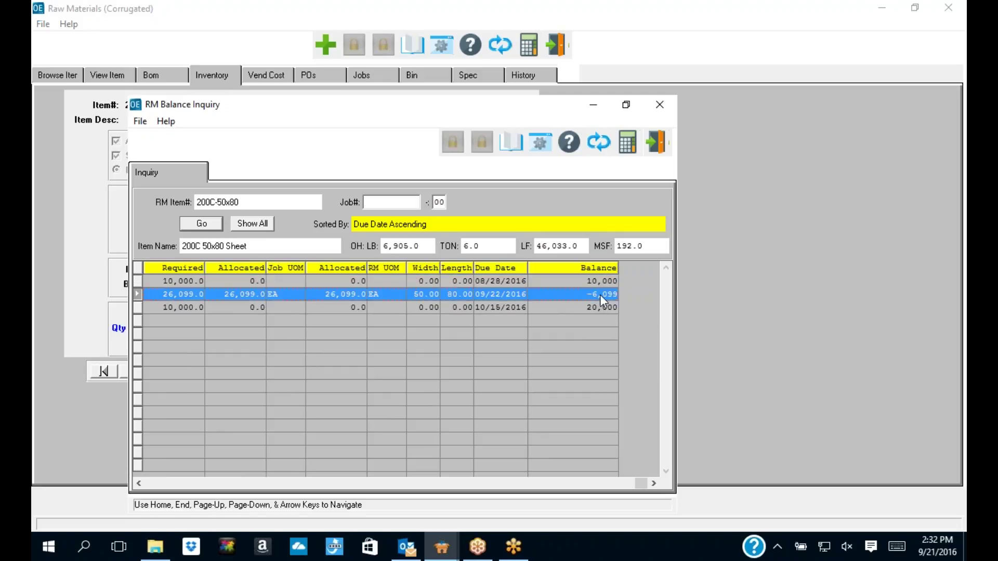
pyautogui.click(466, 309)
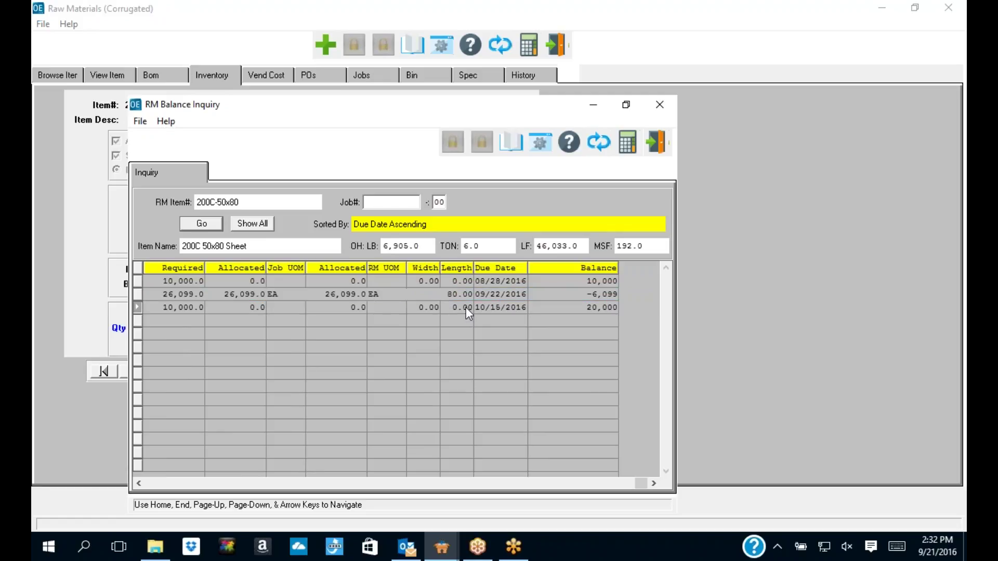
pyautogui.click(493, 295)
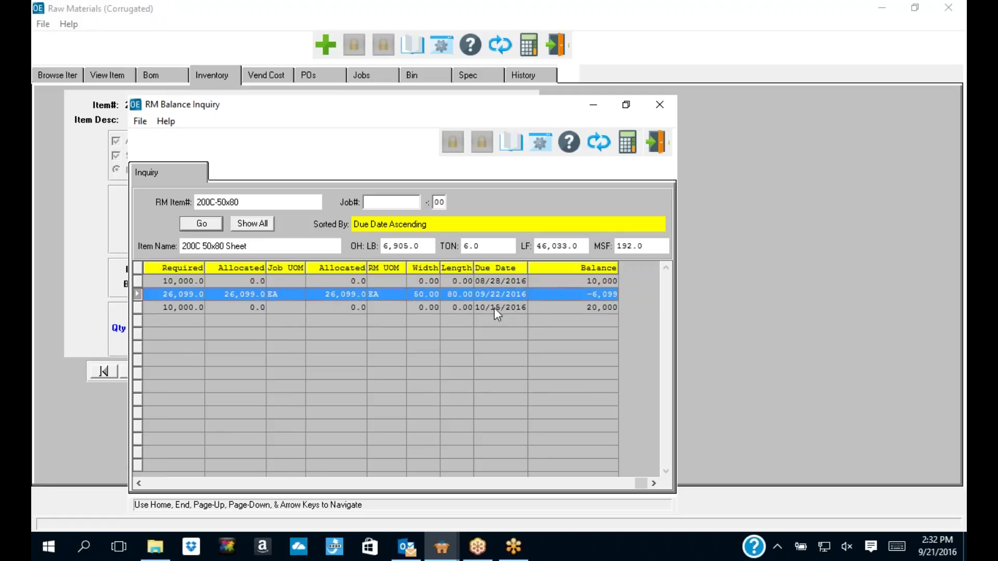
pyautogui.click(494, 307)
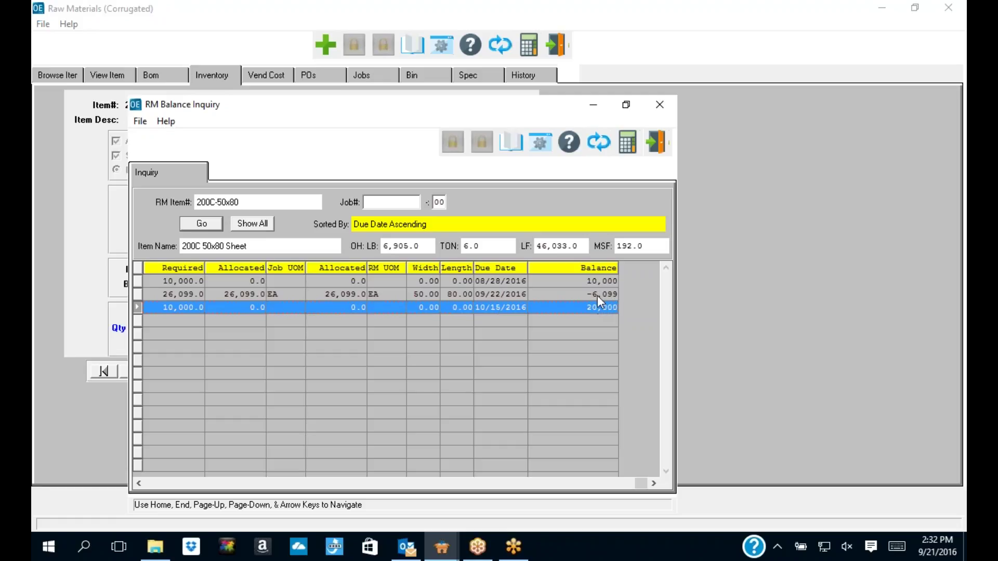
pyautogui.click(593, 280)
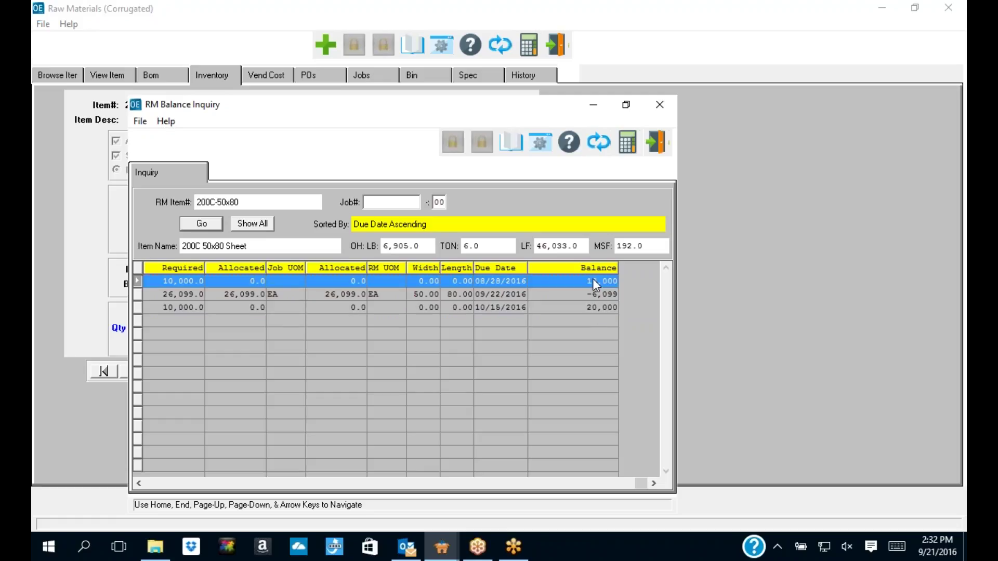
pyautogui.click(656, 142)
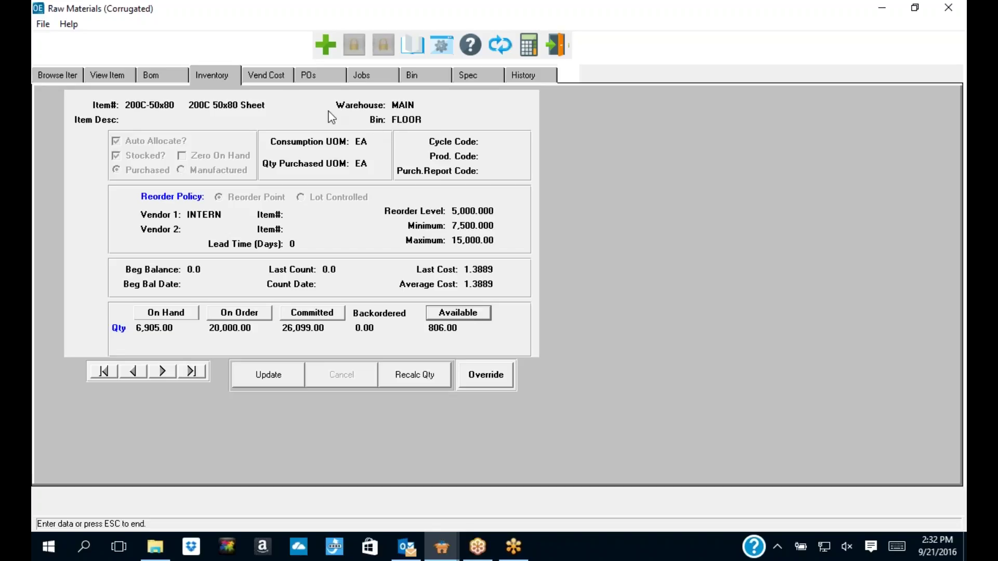
# Step: Examine the cost and Purchased Cost UOM of item 200C-50x80's blank-vendor cost record in update mode, without saving
pyautogui.click(272, 78)
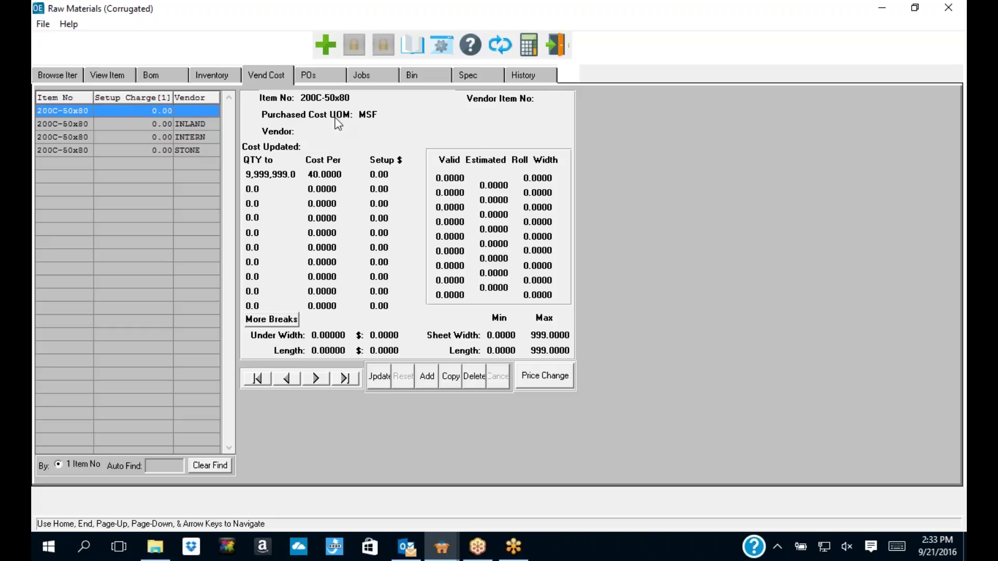
pyautogui.click(376, 379)
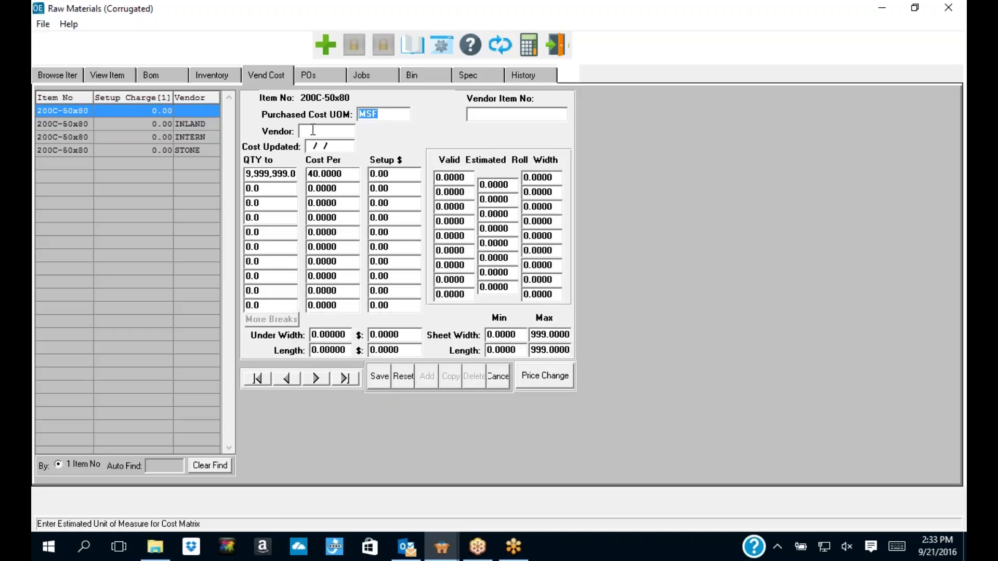
pyautogui.moveTo(351, 172); pyautogui.dragTo(304, 176)
pyautogui.click(378, 114)
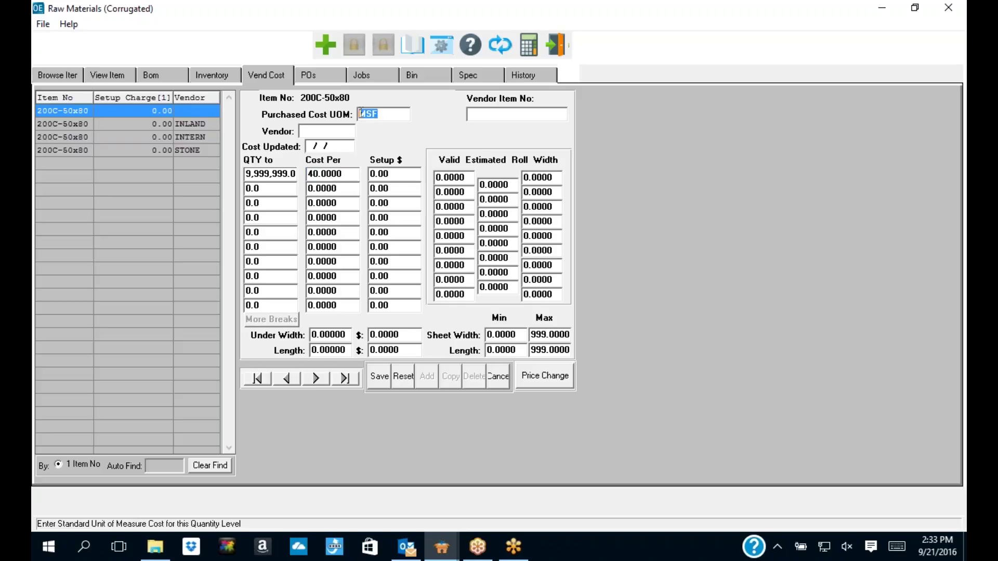
pyautogui.click(498, 376)
# Step: Compare the cost records and sheet size limits of vendors INLAND, INTERN and STONE for item 200C-50x80
pyautogui.click(203, 123)
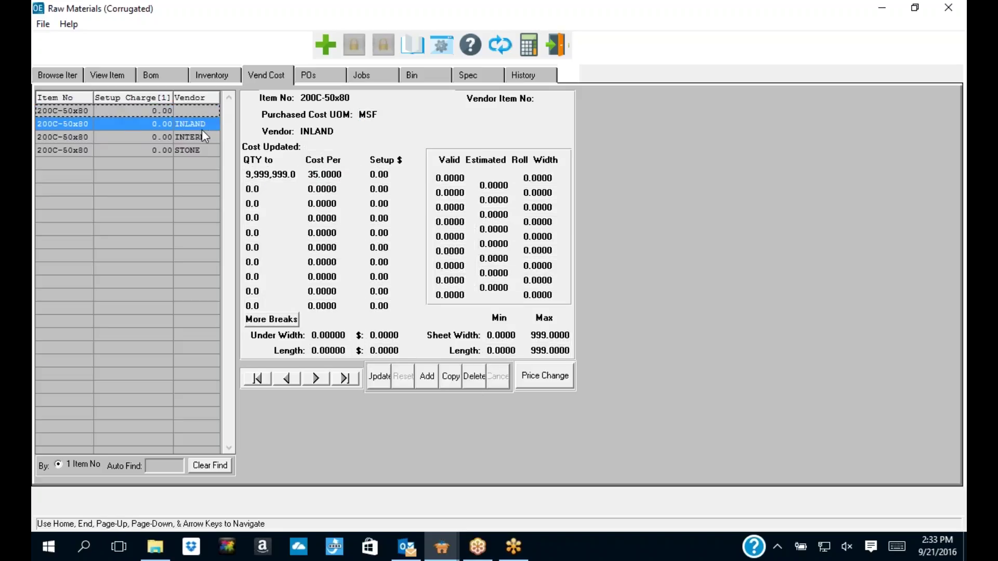
pyautogui.click(204, 137)
pyautogui.click(196, 127)
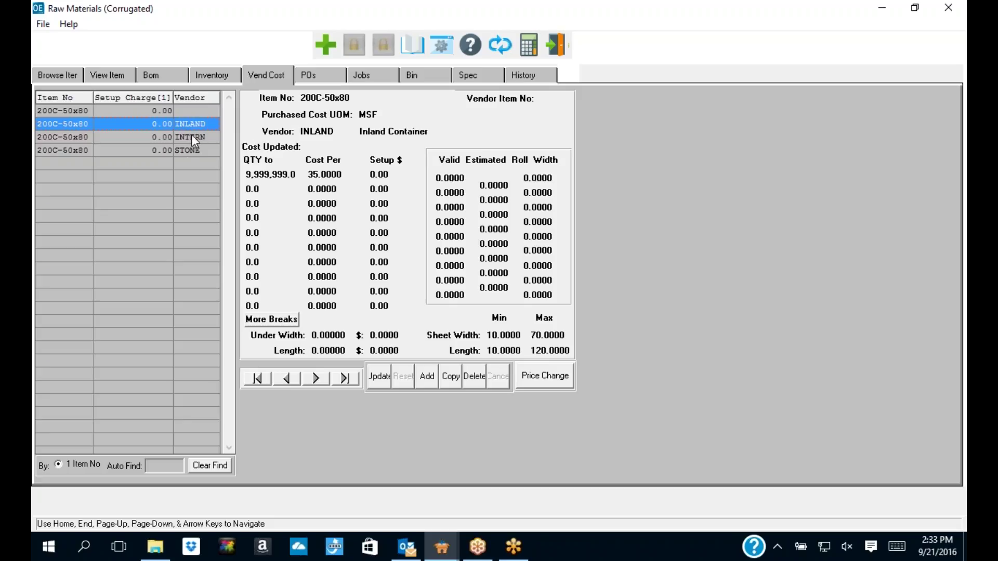
pyautogui.click(190, 111)
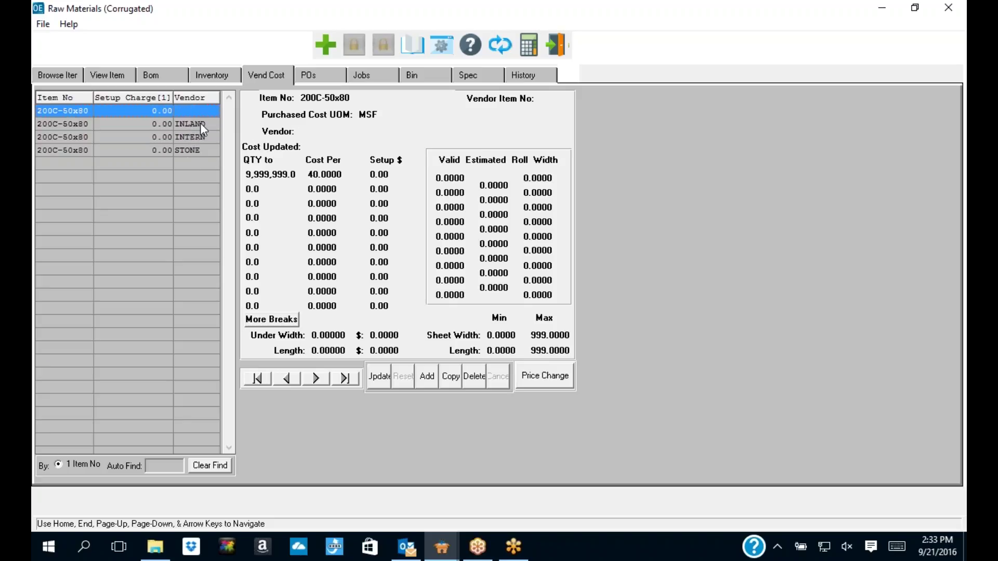
pyautogui.click(200, 122)
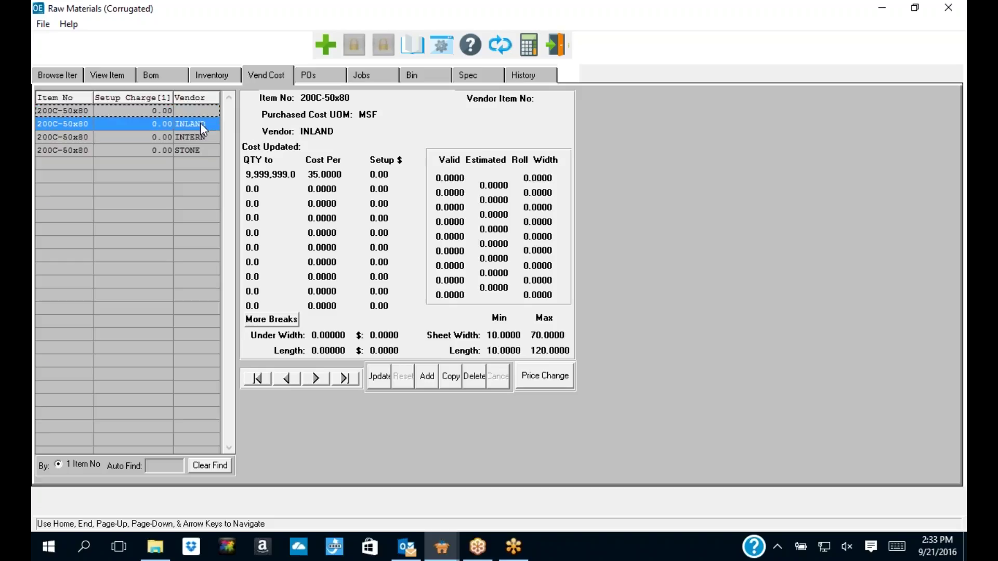
pyautogui.click(199, 137)
pyautogui.click(194, 147)
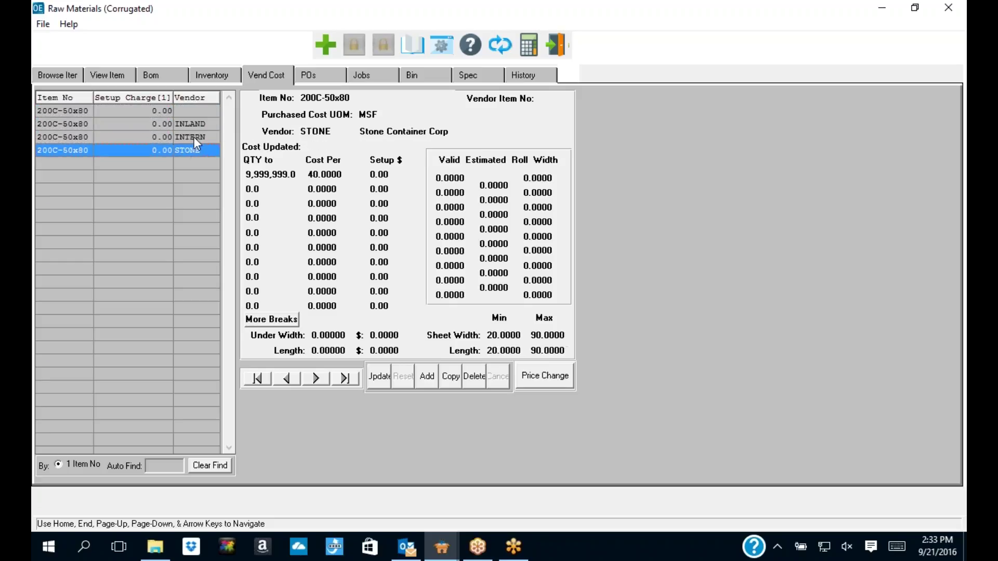
pyautogui.click(196, 123)
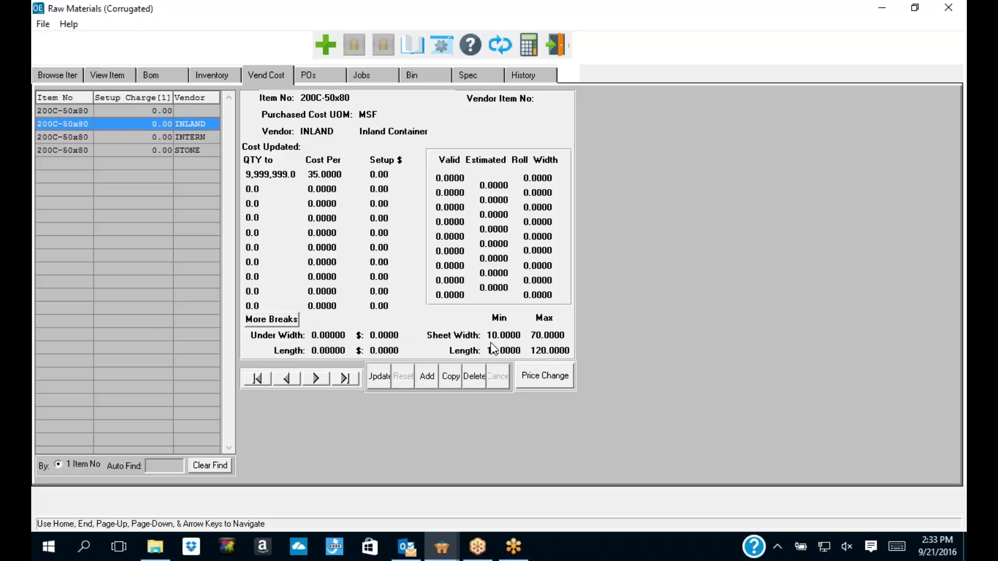
# Step: Set the quantity breaks of vendor INLAND's cost record for item 200C-50x80 to 5, 10, 25 and 9,999,999
pyautogui.click(377, 380)
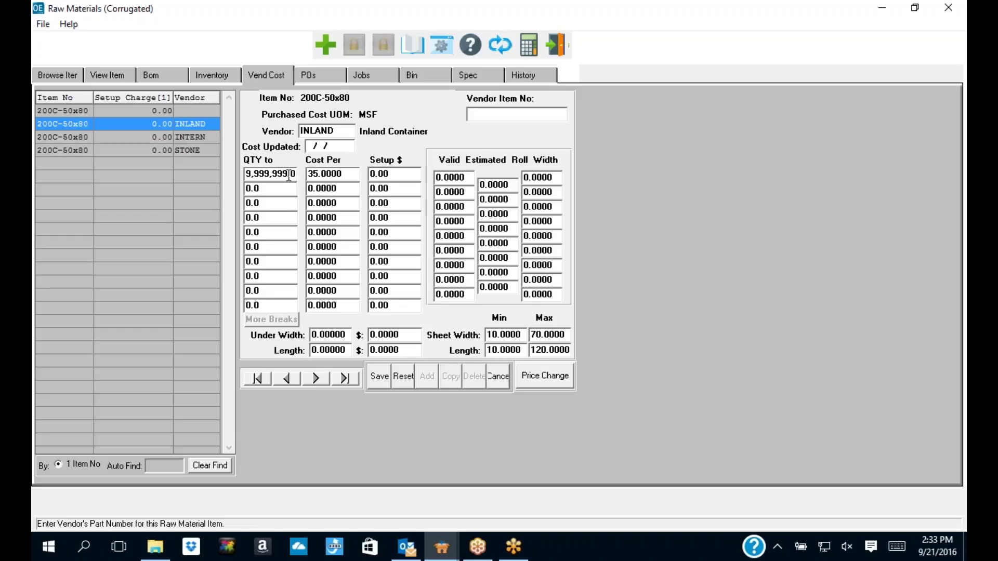
pyautogui.moveTo(297, 173); pyautogui.dragTo(222, 169)
pyautogui.write('5')
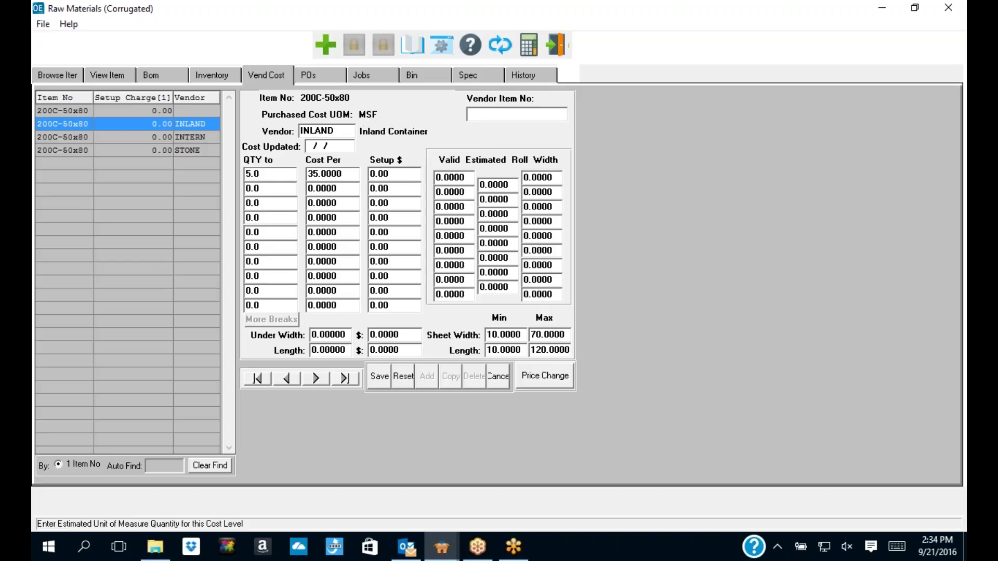
pyautogui.moveTo(264, 174); pyautogui.dragTo(238, 194)
pyautogui.write('10')
pyautogui.press('Tab')
pyautogui.press('Tab')
pyautogui.write('969')
pyautogui.press('BackSpace')
pyautogui.press('BackSpace')
pyautogui.press('BackSpace')
pyautogui.write('09999999')
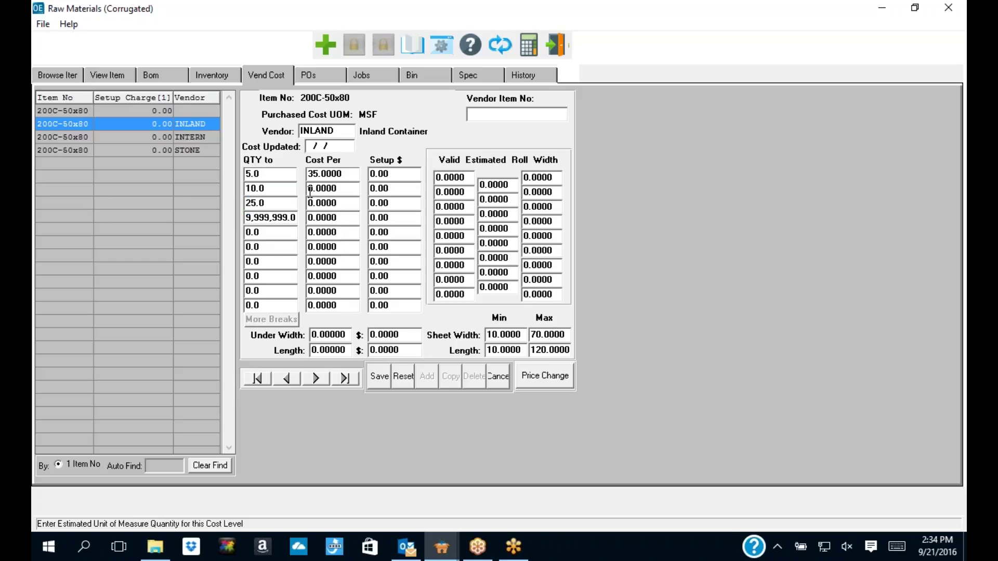
# Step: Set the cost per unit for INLAND's 10, 25 and 9,999,999 quantity breaks to 33, 31 and 25
pyautogui.click(338, 188)
pyautogui.write('33')
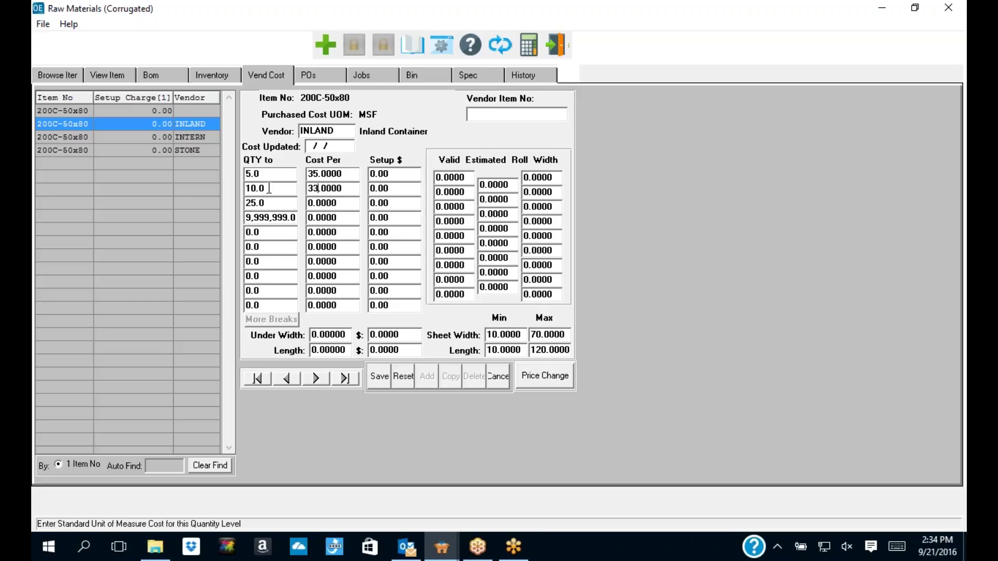
pyautogui.press('Tab')
pyautogui.write('31')
pyautogui.press('Tab')
pyautogui.write('25')
# Step: Check INLAND's minimum and maximum sheet width limits and save the vendor cost record
pyautogui.moveTo(522, 338); pyautogui.dragTo(484, 337)
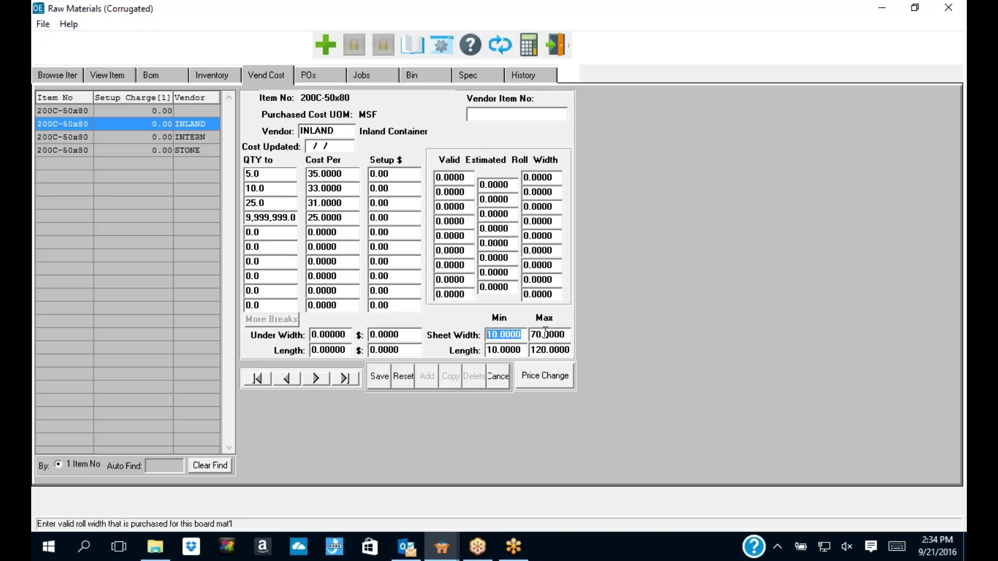
pyautogui.moveTo(565, 334); pyautogui.dragTo(531, 335)
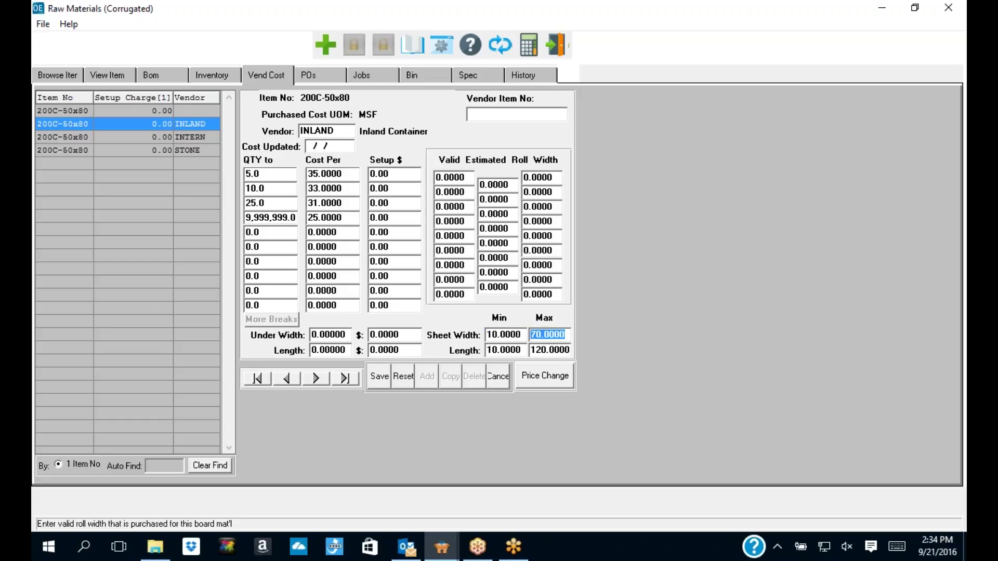
pyautogui.moveTo(493, 336); pyautogui.dragTo(487, 336)
pyautogui.doubleClick(496, 336)
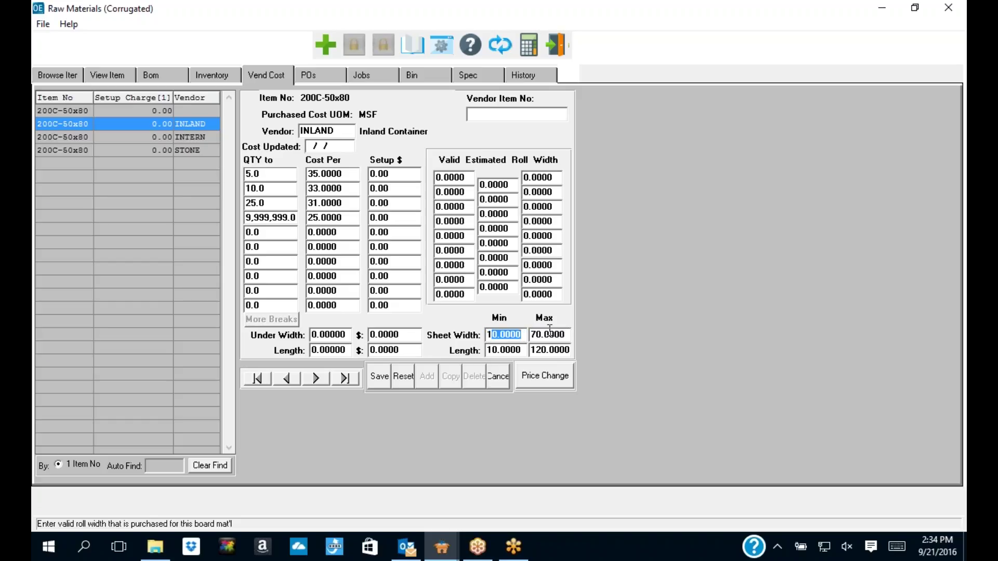
pyautogui.click(568, 334)
pyautogui.moveTo(568, 334); pyautogui.dragTo(531, 335)
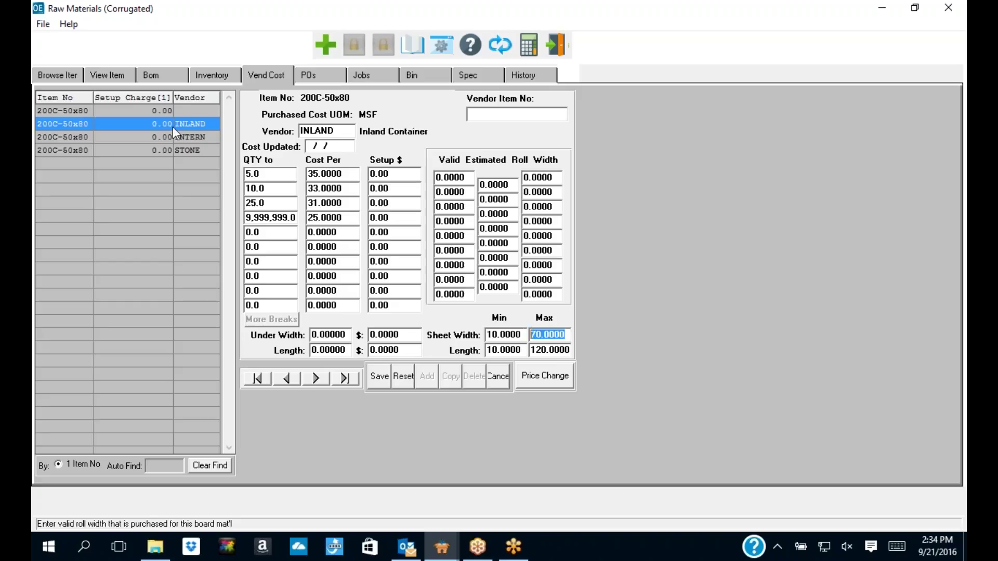
pyautogui.click(387, 375)
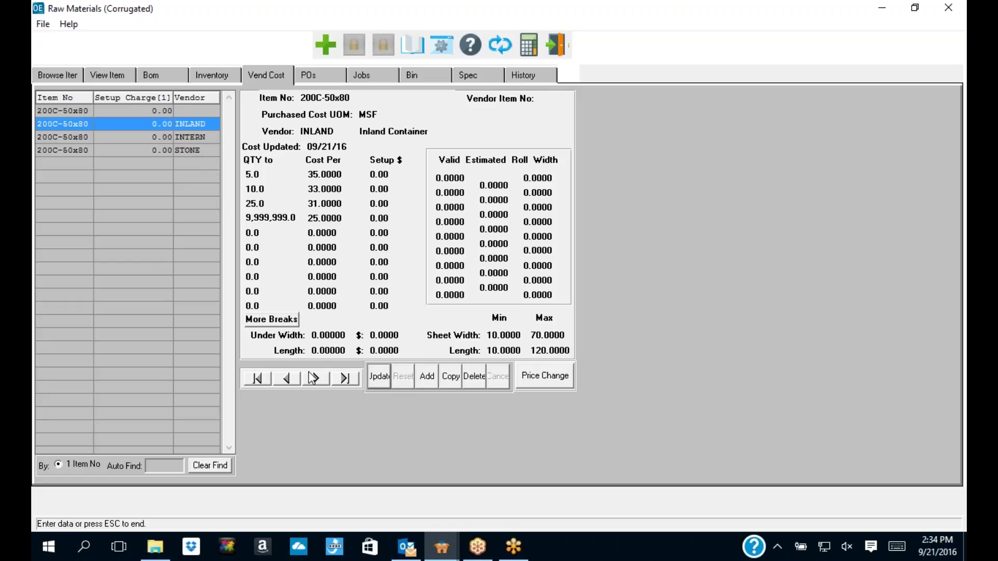
# Step: Examine the Under Width charge fields of INLAND's cost record in update mode, without saving
pyautogui.click(379, 375)
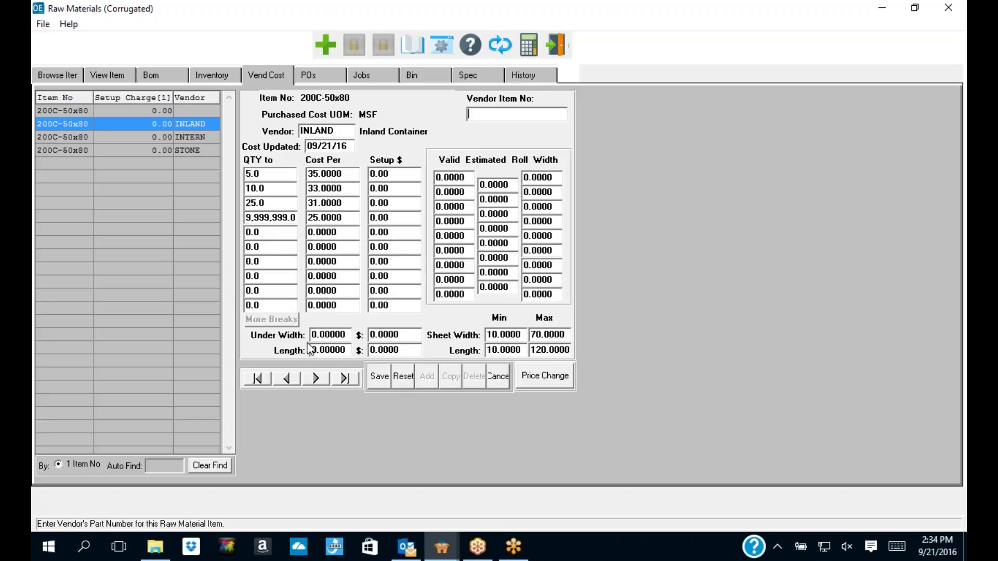
pyautogui.click(338, 334)
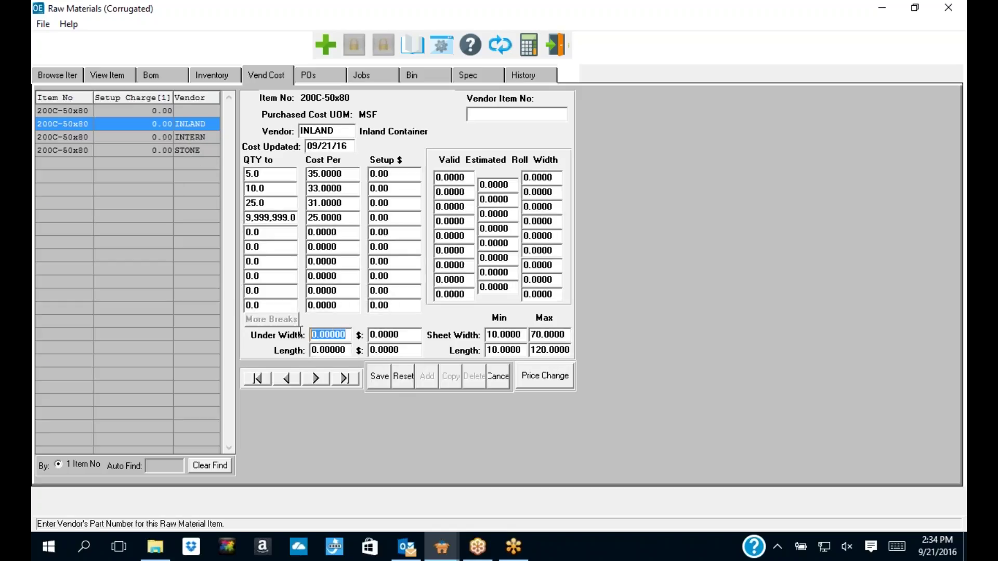
pyautogui.click(499, 380)
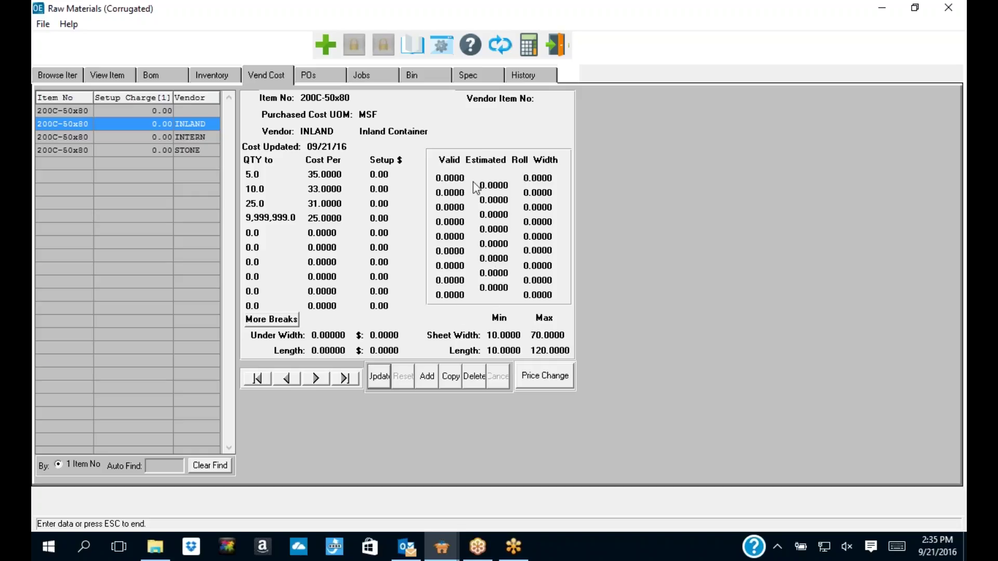
# Step: Try valid estimated roll widths of 22, 23 and 24 on INLAND's cost record, and discard the changes
pyautogui.click(379, 377)
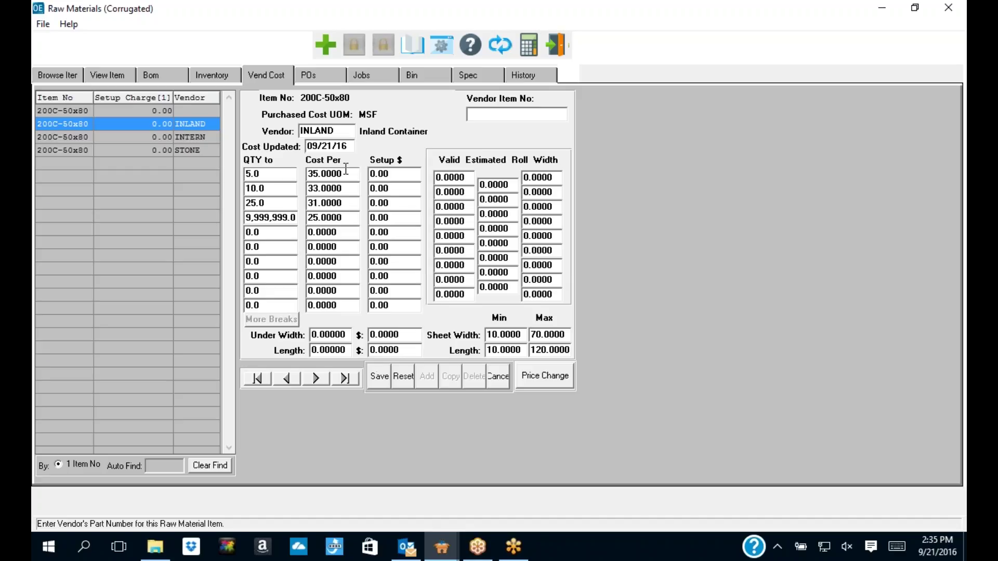
pyautogui.moveTo(466, 177); pyautogui.dragTo(430, 176)
pyautogui.moveTo(466, 206); pyautogui.dragTo(419, 204)
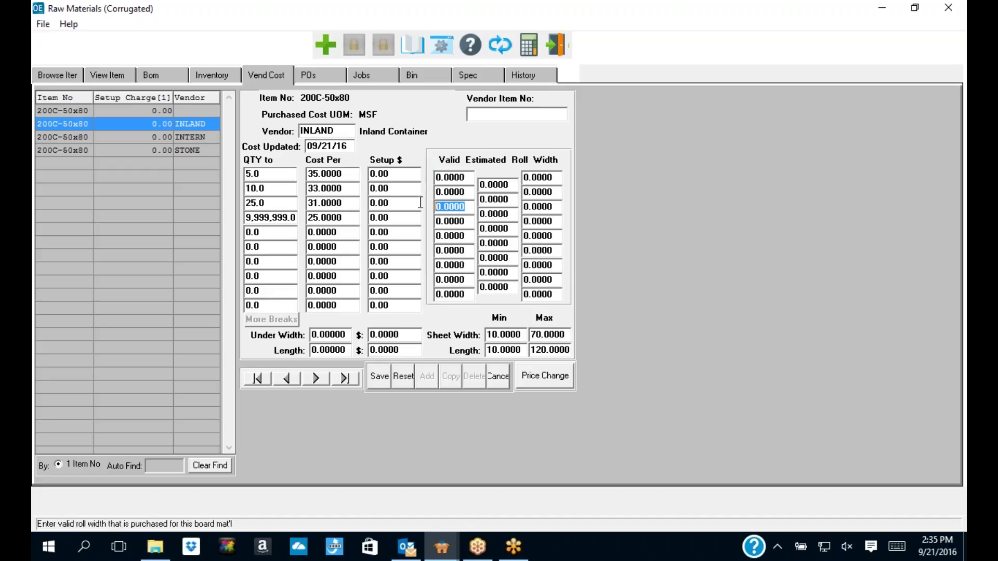
pyautogui.click(468, 177)
pyautogui.write('22')
pyautogui.press('Tab')
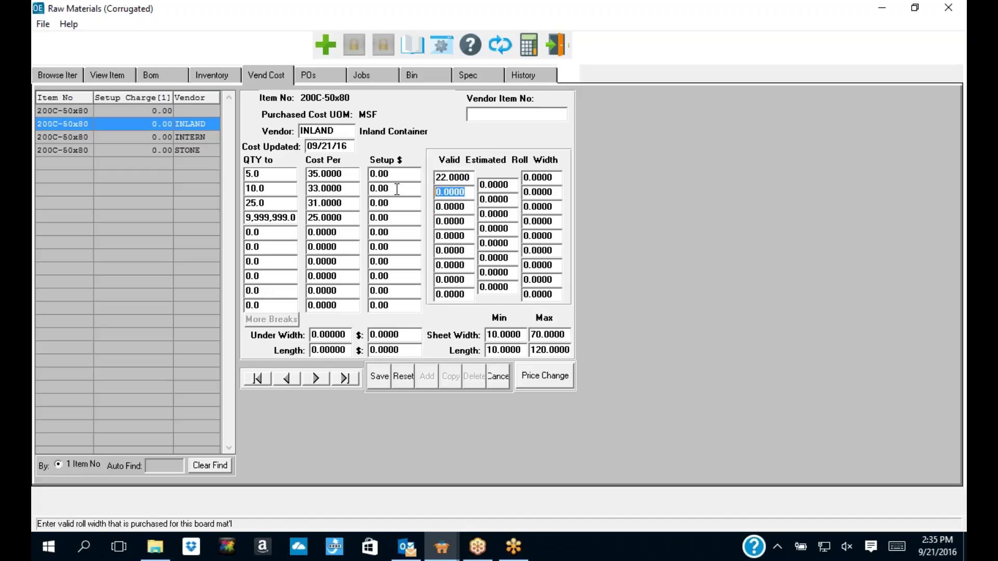
pyautogui.write('23')
pyautogui.press('Tab')
pyautogui.write('24')
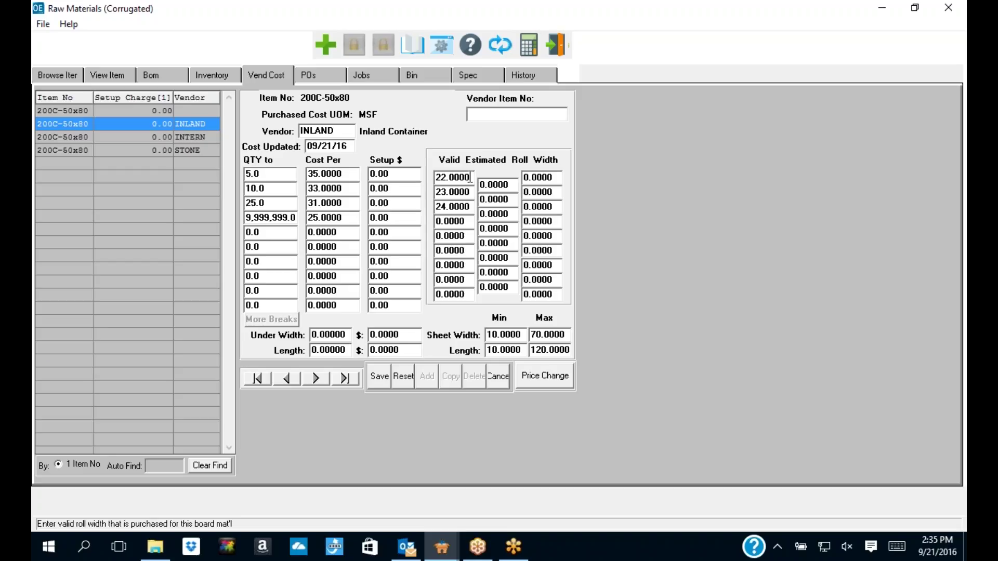
pyautogui.click(469, 191)
pyautogui.click(497, 379)
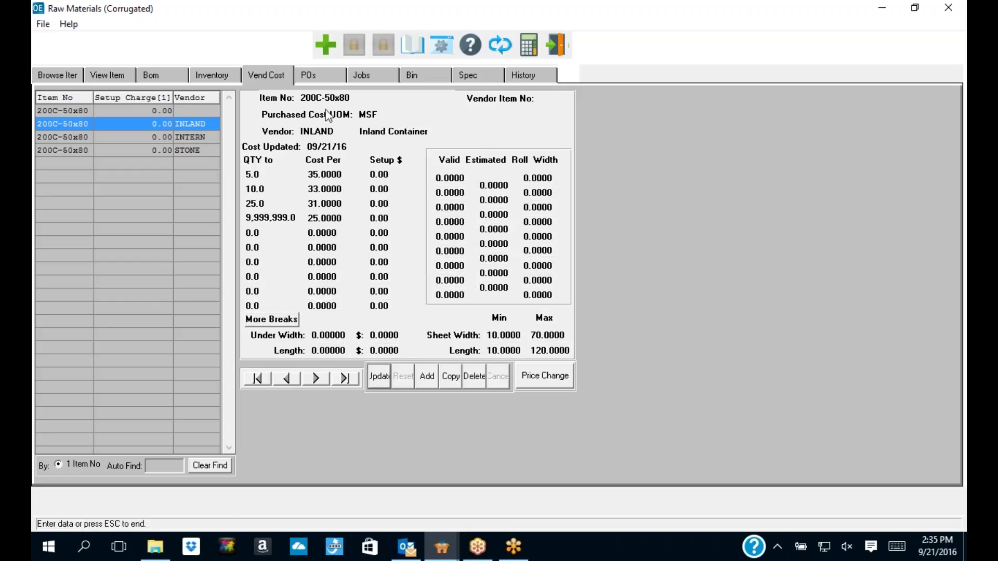
# Step: Review the purchase orders, jobs, inventory quantities and bin balances of item 200C-50x80
pyautogui.click(331, 74)
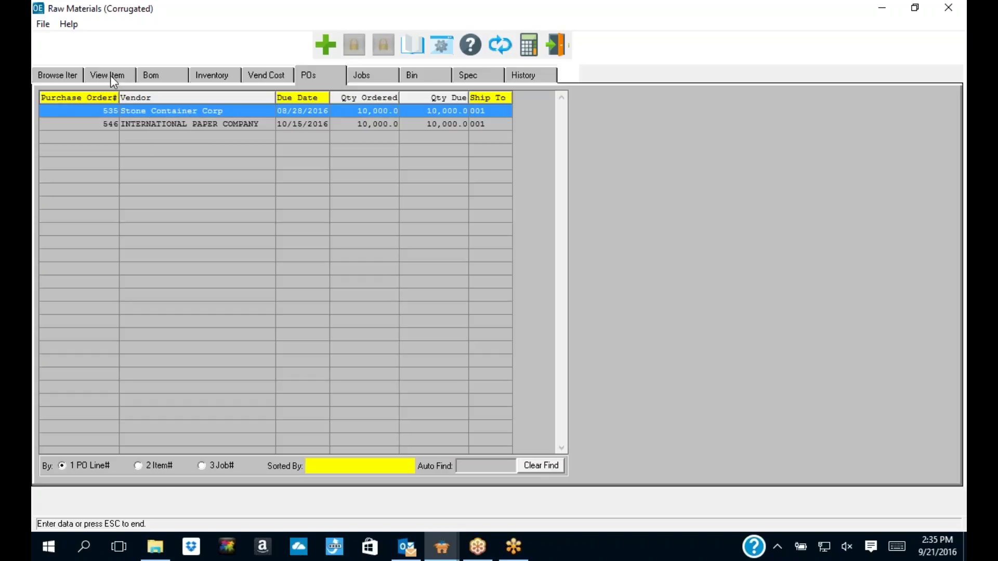
pyautogui.click(364, 74)
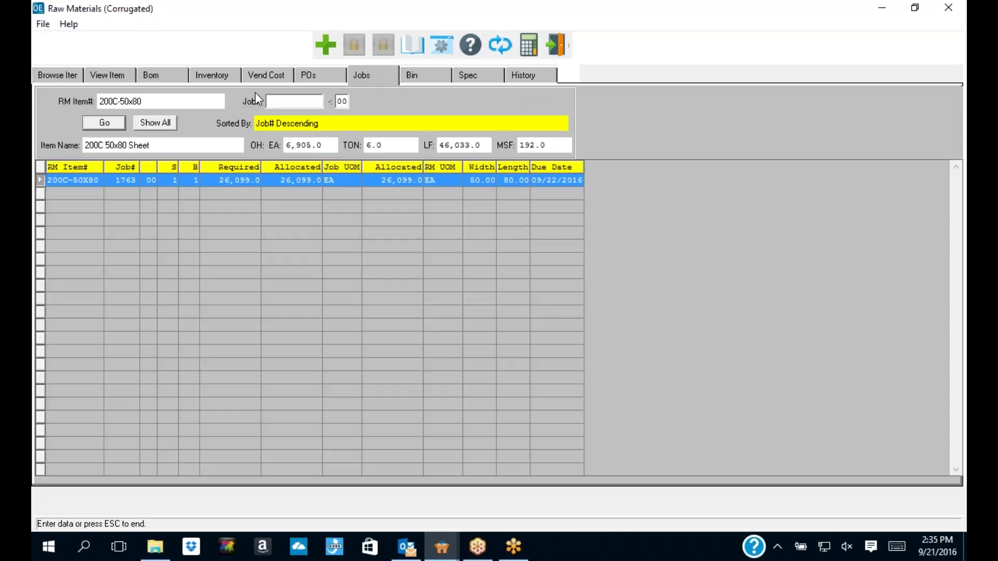
pyautogui.click(212, 73)
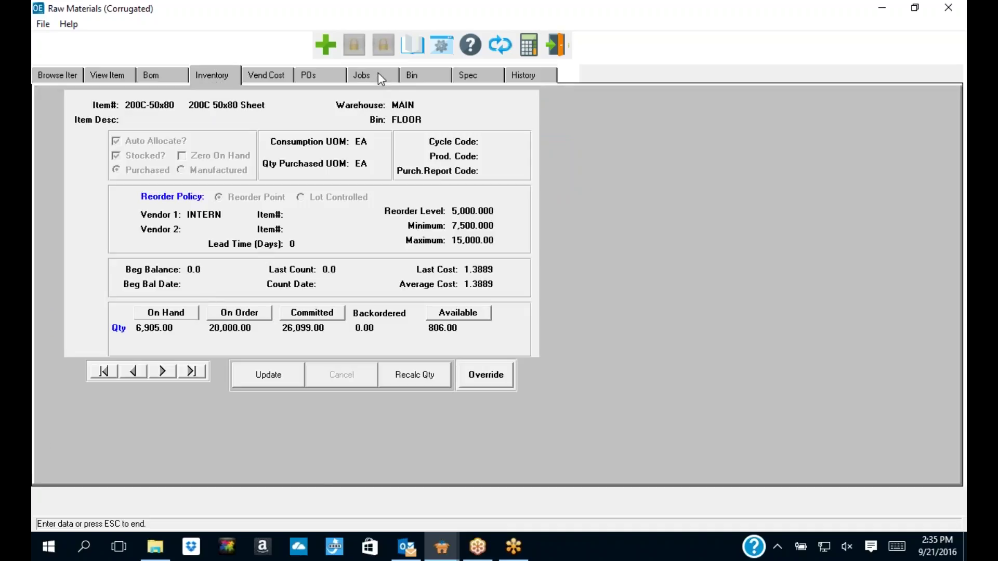
pyautogui.click(430, 78)
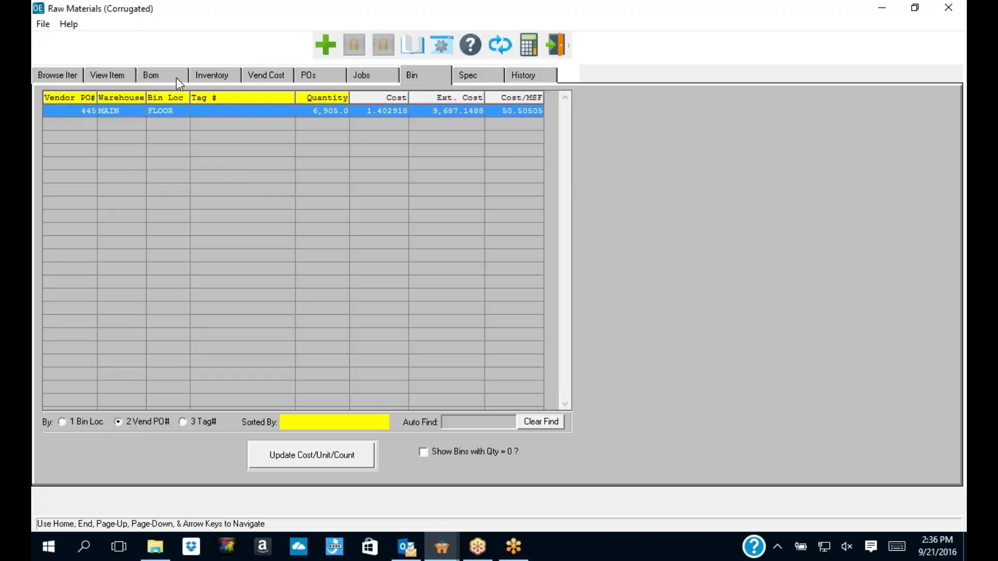
pyautogui.click(228, 78)
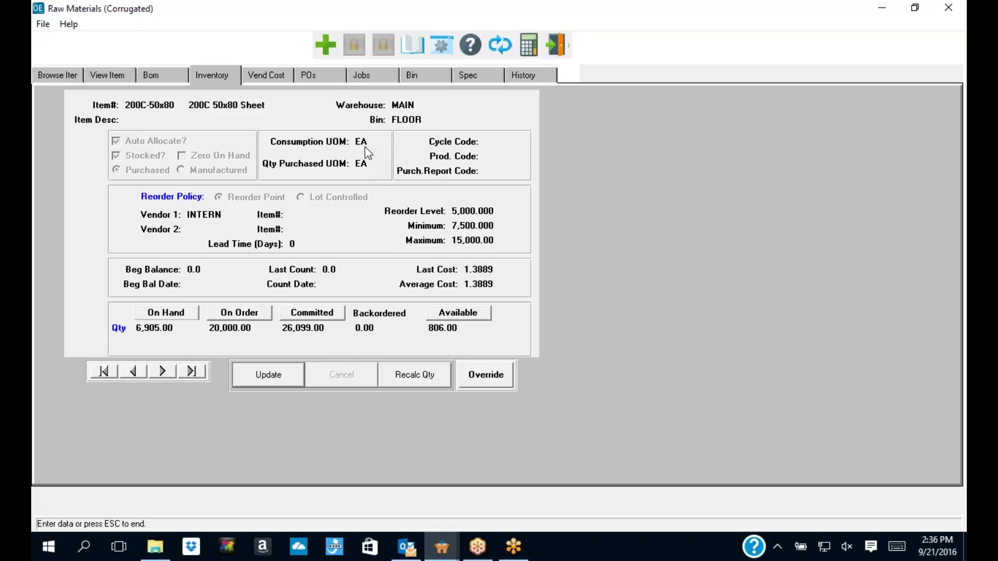
# Step: Override the item's inventory record with the password, enter the Consumption and Qty Purchased UOM fields, and cancel the edit
pyautogui.click(482, 375)
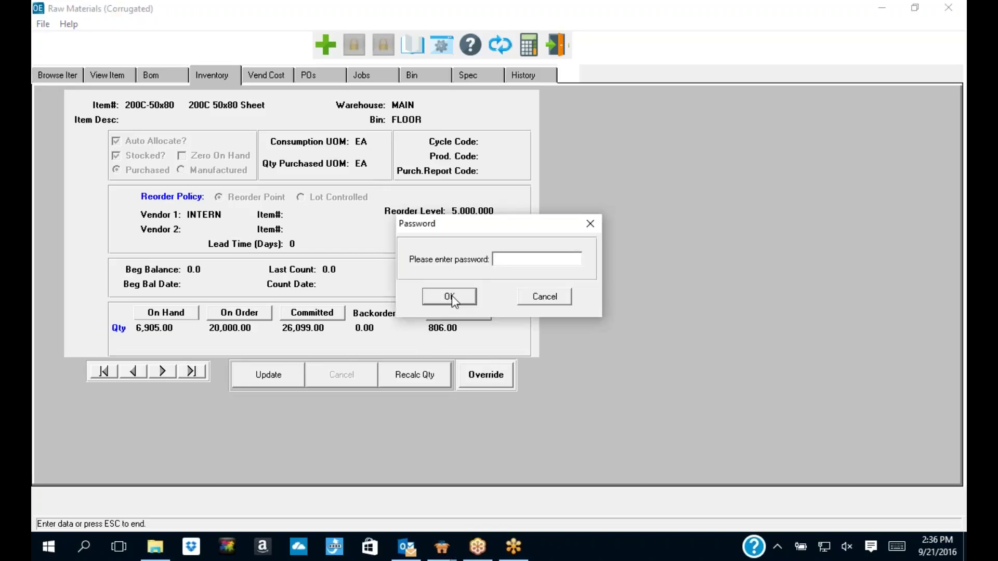
pyautogui.write('****')
pyautogui.click(451, 295)
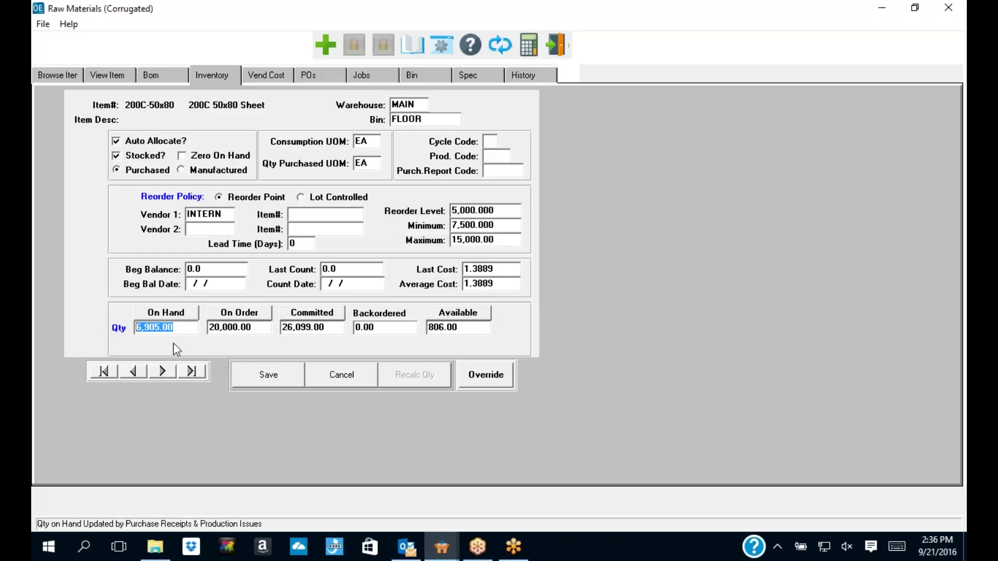
pyautogui.click(373, 146)
pyautogui.click(373, 164)
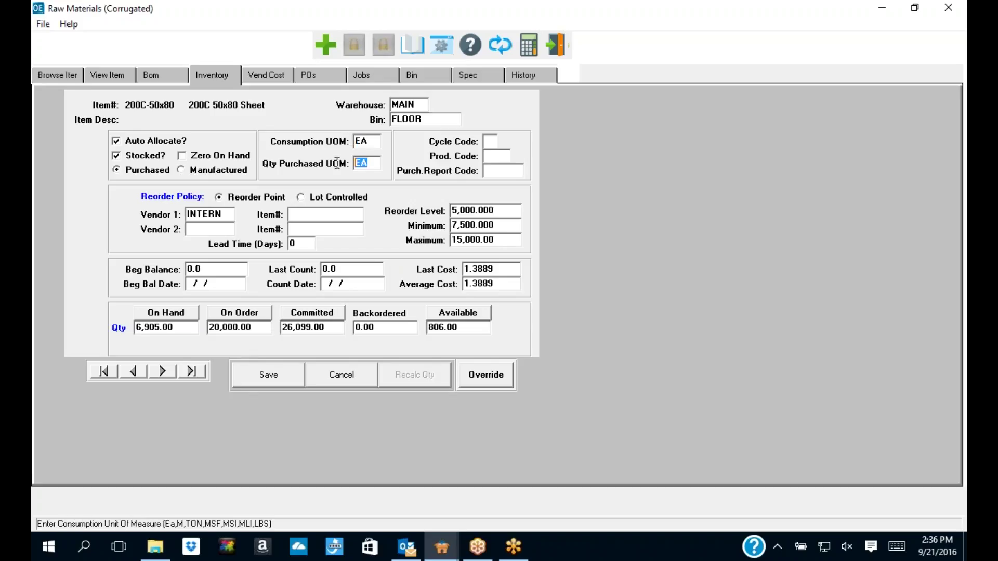
pyautogui.click(356, 374)
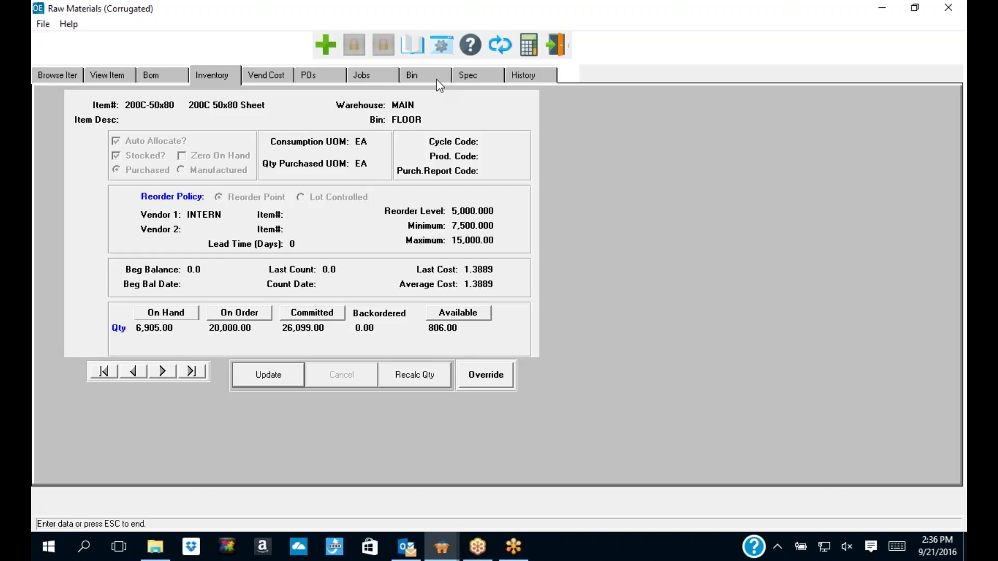
# Step: Open the raw material quantity recalculation, try its zero-quantity bin, negative-quantity bin and estimated materials options, and cancel
pyautogui.click(416, 377)
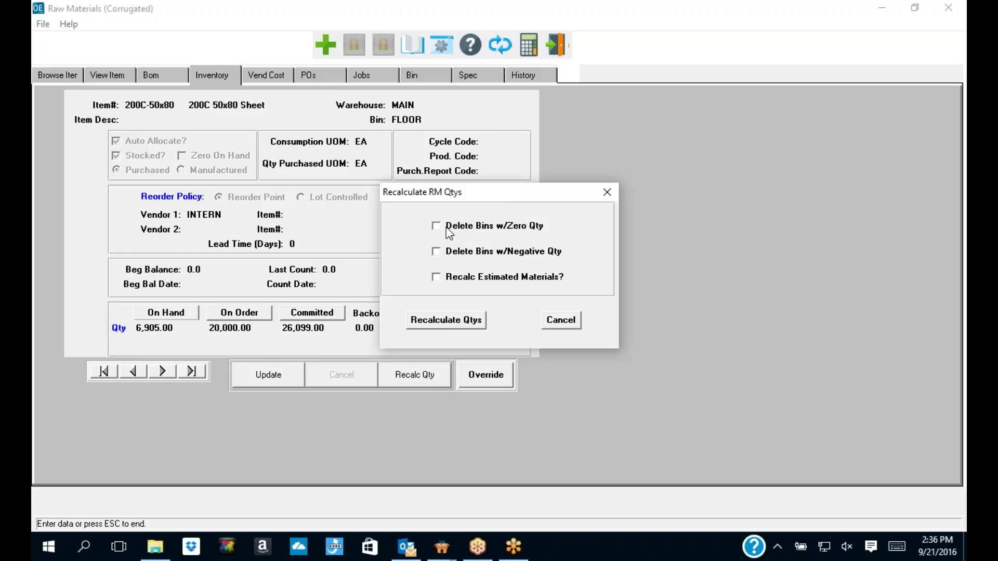
pyautogui.moveTo(507, 192); pyautogui.dragTo(603, 179)
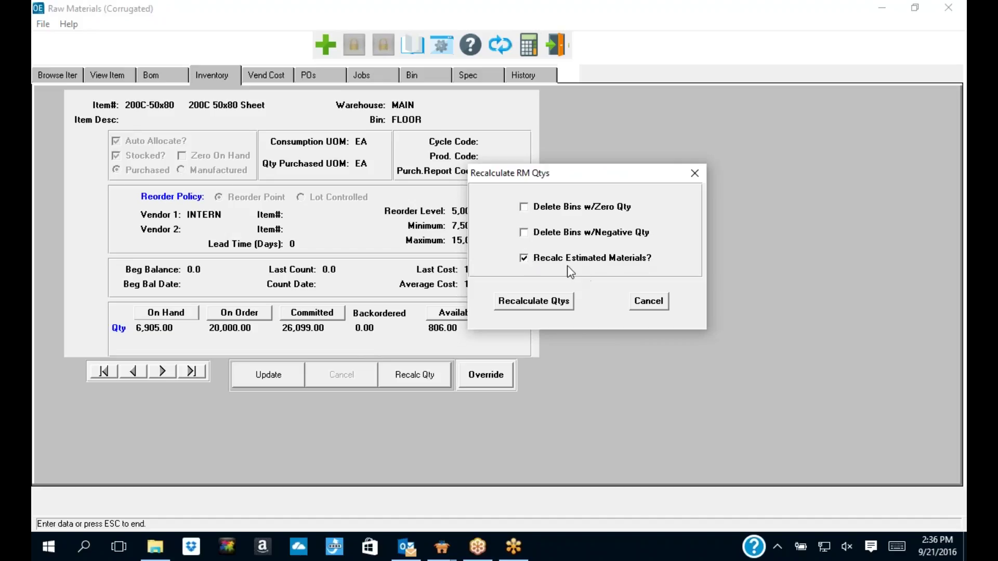
pyautogui.click(524, 232)
pyautogui.click(525, 208)
pyautogui.click(523, 233)
pyautogui.click(648, 302)
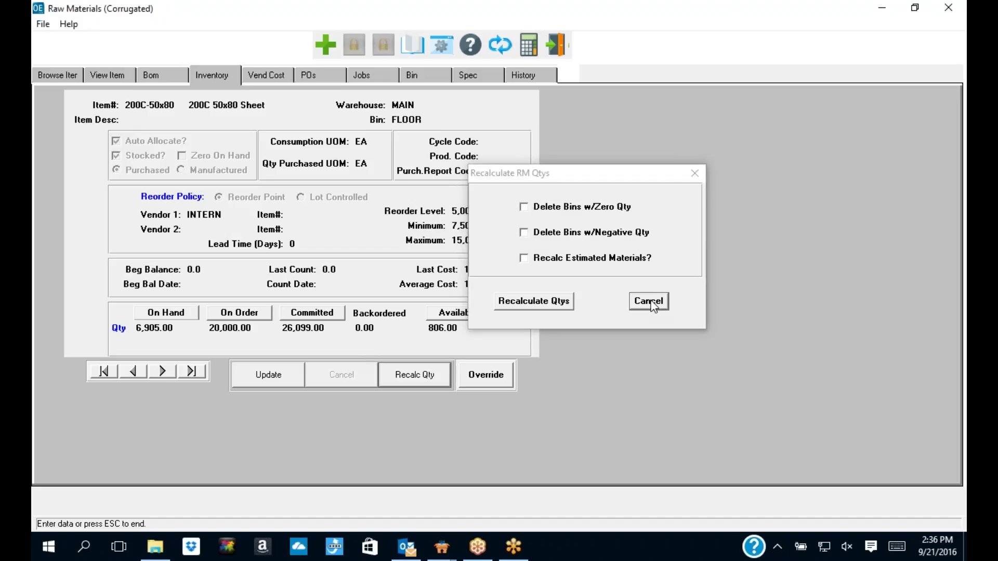
# Step: Display the item's bin balances, specifications and transaction history in turn
pyautogui.click(435, 78)
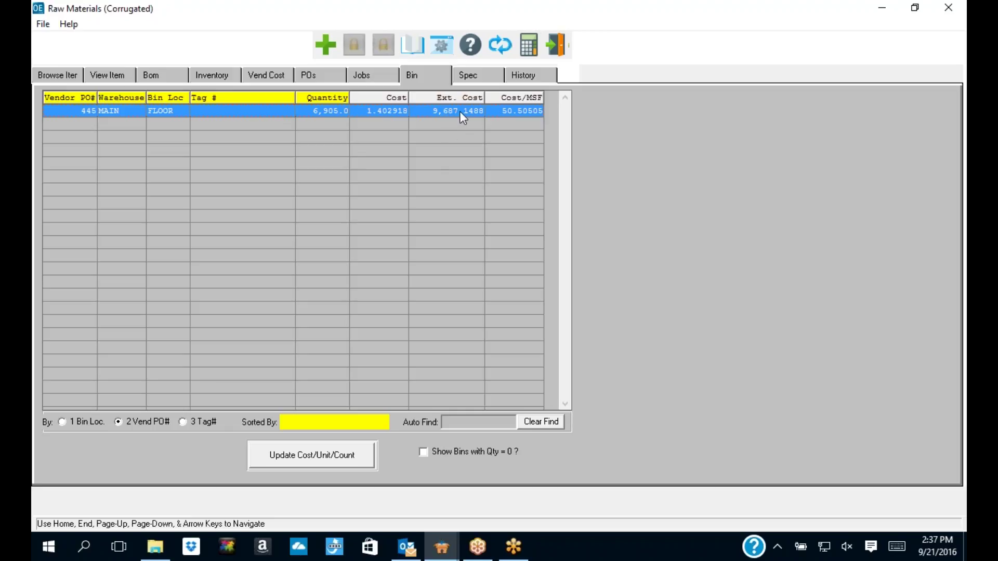
pyautogui.click(482, 75)
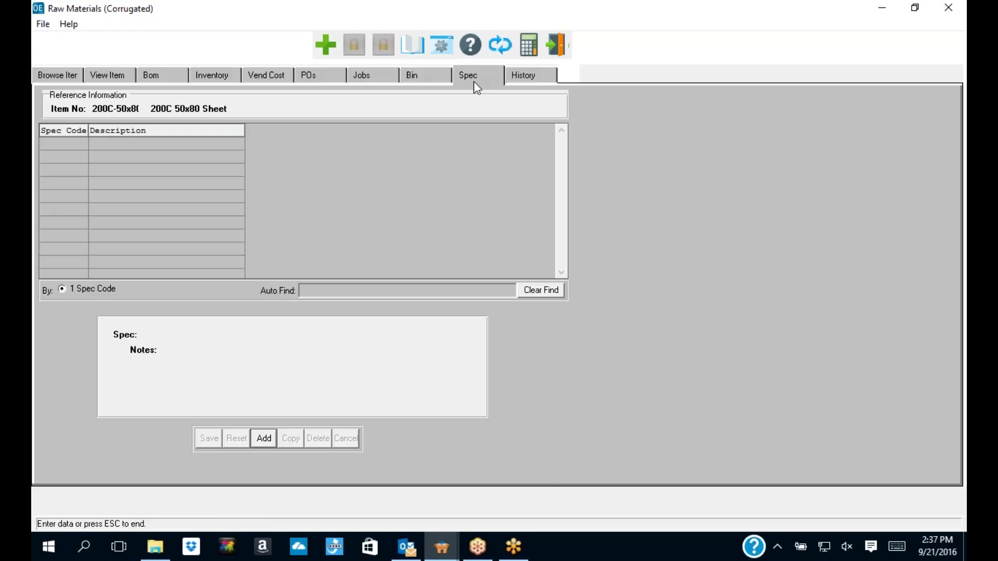
pyautogui.click(523, 76)
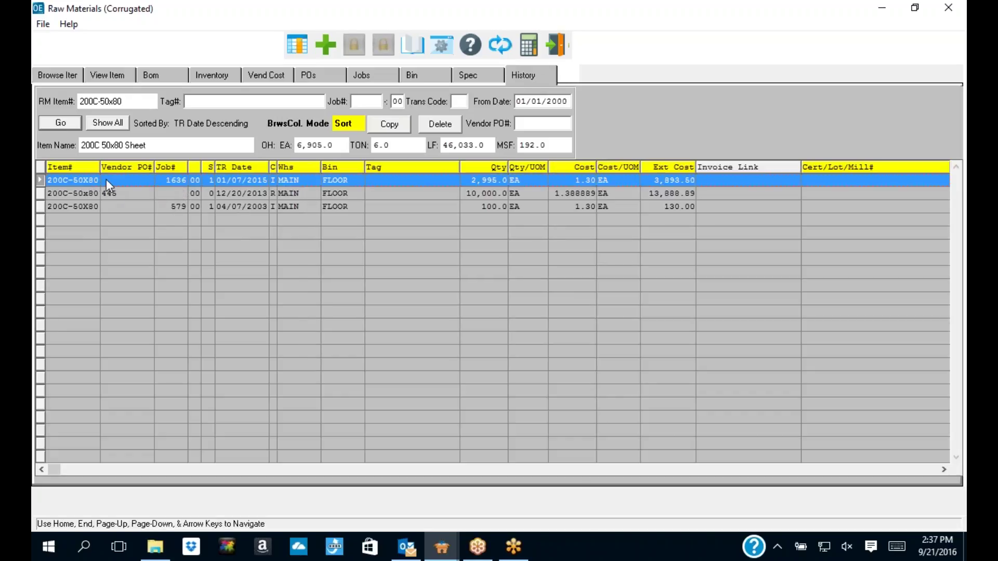
# Step: Examine the item's issue and receipt history rows, including the quantity received on vendor PO 445
pyautogui.click(272, 191)
pyautogui.click(273, 208)
pyautogui.click(268, 178)
pyautogui.click(276, 208)
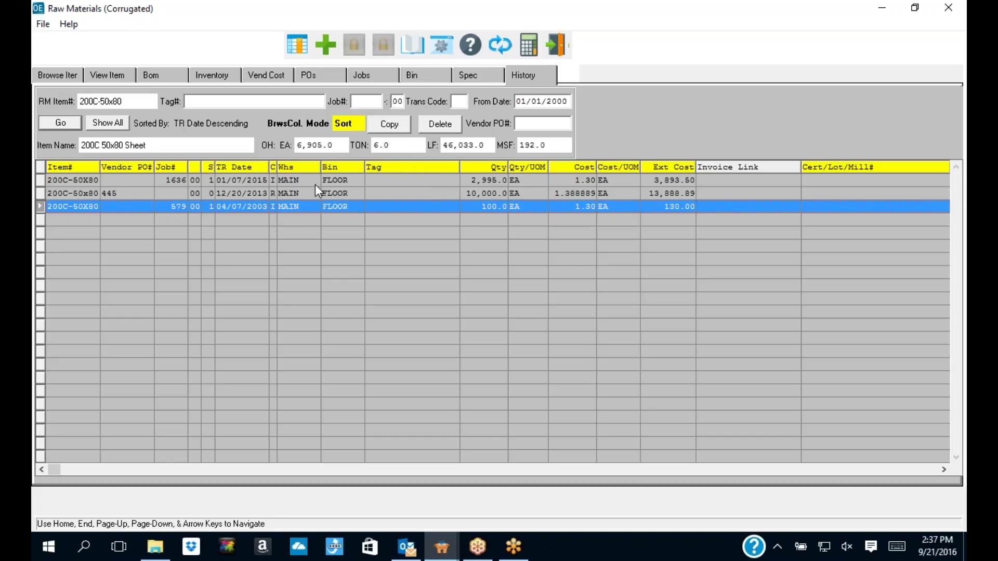
pyautogui.click(479, 195)
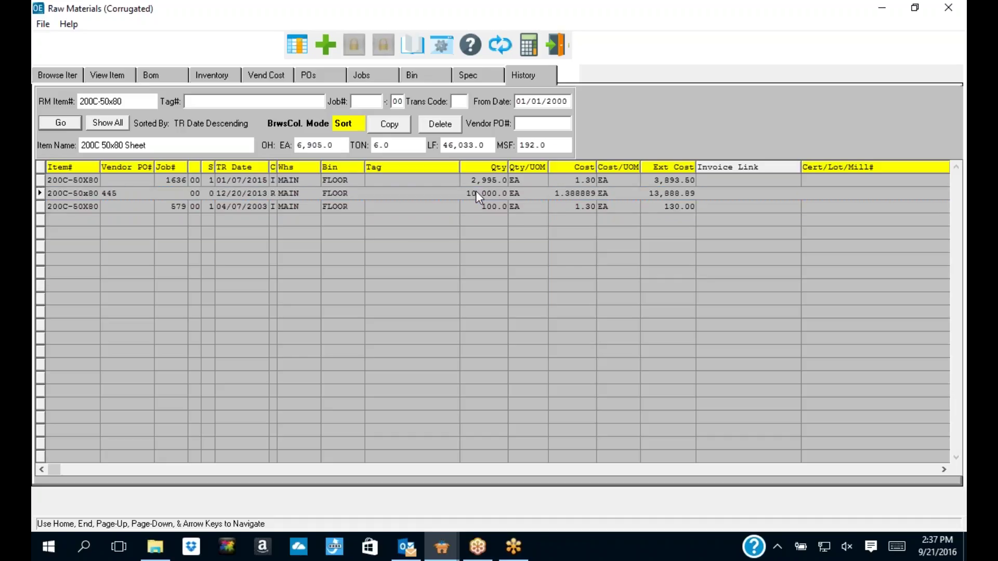
pyautogui.click(475, 191)
pyautogui.doubleClick(510, 191)
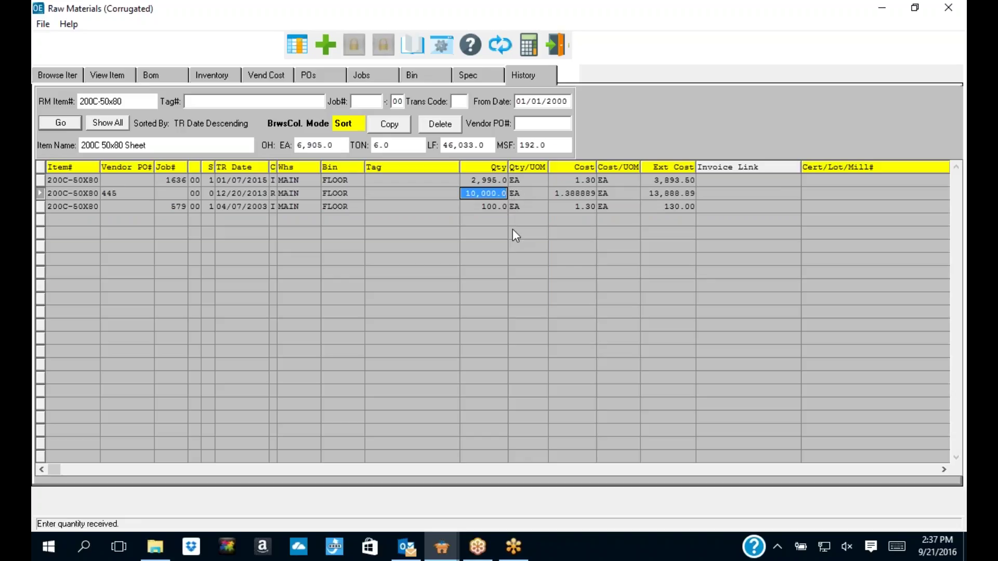
pyautogui.click(495, 191)
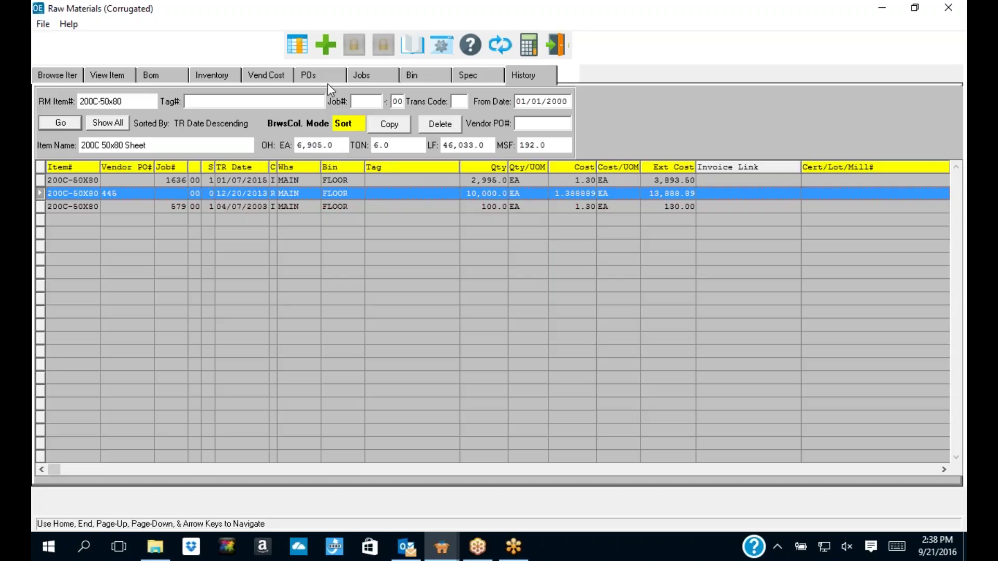
# Step: Clear the item number search in the raw materials list and open item 200 C
pyautogui.click(76, 74)
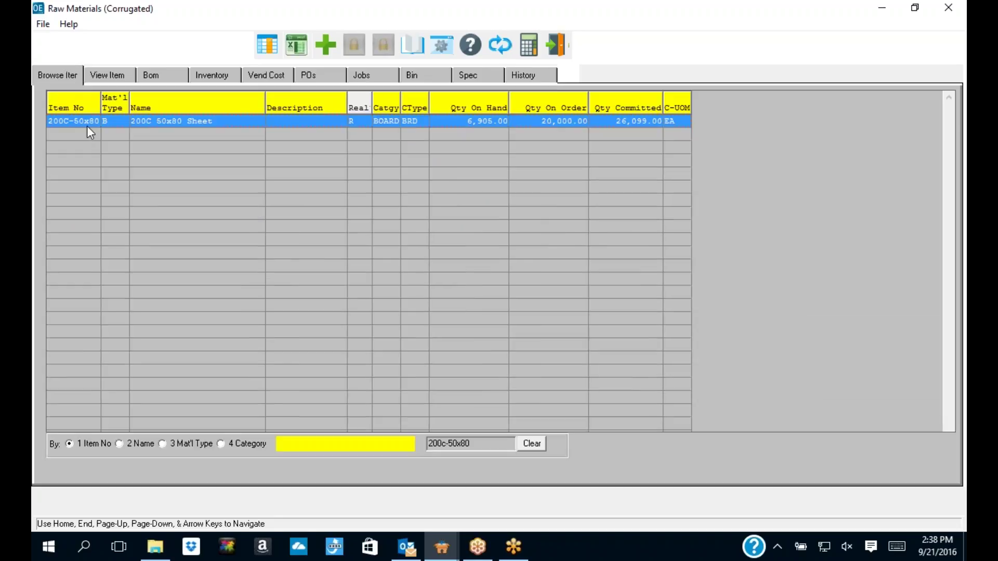
pyautogui.click(528, 443)
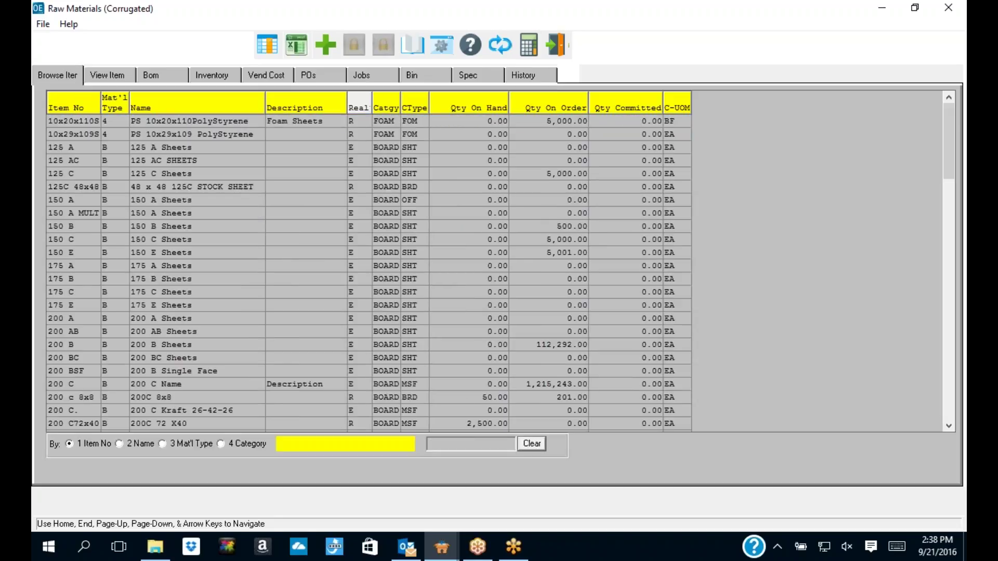
pyautogui.doubleClick(498, 384)
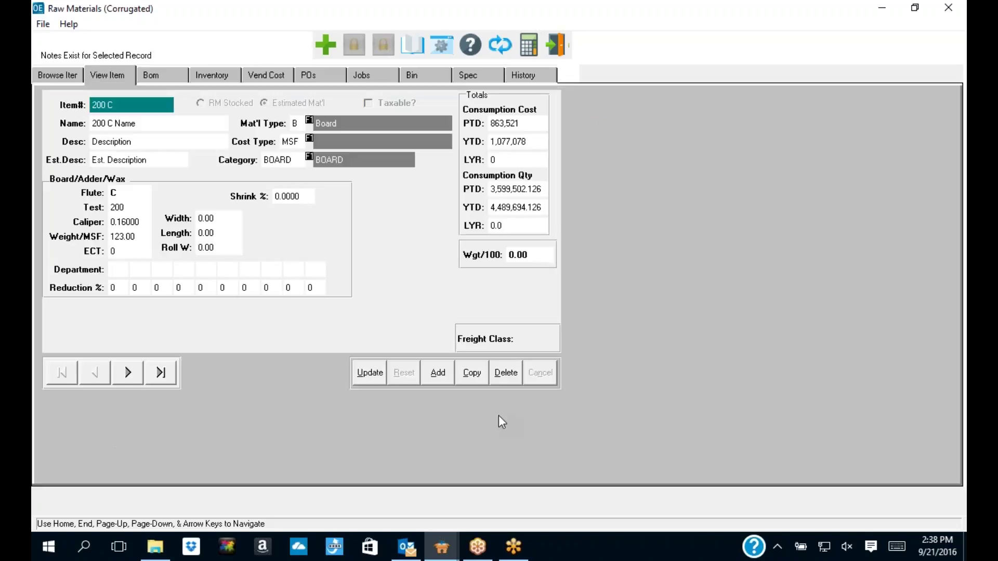
# Step: Compare the bin locations and tag numbers of item 200 C with its item details
pyautogui.click(426, 78)
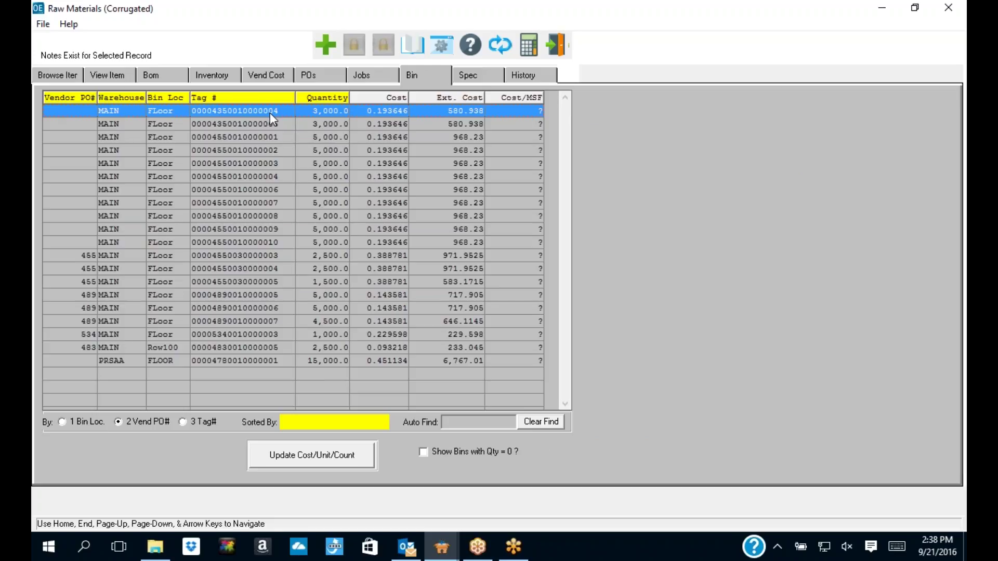
pyautogui.click(106, 75)
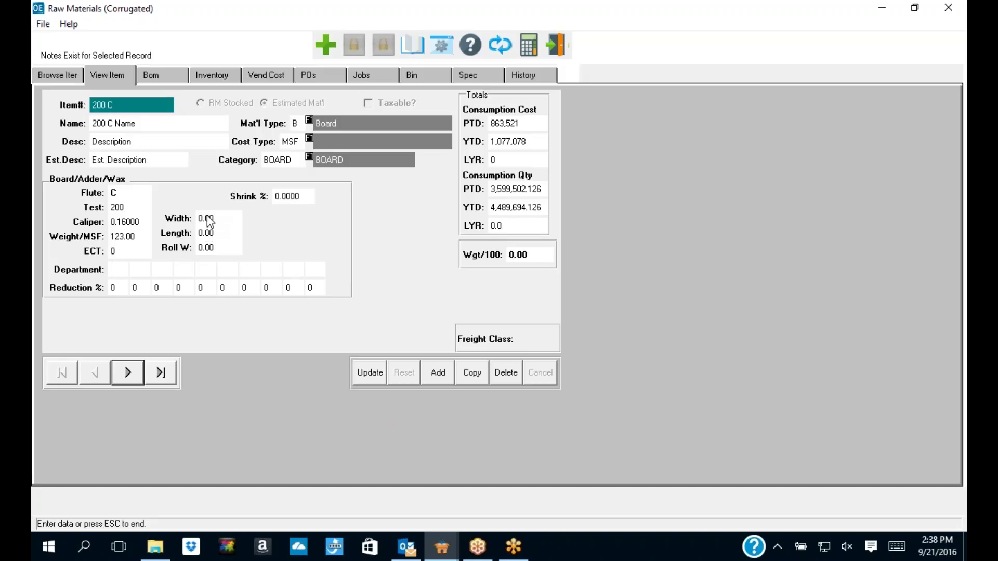
pyautogui.click(415, 77)
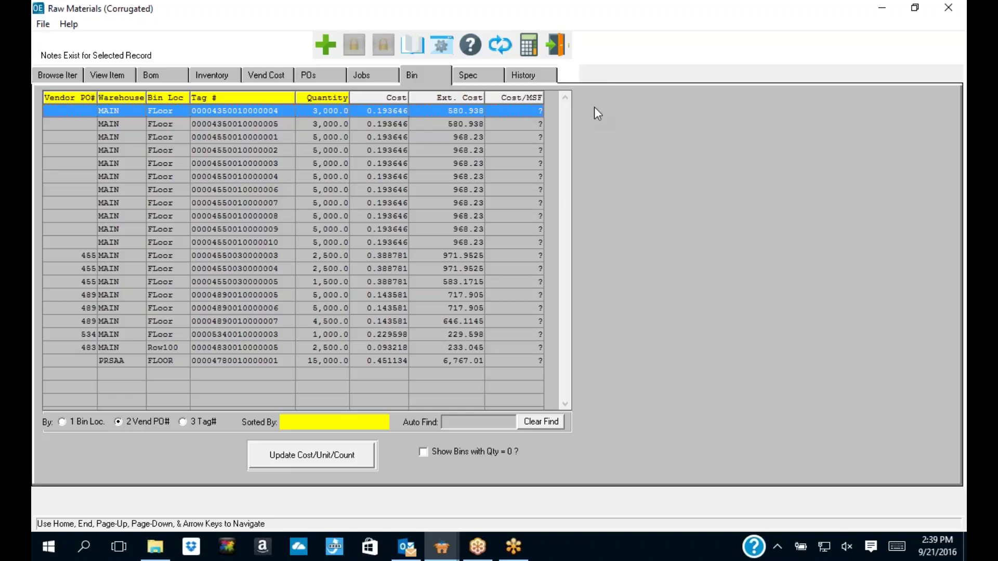
# Step: Exit the raw materials file and open RM Enter/Modify Receipts for updating materials transactions
pyautogui.click(557, 46)
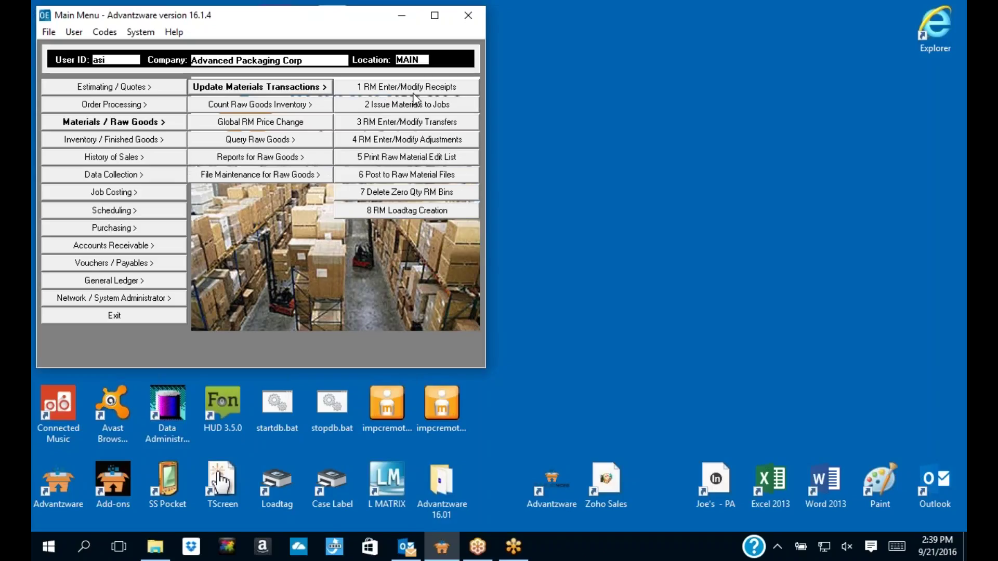
pyautogui.click(414, 93)
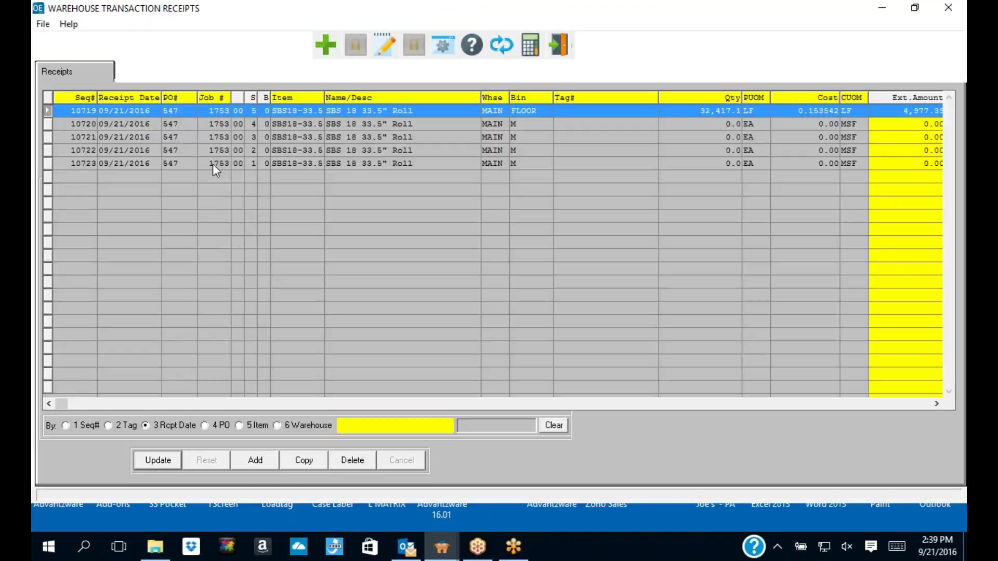
pyautogui.click(161, 462)
pyautogui.click(399, 461)
# Step: Delete all pending receipt lines for PO 547 and confirm each deletion
pyautogui.click(356, 461)
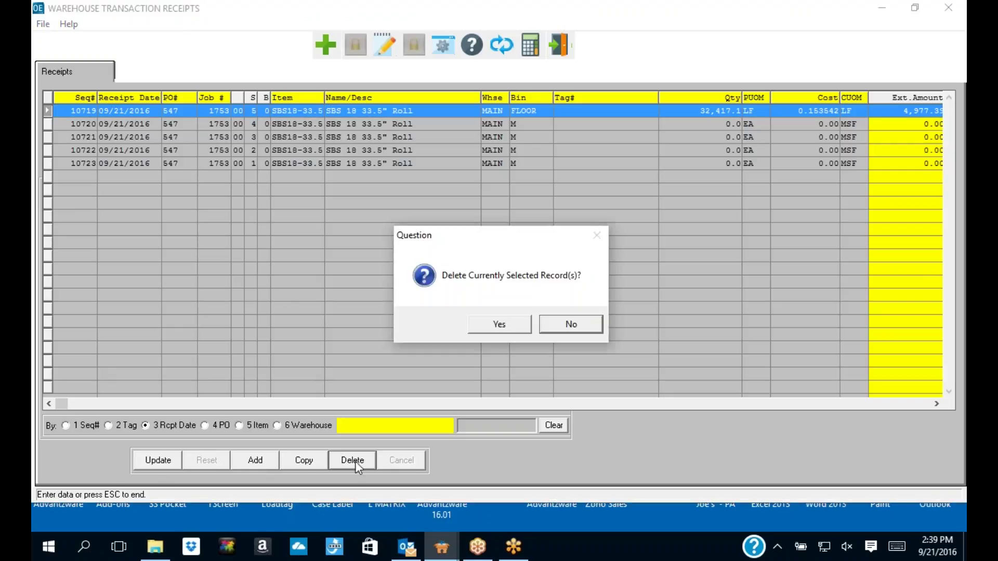
pyautogui.click(498, 326)
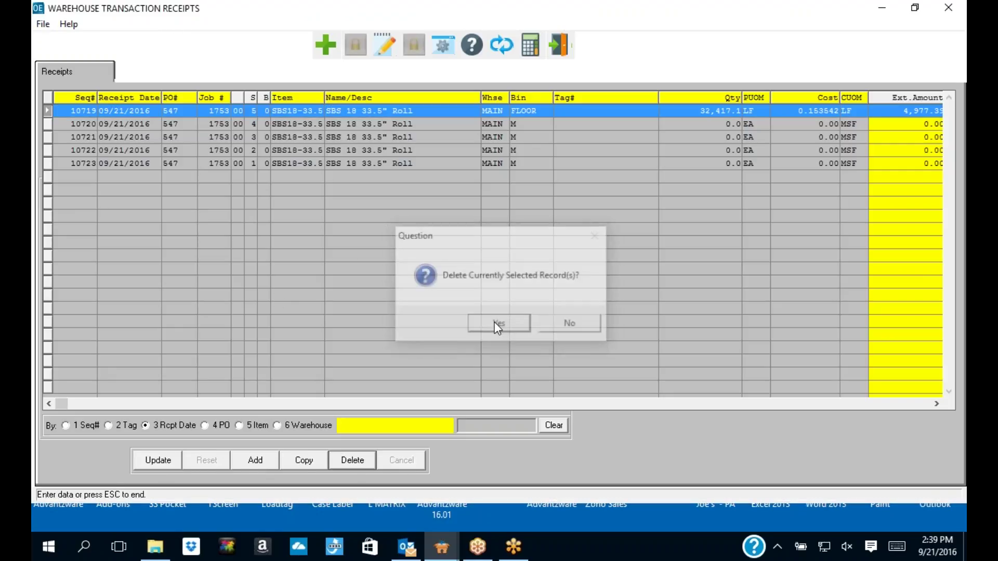
pyautogui.click(351, 462)
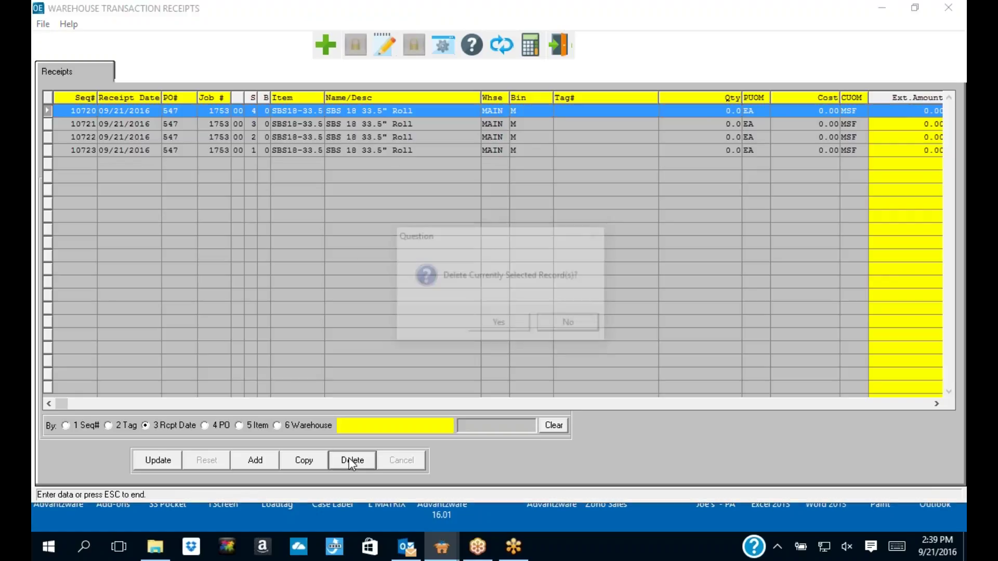
pyautogui.click(355, 462)
pyautogui.press('y')
pyautogui.click(355, 461)
pyautogui.press('y')
pyautogui.click(355, 461)
pyautogui.press('y')
# Step: Add a warehouse receipt for PO 547 and bring in all SBS18-33.5 lines, 1 through 5
pyautogui.click(262, 456)
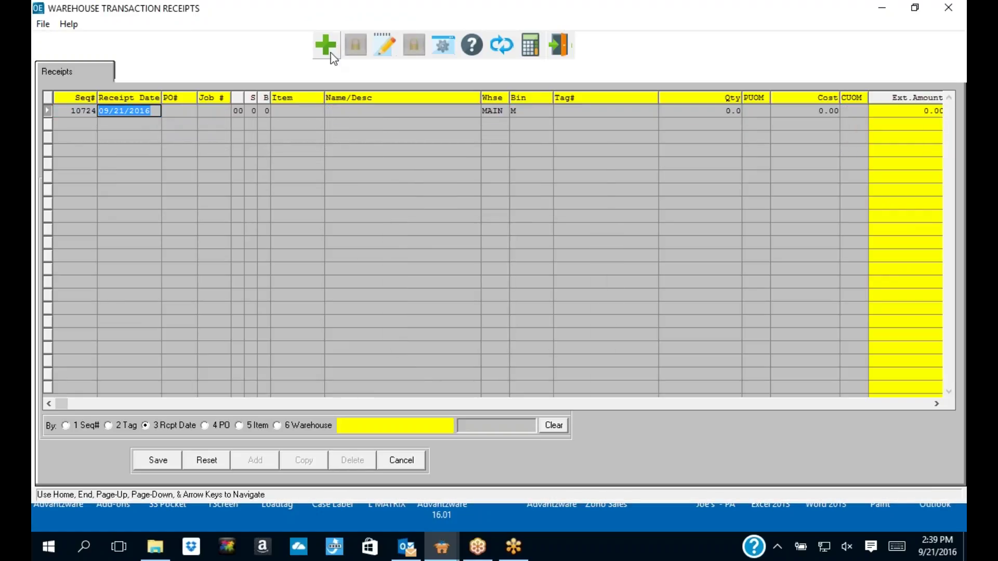
pyautogui.press('Tab')
pyautogui.write('547')
pyautogui.press('Tab')
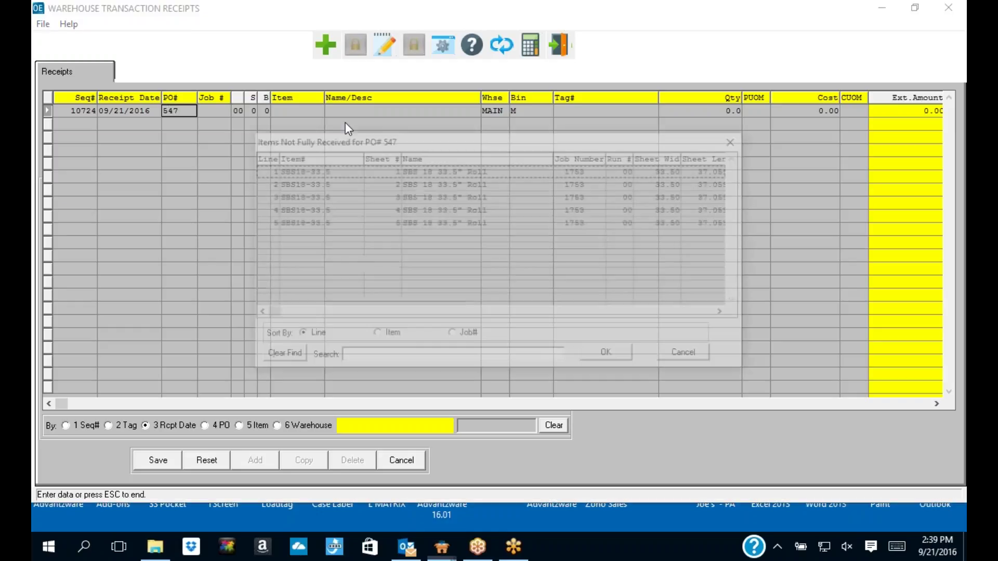
pyautogui.moveTo(414, 143); pyautogui.dragTo(350, 138)
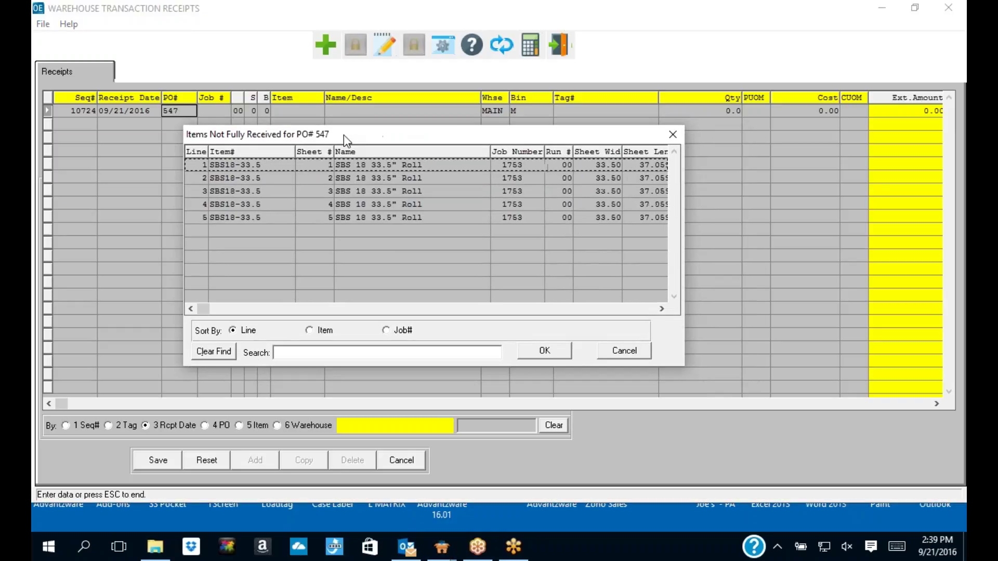
pyautogui.keyDown('shift'); pyautogui.click(263, 215); pyautogui.keyUp('shift')
pyautogui.click(535, 350)
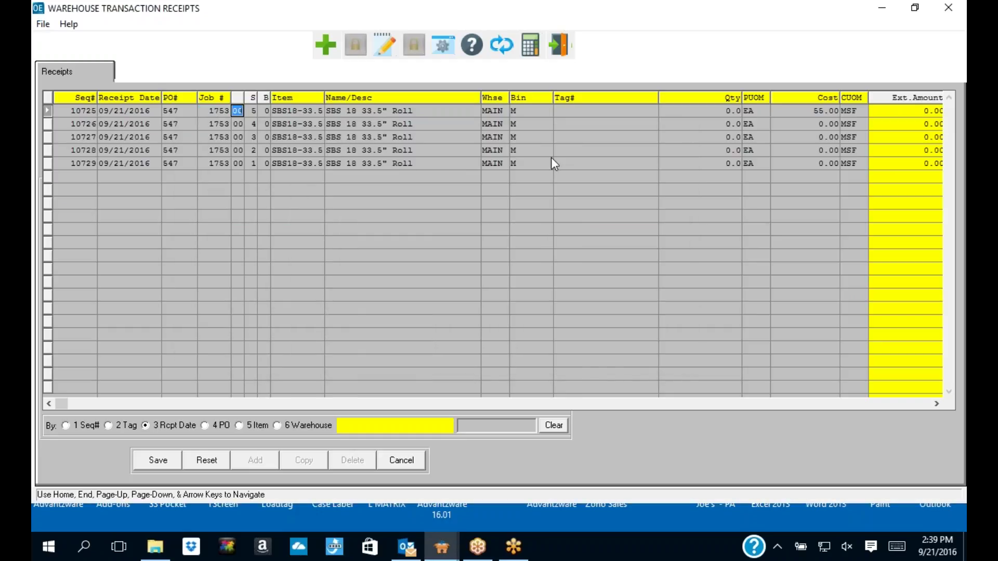
# Step: Set the bin of the SBS18-33.5 receipt line with form 5 to FLOOR and leave its tag blank
pyautogui.press('Tab')
pyautogui.click(512, 118)
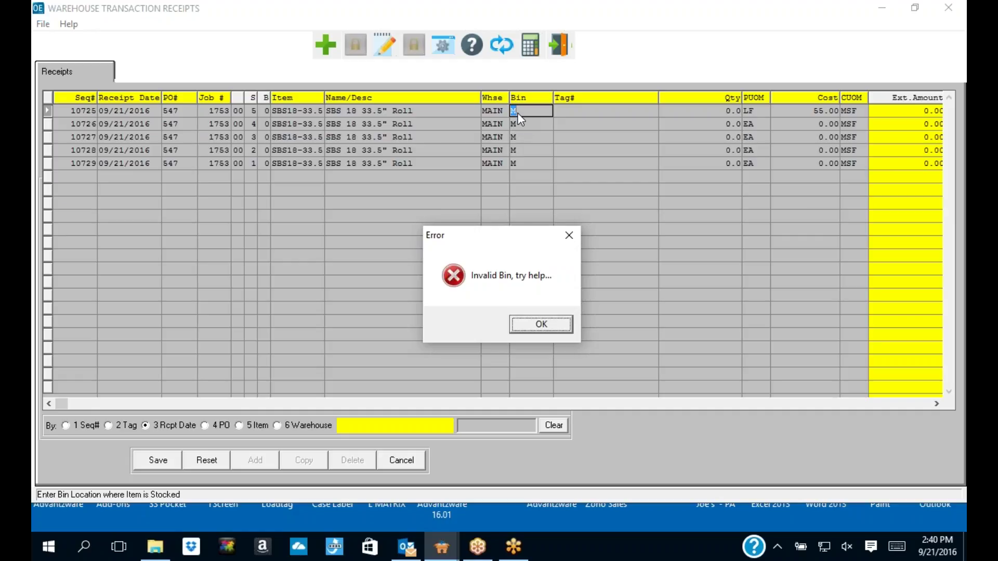
pyautogui.click(533, 324)
pyautogui.click(535, 327)
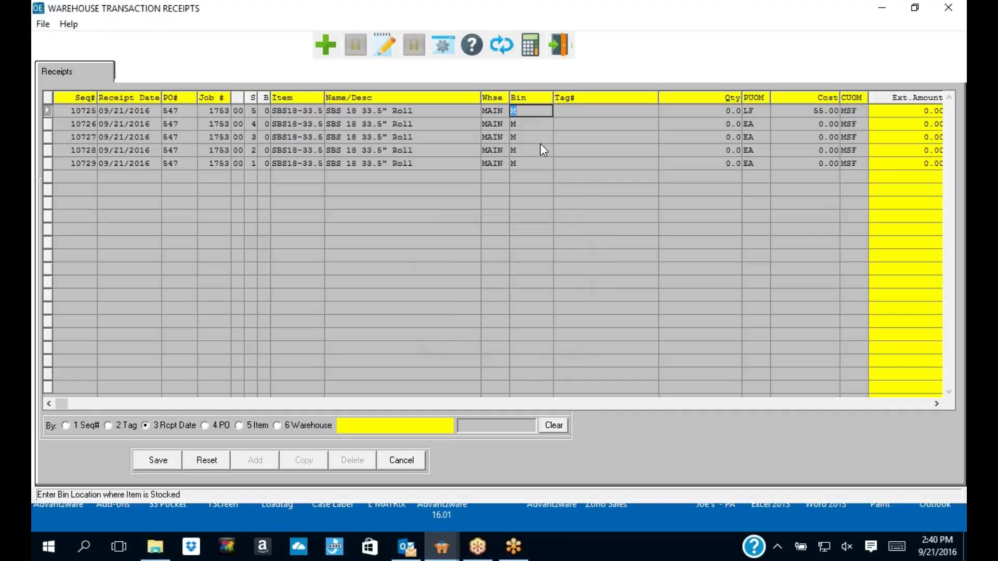
pyautogui.write('FLOOR')
pyautogui.press('Tab')
pyautogui.press('Tab')
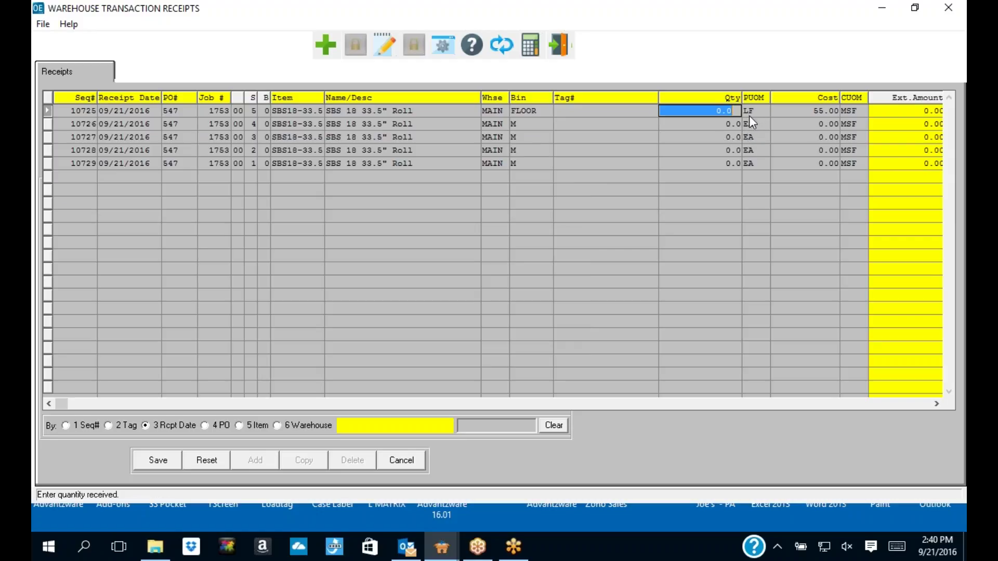
# Step: Enter a received quantity of 3 tons for the form 5 receipt line, accept the converted linear-foot quantity, and save the line
pyautogui.write('3')
pyautogui.press('Tab')
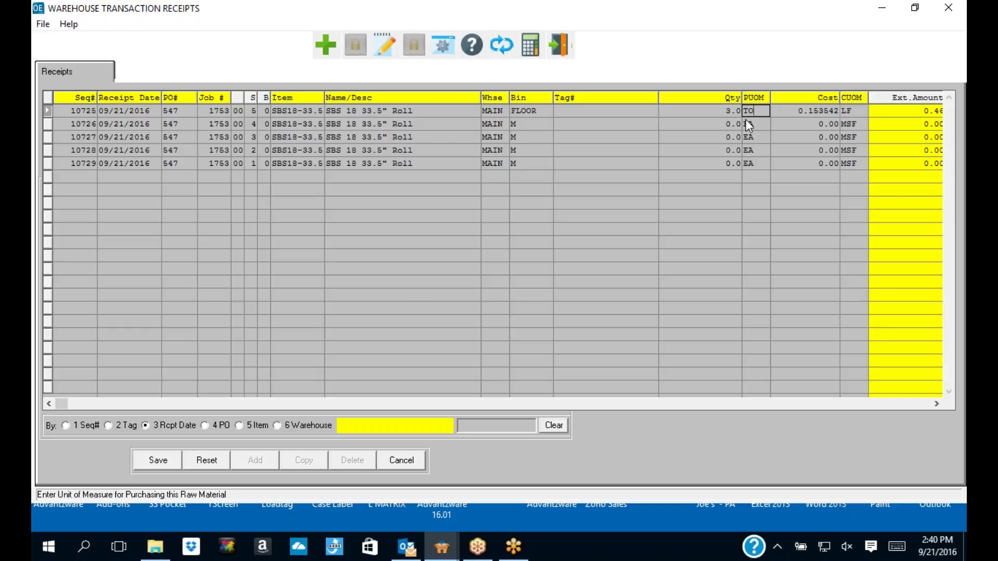
pyautogui.write('LF')
pyautogui.press('Tab')
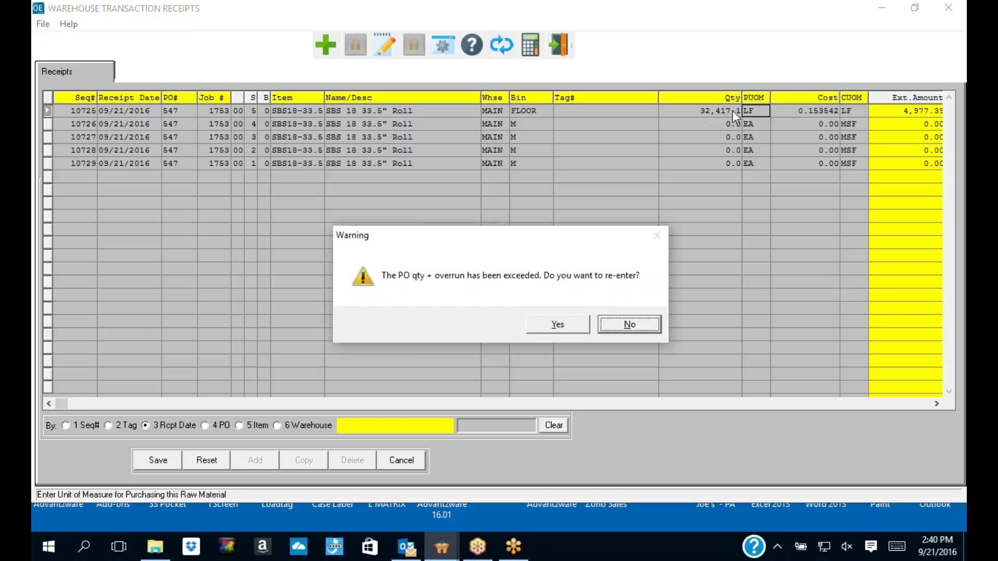
pyautogui.moveTo(522, 235); pyautogui.dragTo(461, 208)
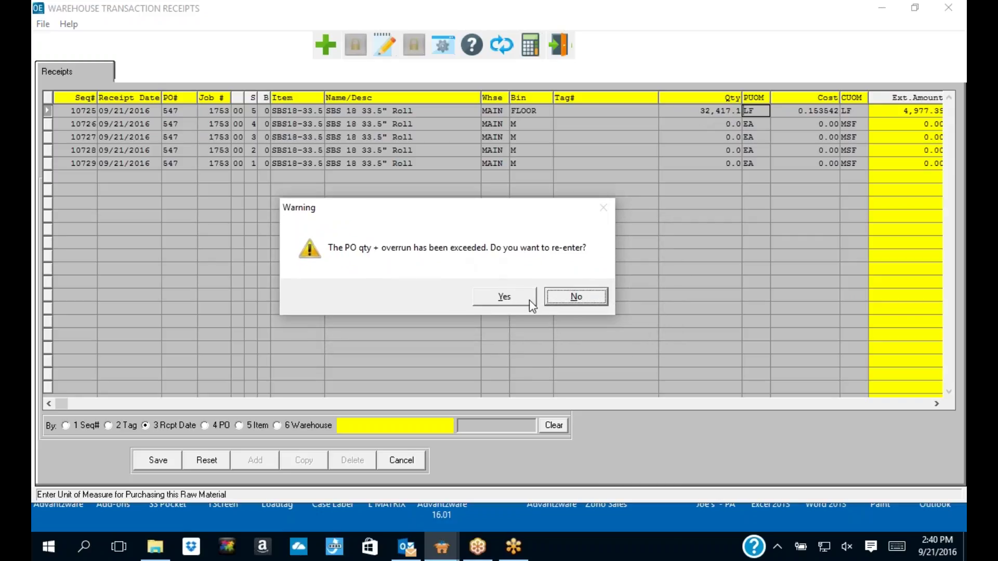
pyautogui.click(506, 298)
pyautogui.click(505, 298)
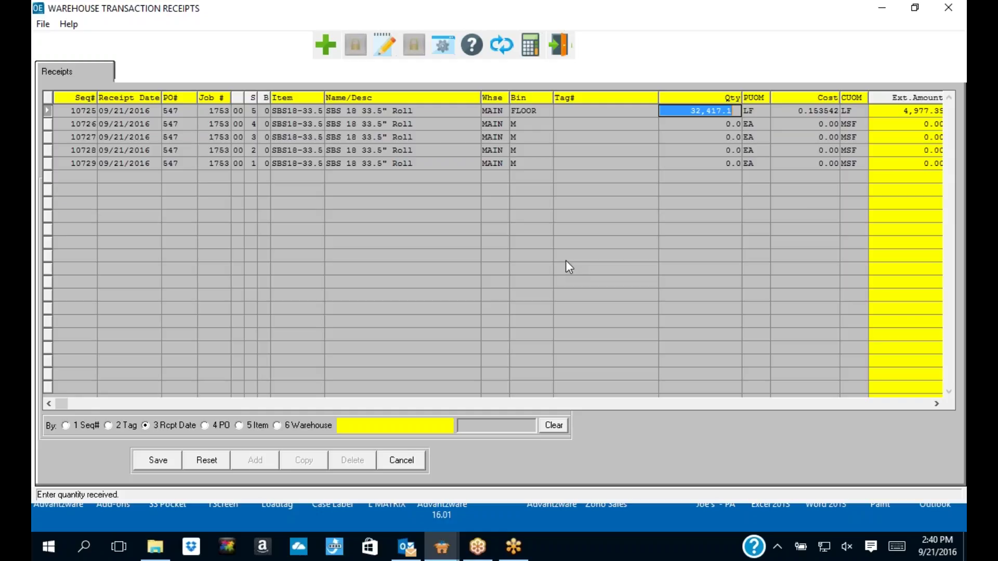
pyautogui.press('Return')
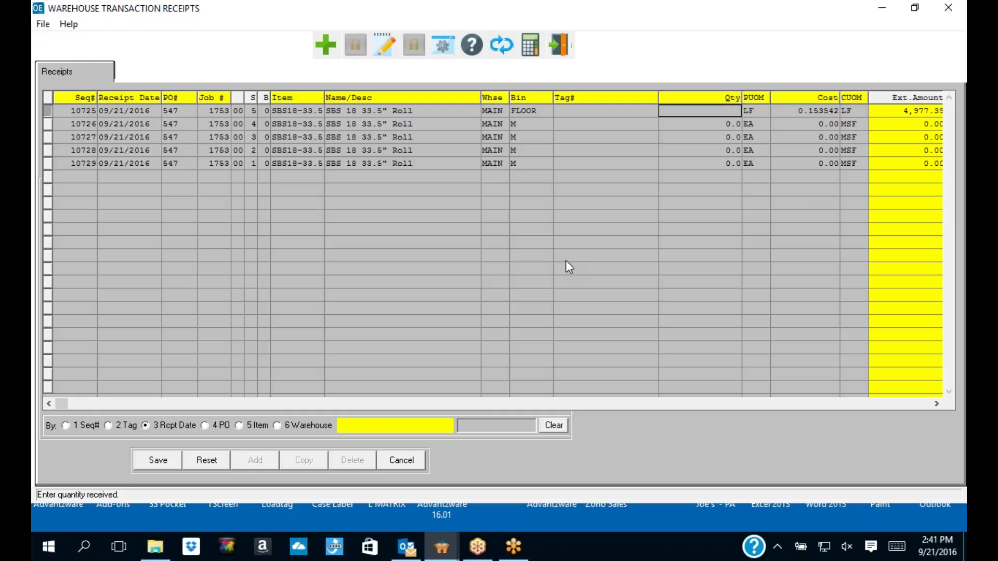
# Step: Update the form 4 receipt line with bin FLOOR, leaving its tag blank
pyautogui.click(528, 124)
pyautogui.click(170, 460)
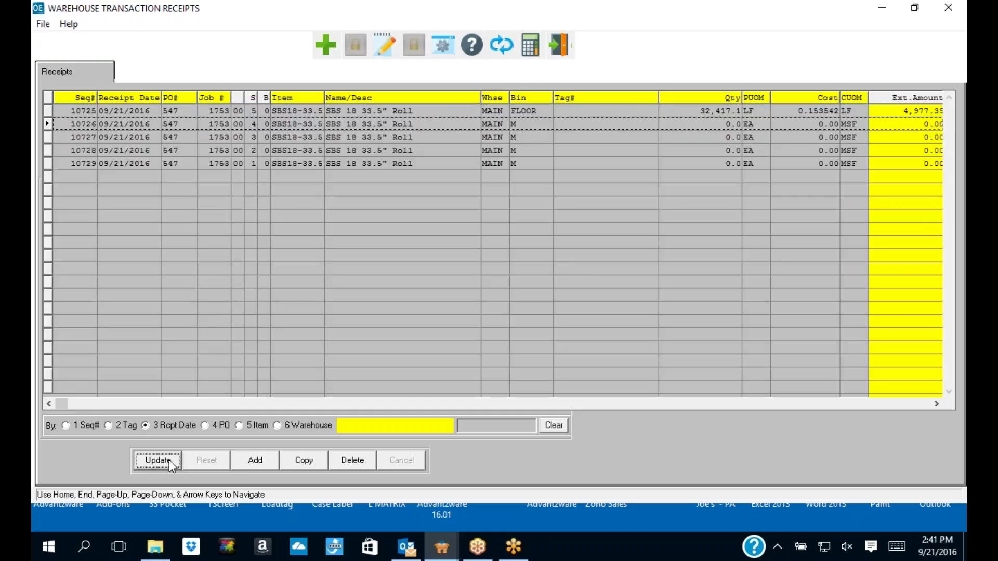
pyautogui.press('Return')
pyautogui.press('Return')
pyautogui.press('Return')
pyautogui.press('Return')
pyautogui.write('FLOOR')
pyautogui.press('Return')
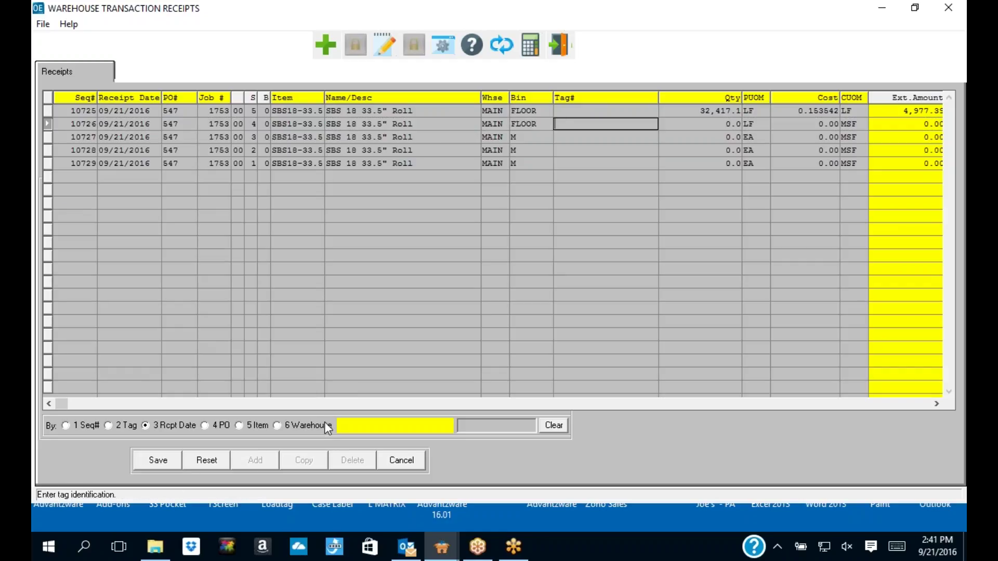
pyautogui.press('Return')
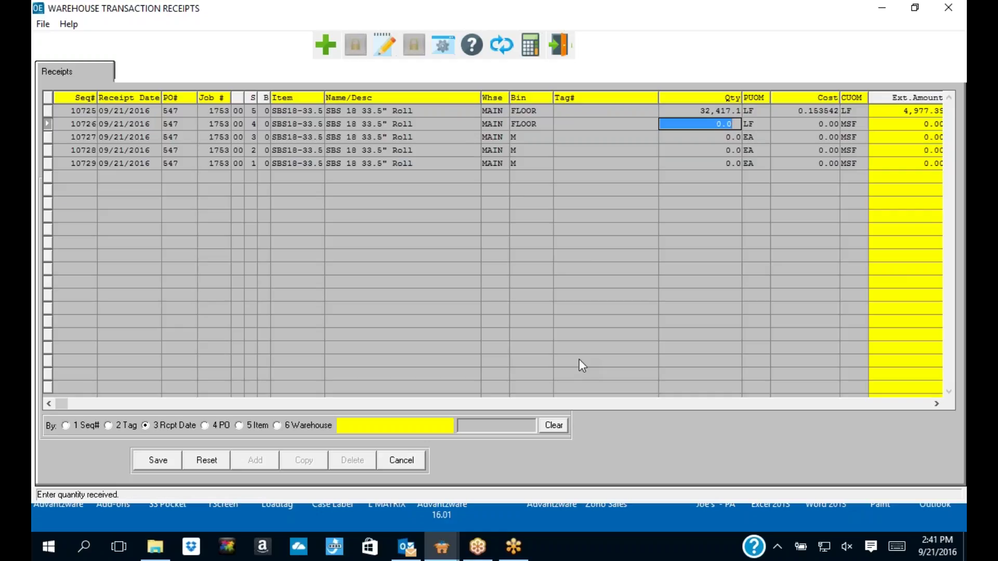
# Step: Enter a received quantity of 100 MSF for the form 4 receipt line, accept the converted quantity, and save the line
pyautogui.write('100')
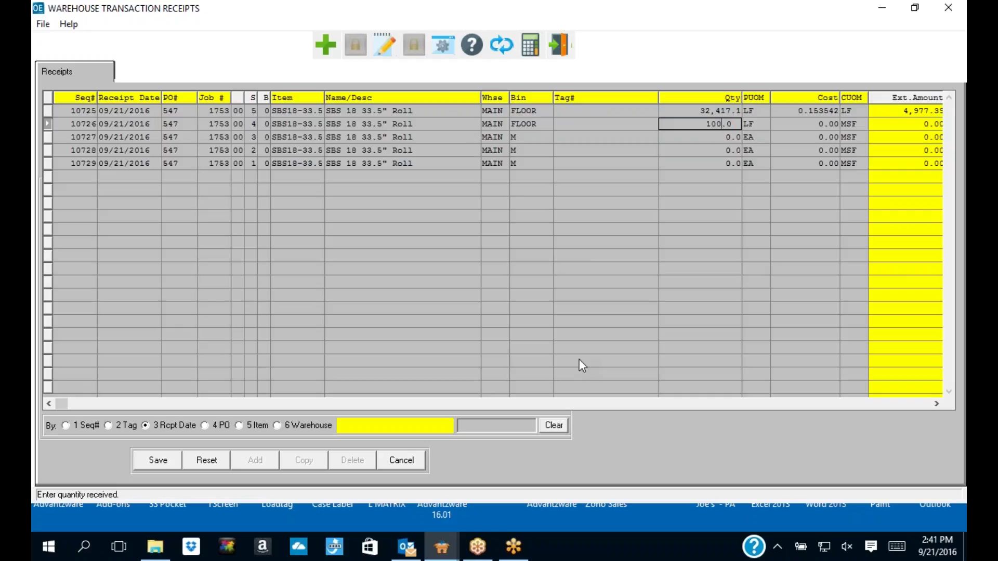
pyautogui.press('Return')
pyautogui.write('MSF')
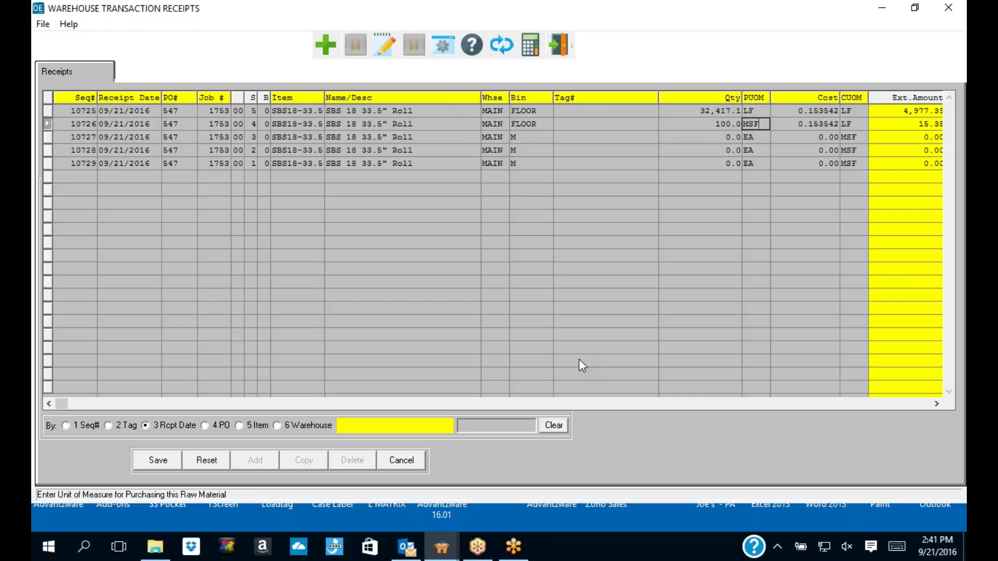
pyautogui.press('Return')
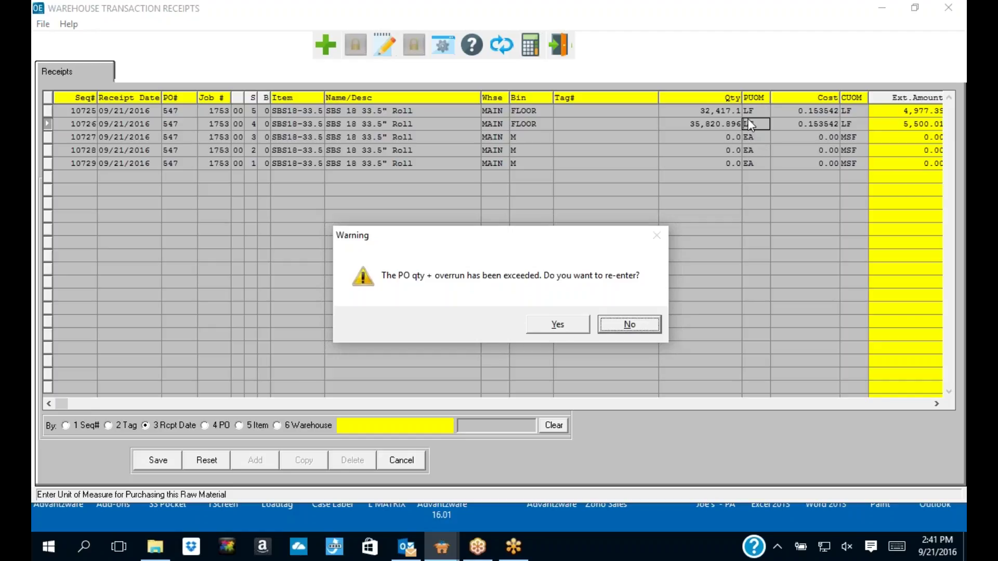
pyautogui.click(573, 327)
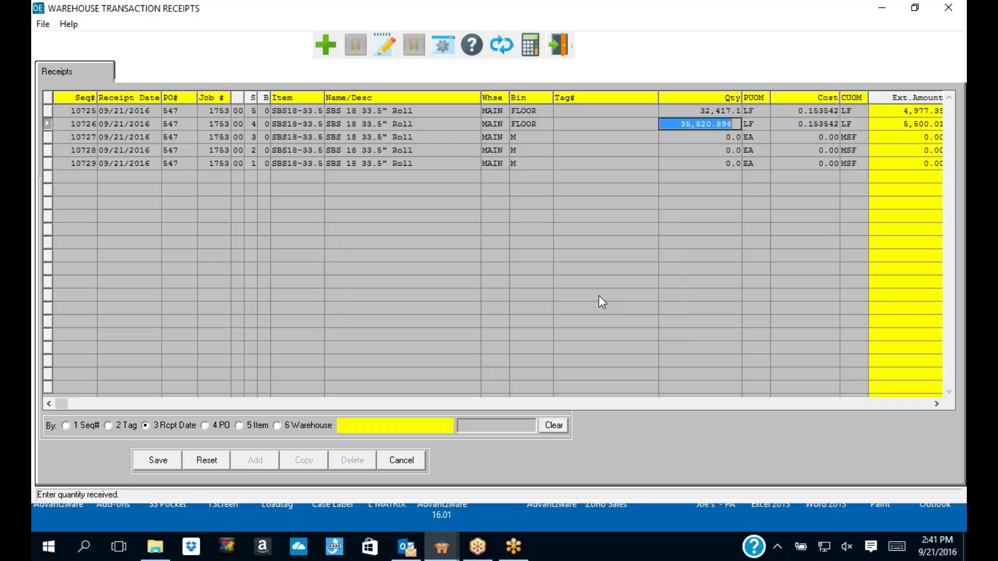
pyautogui.press('Return')
# Step: Delete the remaining zero-quantity receipt lines for forms 3, 2 and 1 of PO 547
pyautogui.click(396, 138)
pyautogui.click(354, 460)
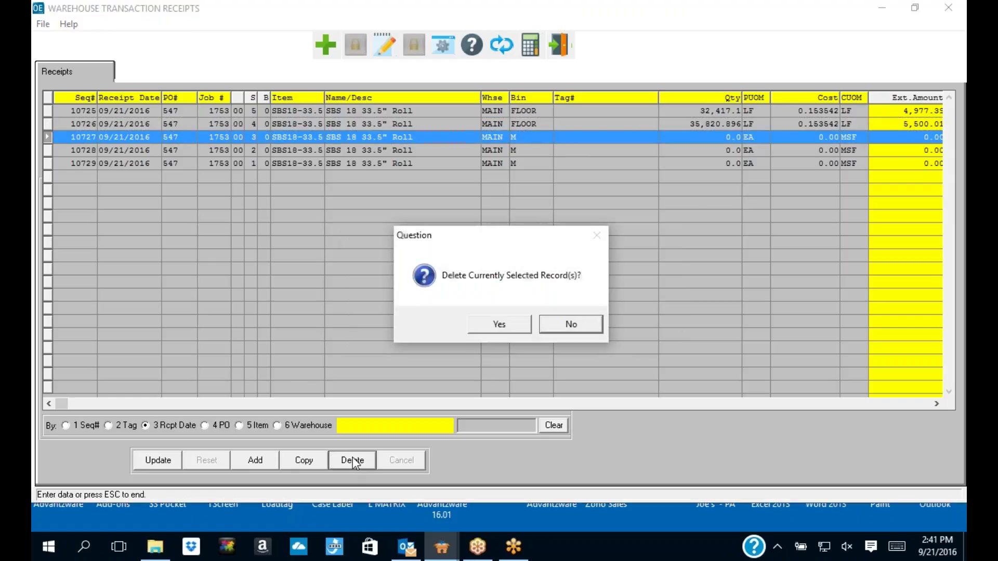
pyautogui.press('Return')
pyautogui.click(349, 459)
pyautogui.press('Return')
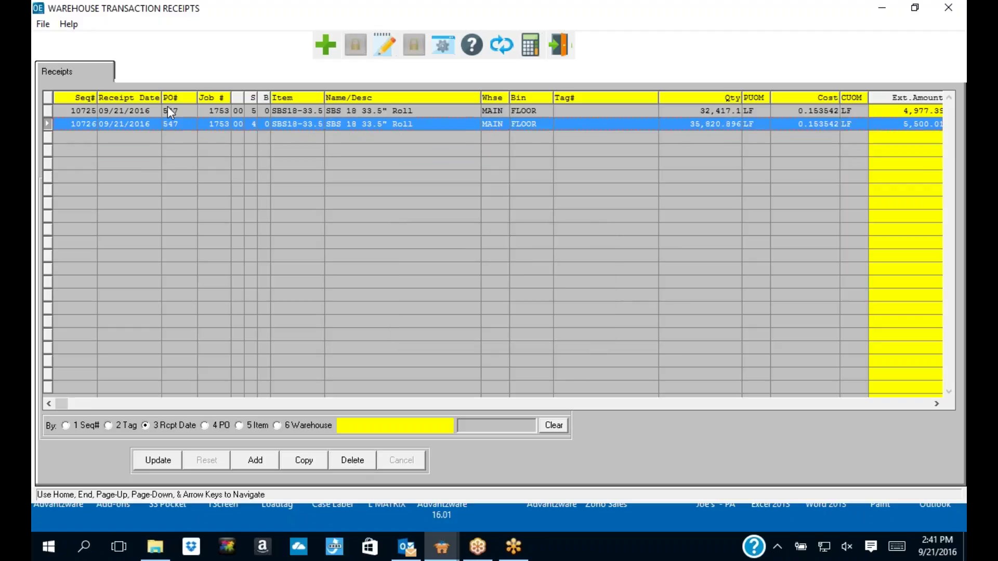
# Step: Compare the pending material issues for job 1761 with the warehouse receipts for PO 547
pyautogui.click(560, 50)
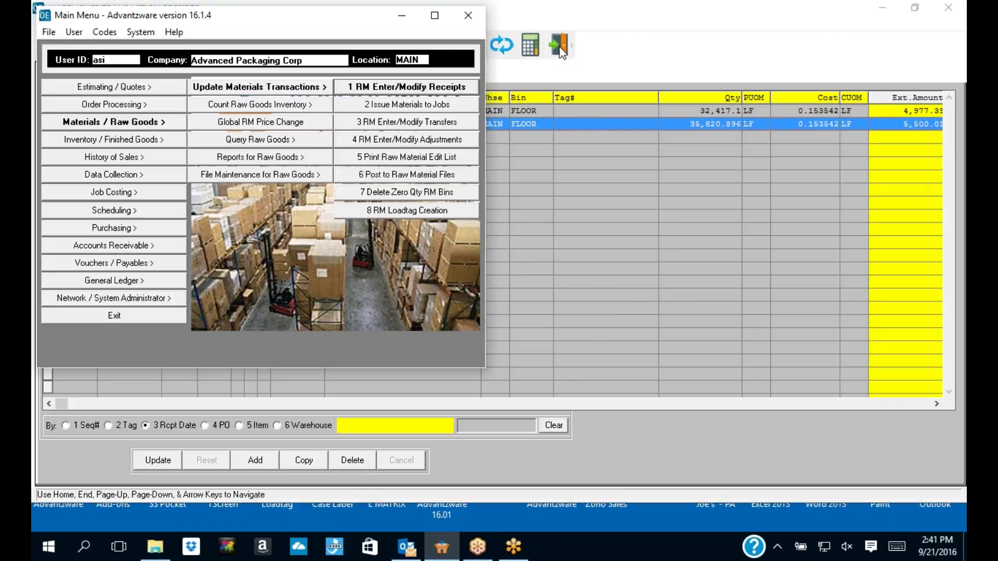
pyautogui.press('2')
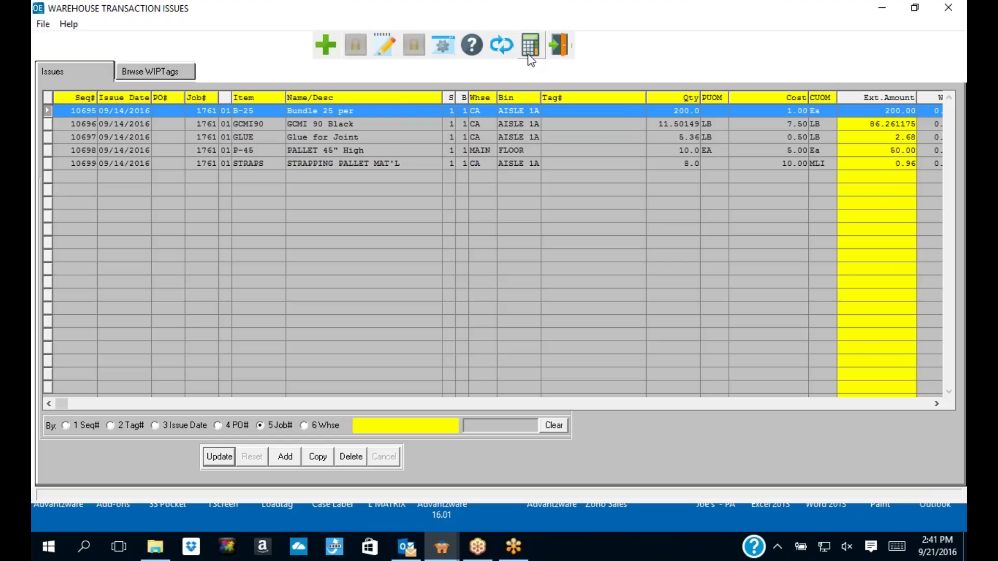
pyautogui.click(560, 49)
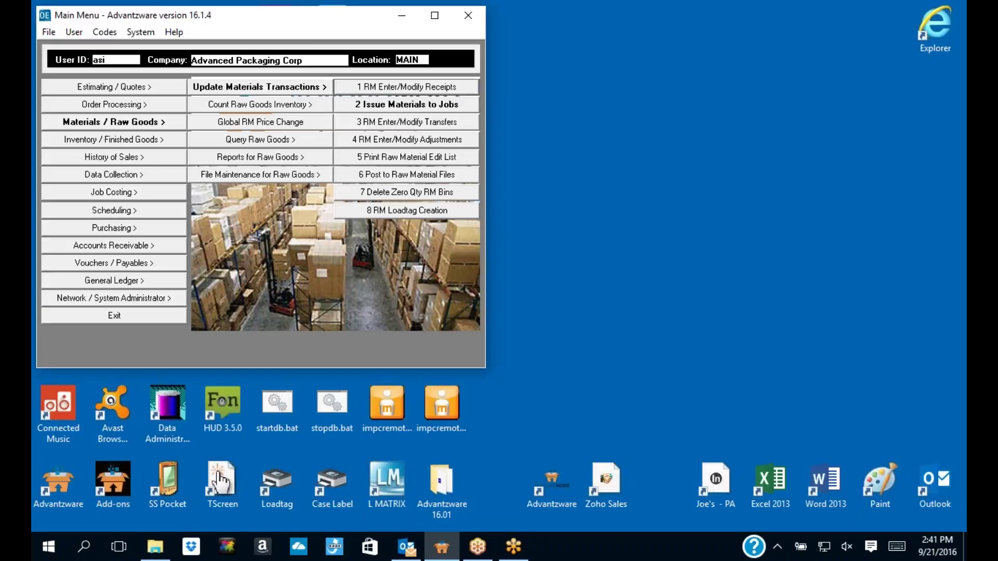
pyautogui.click(410, 87)
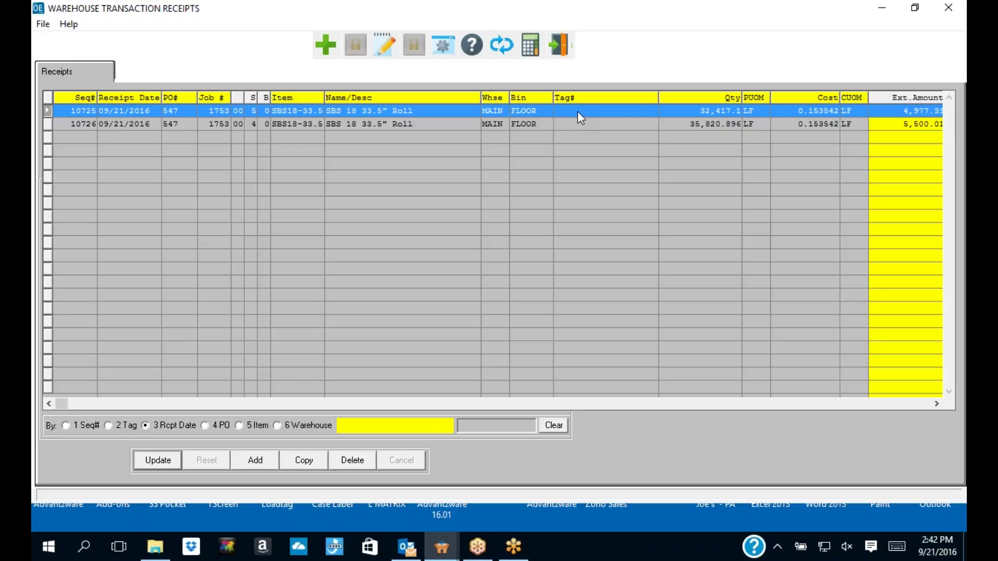
pyautogui.click(559, 52)
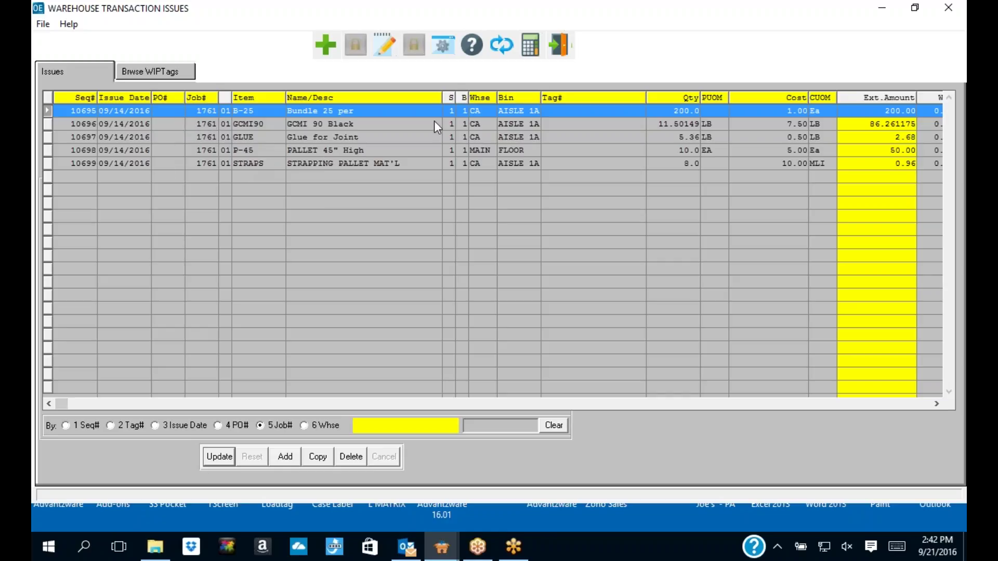
pyautogui.click(557, 47)
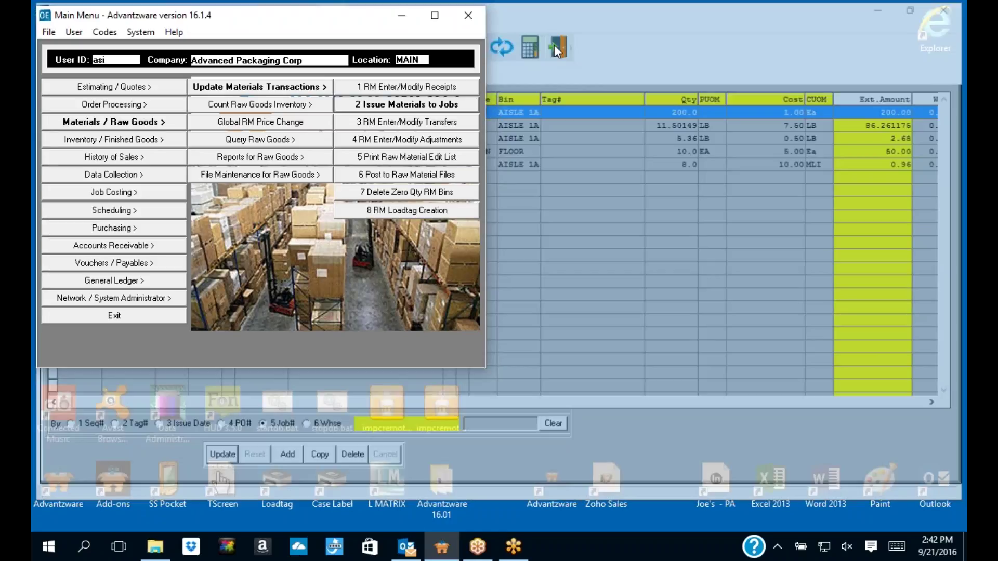
# Step: Try a new purchase order with type D (Drop Ship) in Enter/Edit POs and cancel the entry
pyautogui.click(114, 228)
pyautogui.click(260, 87)
pyautogui.click(365, 90)
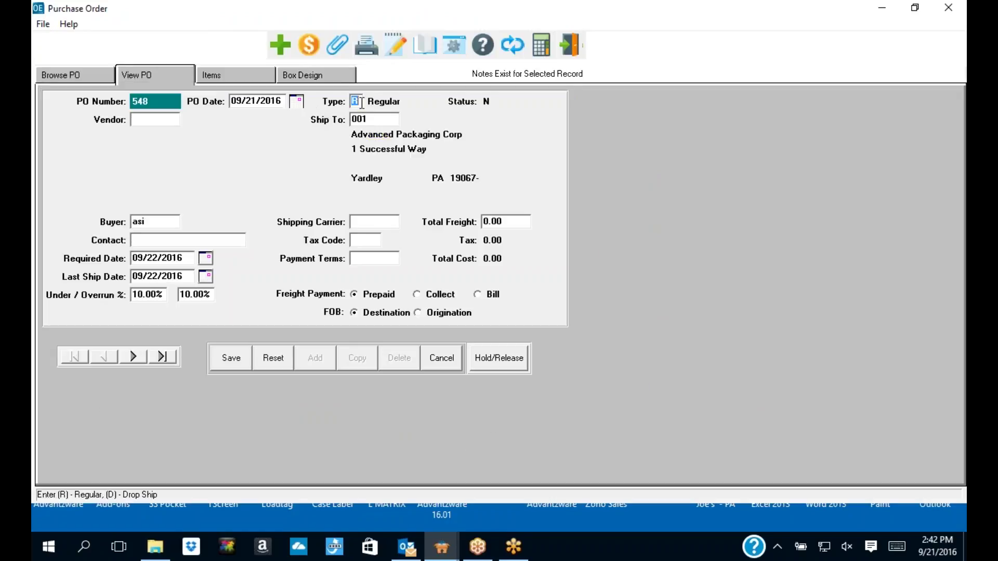
pyautogui.write('D')
pyautogui.press('Tab')
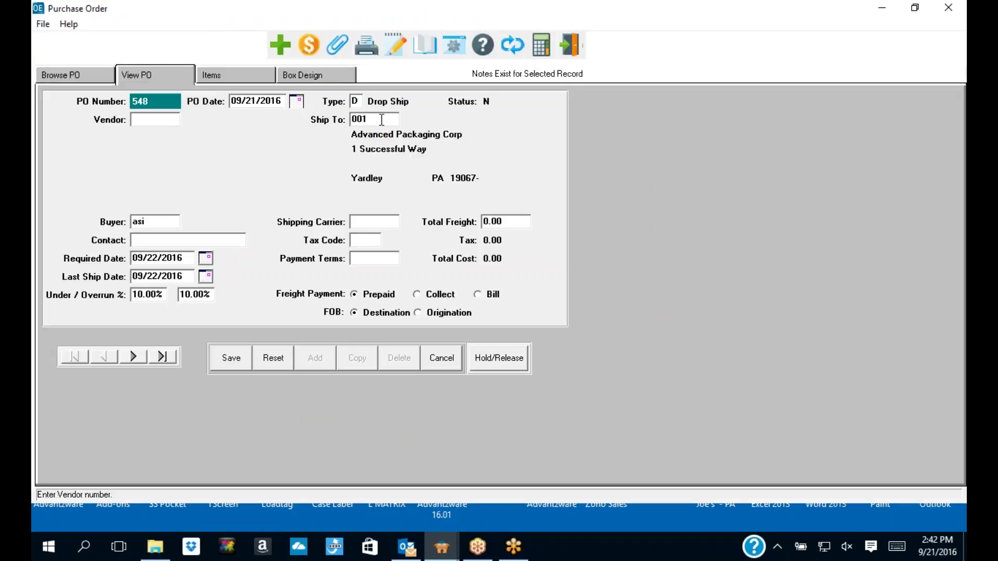
pyautogui.click(357, 101)
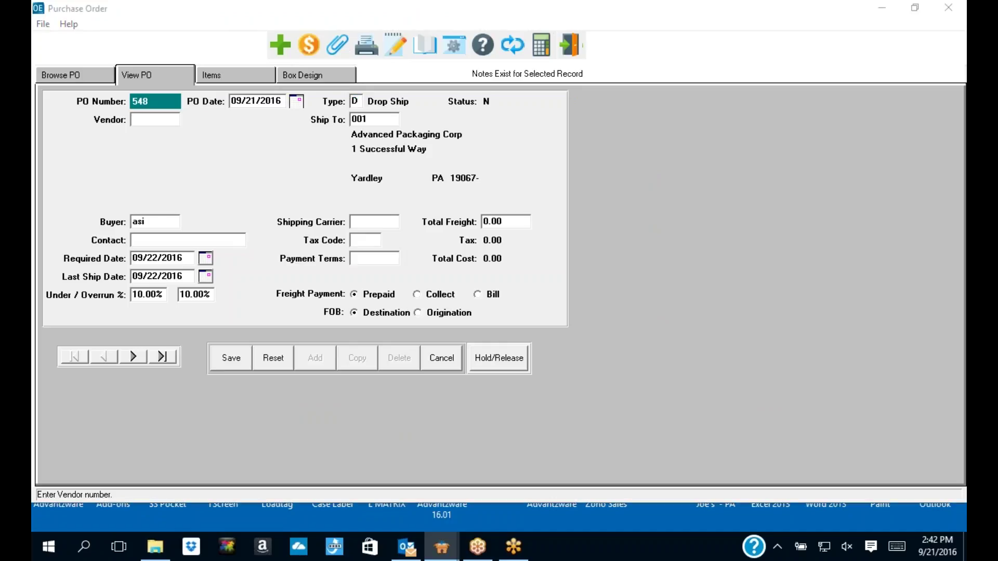
pyautogui.click(532, 327)
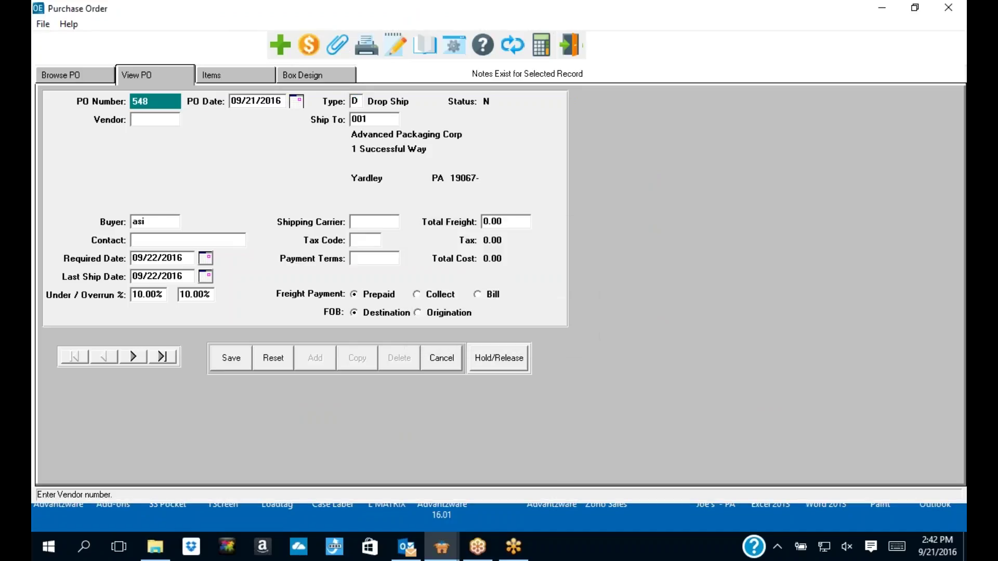
pyautogui.click(532, 328)
pyautogui.click(441, 357)
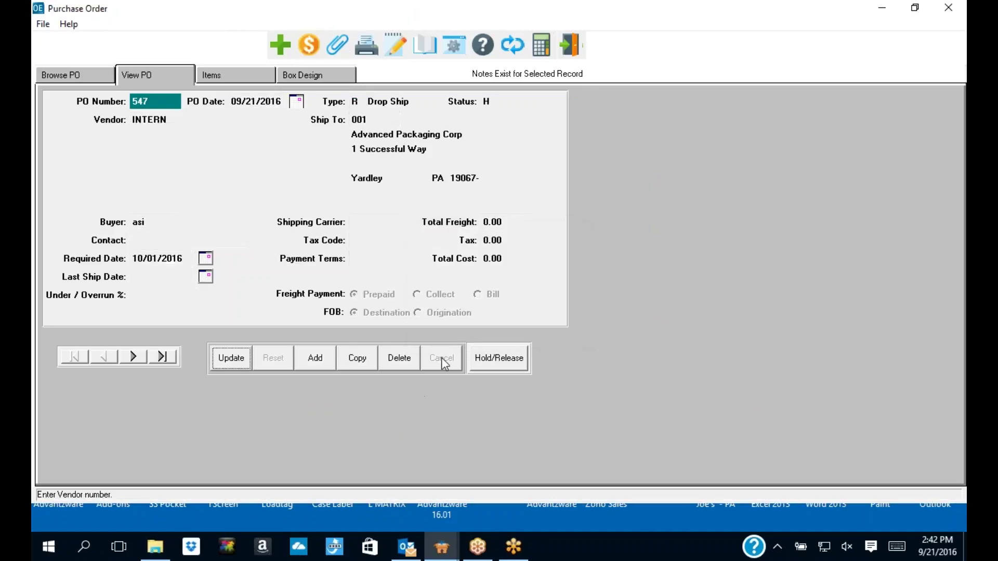
# Step: Try a new purchase order with type S (Sheets from Roll) and cancel the entry
pyautogui.click(280, 45)
pyautogui.press('Tab')
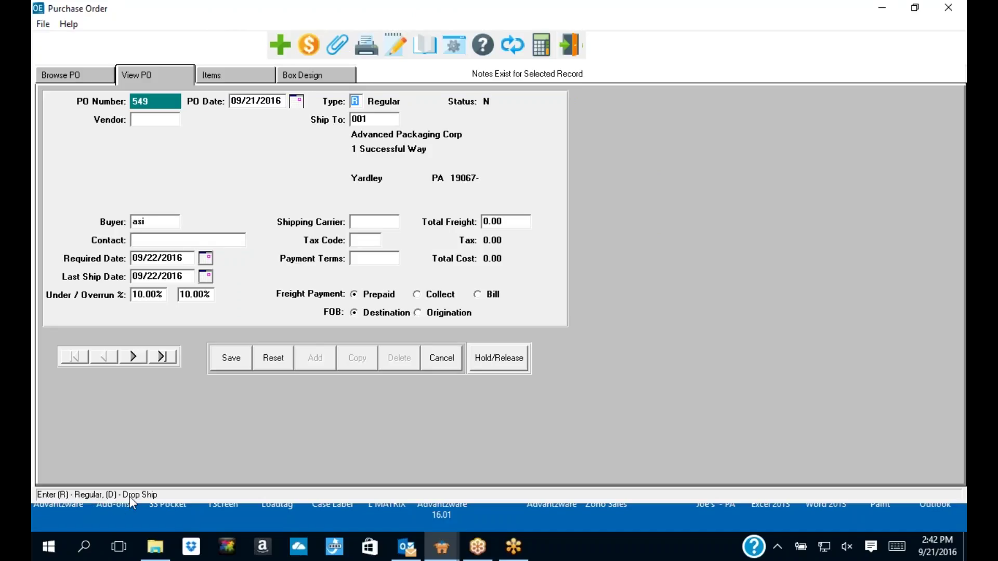
pyautogui.write('S')
pyautogui.press('Tab')
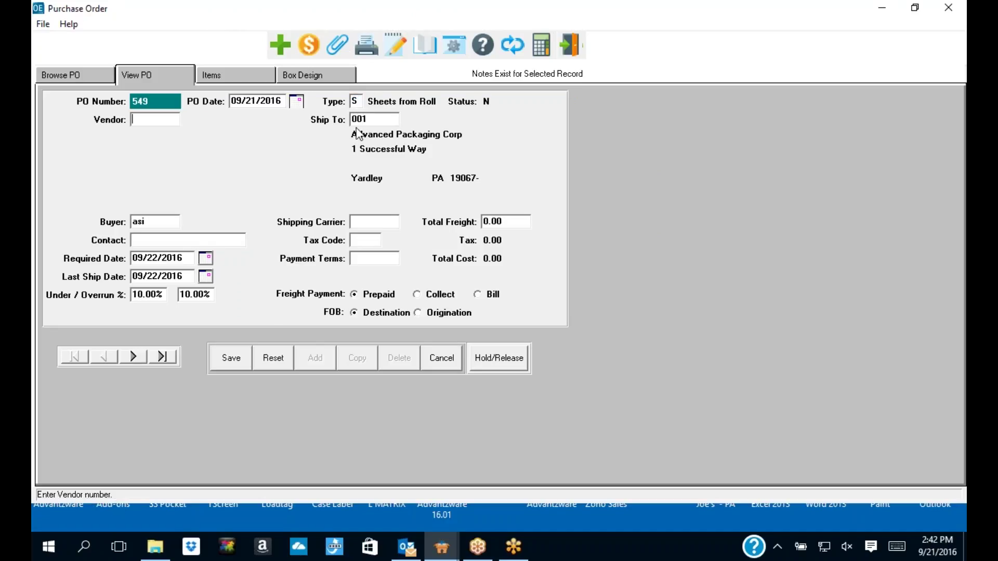
pyautogui.click(355, 103)
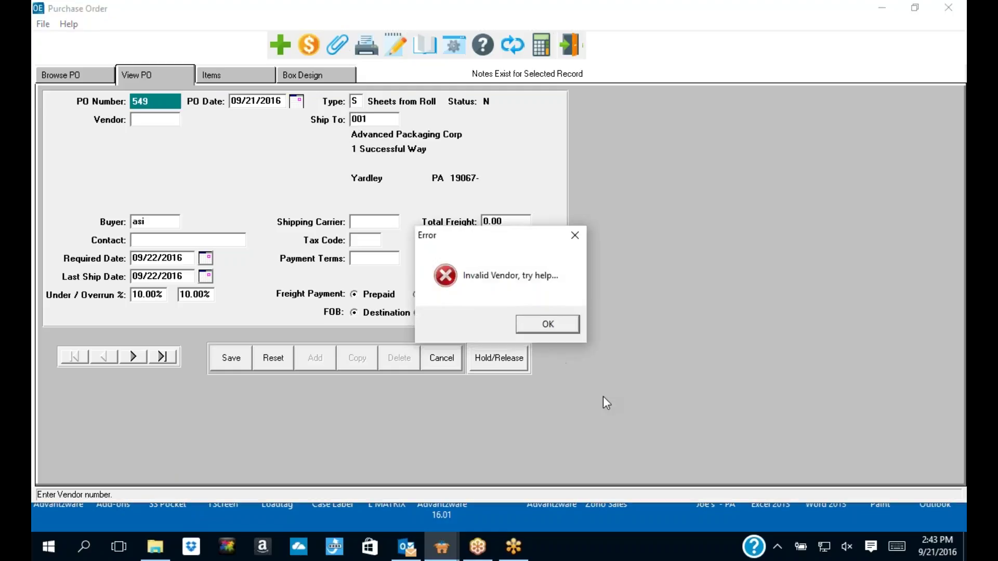
pyautogui.press('Return')
pyautogui.click(446, 360)
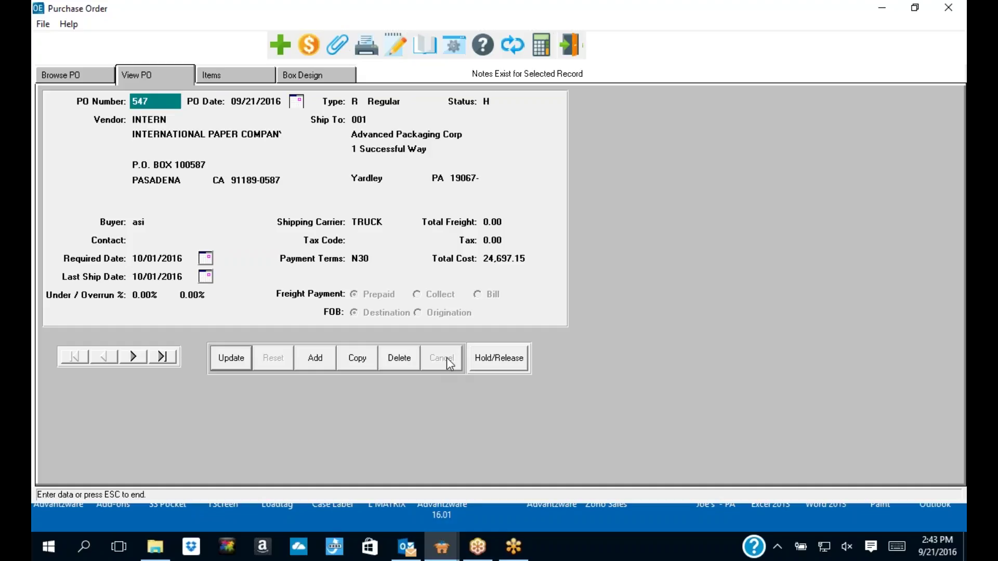
# Step: Exit the purchase orders and open Issue Materials to Jobs for updating materials transactions
pyautogui.click(571, 46)
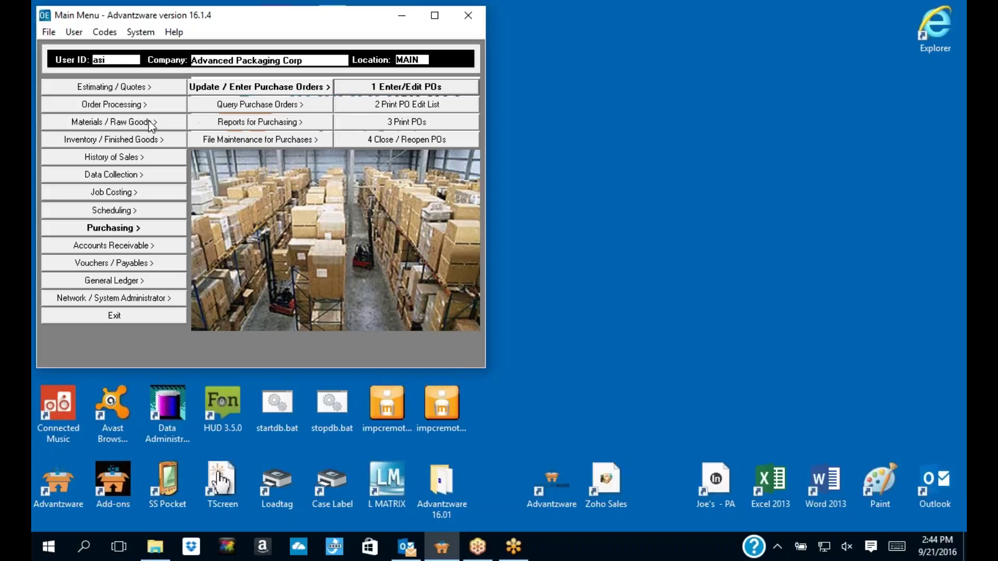
pyautogui.click(138, 126)
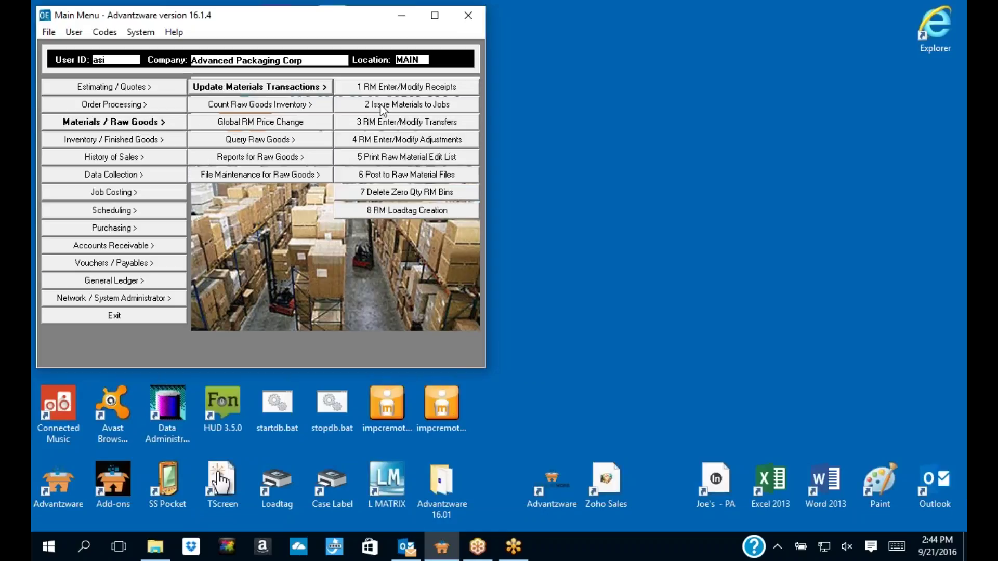
pyautogui.click(380, 105)
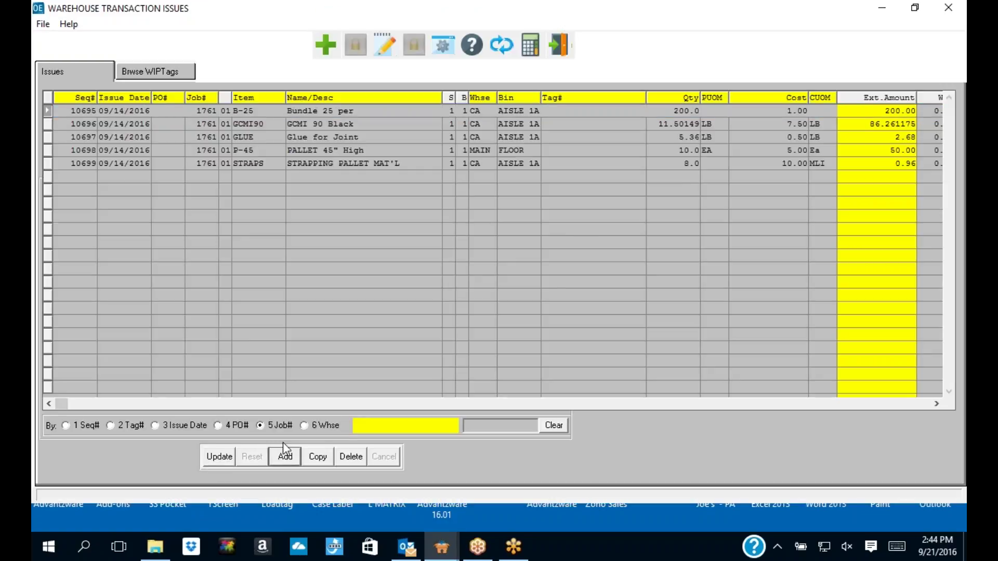
# Step: Try adding a new line in Warehouse Transaction Issues, cancel the entry and exit the issues
pyautogui.click(284, 448)
pyautogui.press('Return')
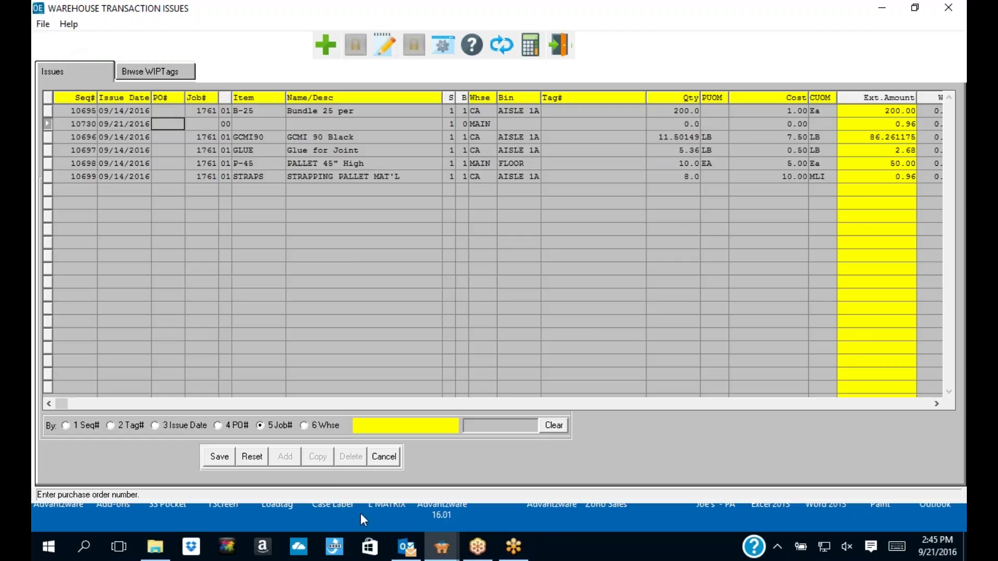
pyautogui.click(384, 456)
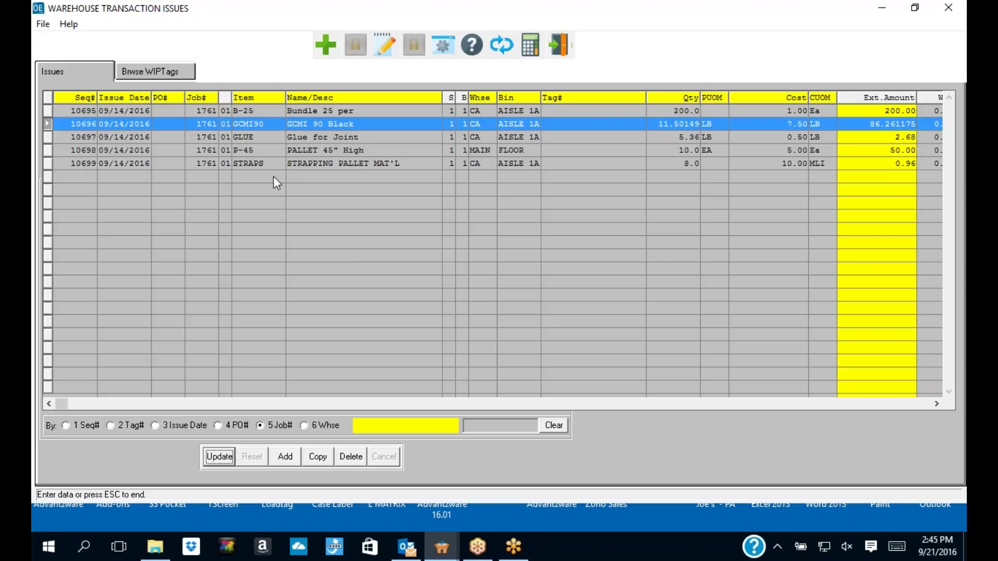
pyautogui.click(561, 54)
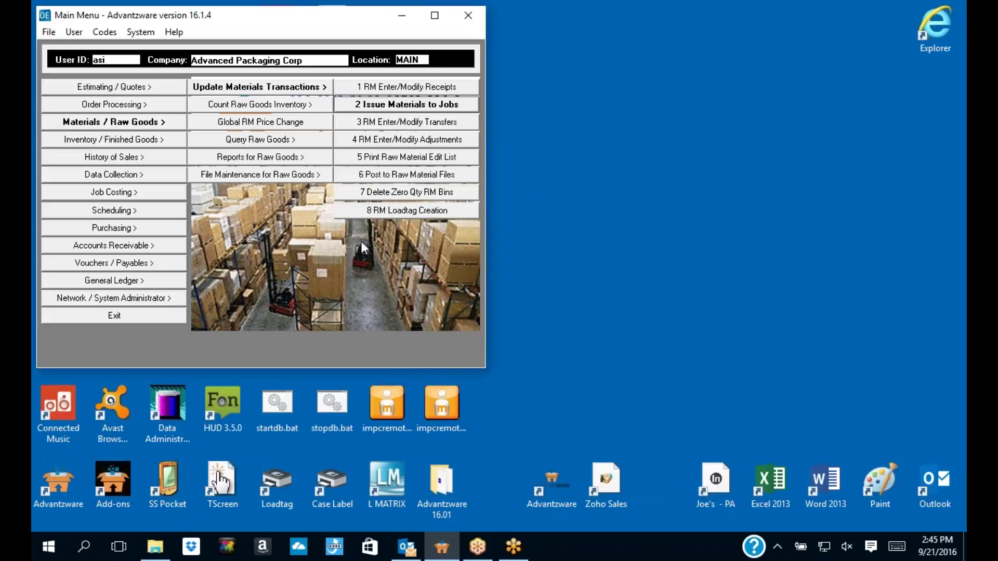
# Step: View the FG Issue screen for finished goods warehouse transactions and exit it
pyautogui.click(77, 141)
pyautogui.click(237, 92)
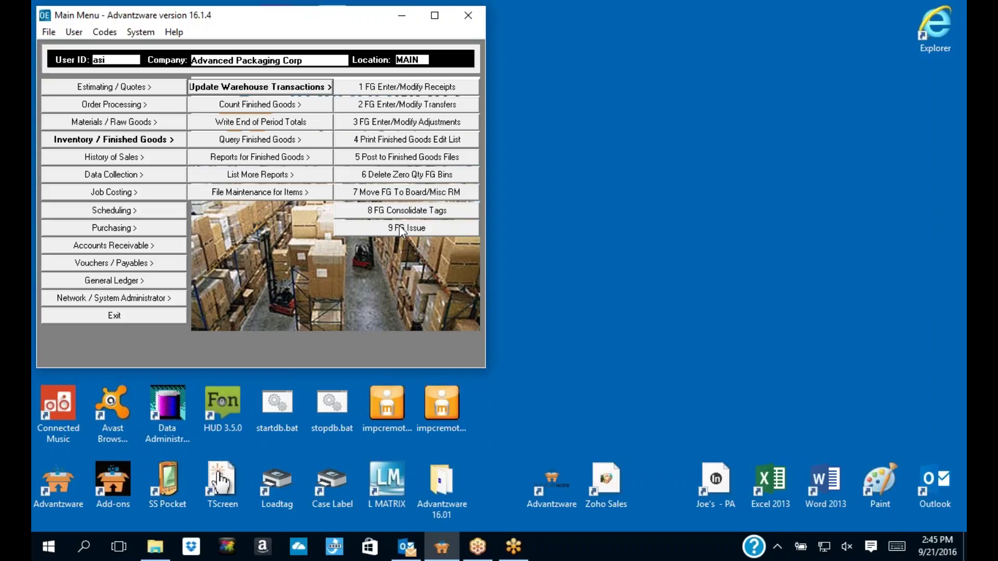
pyautogui.click(402, 229)
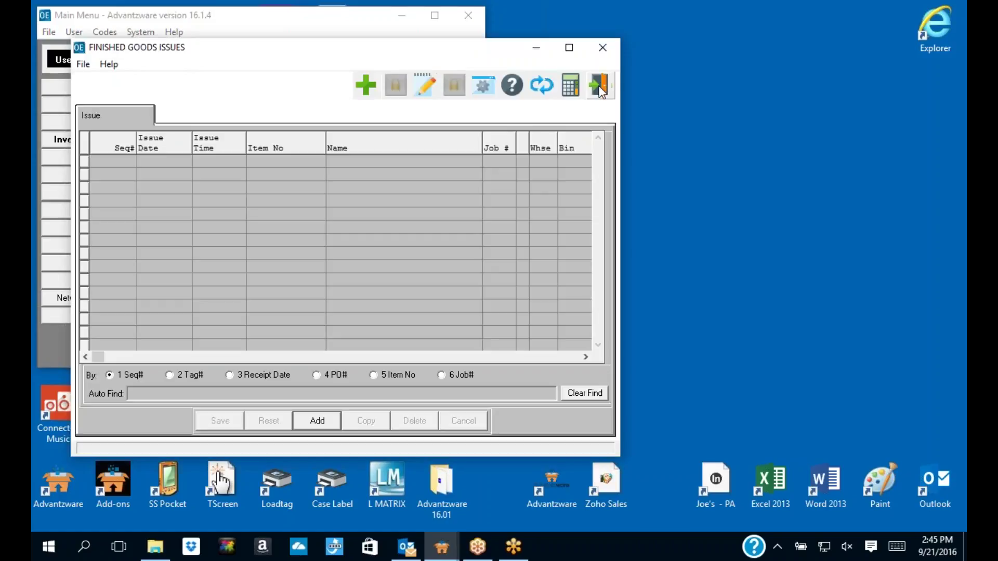
pyautogui.click(600, 91)
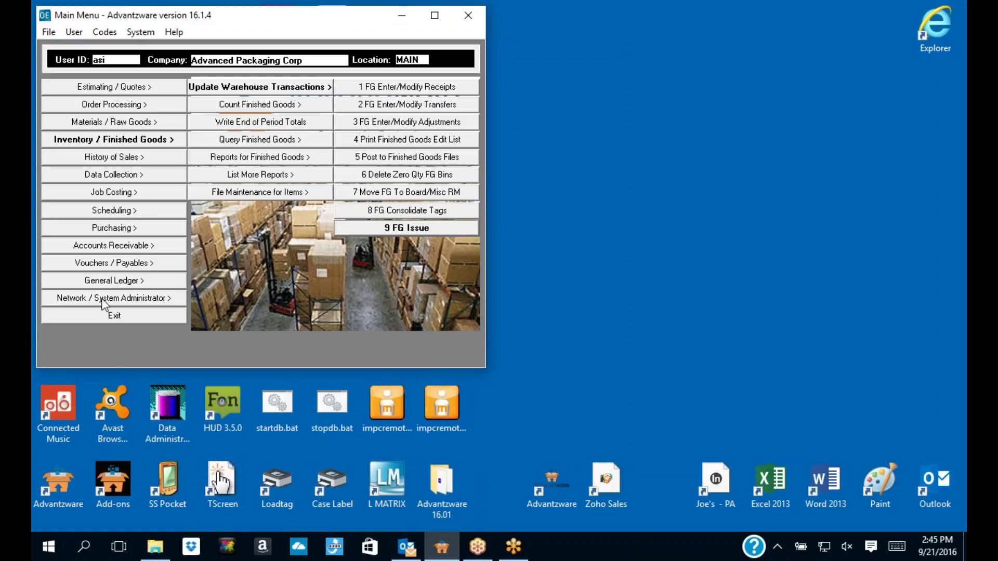
# Step: Open Job Cost Control for updating and exclude Case, Foil and Laminate from automatic material posting
pyautogui.click(100, 196)
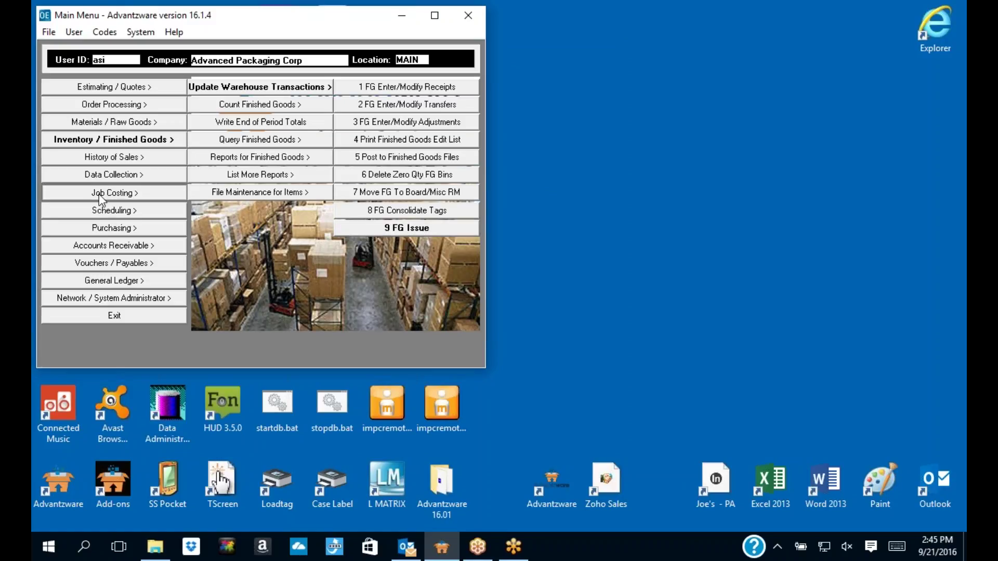
pyautogui.click(428, 106)
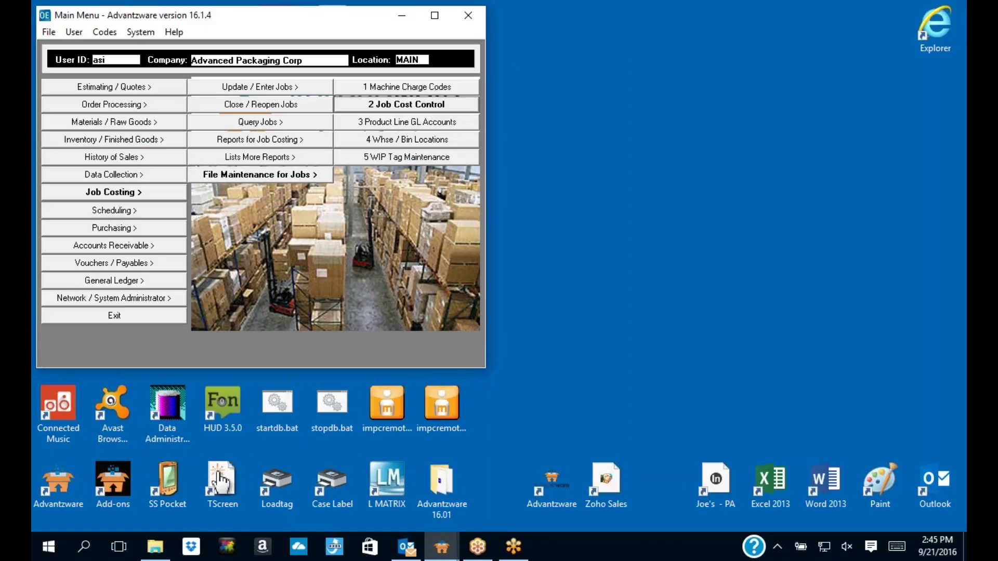
pyautogui.click(137, 298)
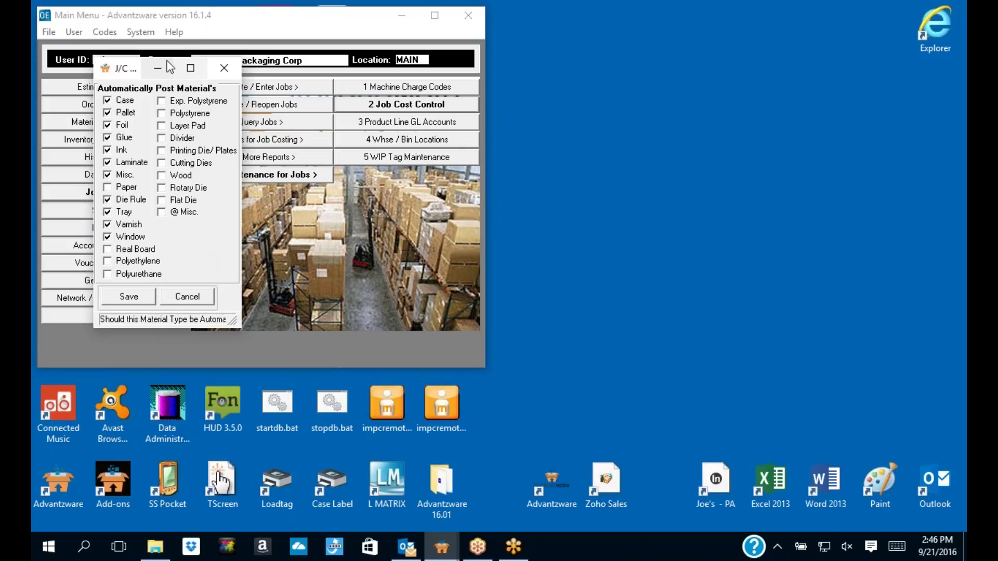
pyautogui.click(107, 101)
pyautogui.click(108, 100)
pyautogui.click(108, 114)
pyautogui.click(108, 114)
pyautogui.click(107, 100)
pyautogui.click(108, 125)
pyautogui.click(107, 163)
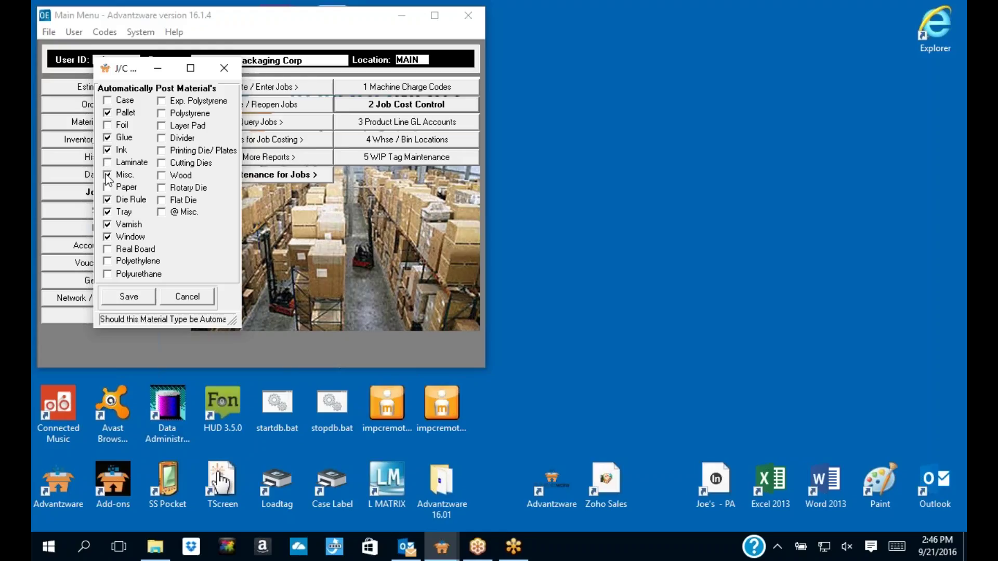
# Step: Exclude Misc., Die Rule, Tray and Window from automatic material posting, leaving Varnish enabled
pyautogui.click(107, 175)
pyautogui.click(107, 200)
pyautogui.click(107, 213)
pyautogui.click(108, 225)
pyautogui.click(108, 237)
# Step: Enable automatic posting for Layer Pad and Divider, save the job cost settings and close them
pyautogui.click(161, 126)
pyautogui.click(161, 138)
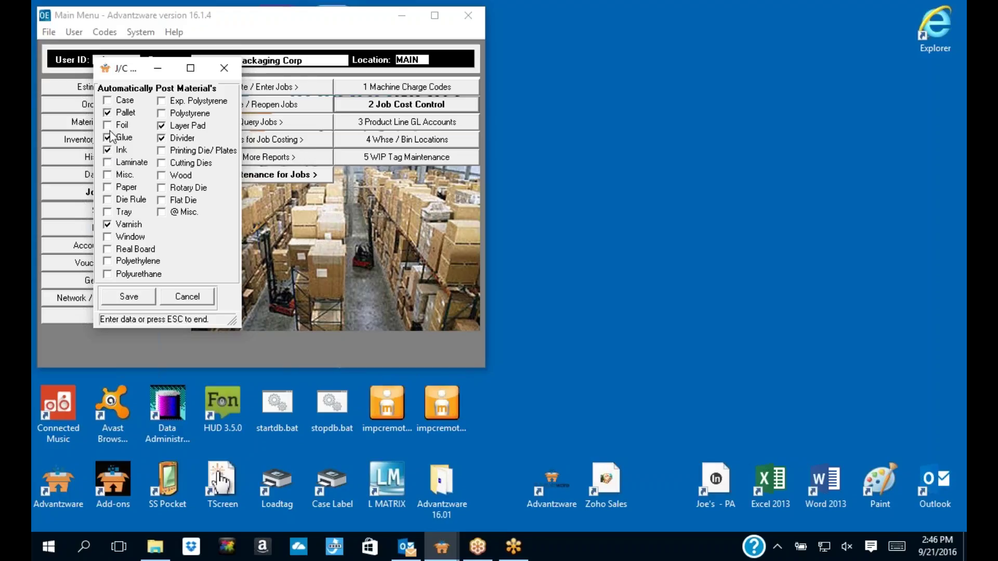
pyautogui.click(131, 301)
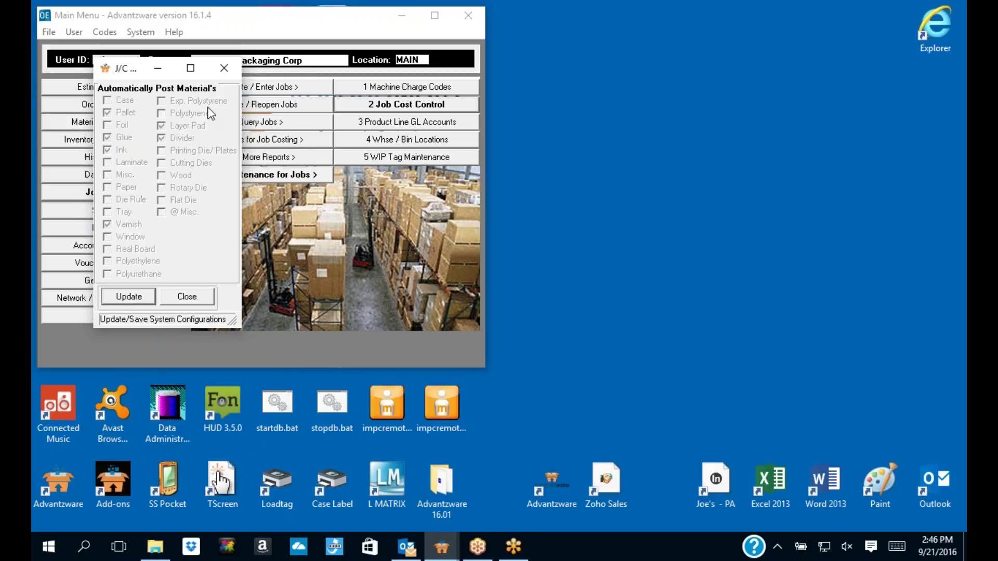
pyautogui.click(225, 69)
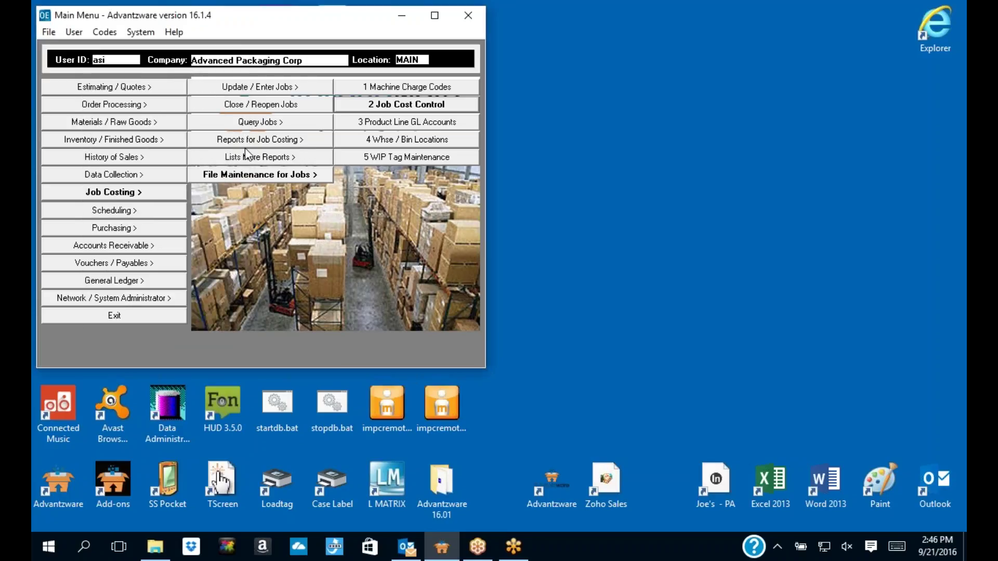
# Step: Open the materials of job S1456, try editing the B-25 bundle line and cancel the edit
pyautogui.click(235, 89)
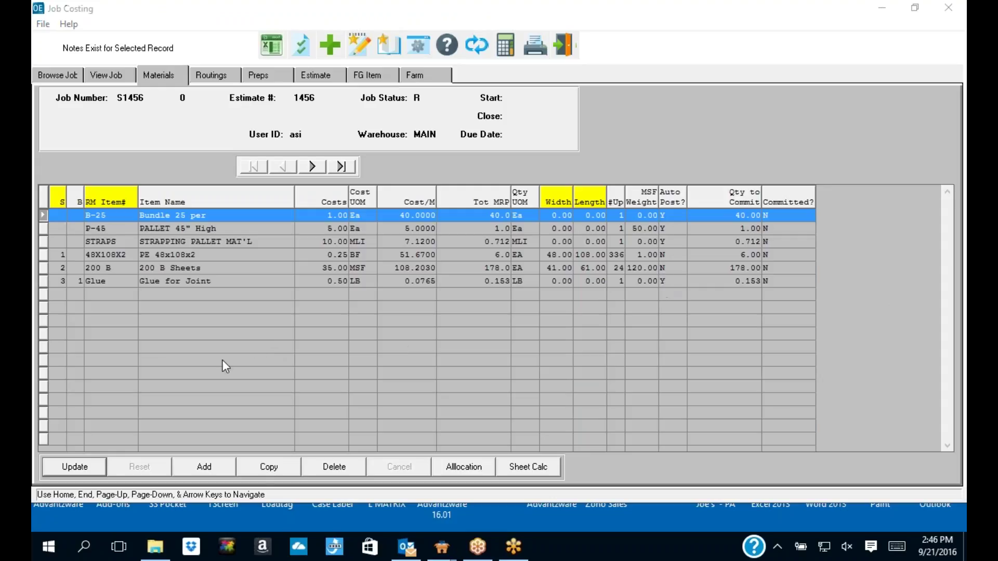
pyautogui.click(78, 466)
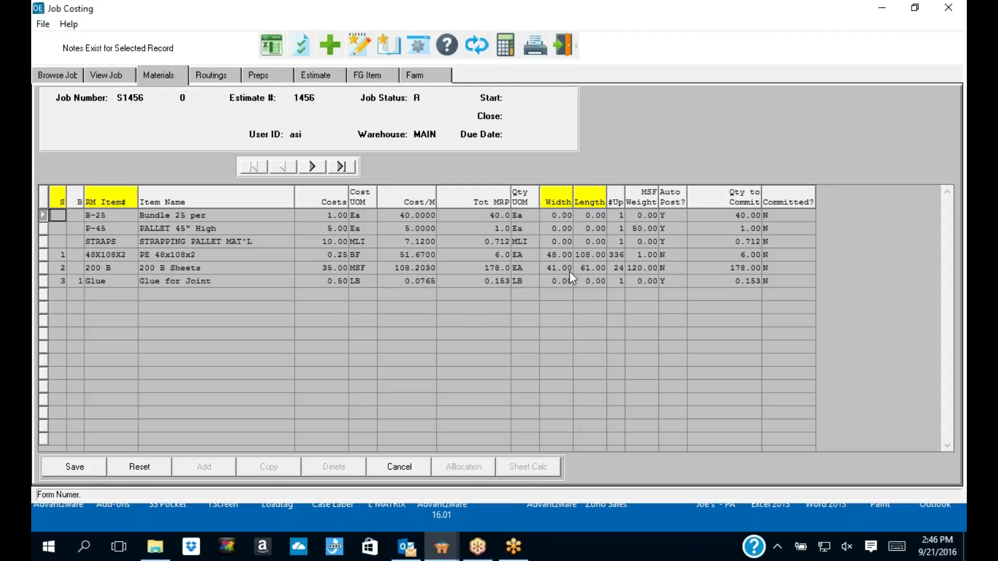
pyautogui.click(653, 216)
pyautogui.click(527, 327)
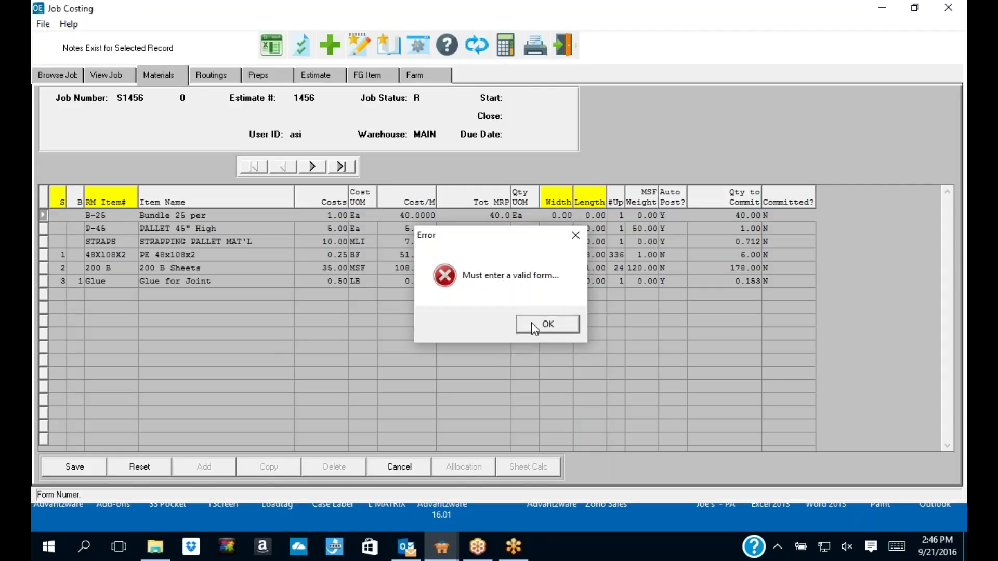
pyautogui.click(398, 468)
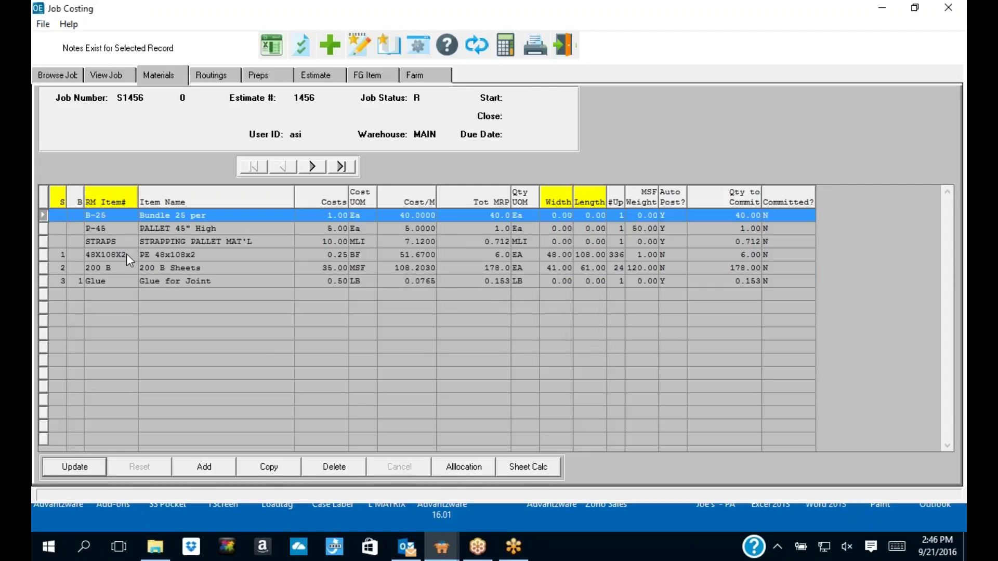
# Step: Try setting Auto Post to Y for the 200 B Sheets line of job S1456, cancel the change and exit Job Costing
pyautogui.click(101, 282)
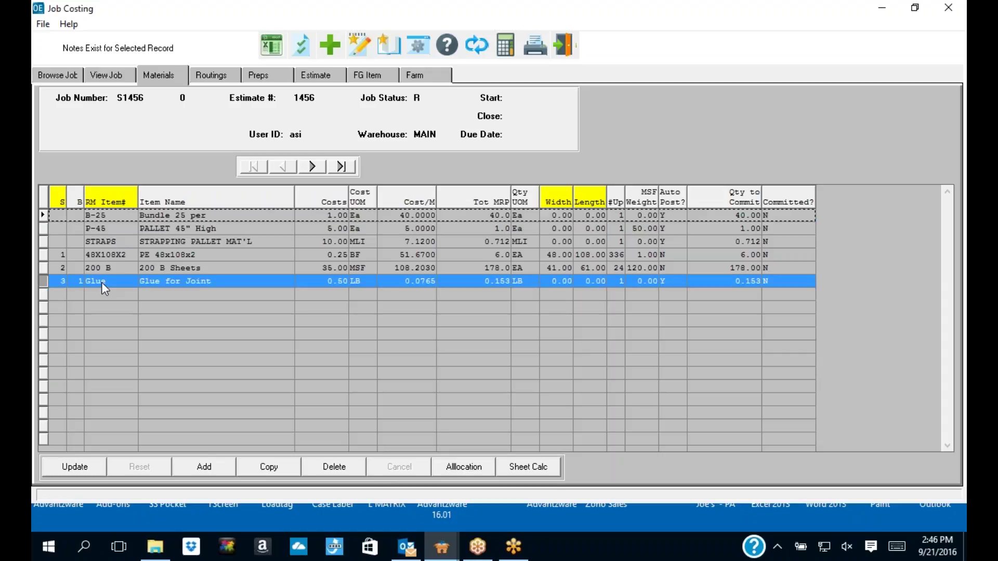
pyautogui.click(104, 270)
pyautogui.click(408, 269)
pyautogui.click(643, 268)
pyautogui.click(670, 269)
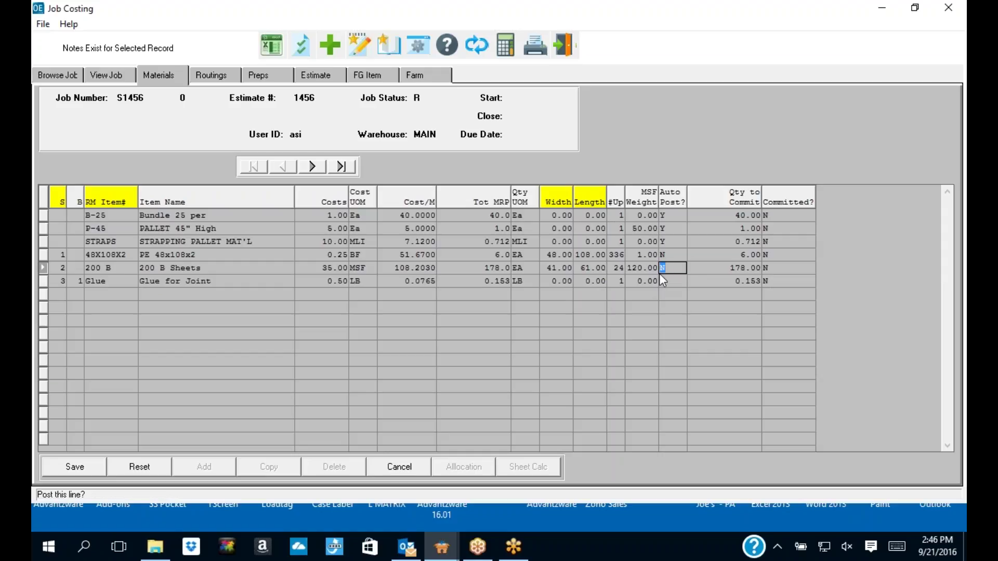
pyautogui.write('Y')
pyautogui.click(396, 468)
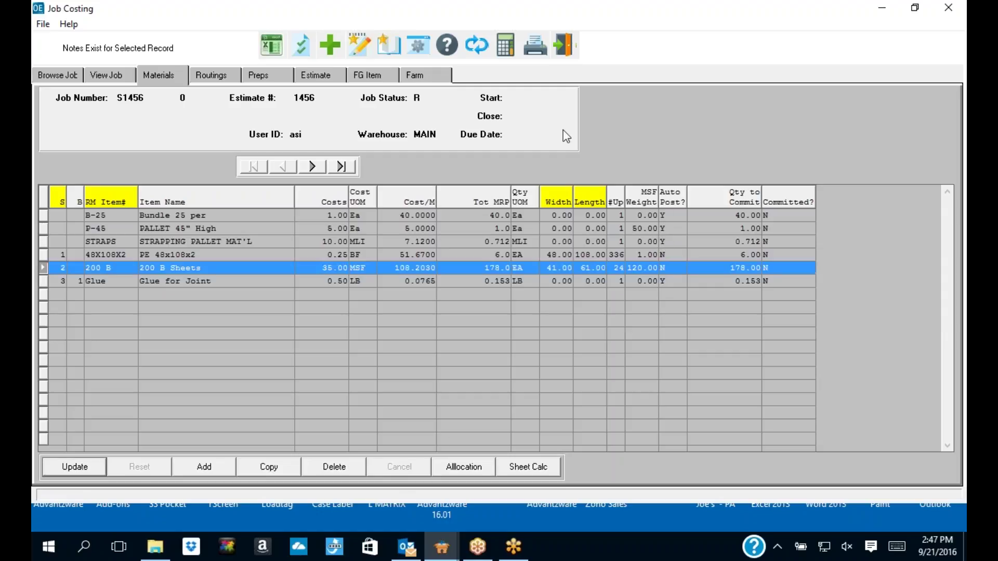
pyautogui.click(563, 50)
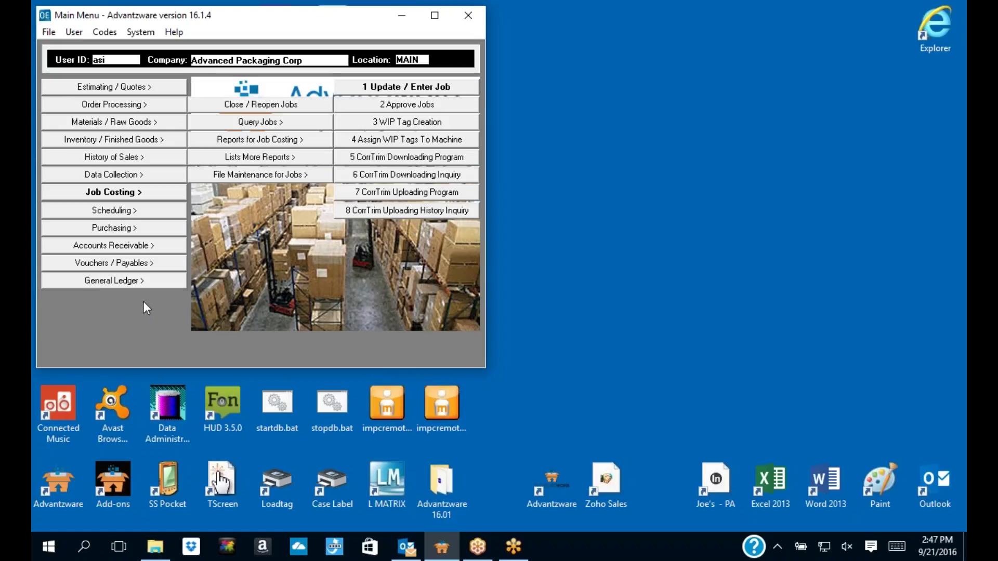
# Step: Open the AUTOISSU record in System Control Parameters for updating
pyautogui.click(144, 302)
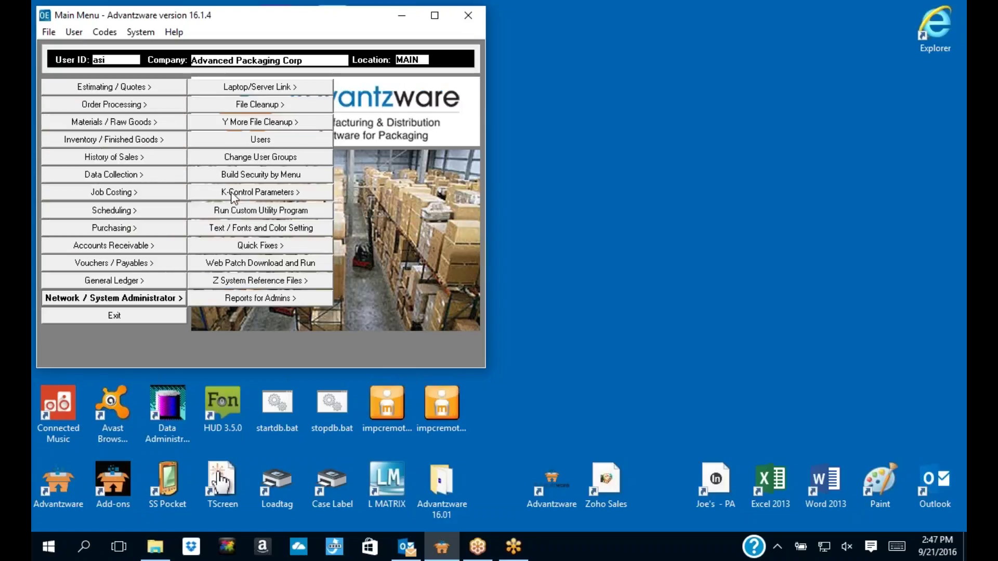
pyautogui.moveTo(260, 192)
pyautogui.click(370, 90)
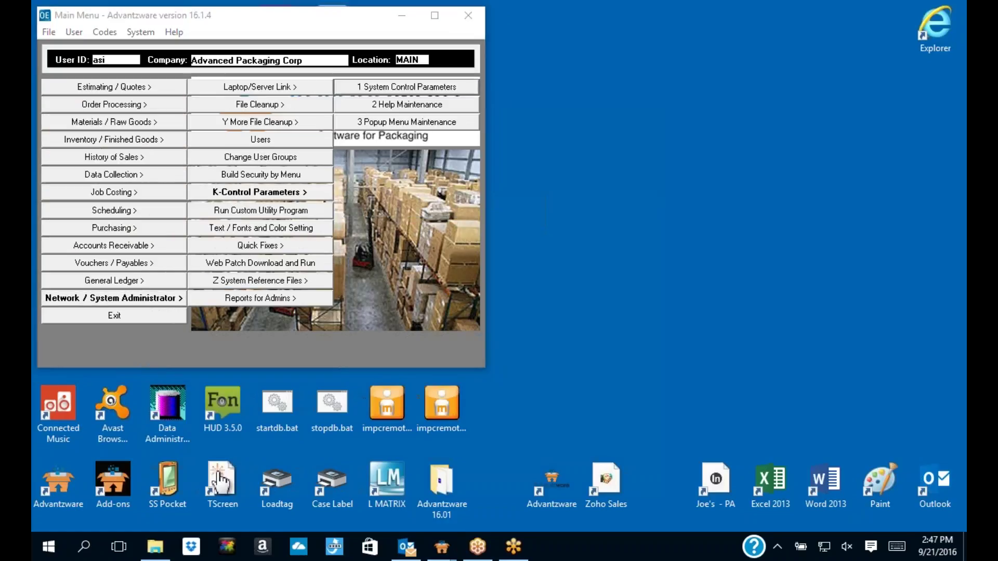
pyautogui.doubleClick(171, 231)
pyautogui.click(466, 411)
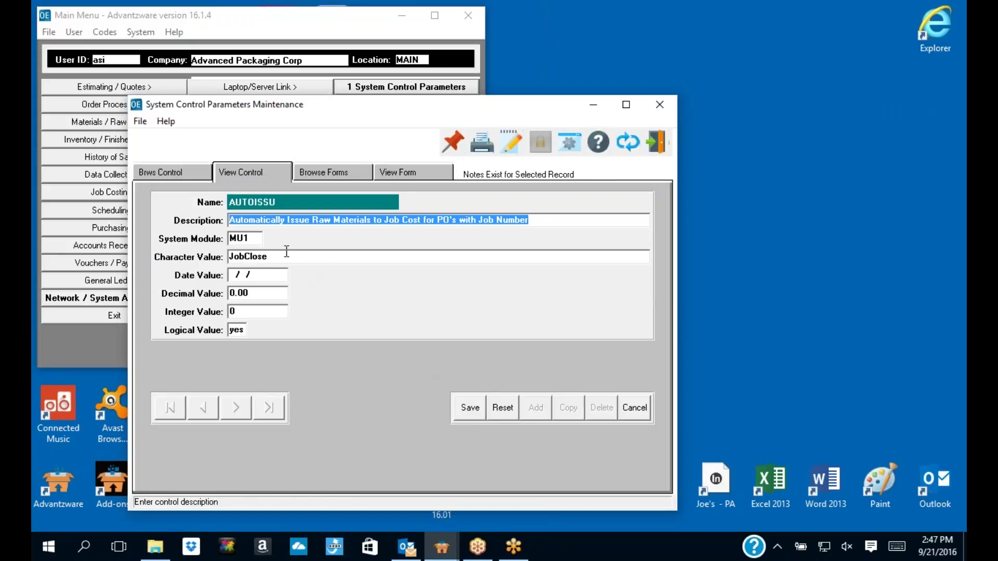
# Step: Set the AUTOISSU parameter's Character Value to FGPost from the lookup list, save it and exit the control parameters
pyautogui.moveTo(268, 256); pyautogui.dragTo(224, 256)
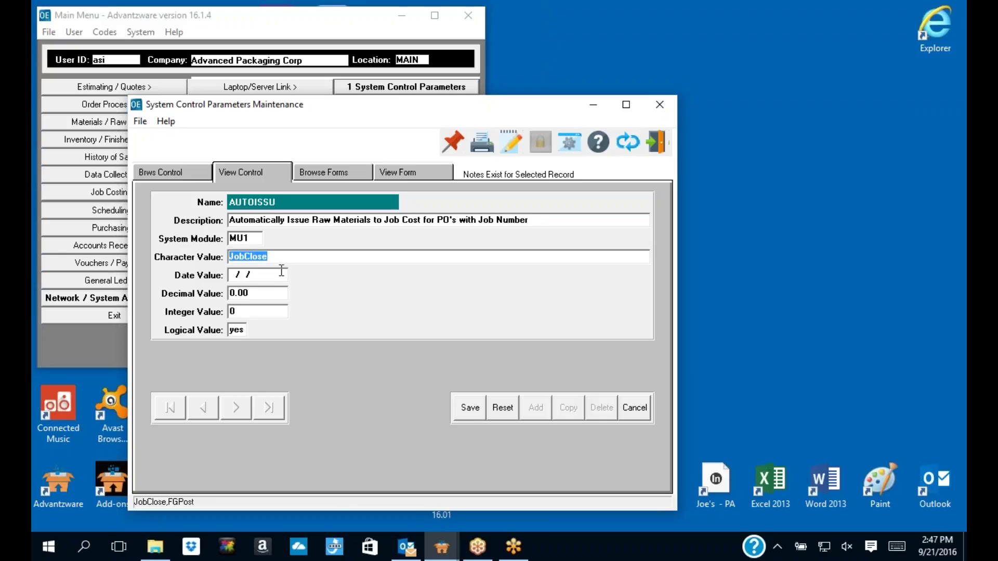
pyautogui.press('Delete')
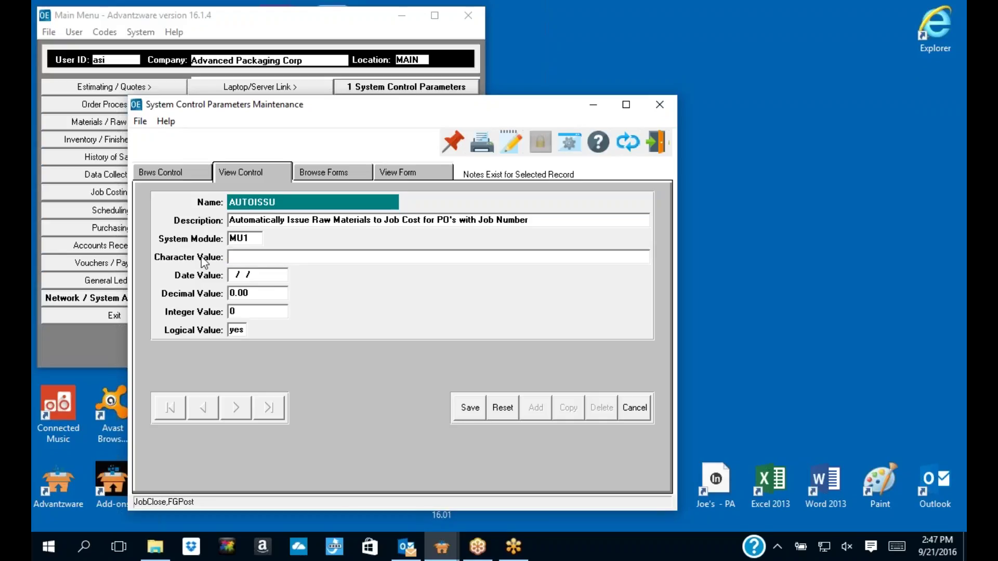
pyautogui.press('F1')
pyautogui.doubleClick(325, 244)
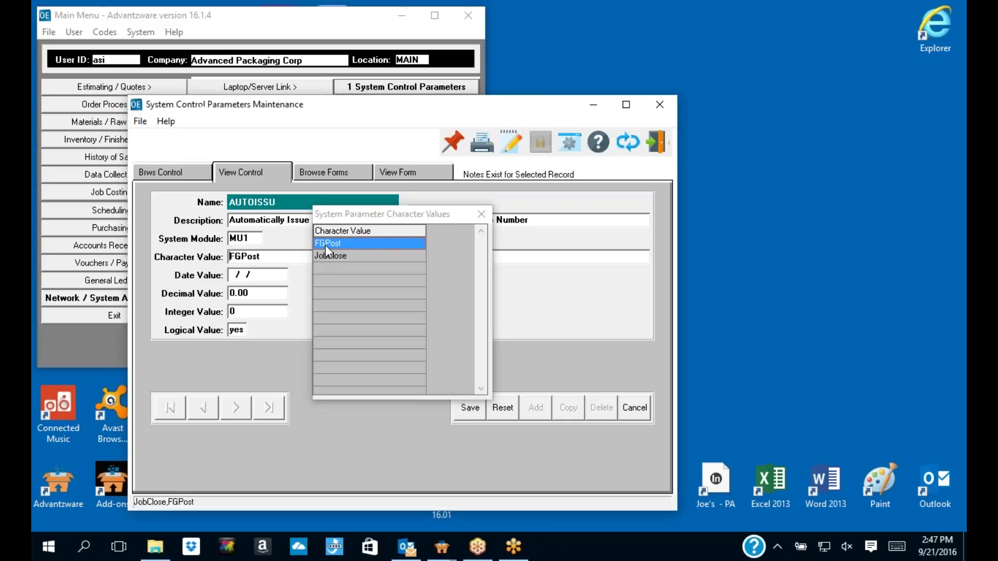
pyautogui.moveTo(270, 252); pyautogui.dragTo(208, 257)
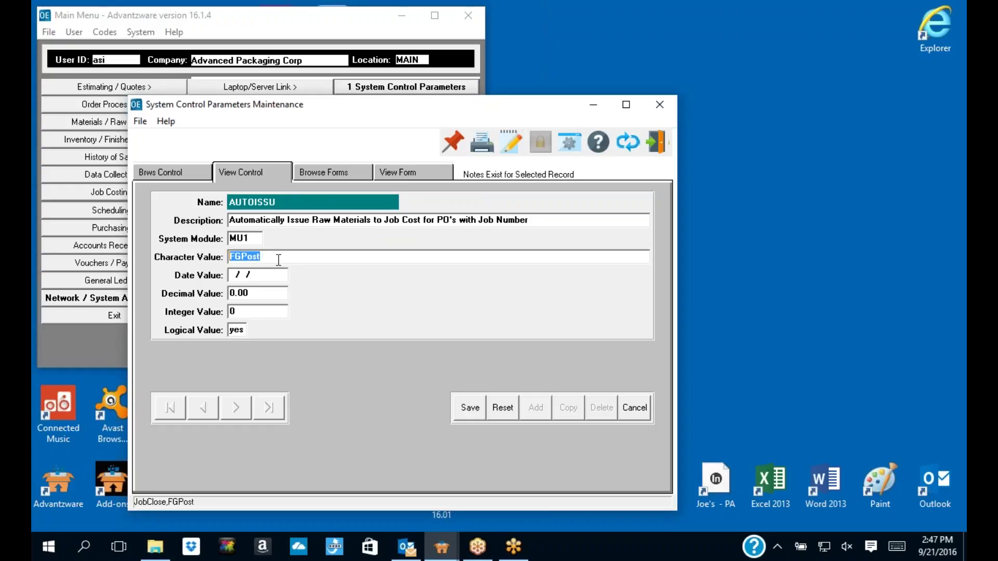
pyautogui.click(469, 407)
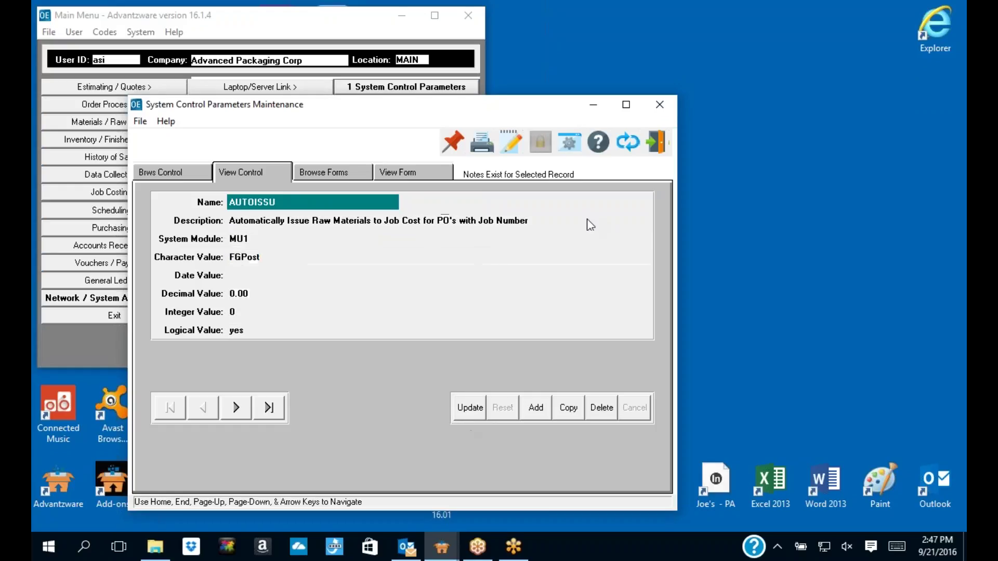
pyautogui.click(659, 142)
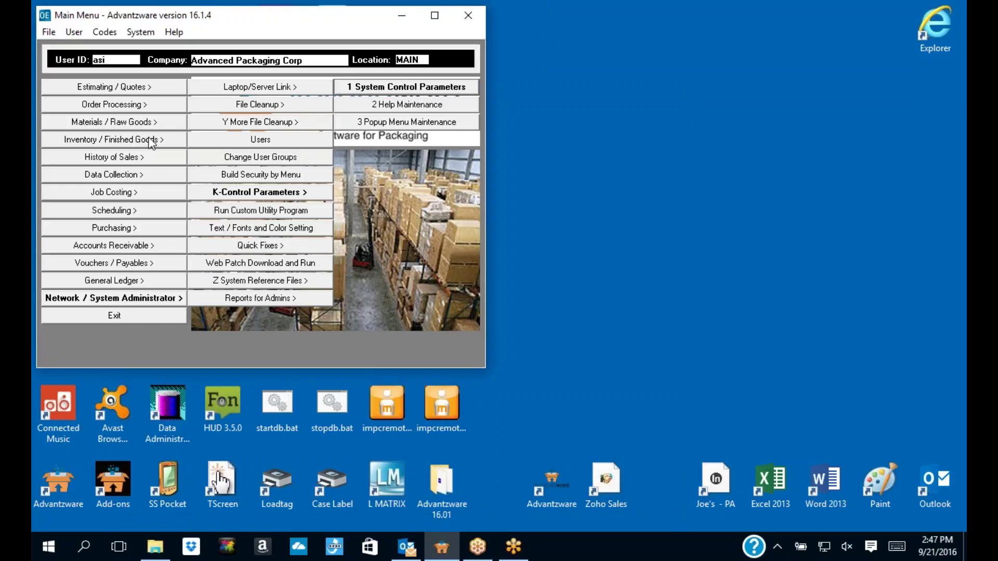
# Step: Open Issue Materials to Jobs and review the bundle, ink, glue, pallet and strapping issue lines for job 1761
pyautogui.click(115, 126)
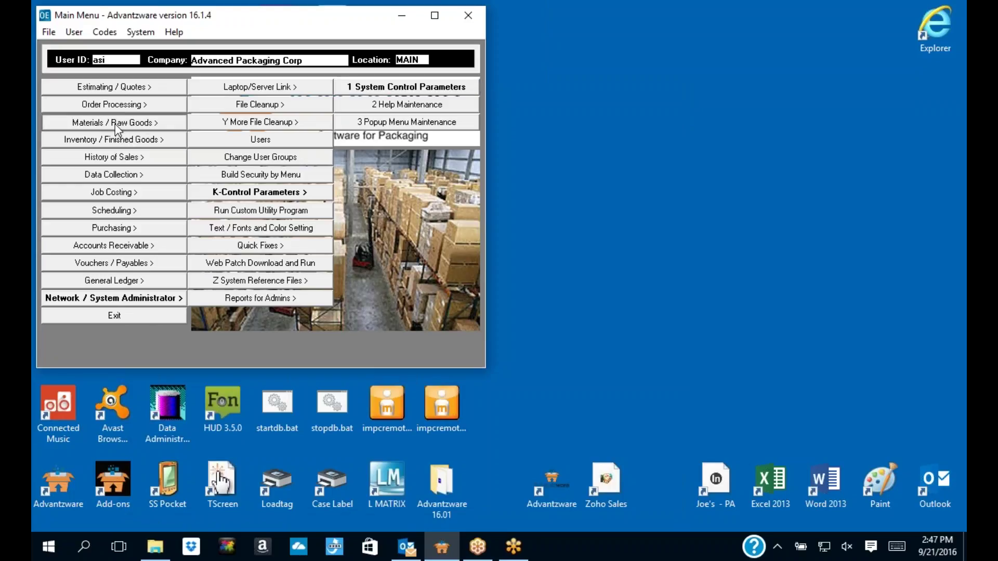
pyautogui.click(249, 91)
pyautogui.click(401, 106)
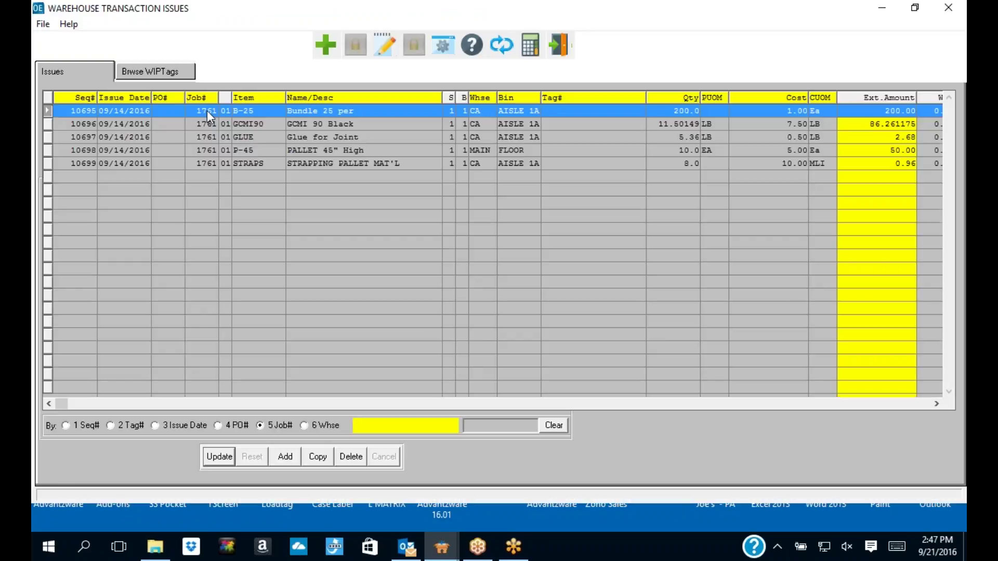
pyautogui.click(249, 122)
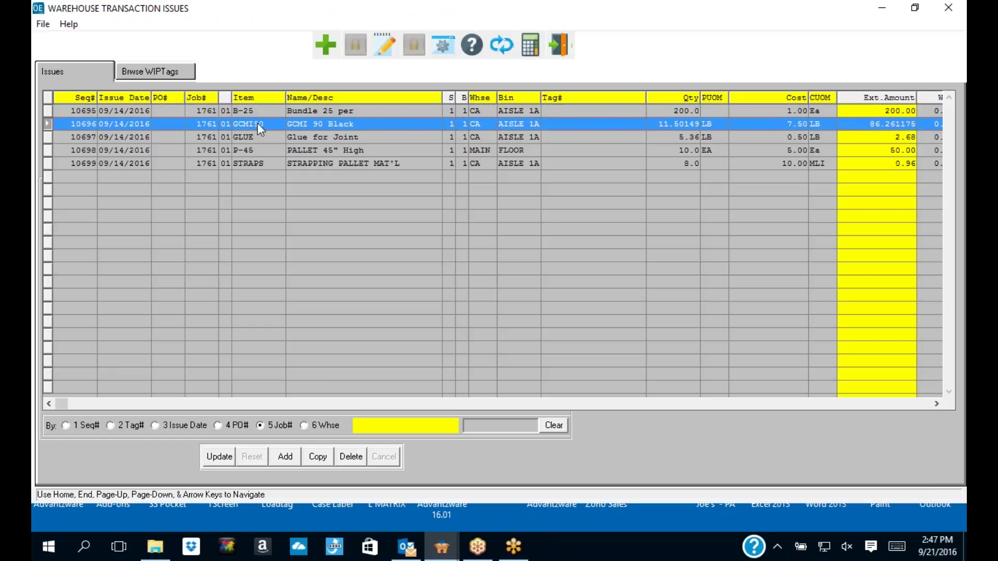
pyautogui.click(243, 136)
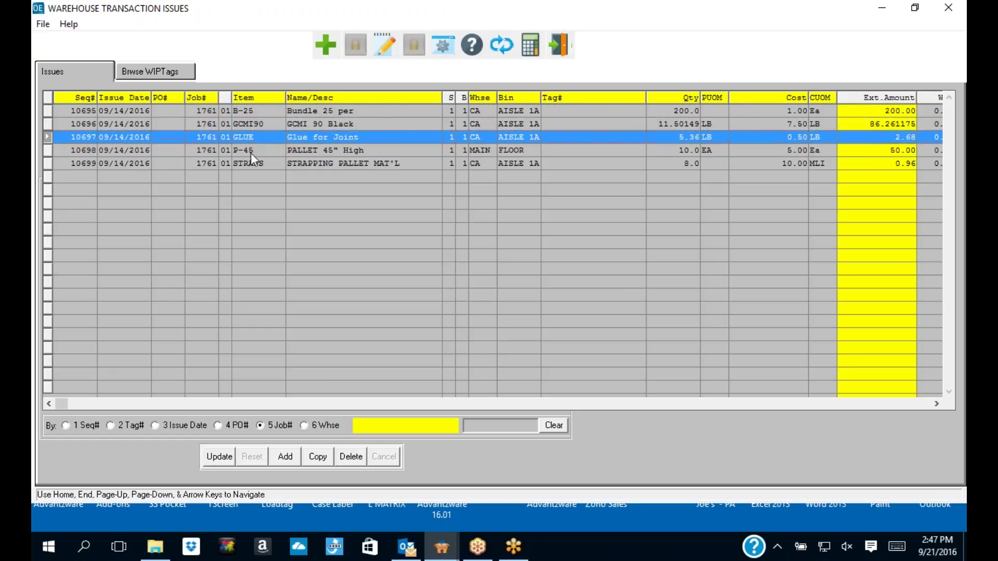
pyautogui.click(251, 152)
pyautogui.click(251, 166)
pyautogui.click(245, 108)
pyautogui.click(250, 164)
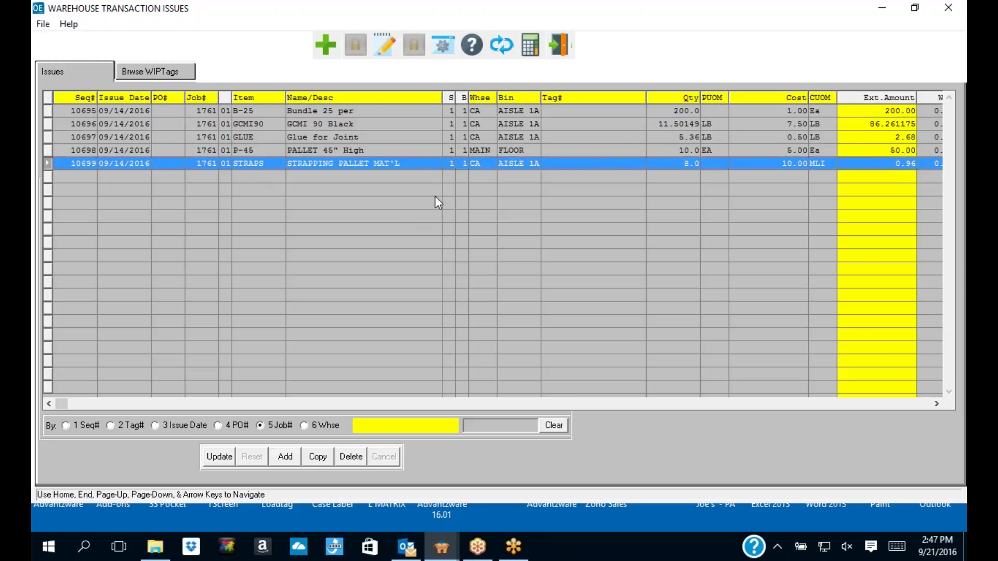
# Step: Check the quantity of each material issue line for job 1761 and exit Issue Materials to Jobs
pyautogui.click(684, 115)
pyautogui.click(684, 122)
pyautogui.click(684, 133)
pyautogui.click(686, 151)
pyautogui.click(687, 163)
pyautogui.click(560, 47)
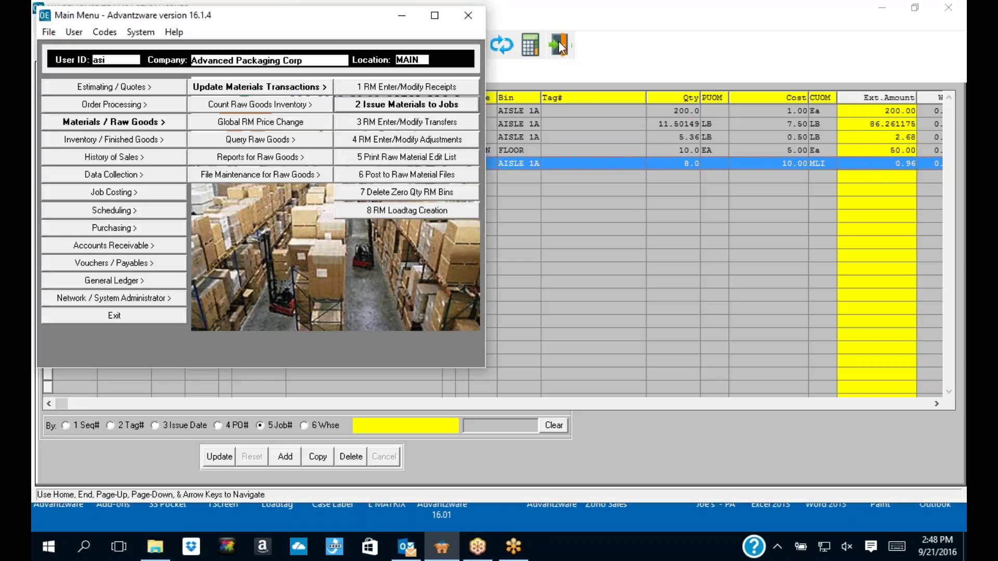
# Step: Open Physical Count Processing for the raw goods inventory
pyautogui.click(275, 104)
pyautogui.click(382, 89)
pyautogui.press('Escape')
pyautogui.click(392, 108)
# Step: Try adding a physical count line for item 200C-50x80 in warehouse MAIN, bin FLOOR
pyautogui.click(261, 459)
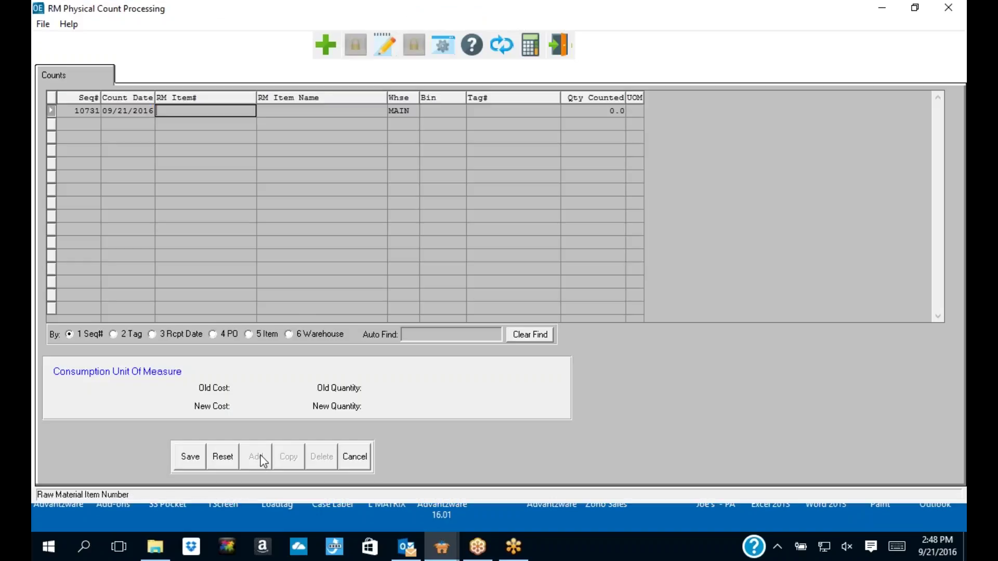
pyautogui.write('200')
pyautogui.write('0')
pyautogui.write('-50')
pyautogui.write('x80')
pyautogui.press('Tab')
pyautogui.press('Tab')
pyautogui.press('Tab')
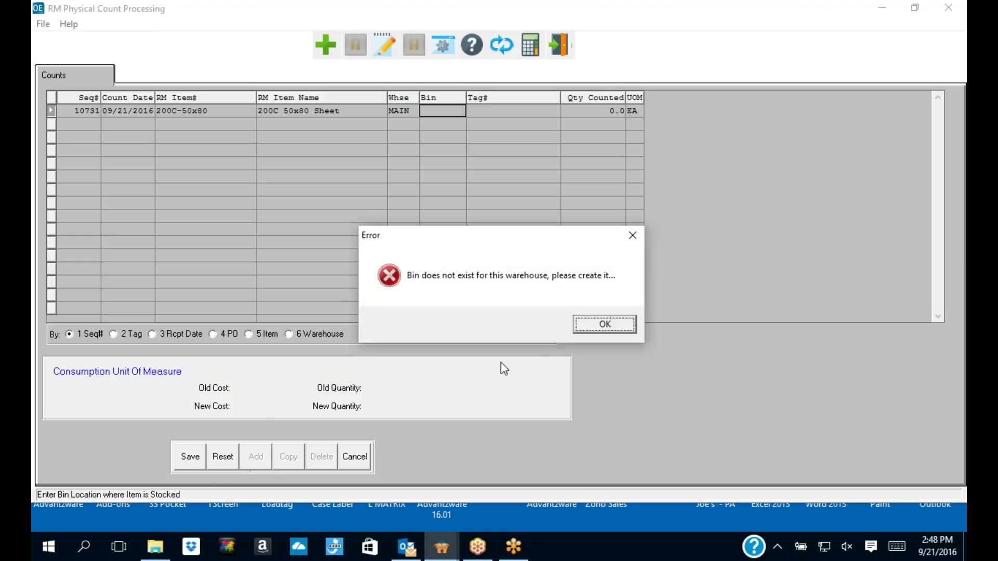
pyautogui.click(587, 321)
pyautogui.write('FLOOR')
pyautogui.press('Tab')
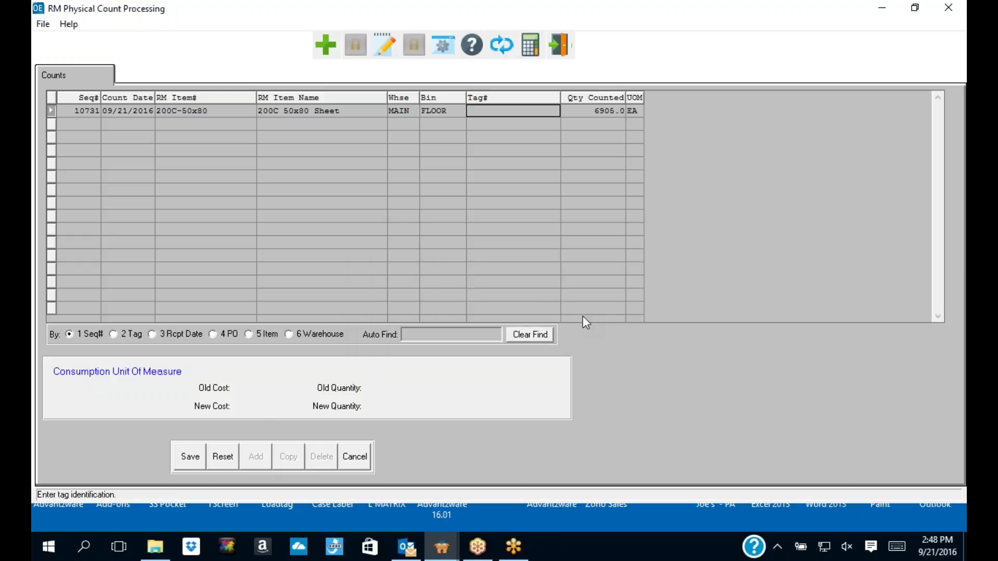
# Step: View the bin locations of item 200C-50x80 and cancel the new count line
pyautogui.press('F1')
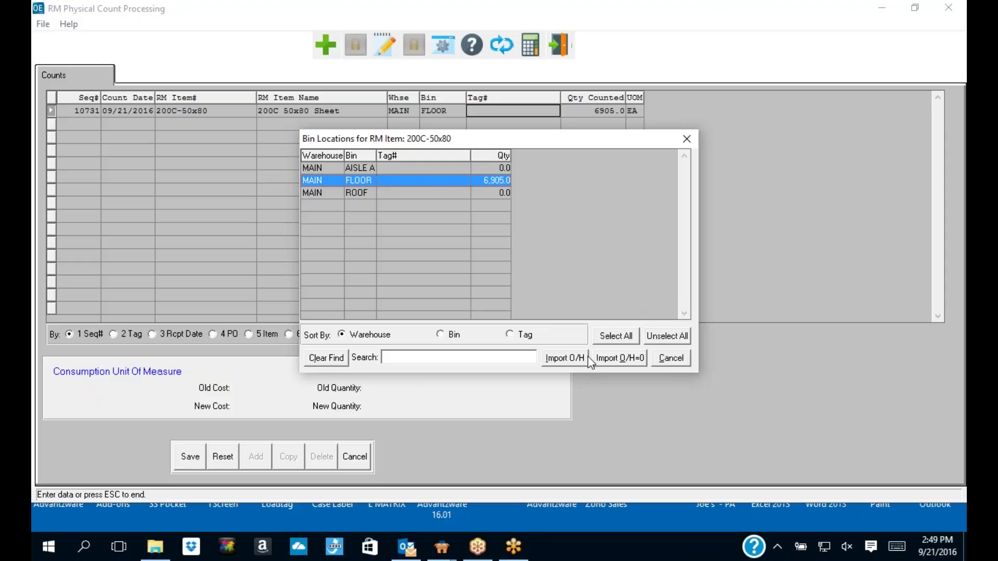
pyautogui.click(676, 359)
pyautogui.click(349, 457)
# Step: Add a physical count line for item SBS18-22 in warehouse MAIN, bin FLOOR
pyautogui.click(257, 457)
pyautogui.press('Tab')
pyautogui.write('SBS18-22')
pyautogui.press('Tab')
pyautogui.press('Tab')
pyautogui.write('FLO')
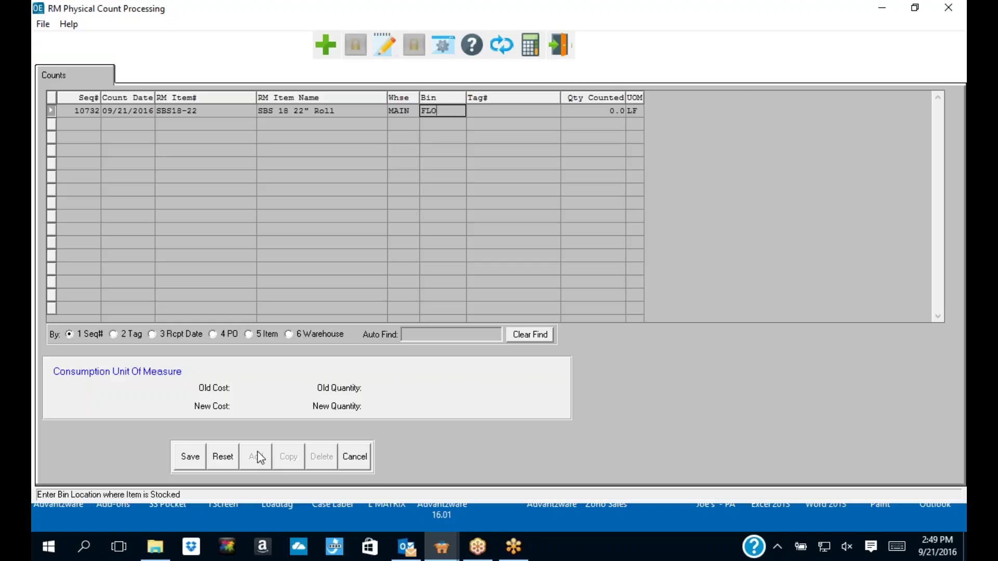
pyautogui.write('OR')
pyautogui.press('Tab')
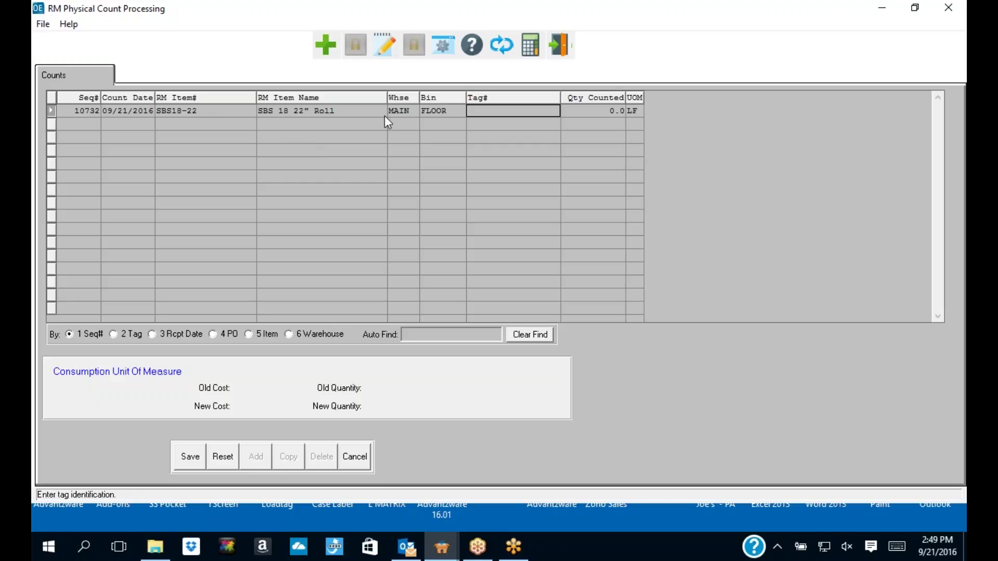
pyautogui.press('F1')
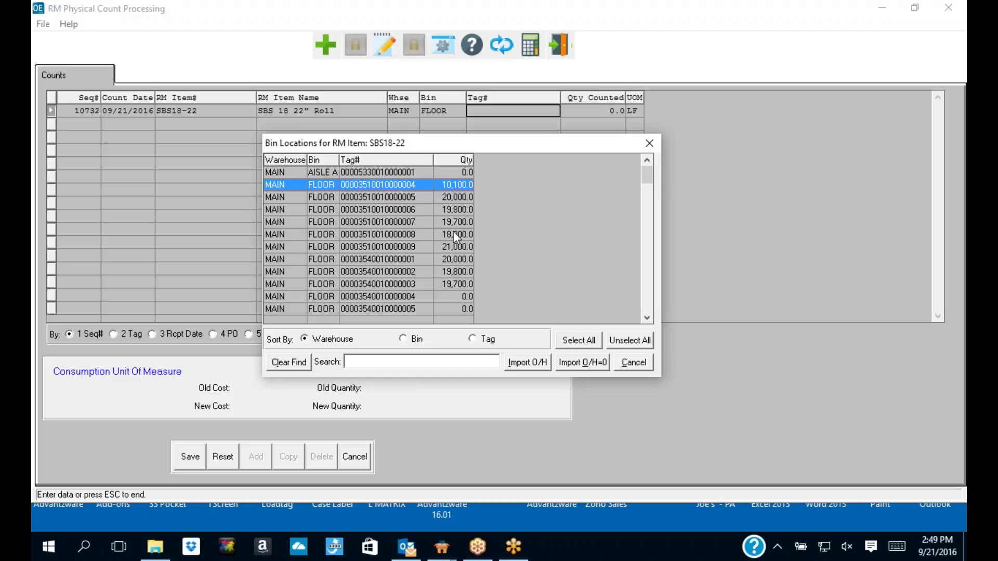
pyautogui.moveTo(452, 140); pyautogui.dragTo(426, 135)
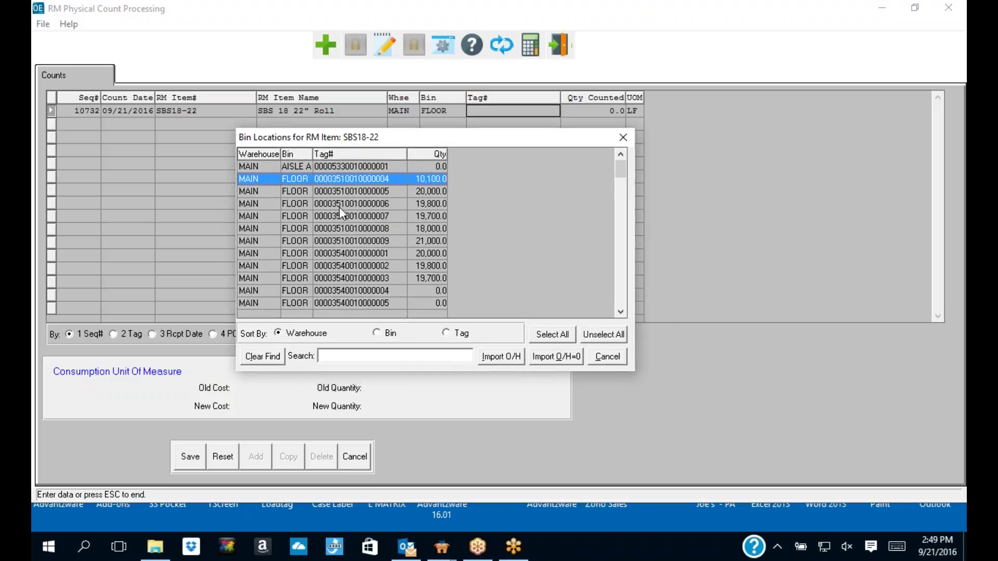
pyautogui.keyDown('ctrl'); pyautogui.click(338, 206); pyautogui.keyUp('ctrl')
pyautogui.keyDown('ctrl'); pyautogui.click(338, 232); pyautogui.keyUp('ctrl')
pyautogui.click(328, 182)
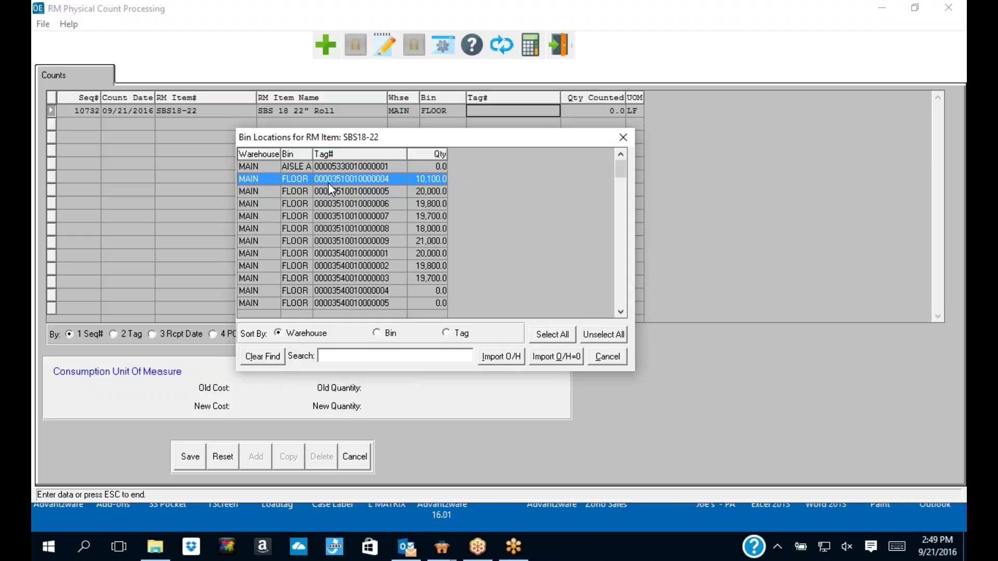
pyautogui.keyDown('shift'); pyautogui.click(363, 277); pyautogui.keyUp('shift')
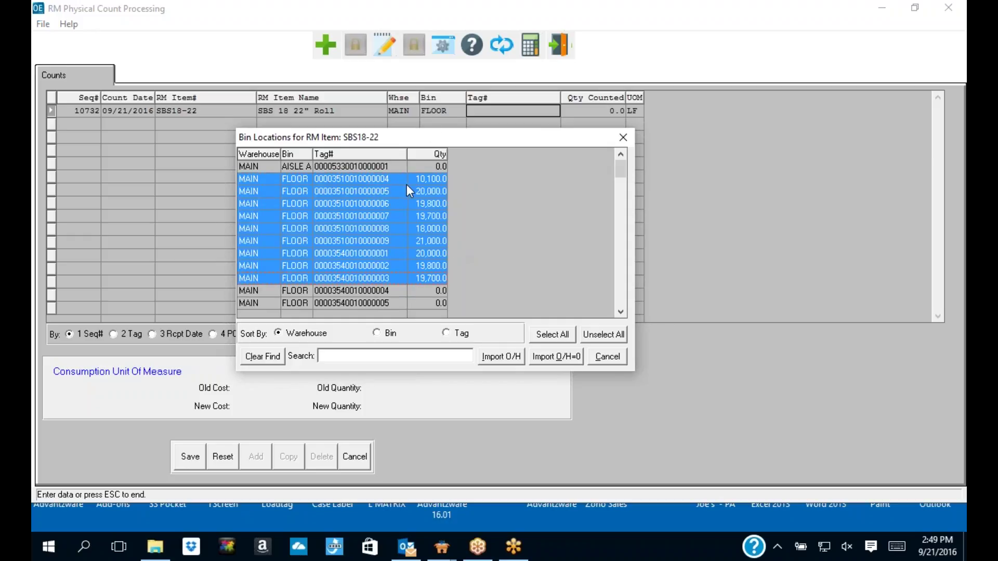
pyautogui.moveTo(409, 140); pyautogui.dragTo(359, 150)
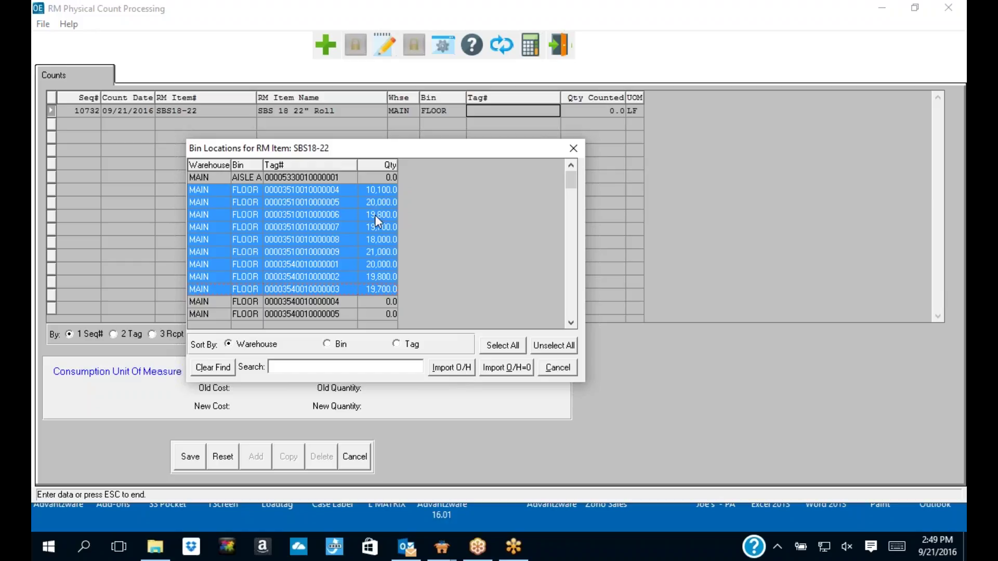
pyautogui.click(498, 367)
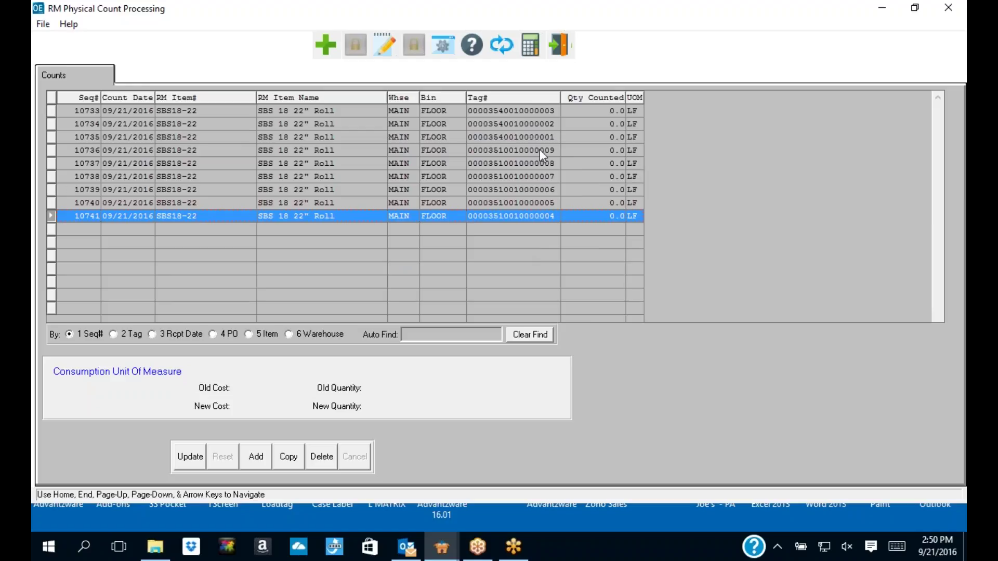
# Step: Review the imported SBS18-22 count lines and exit Physical Count Processing
pyautogui.click(615, 112)
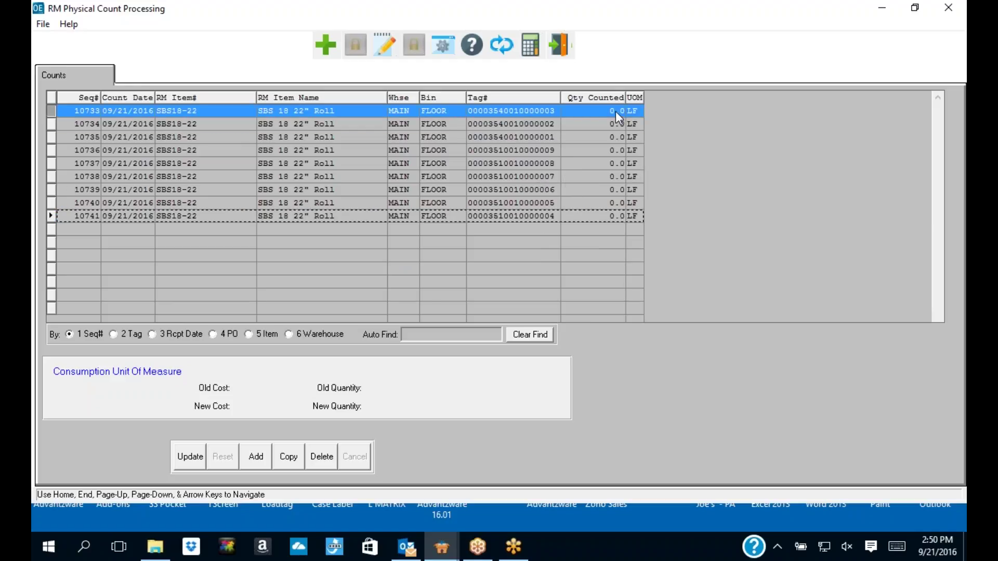
pyautogui.press('Down')
pyautogui.press('Down')
pyautogui.press('Down')
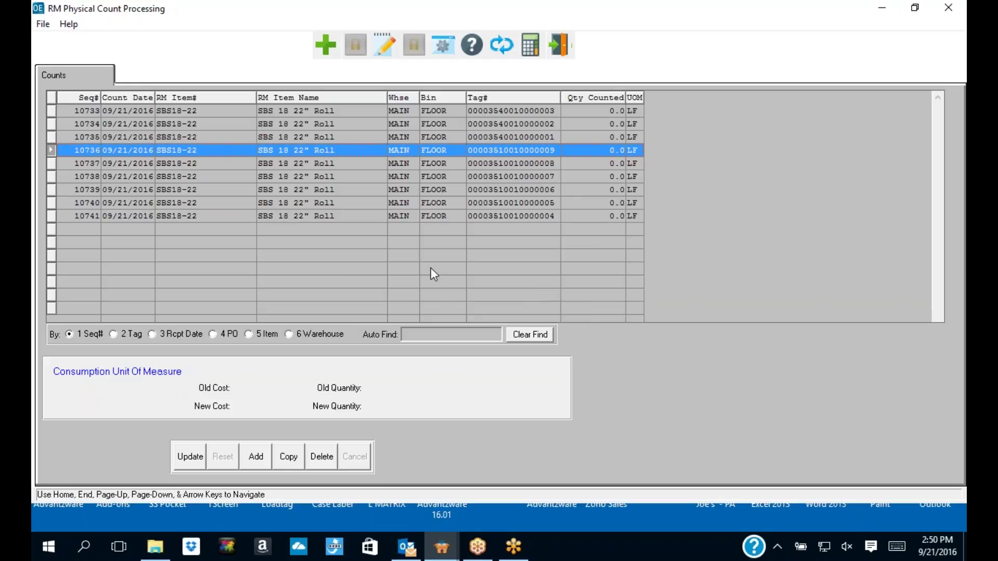
pyautogui.click(558, 45)
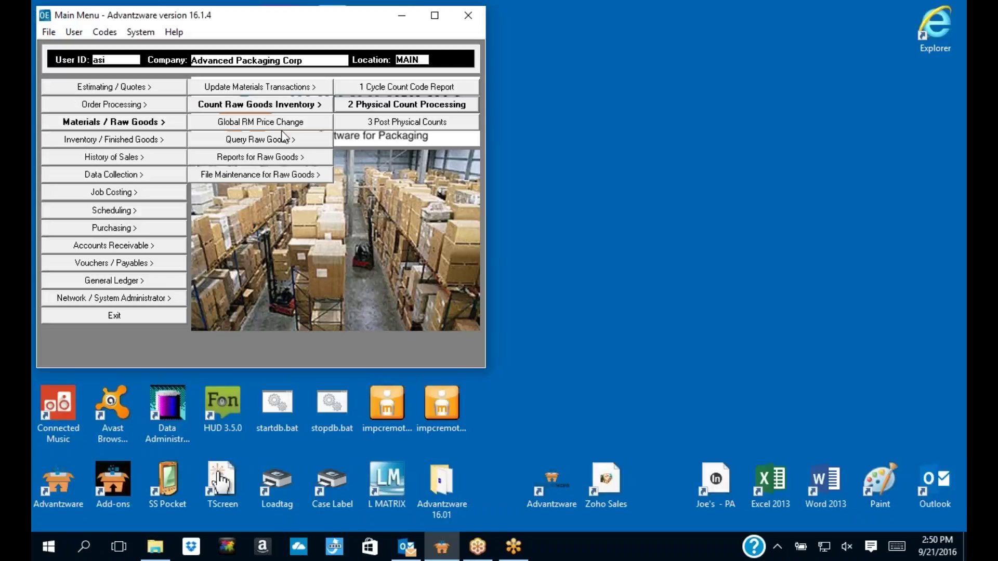
pyautogui.click(250, 88)
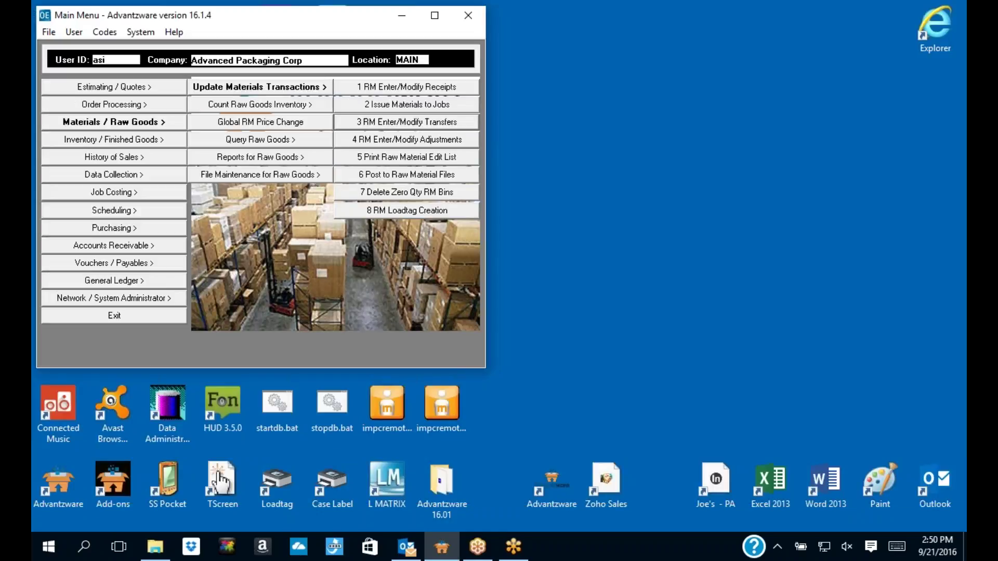
pyautogui.click(387, 123)
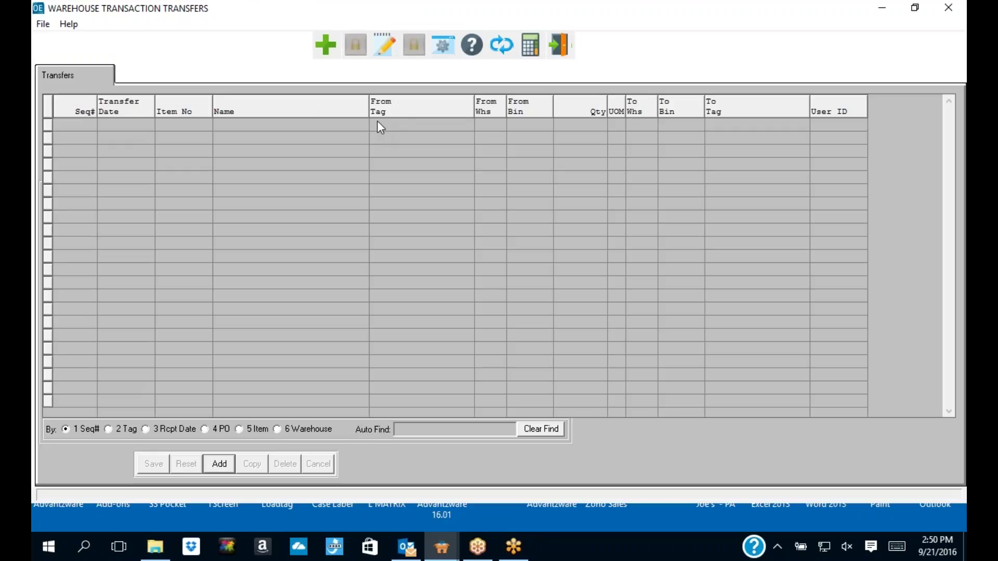
pyautogui.click(558, 44)
# Step: Open the first SBS18-22 physical count line to copy its tag number, cancel the update and exit Physical Count Processing
pyautogui.click(302, 106)
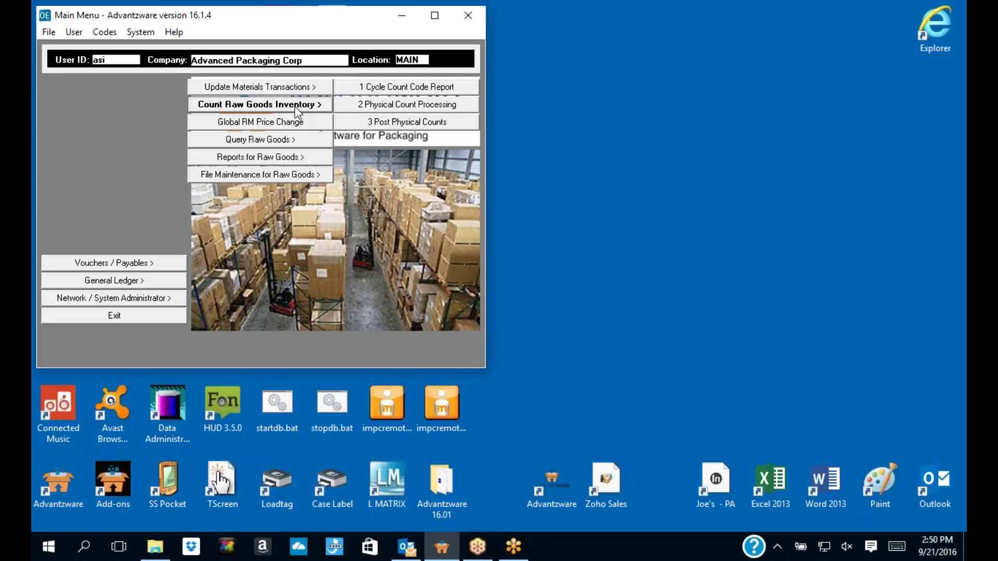
pyautogui.click(406, 105)
pyautogui.click(191, 456)
pyautogui.press('Tab')
pyautogui.press('Tab')
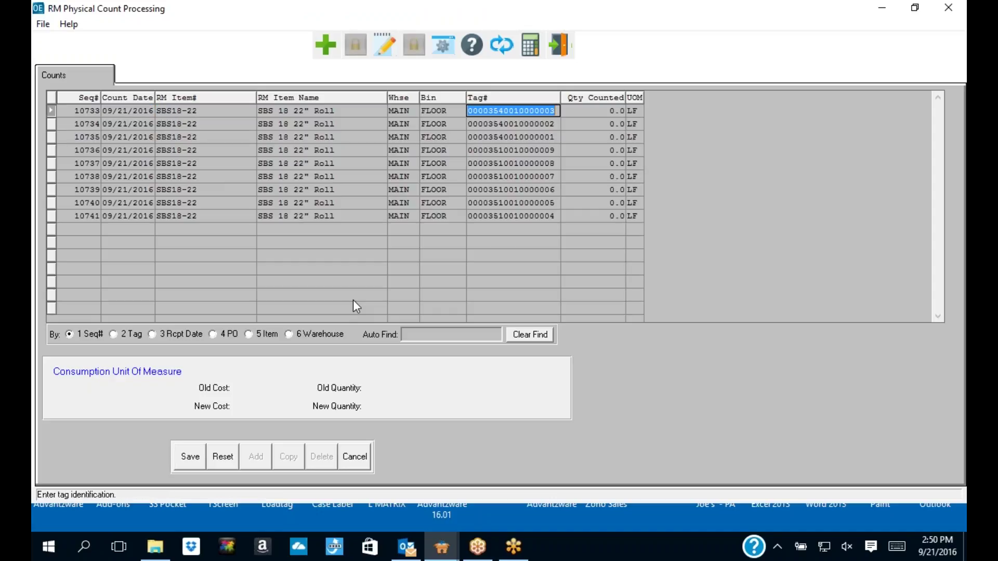
pyautogui.press('Escape')
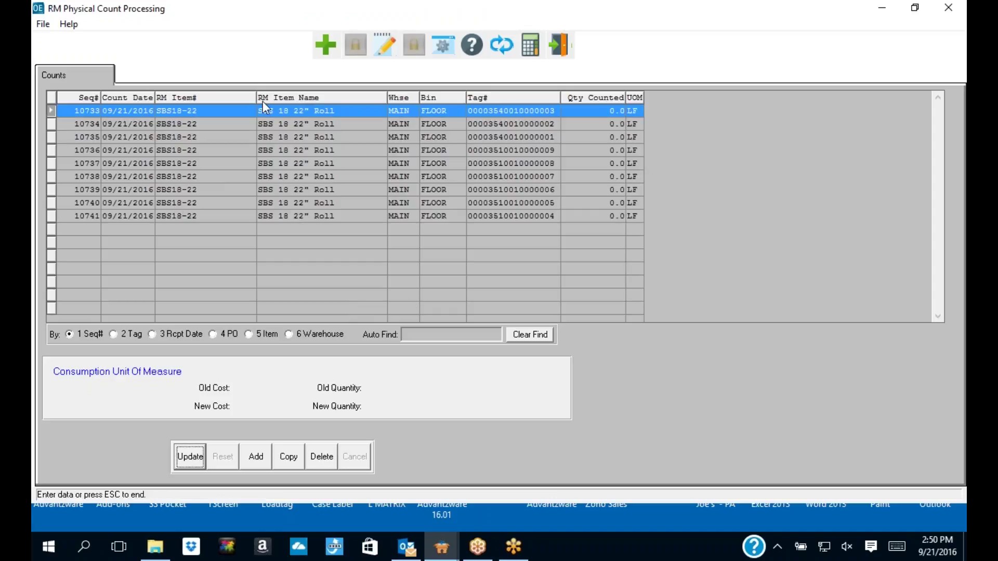
pyautogui.click(555, 50)
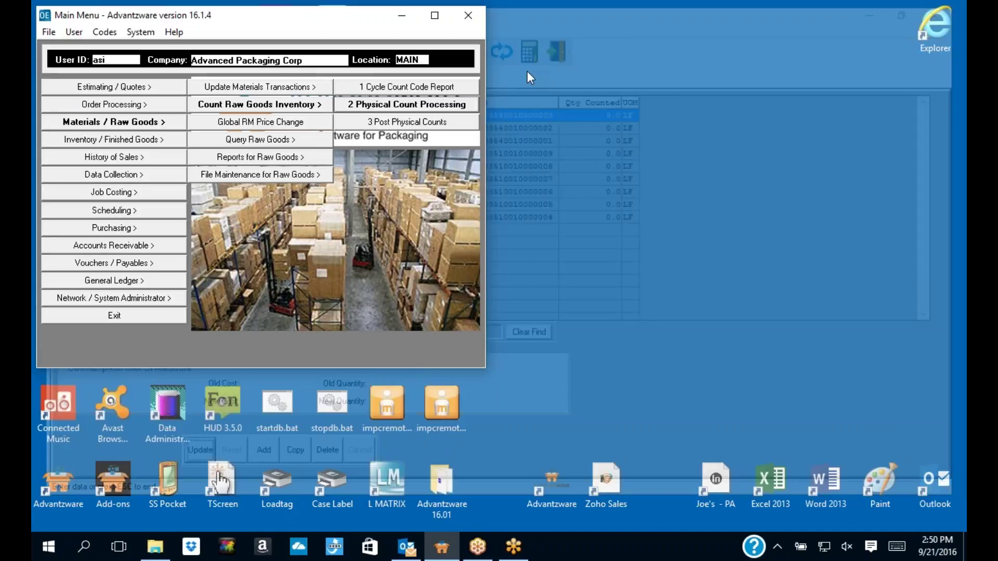
pyautogui.click(260, 87)
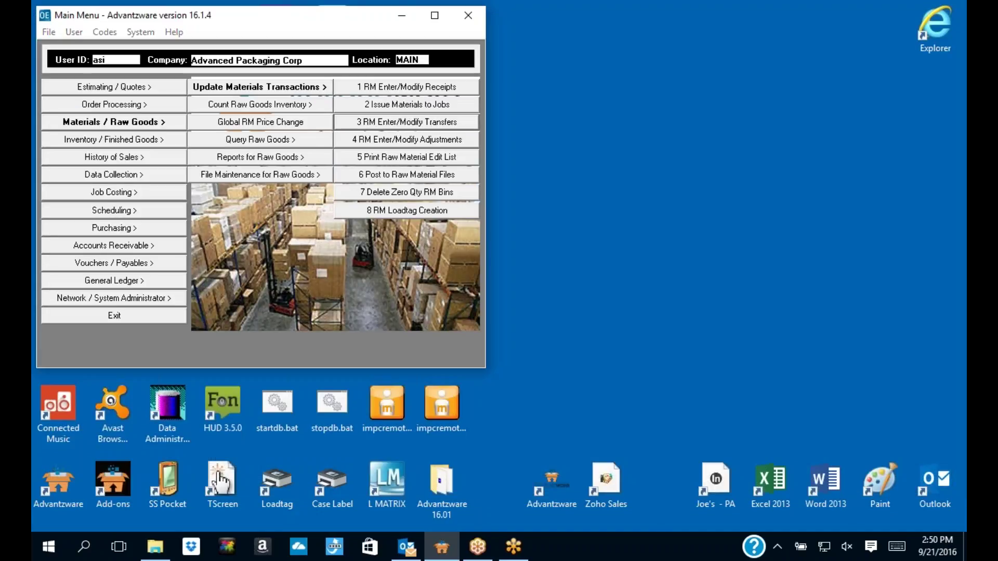
pyautogui.click(375, 145)
pyautogui.click(219, 463)
pyautogui.press('Return')
pyautogui.write('SBS18-')
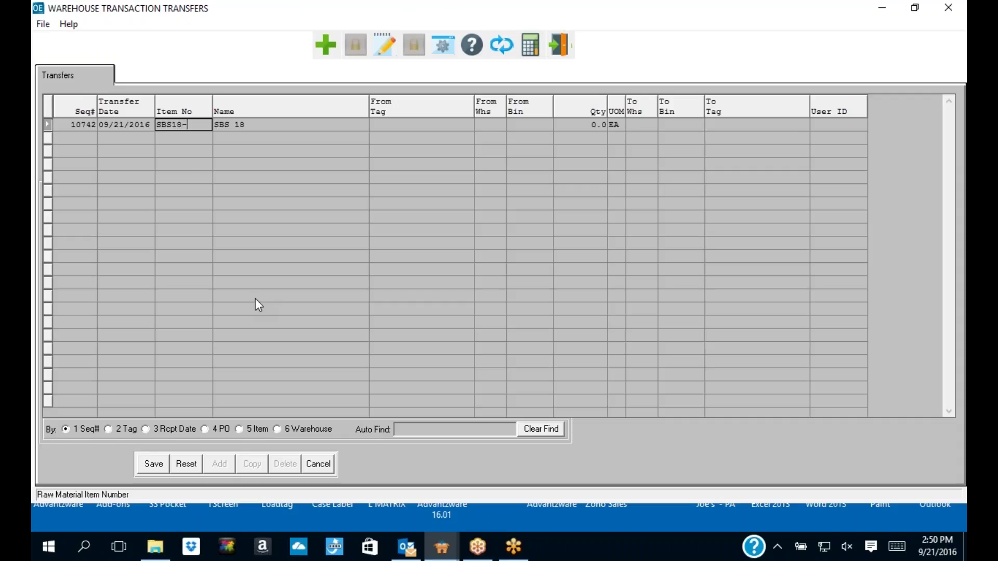
pyautogui.write('22')
pyautogui.press('Return')
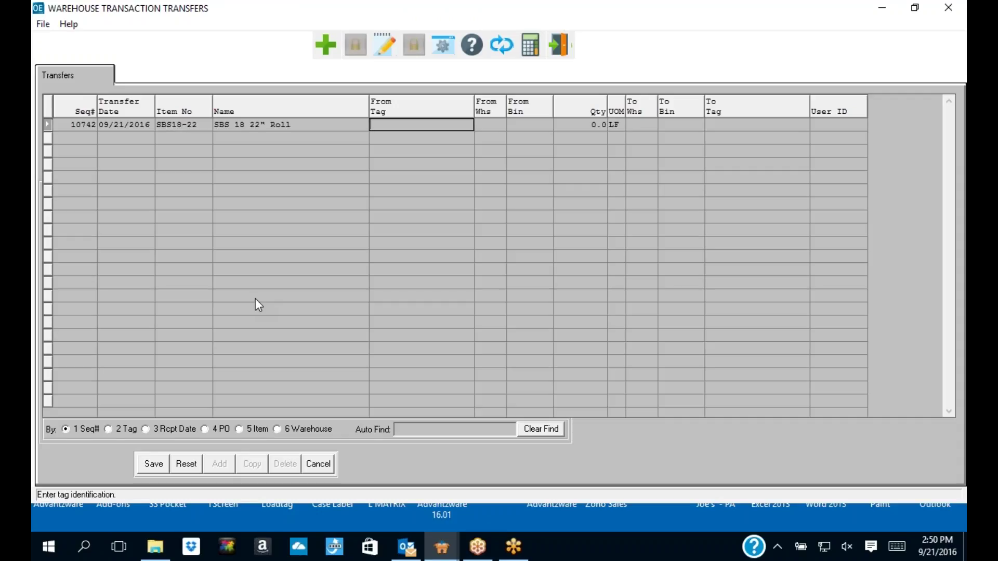
pyautogui.write('000035400100000003')
pyautogui.press('Tab')
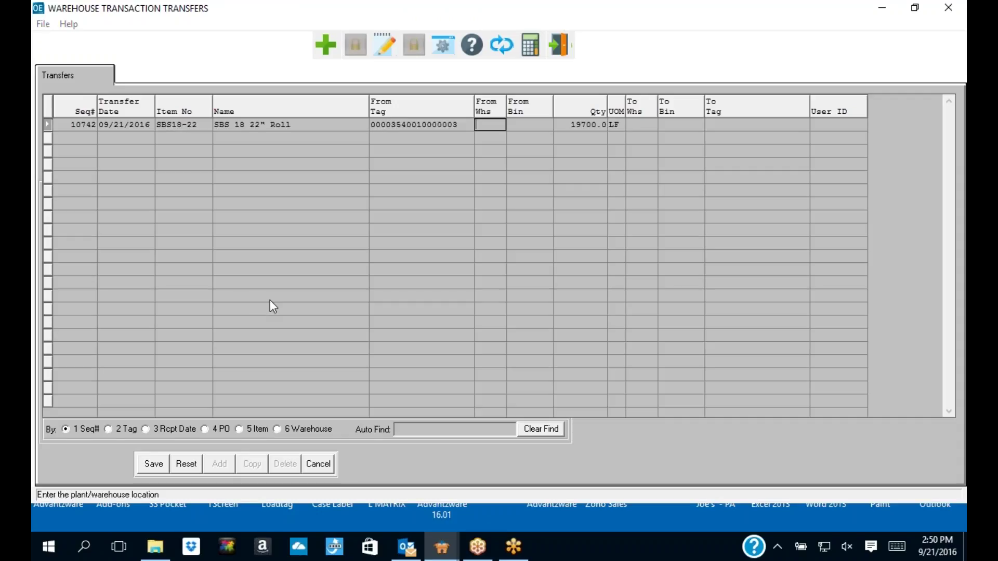
# Step: Try TEXAS as the From warehouse of the SBS18-22 transfer
pyautogui.press('Tab')
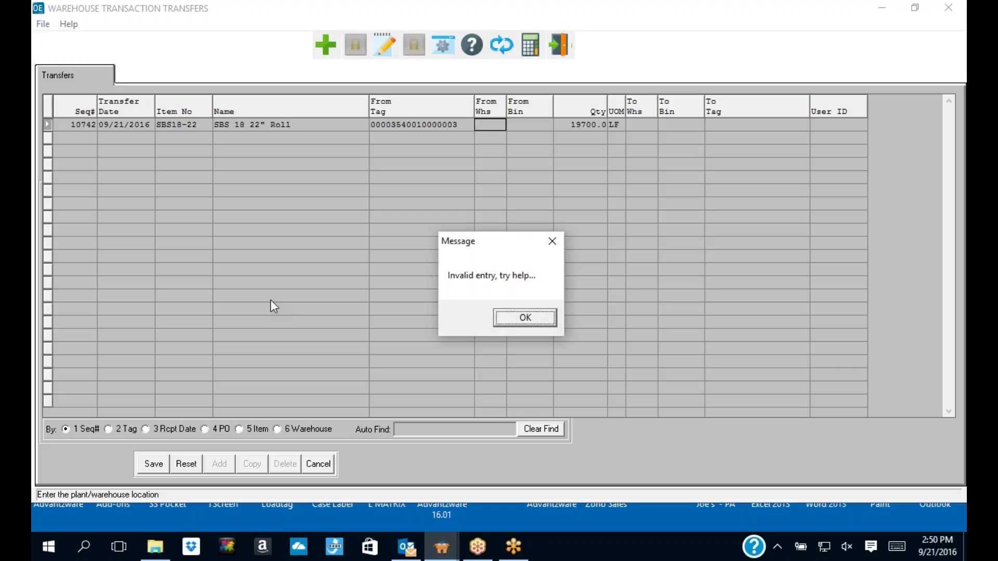
pyautogui.click(540, 325)
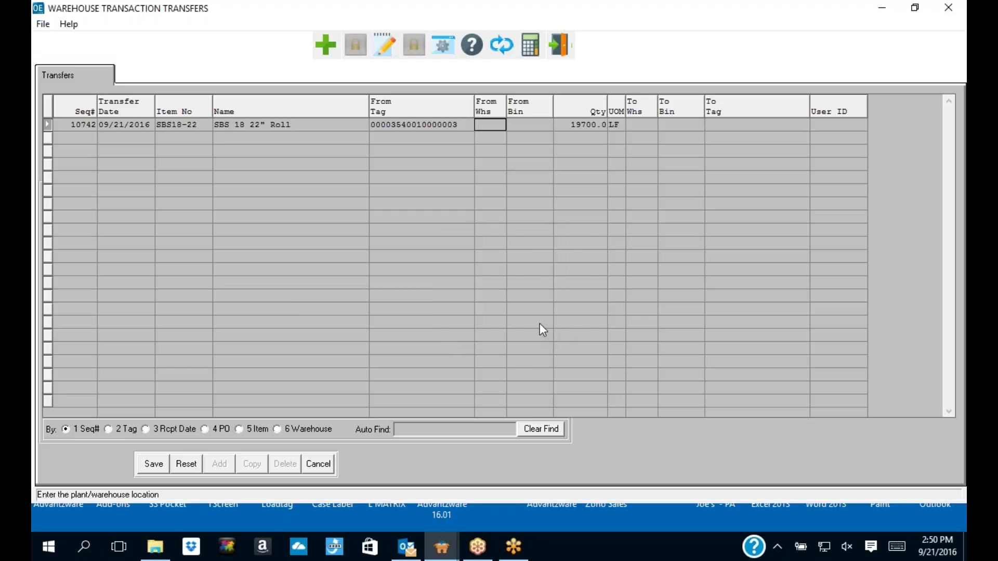
pyautogui.write('TEXAS')
pyautogui.press('Tab')
pyautogui.press('Return')
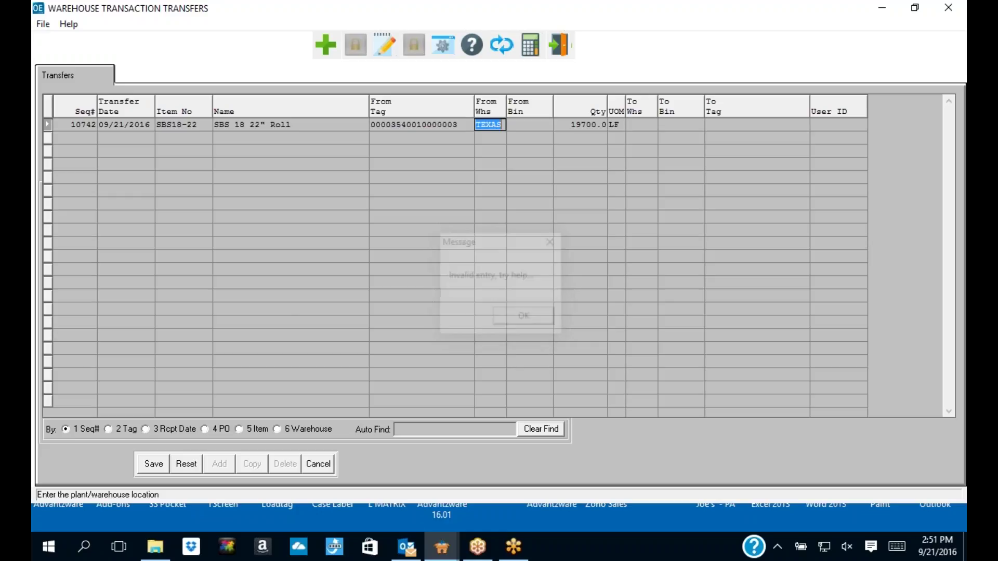
# Step: Browse the bin locations for SBS18-22 and try NJ as the transfer's From warehouse
pyautogui.press('BackSpace')
pyautogui.press('F1')
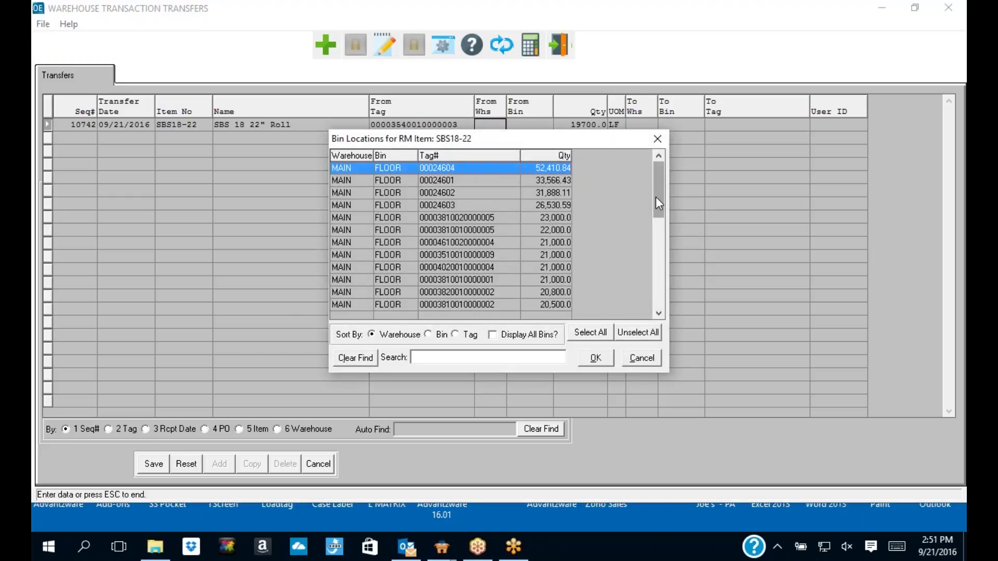
pyautogui.click(665, 144)
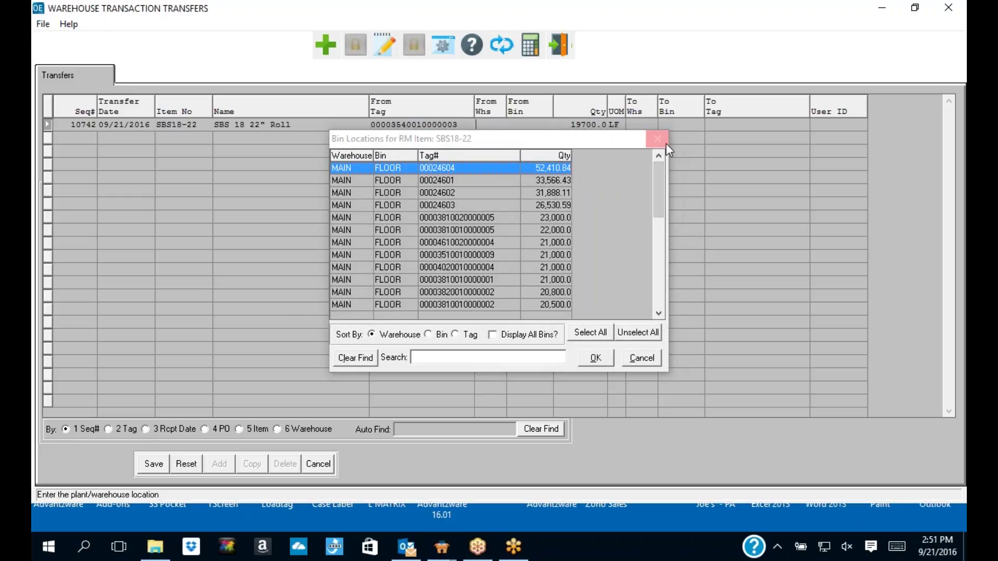
pyautogui.press('F1')
pyautogui.click(659, 311)
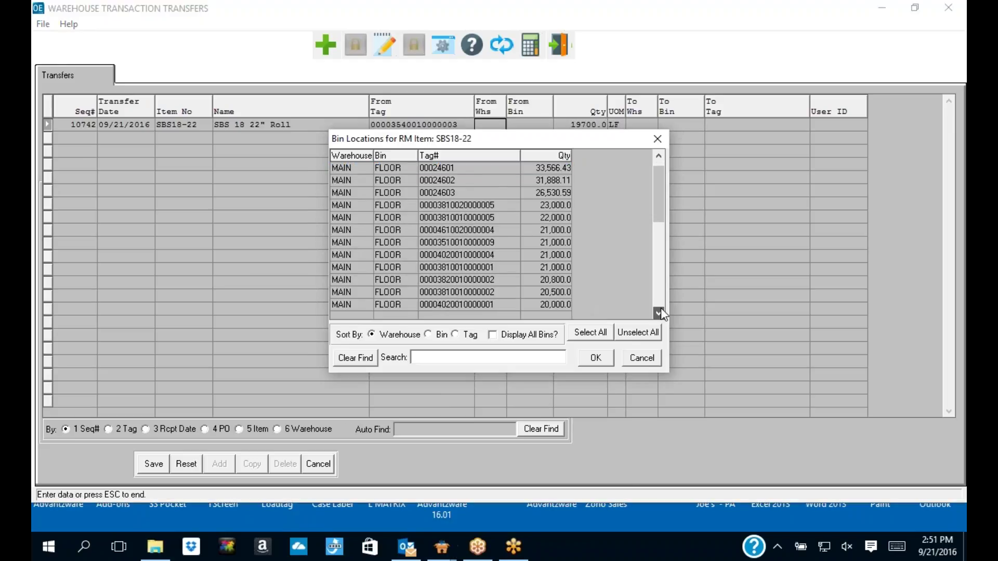
pyautogui.click(656, 141)
pyautogui.write('NJ')
pyautogui.press('Return')
pyautogui.press('Return')
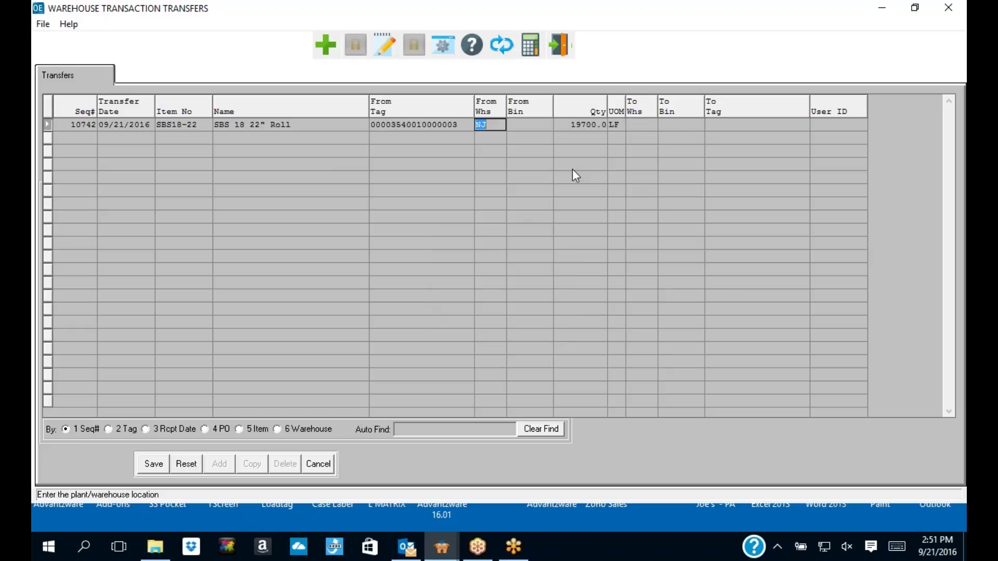
# Step: Set the SBS18-22 transfer's From warehouse to MAIN and exit Warehouse Transaction Transfers without saving the record
pyautogui.write('MAIN')
pyautogui.press('Return')
pyautogui.press('Return')
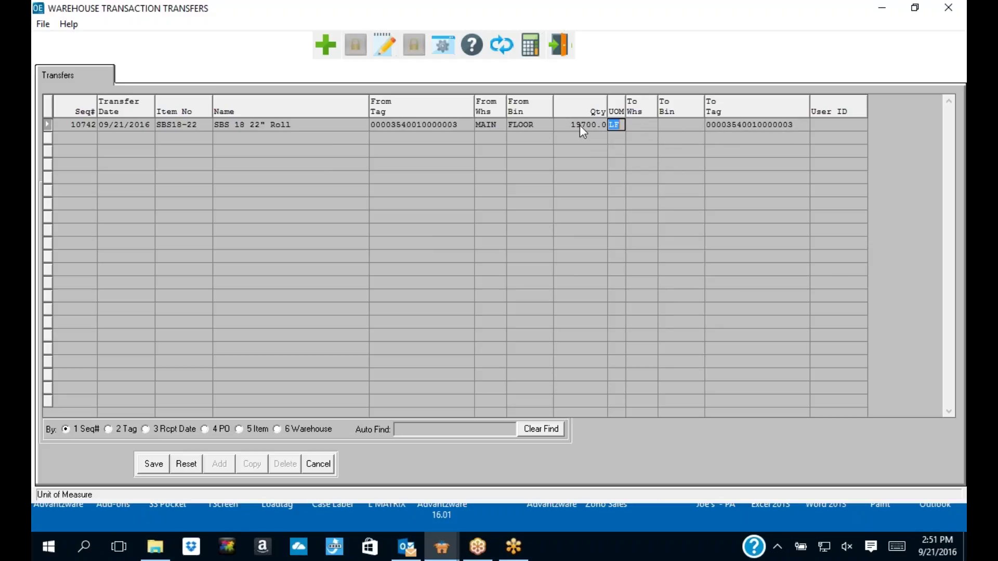
pyautogui.click(564, 52)
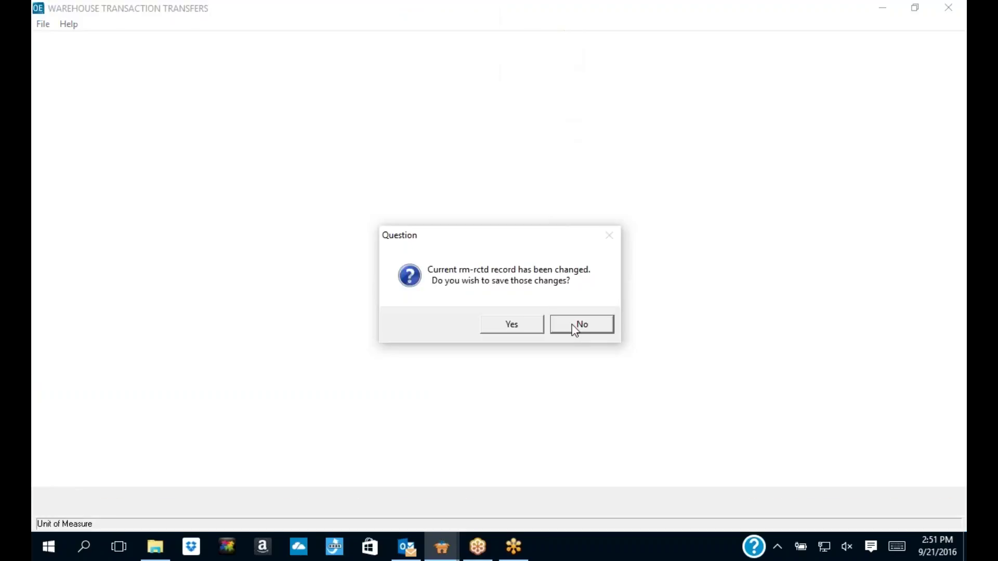
pyautogui.click(572, 326)
pyautogui.click(605, 325)
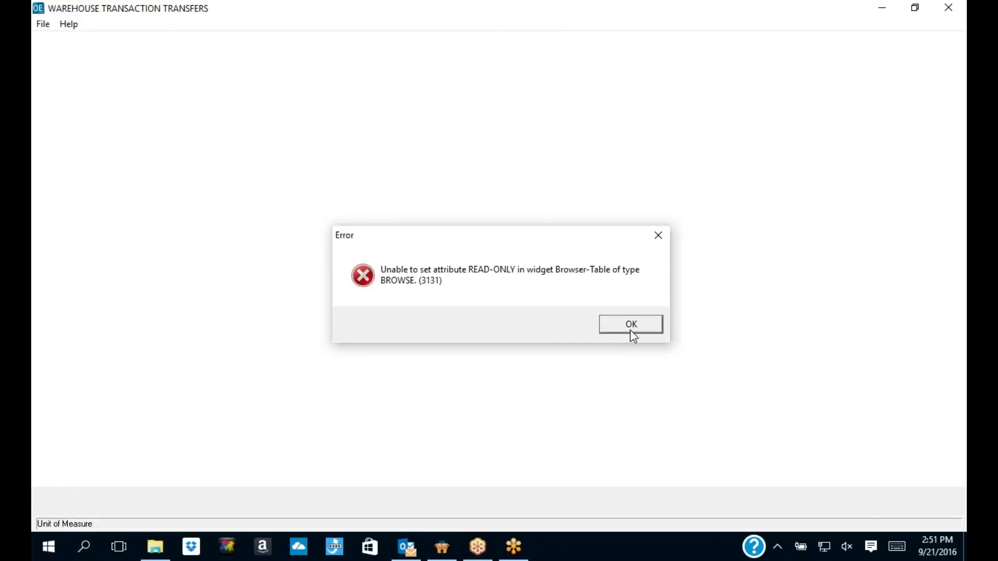
pyautogui.click(630, 324)
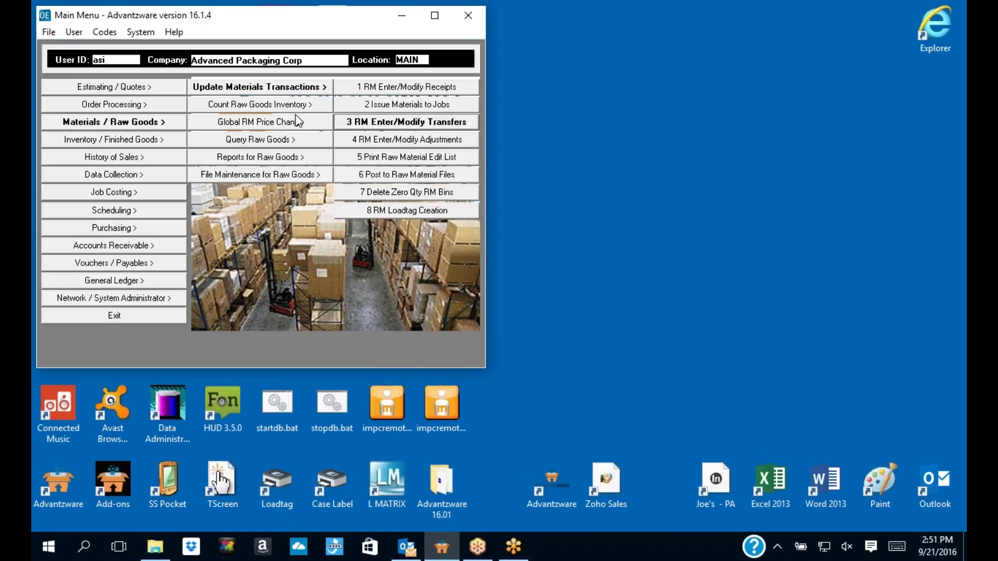
# Step: Open Global RM Price Change and select Board as the material type
pyautogui.click(258, 123)
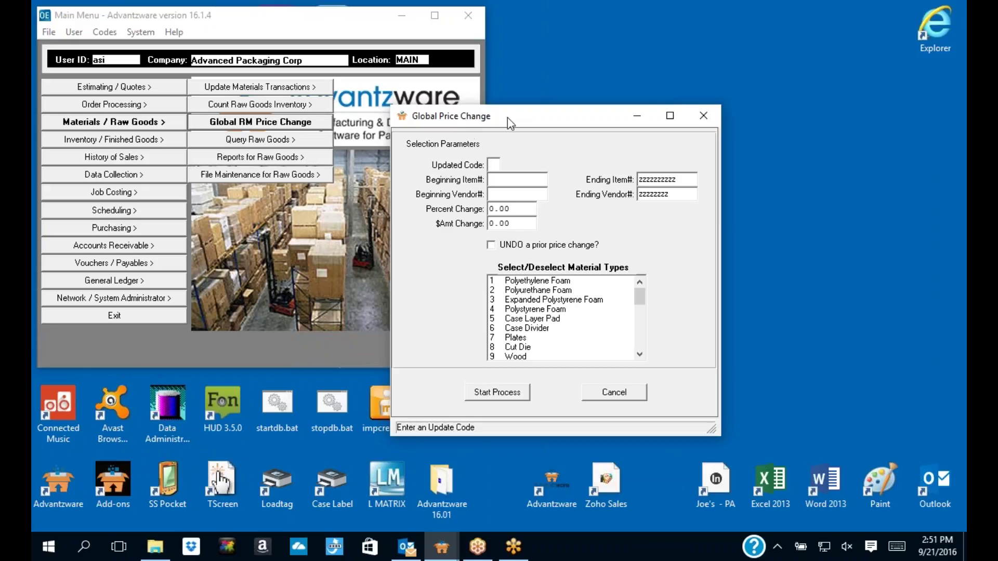
pyautogui.moveTo(507, 117); pyautogui.dragTo(459, 83)
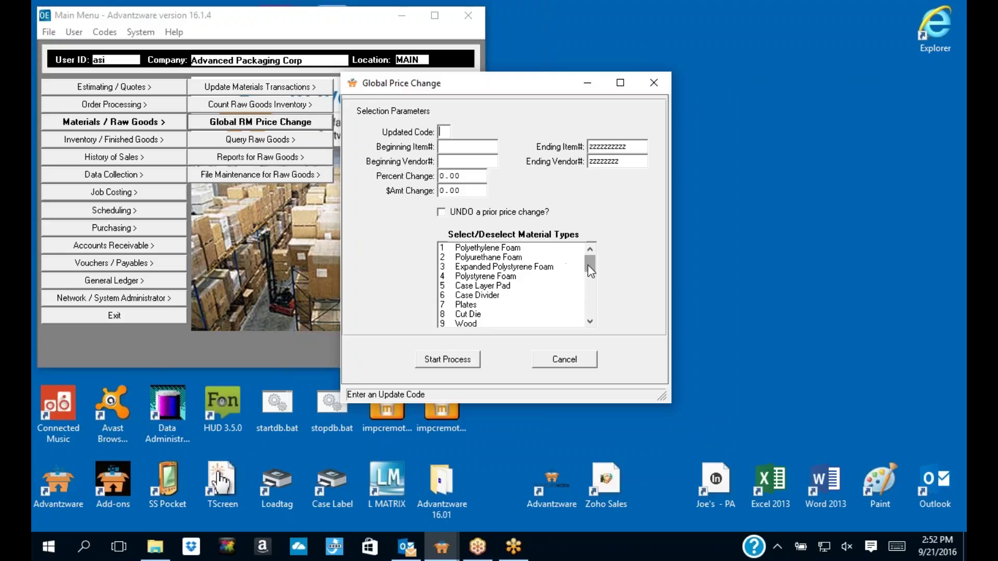
pyautogui.click(589, 318)
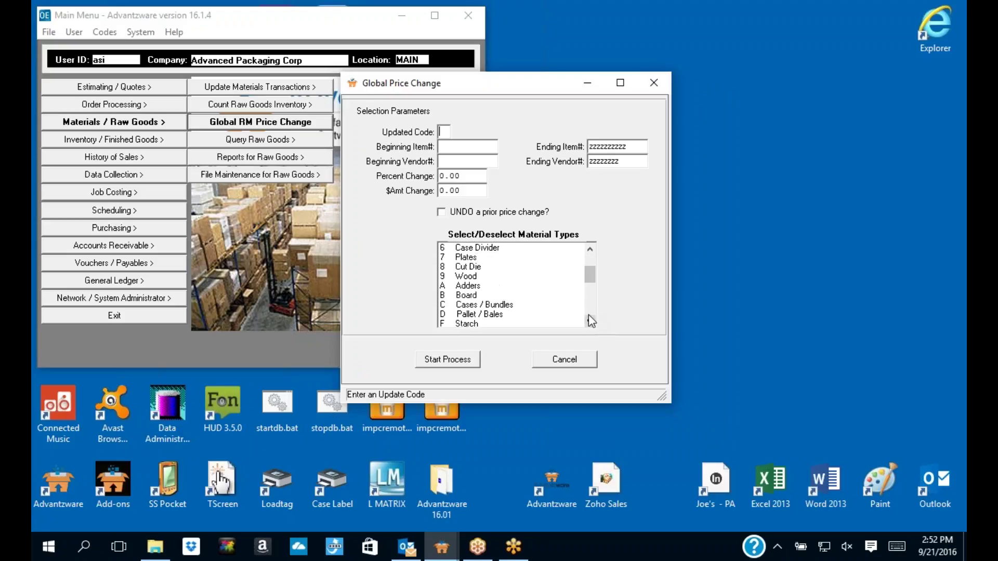
pyautogui.click(470, 295)
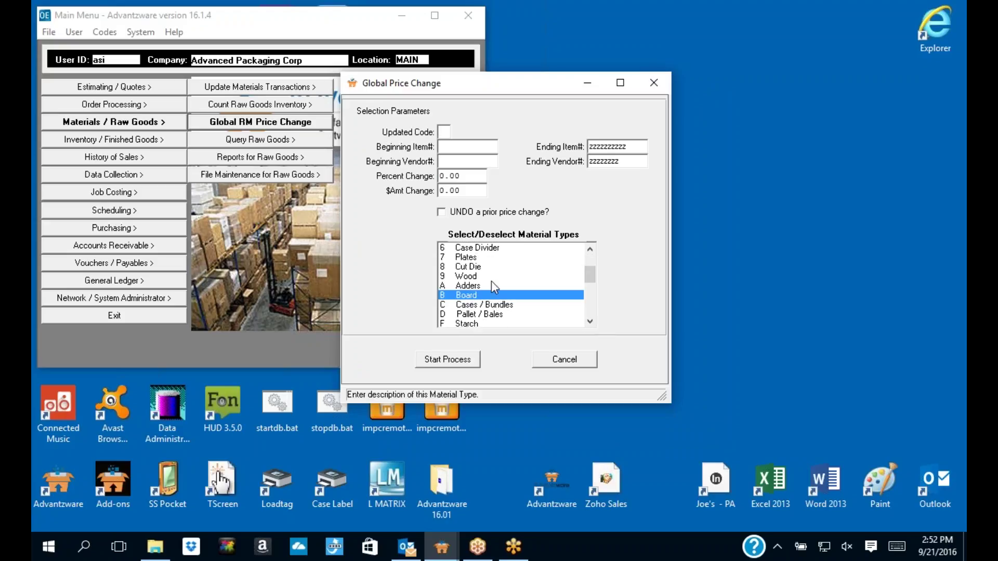
pyautogui.click(444, 131)
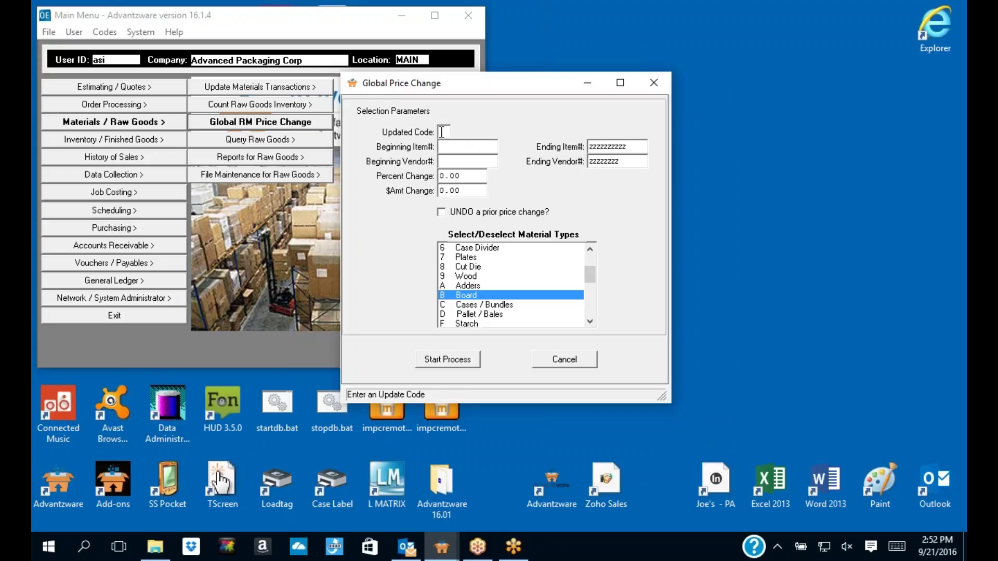
# Step: Set both the beginning and ending vendor to STONE and the percent change to 10 for the global price change
pyautogui.click(443, 163)
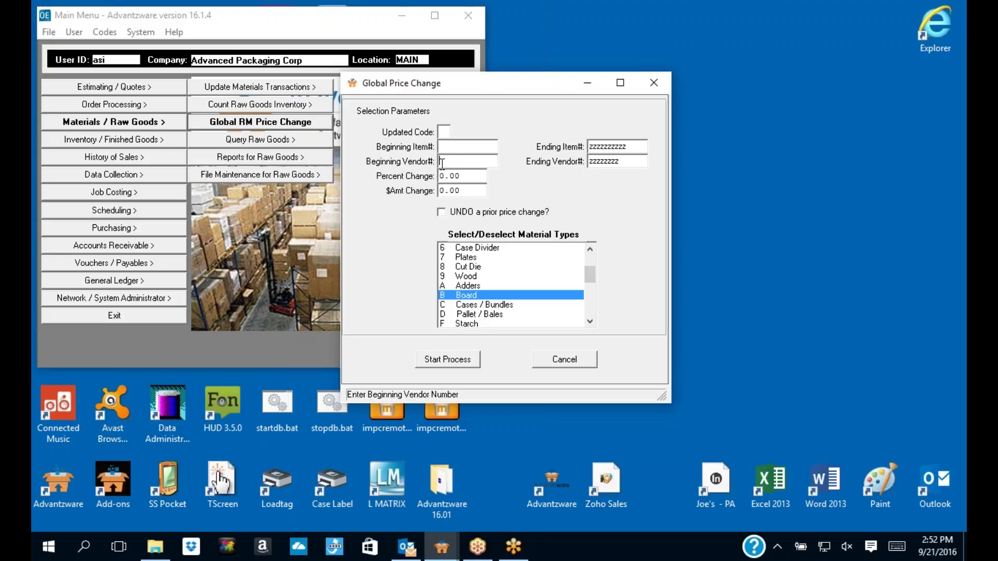
pyautogui.write('STONE')
pyautogui.press('Tab')
pyautogui.write('STONE')
pyautogui.press('Tab')
pyautogui.write('10')
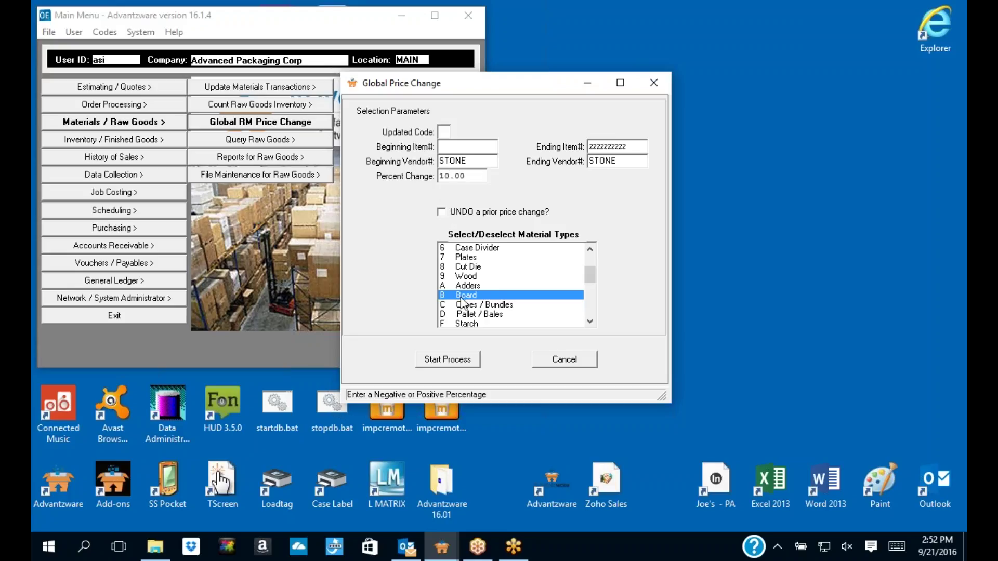
# Step: Check the item and vendor ranges, switch the undo of a prior price change on and off, and cancel the global price change
pyautogui.click(447, 147)
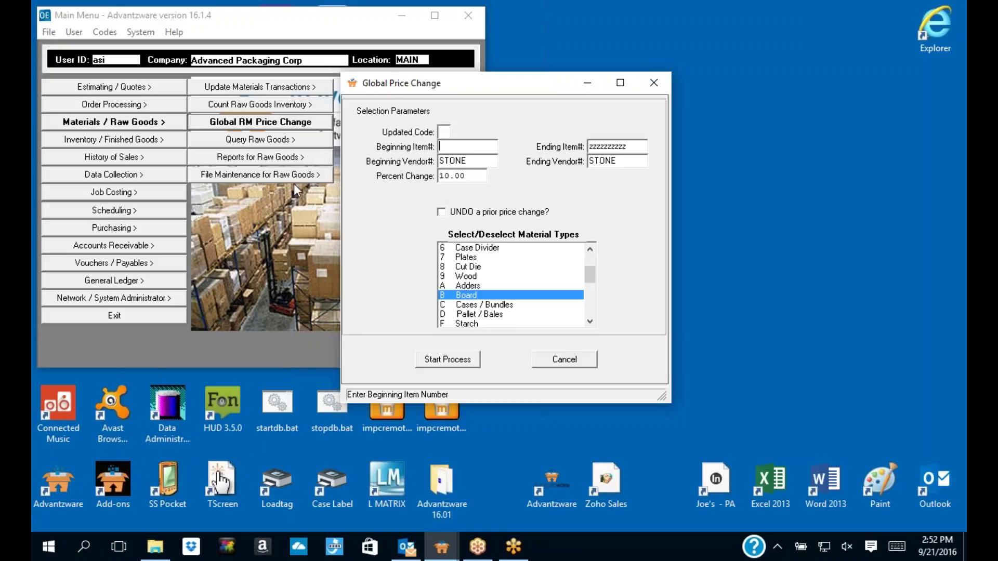
pyautogui.click(469, 163)
pyautogui.press('Tab')
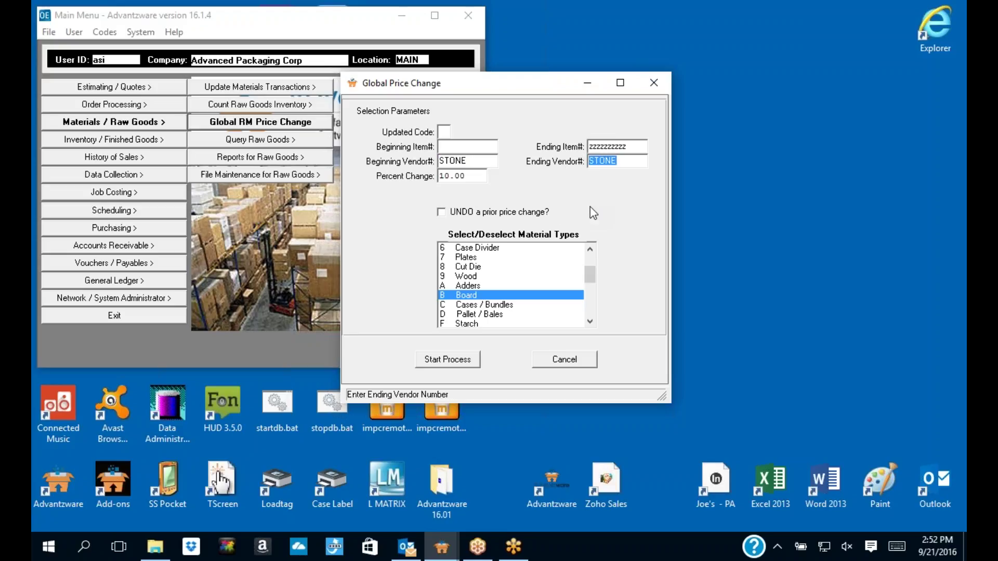
pyautogui.click(443, 212)
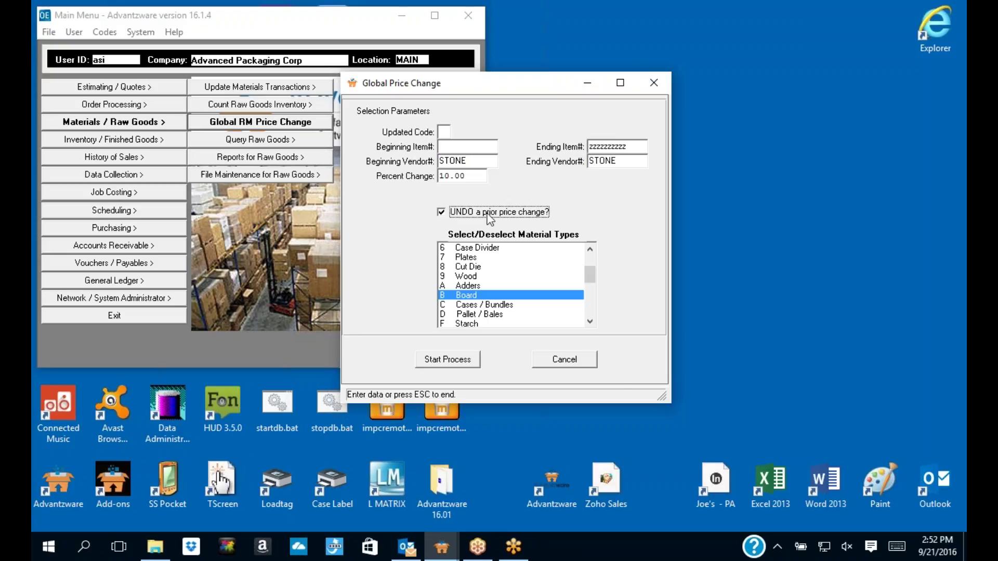
pyautogui.click(440, 212)
pyautogui.click(576, 364)
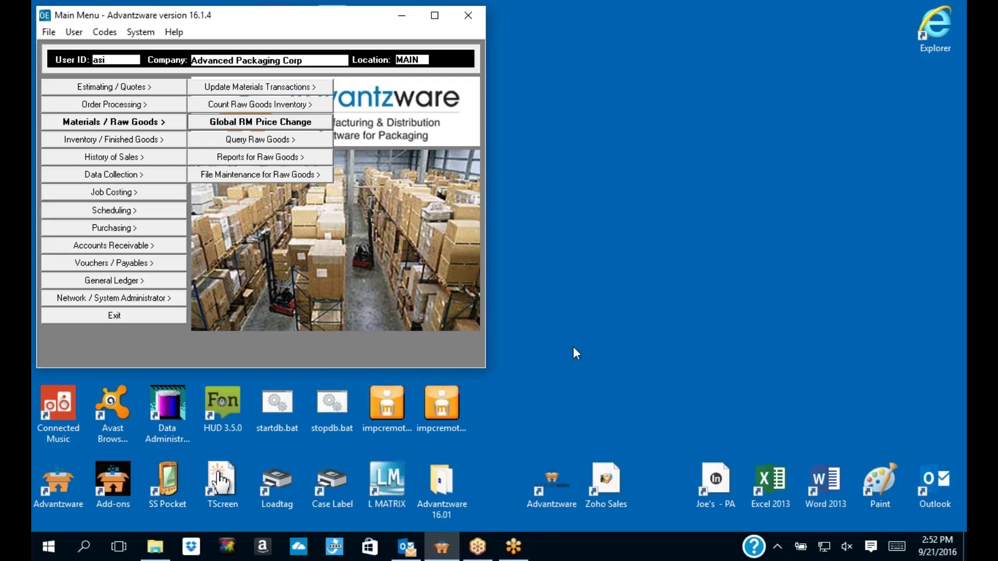
# Step: Open the RM Inventory By Bin/Tag raw goods report and look through its available columns
pyautogui.click(244, 157)
pyautogui.click(408, 121)
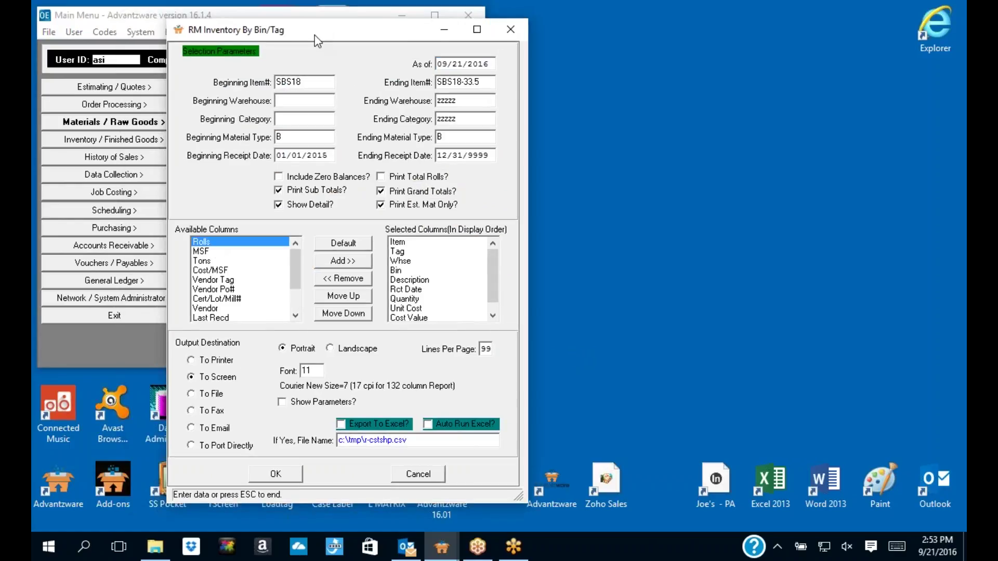
pyautogui.moveTo(318, 41); pyautogui.dragTo(441, 38)
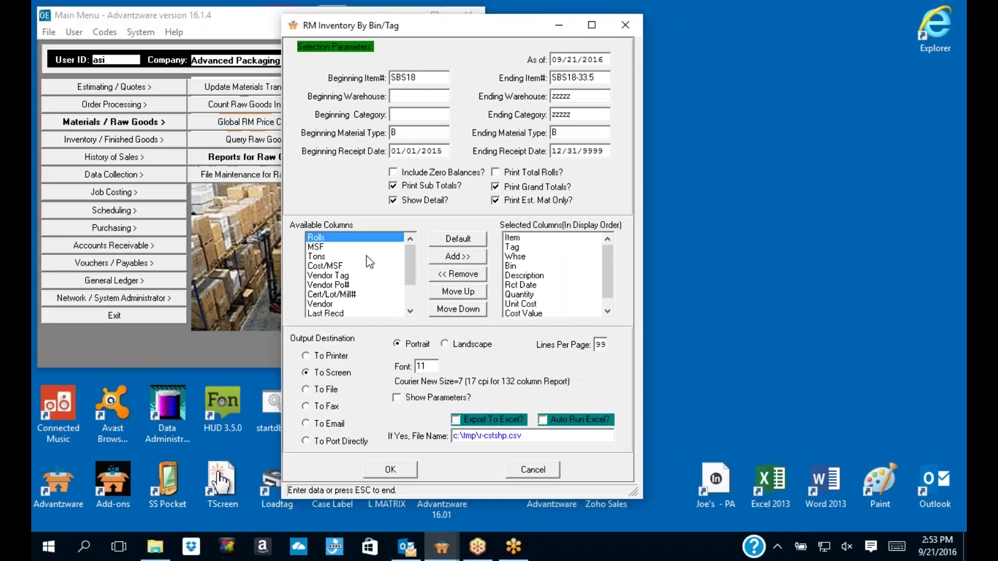
pyautogui.click(325, 276)
pyautogui.click(322, 294)
pyautogui.click(323, 314)
pyautogui.click(321, 301)
pyautogui.click(322, 313)
pyautogui.scroll(1, 408, 280)
# Step: Move Whse to first place in the report's selected columns and switch the Export To Excel option on and off
pyautogui.click(515, 247)
pyautogui.click(515, 257)
pyautogui.click(515, 266)
pyautogui.click(514, 275)
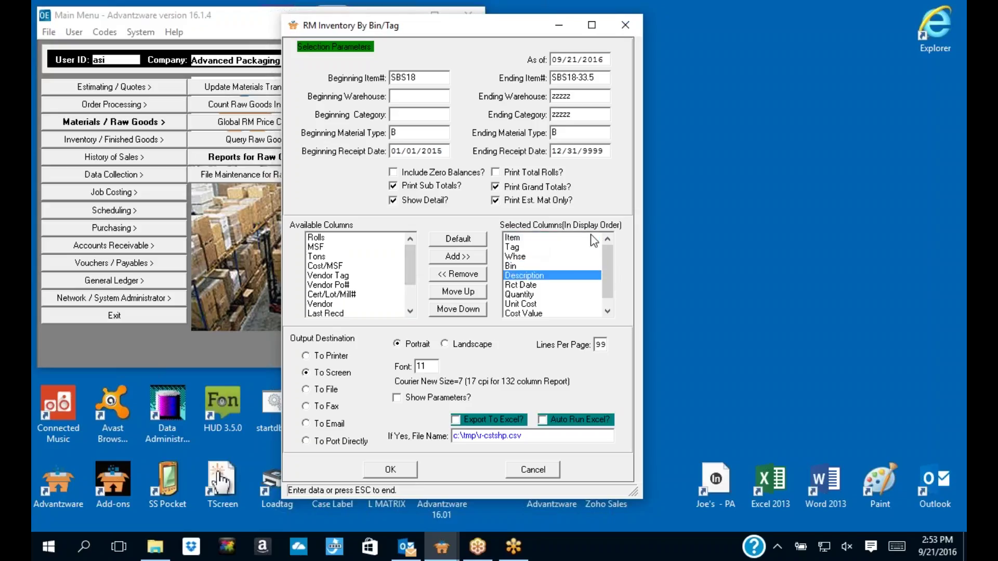
pyautogui.click(514, 257)
pyautogui.click(455, 292)
pyautogui.click(454, 292)
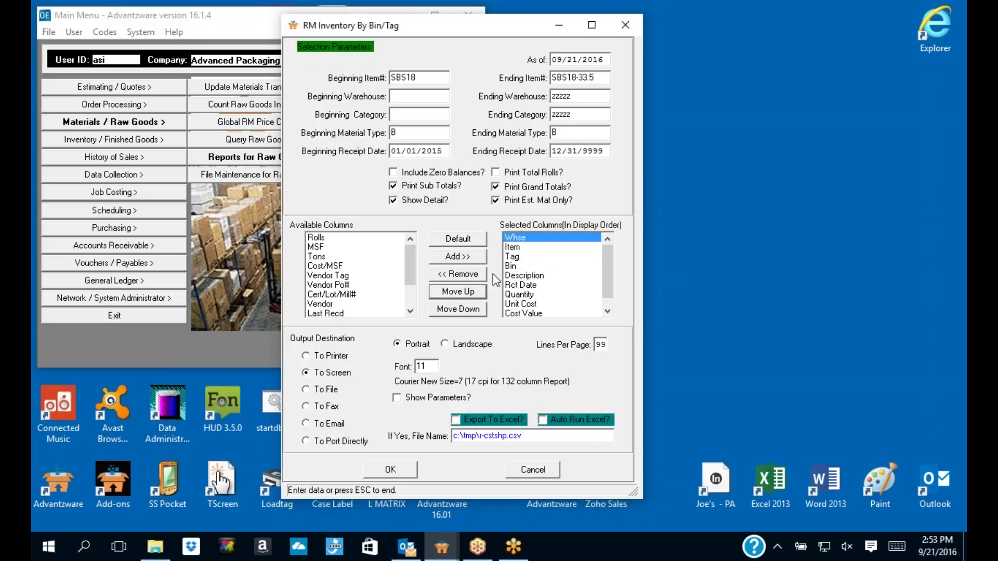
pyautogui.click(456, 420)
pyautogui.click(455, 419)
pyautogui.moveTo(471, 26); pyautogui.dragTo(520, 32)
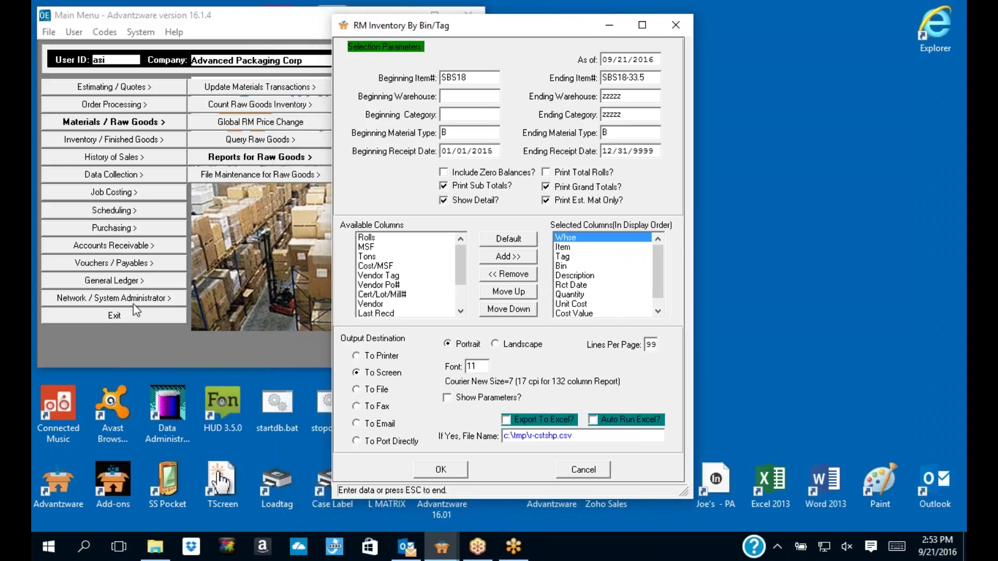
# Step: Open the forms of the REPORTS system control parameter and find the character codes beginning with m
pyautogui.click(133, 304)
pyautogui.click(218, 196)
pyautogui.click(257, 96)
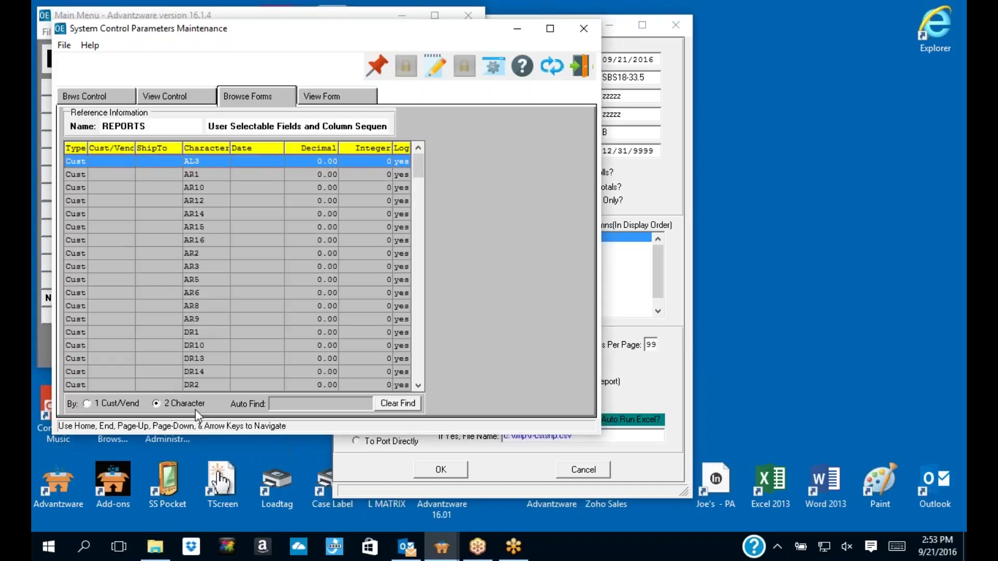
pyautogui.write('m')
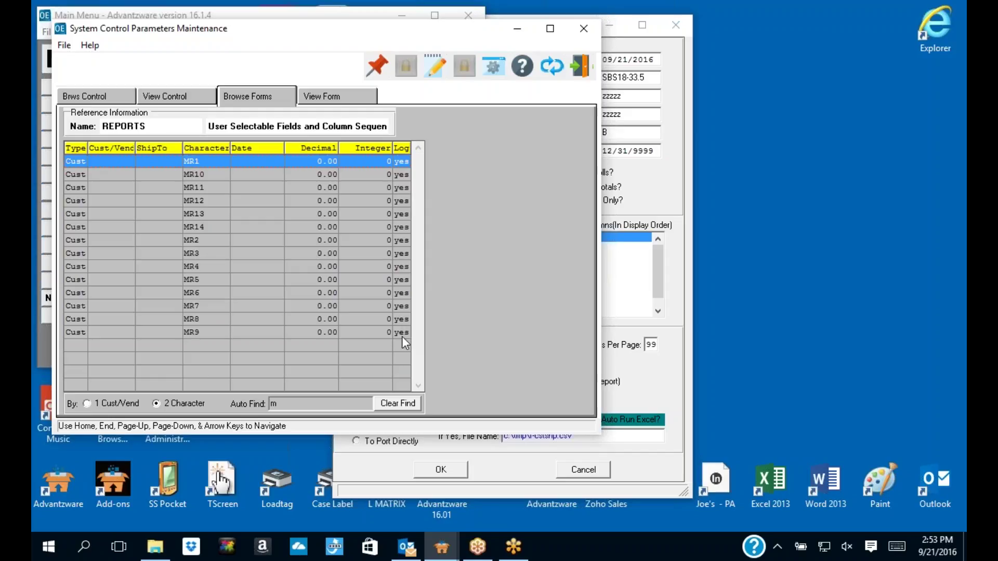
# Step: Update the MR1 report form with its Logical Value enabled, save it and exit System Control Parameters Maintenance
pyautogui.click(335, 98)
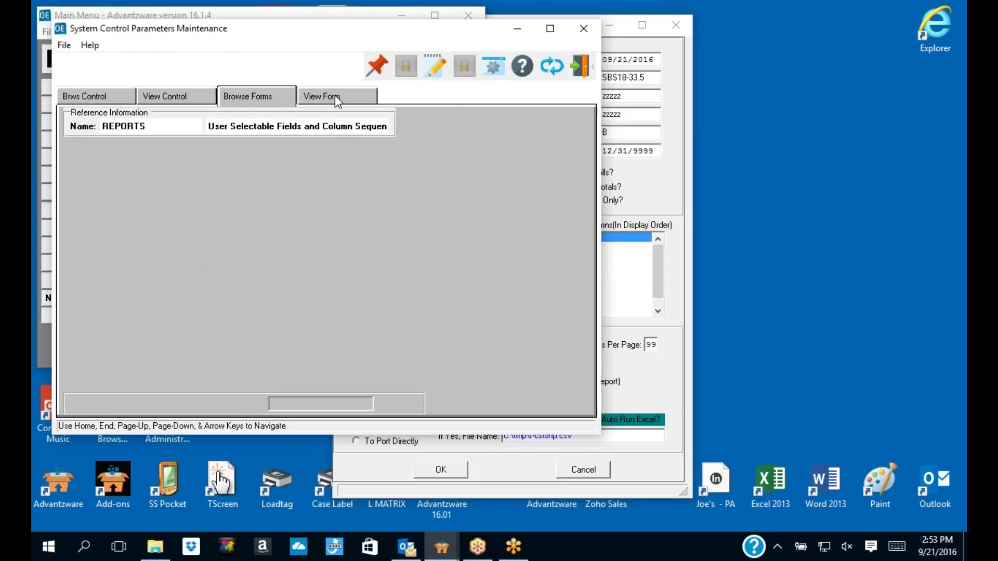
pyautogui.click(343, 339)
pyautogui.click(227, 296)
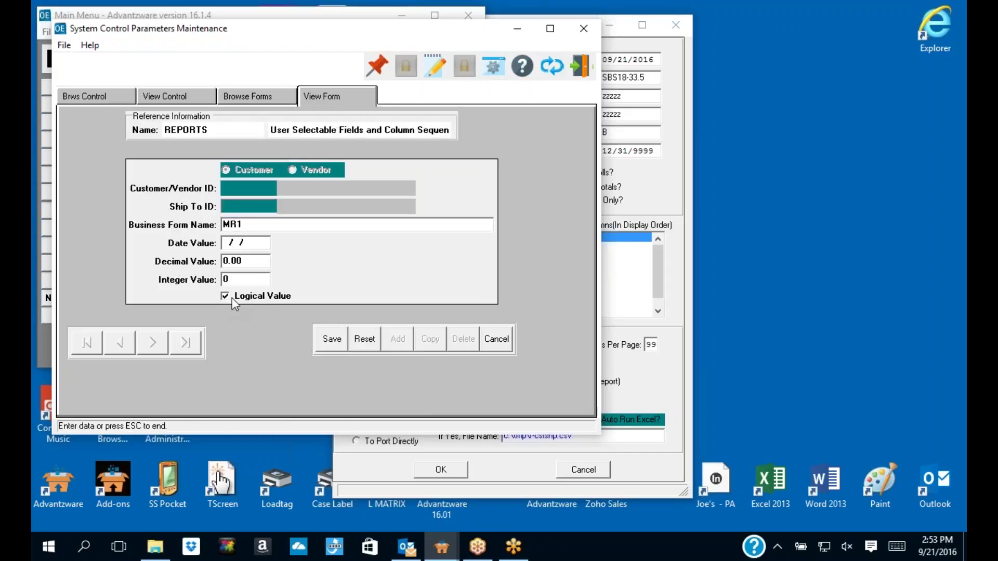
pyautogui.click(336, 337)
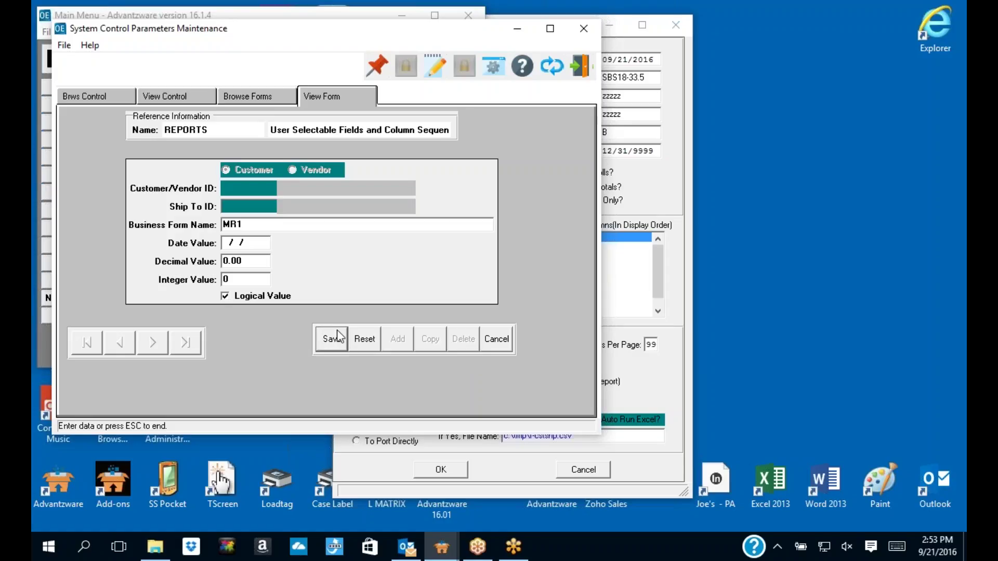
pyautogui.click(581, 73)
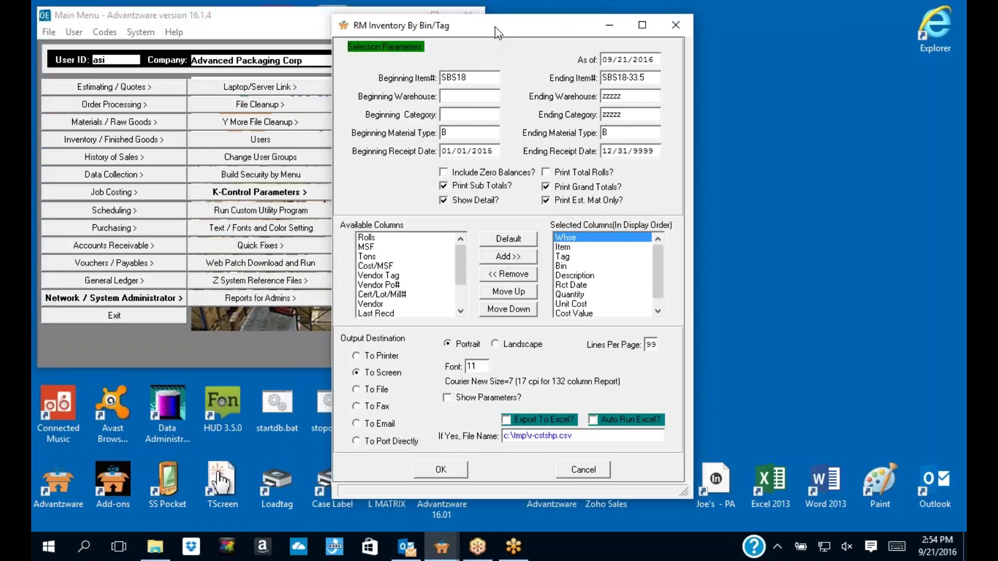
# Step: Review the available and selected columns of the RM Inventory By Bin/Tag report, and cancel the report
pyautogui.moveTo(494, 32); pyautogui.dragTo(383, 27)
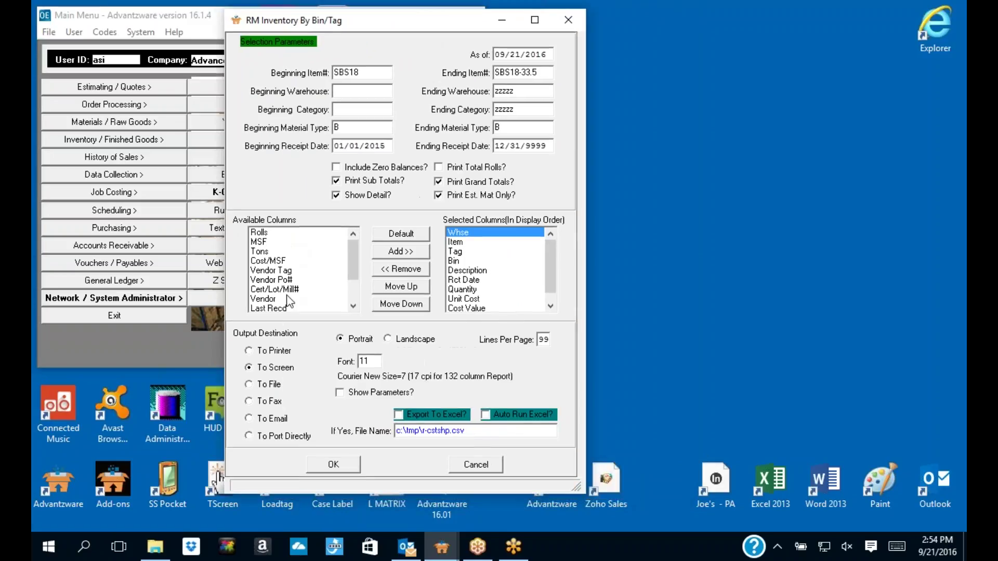
pyautogui.click(550, 306)
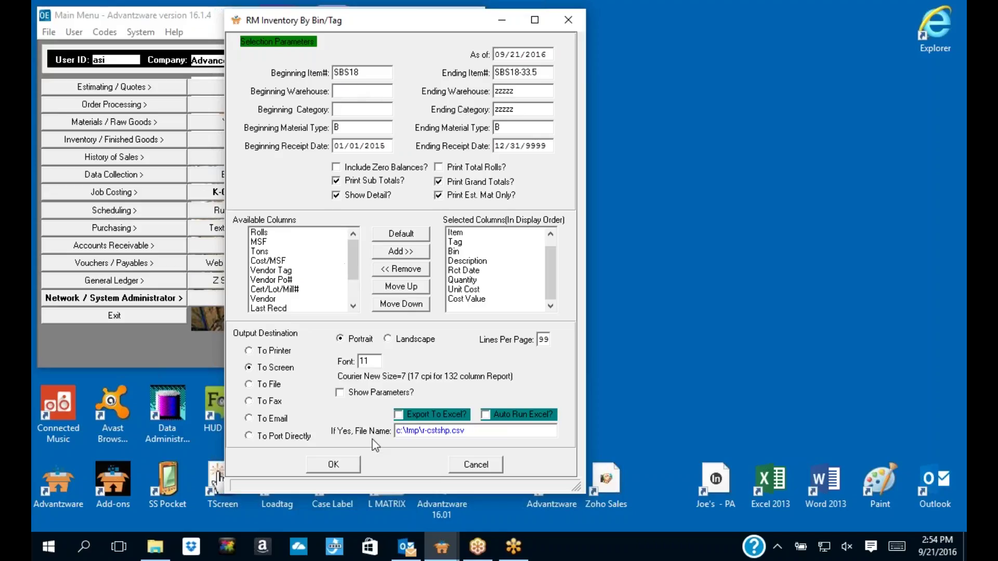
pyautogui.click(479, 467)
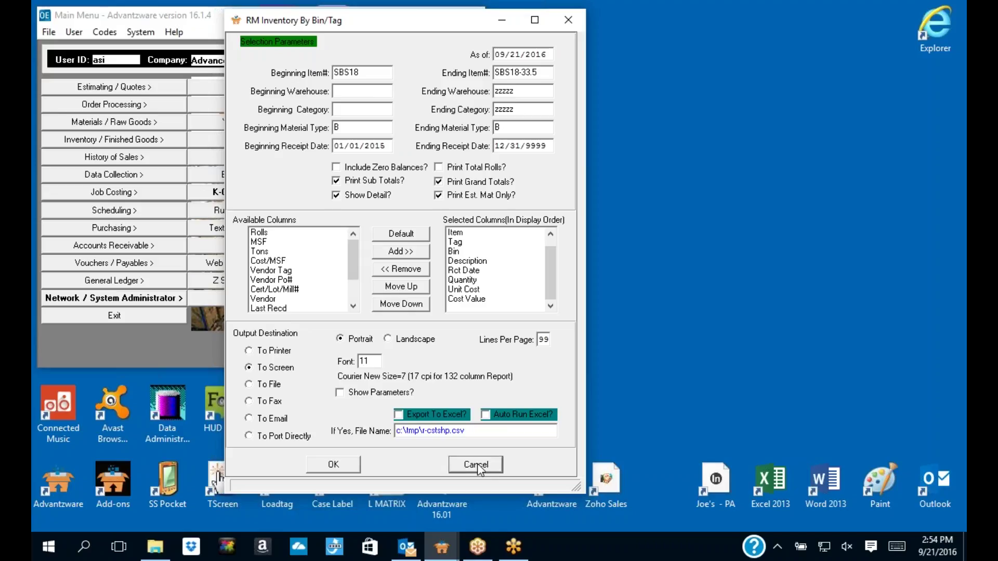
pyautogui.click(479, 465)
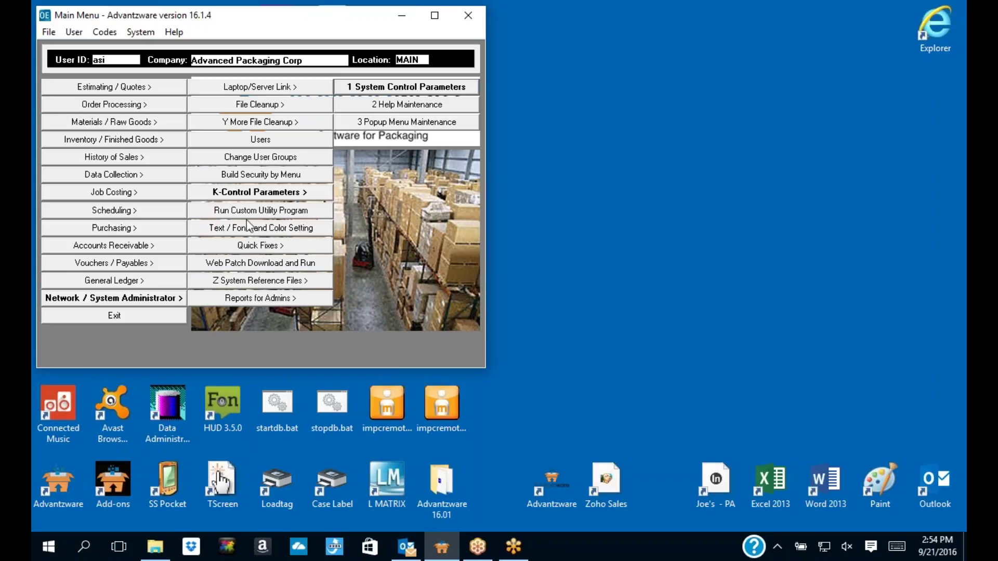
# Step: Open the Users maintenance and examine the customers assigned to the selected user account, from LIPTON01 up to ATT1000
pyautogui.click(239, 141)
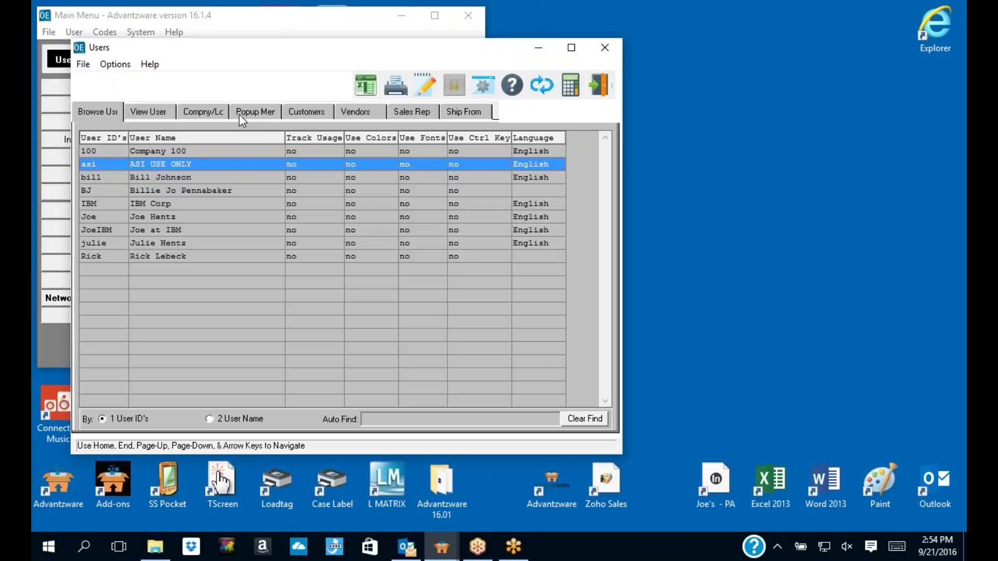
pyautogui.click(306, 112)
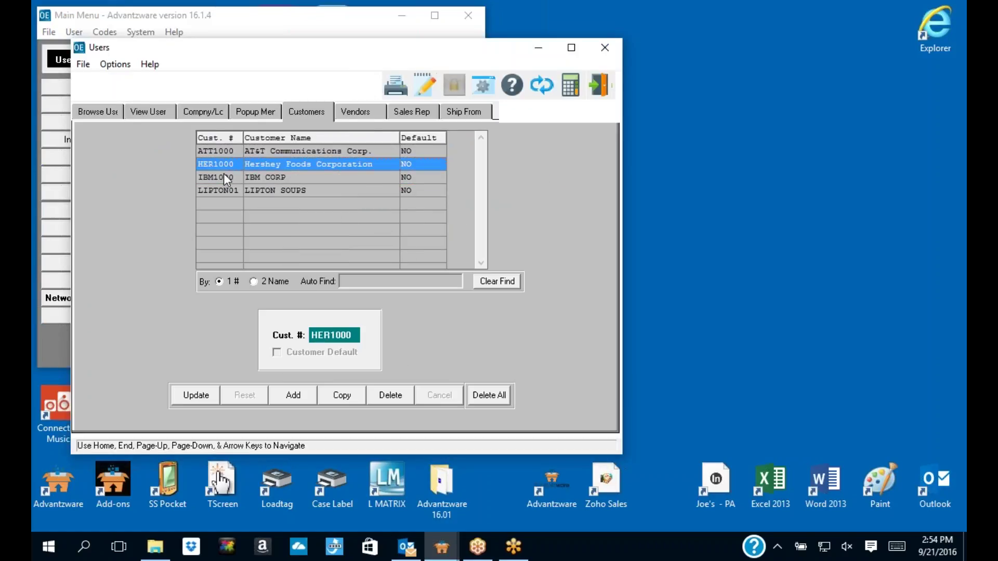
pyautogui.click(226, 190)
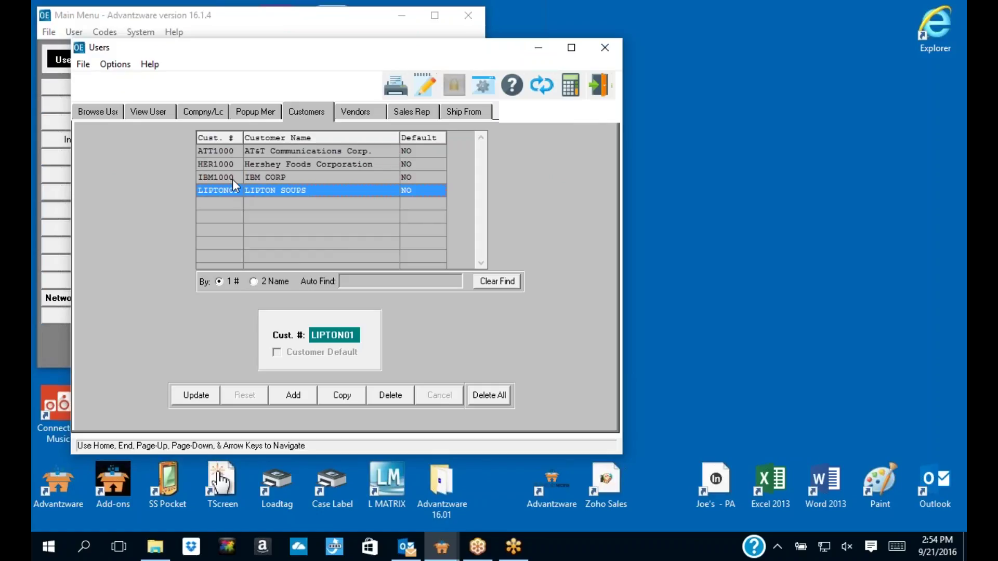
pyautogui.click(232, 179)
pyautogui.click(233, 164)
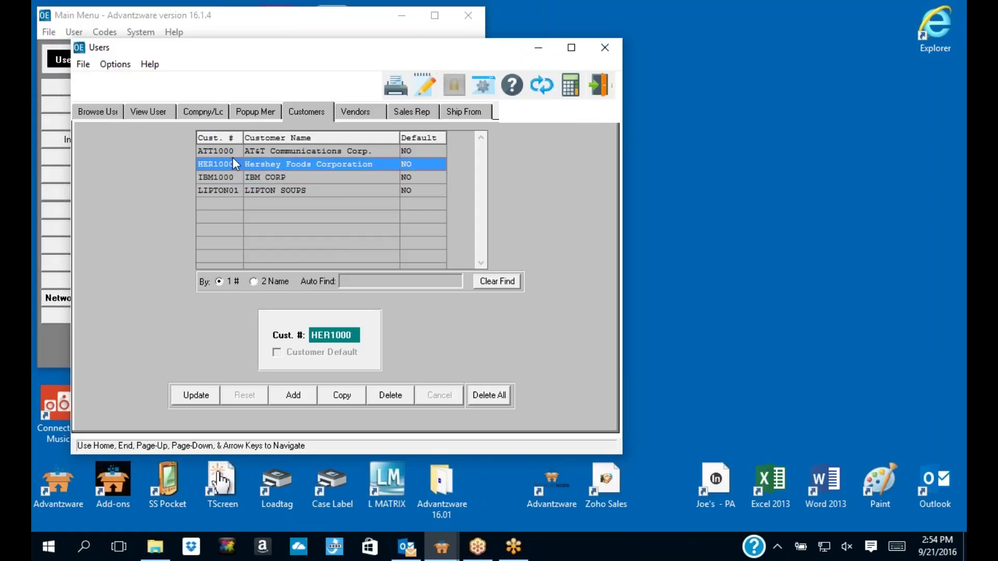
pyautogui.click(229, 151)
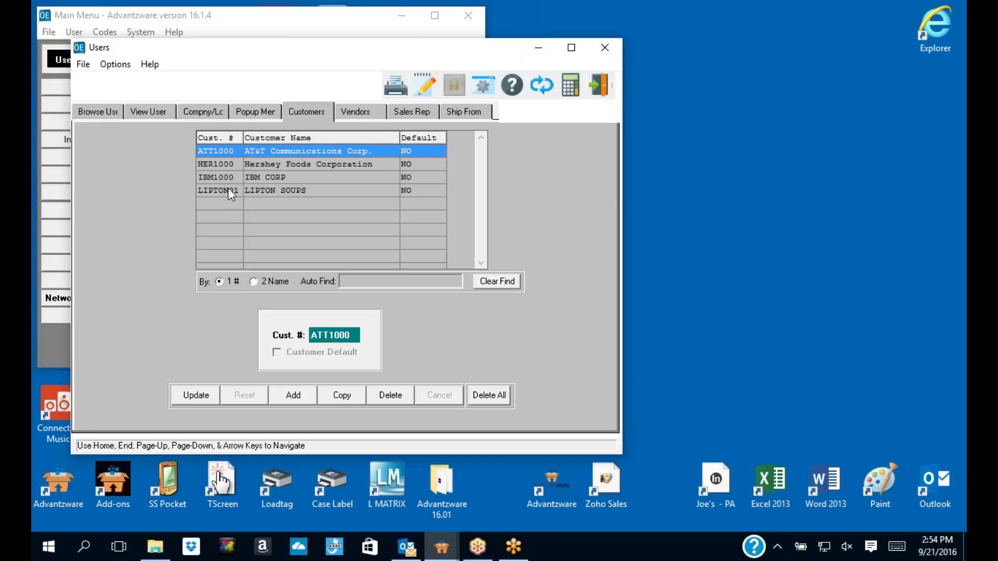
# Step: Close the Users maintenance and open Issue Materials to Jobs from the raw goods transactions
pyautogui.click(600, 88)
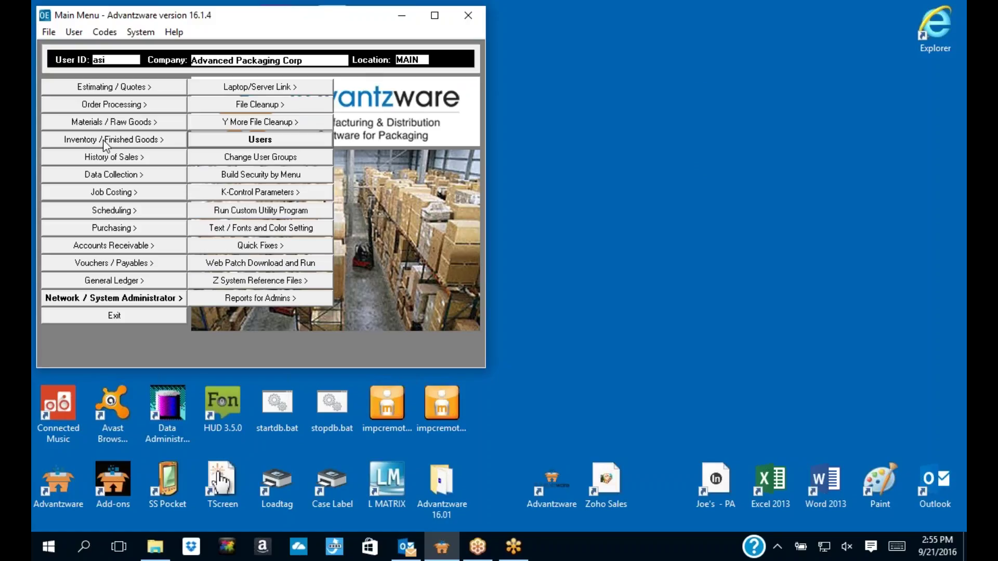
pyautogui.click(124, 123)
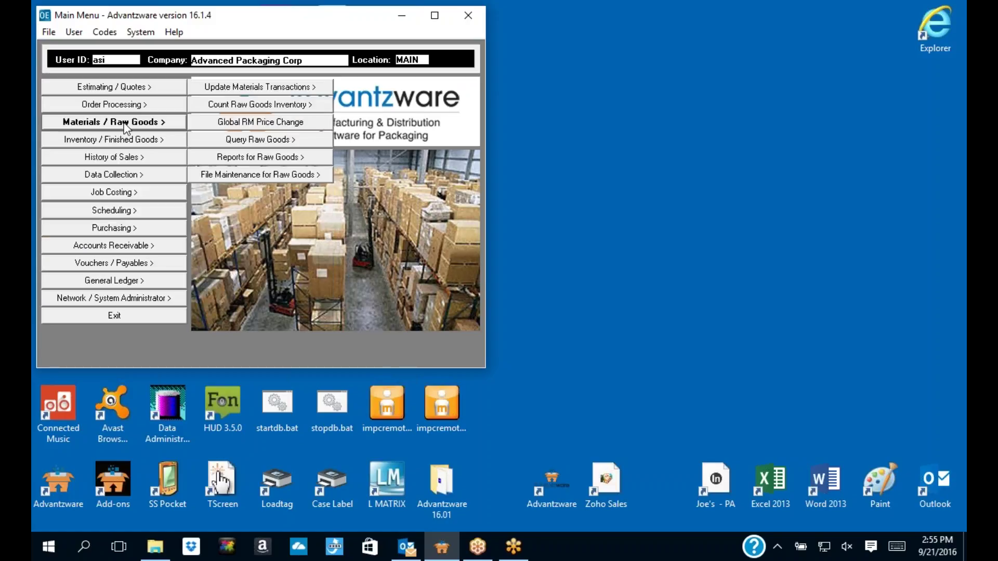
pyautogui.click(267, 91)
pyautogui.click(397, 105)
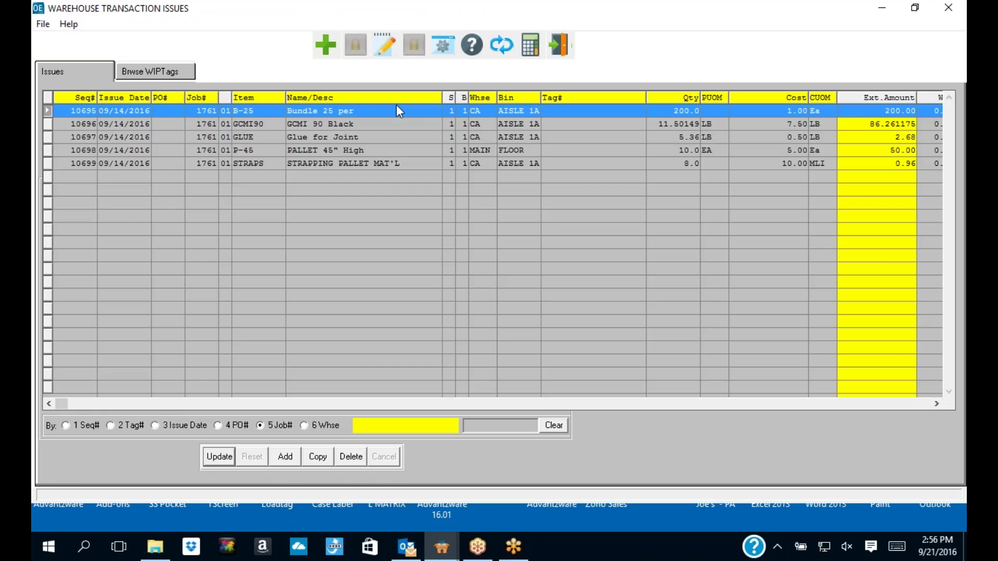
# Step: Try a new warehouse issue for raw material item sbs18-22, cancel the entry, and exit Warehouse Transaction Issues
pyautogui.click(287, 451)
pyautogui.press('Tab')
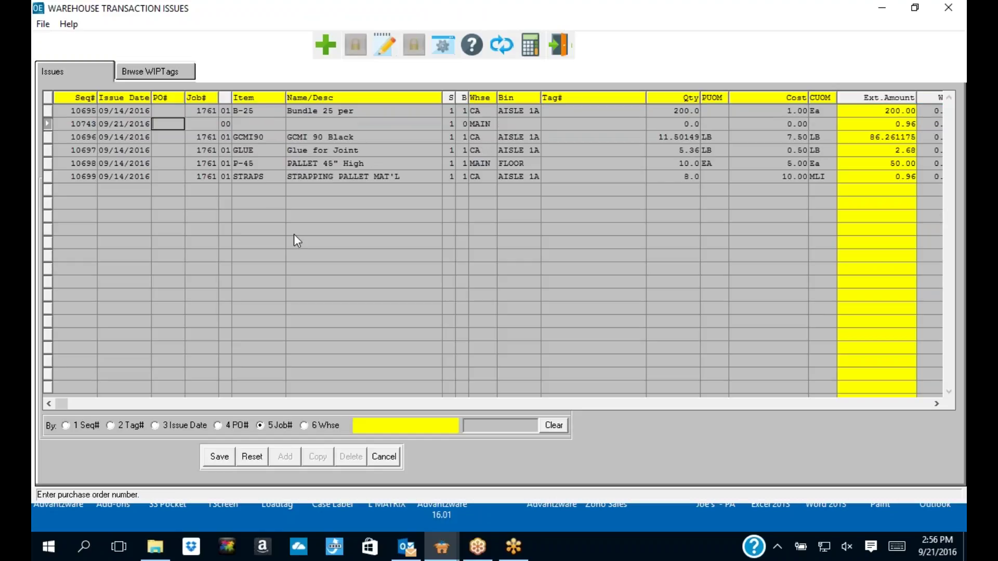
pyautogui.press('Tab')
pyautogui.press('Tab')
pyautogui.press('Tab')
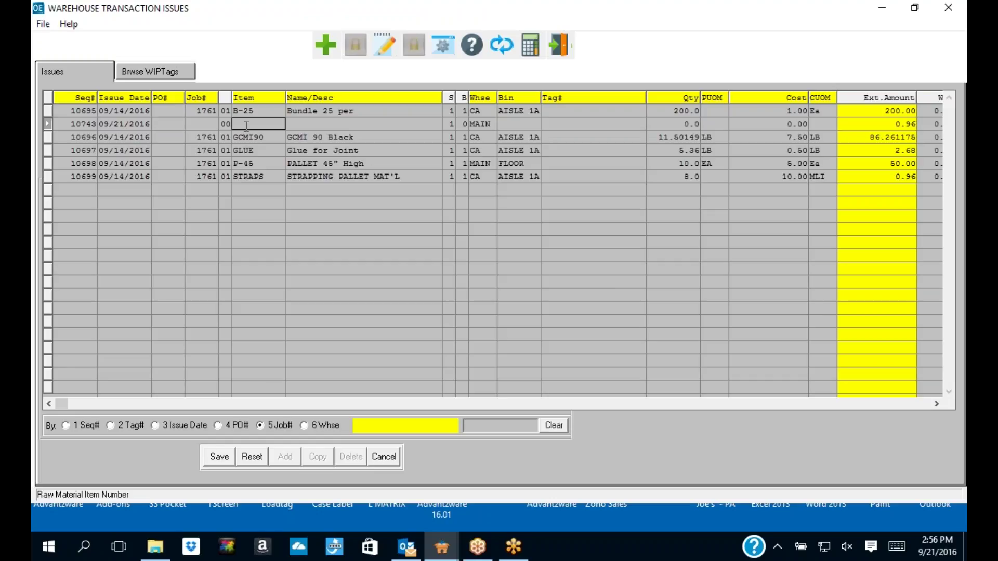
pyautogui.write('s')
pyautogui.write('b')
pyautogui.write('3')
pyautogui.write('18-2')
pyautogui.write('2')
pyautogui.press('Return')
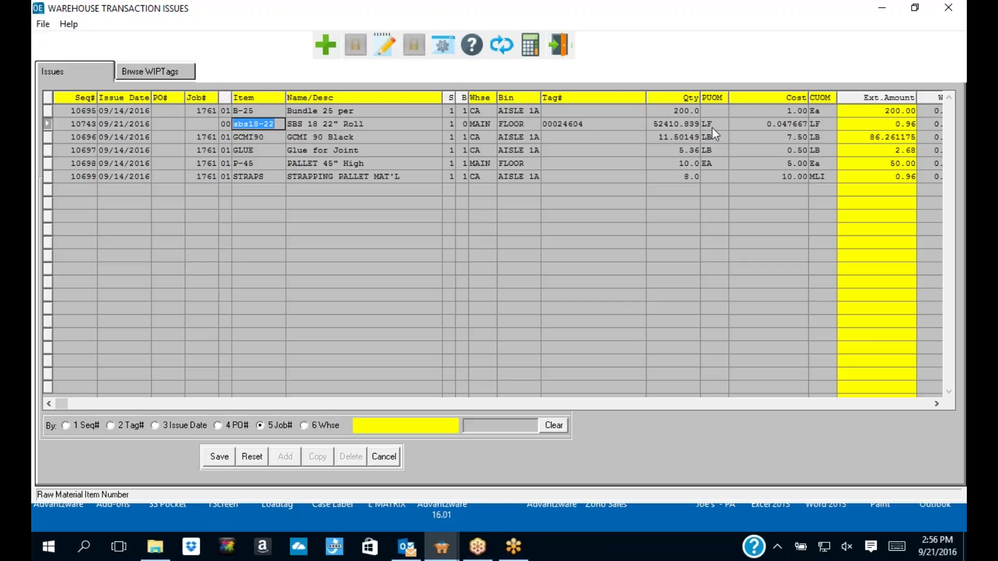
pyautogui.click(384, 459)
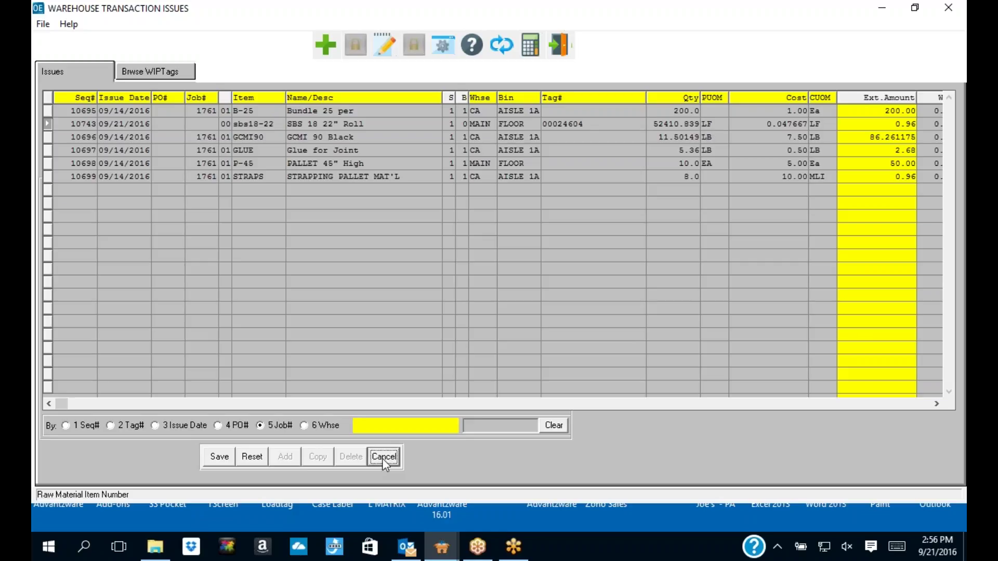
pyautogui.click(384, 457)
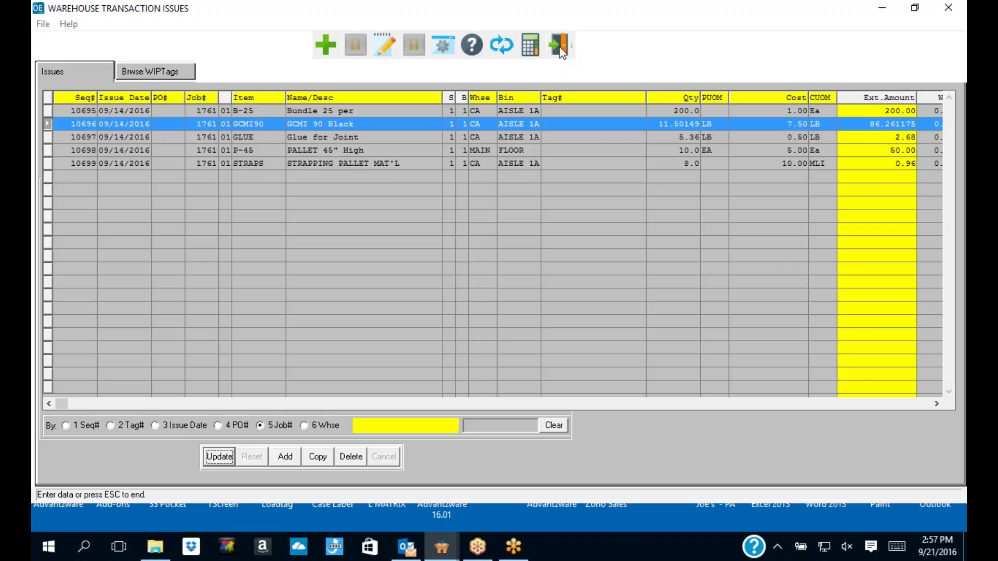
pyautogui.click(559, 46)
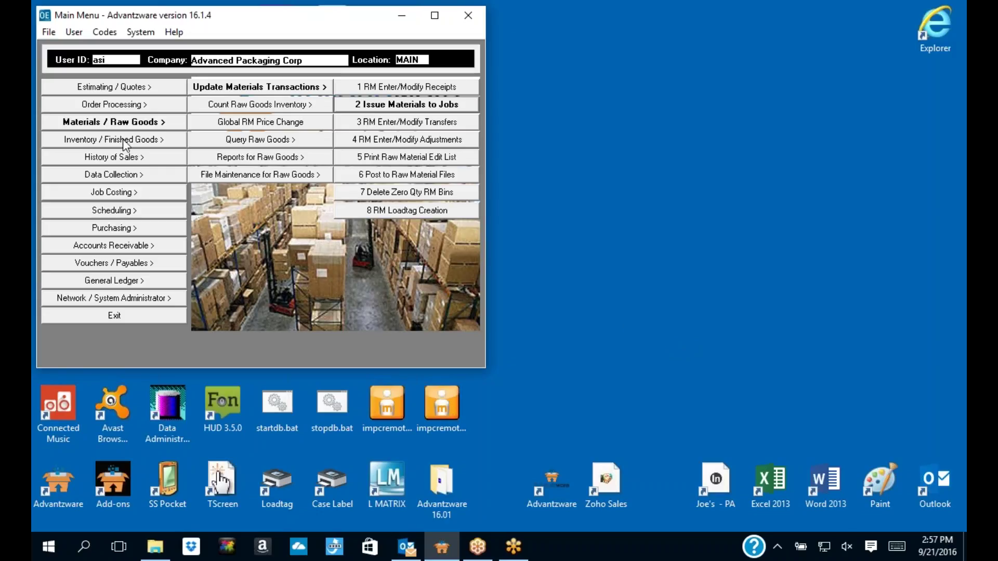
# Step: Open the Folding Carton Materials file and find the items beginning with sbs18
pyautogui.click(231, 178)
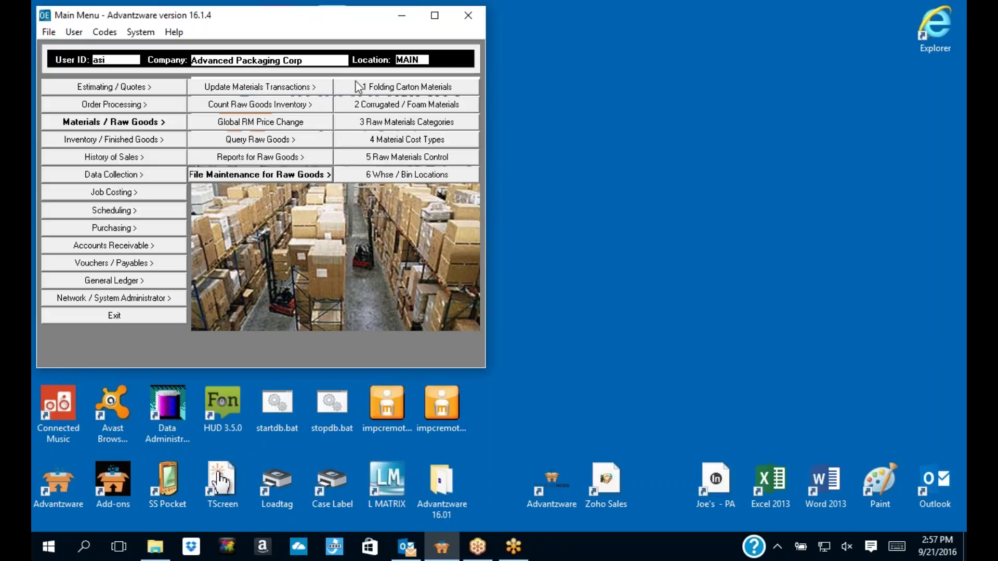
pyautogui.click(407, 88)
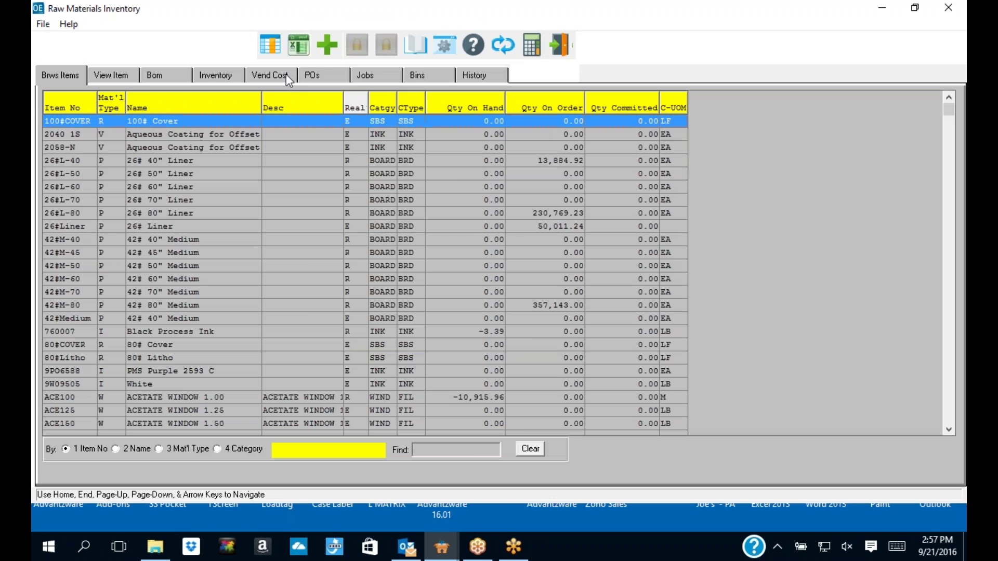
pyautogui.click(286, 74)
pyautogui.click(67, 75)
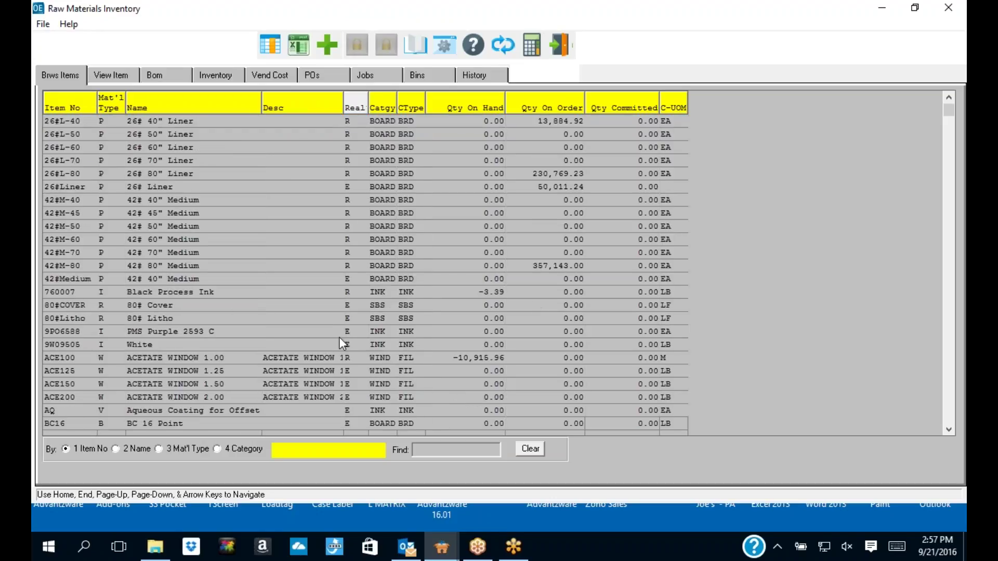
pyautogui.write('sbs18-')
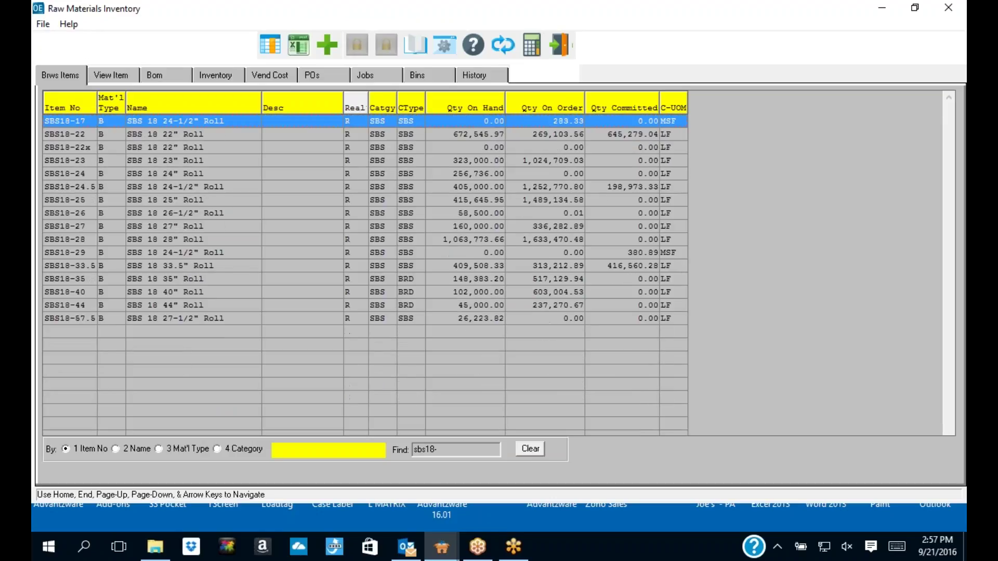
pyautogui.press('BackSpace')
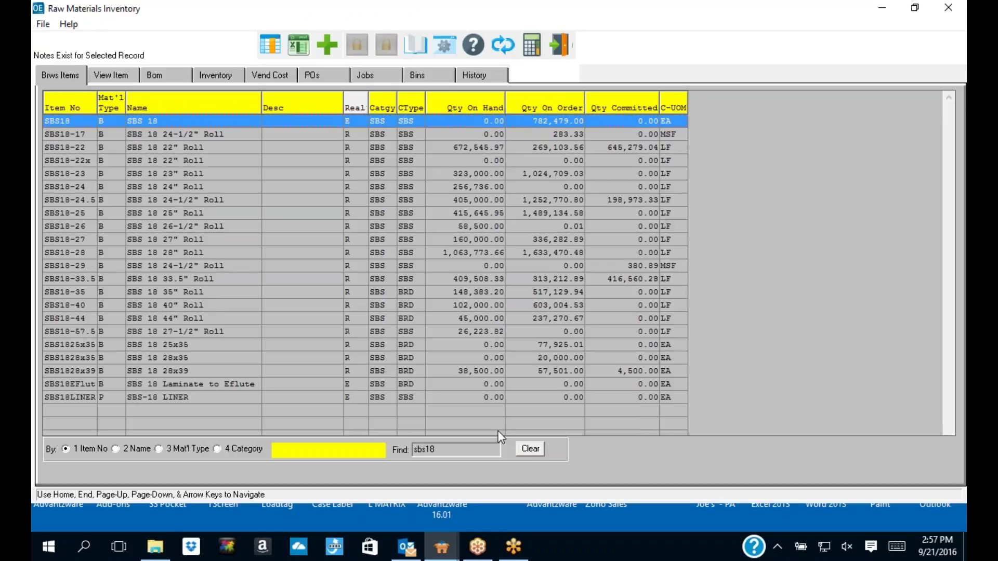
# Step: Open the vendor cost record of item SBS18 for updating and set its Purchased Cost UOM to MSF
pyautogui.click(281, 72)
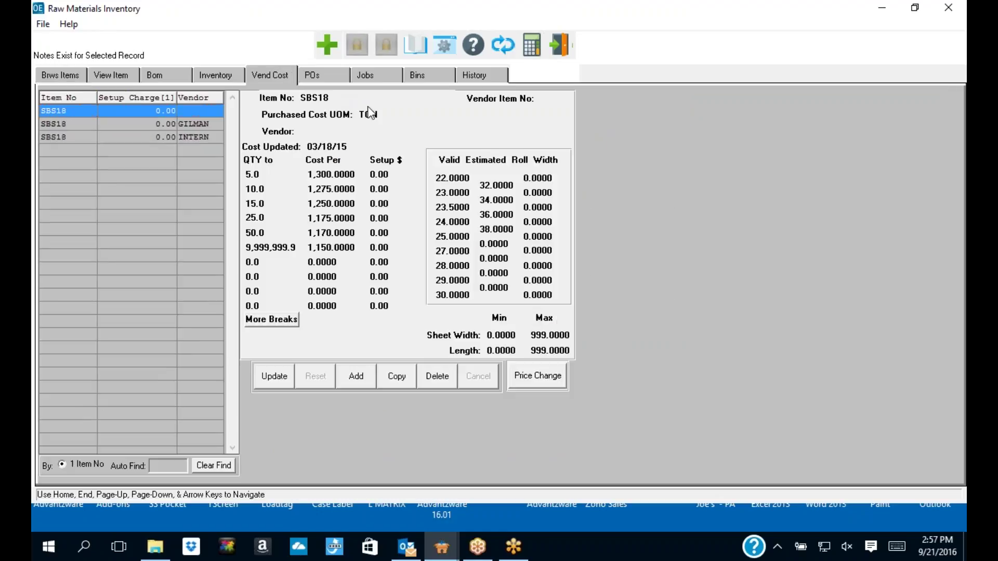
pyautogui.click(274, 376)
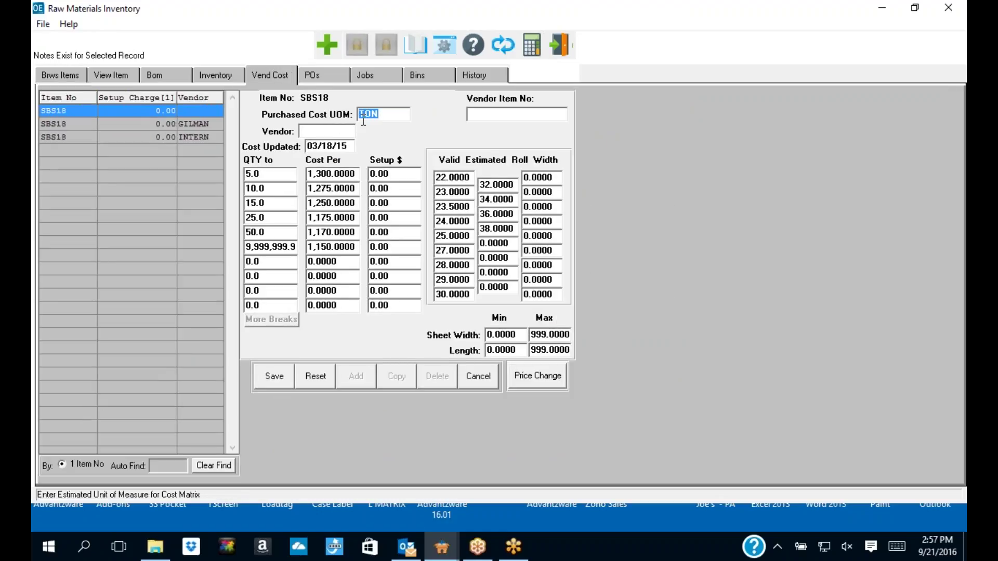
pyautogui.click(252, 173)
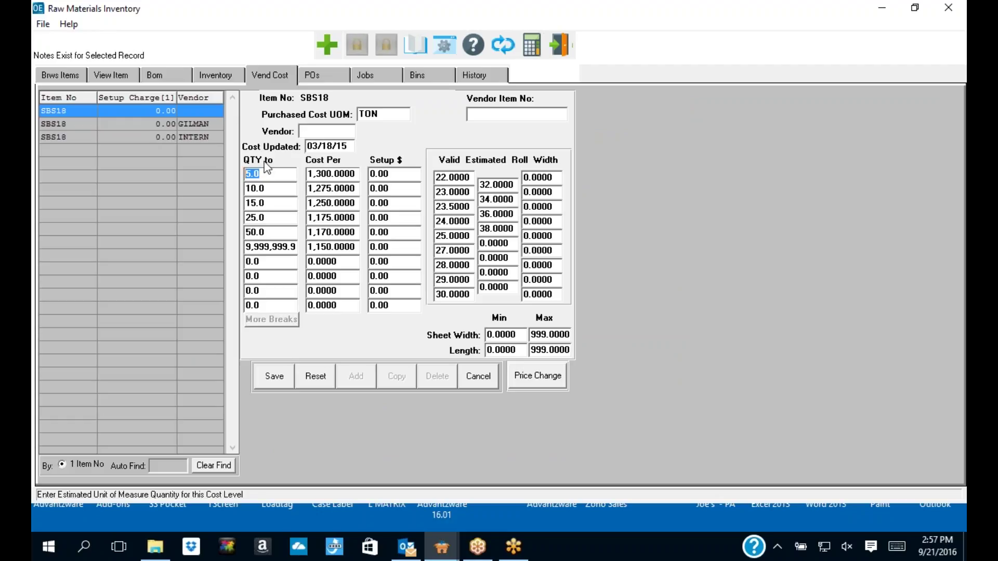
pyautogui.click(381, 114)
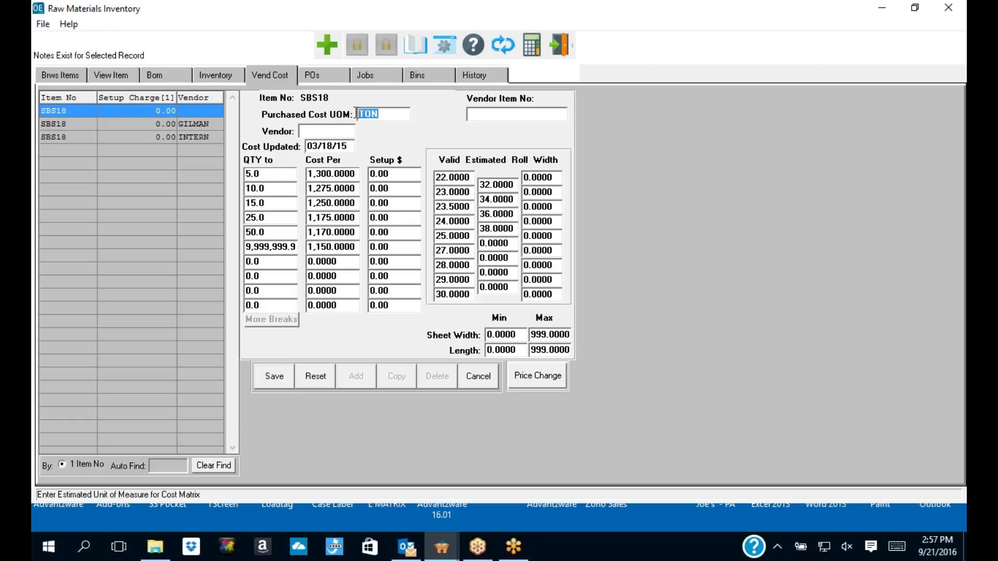
pyautogui.write('MSF')
pyautogui.press('Tab')
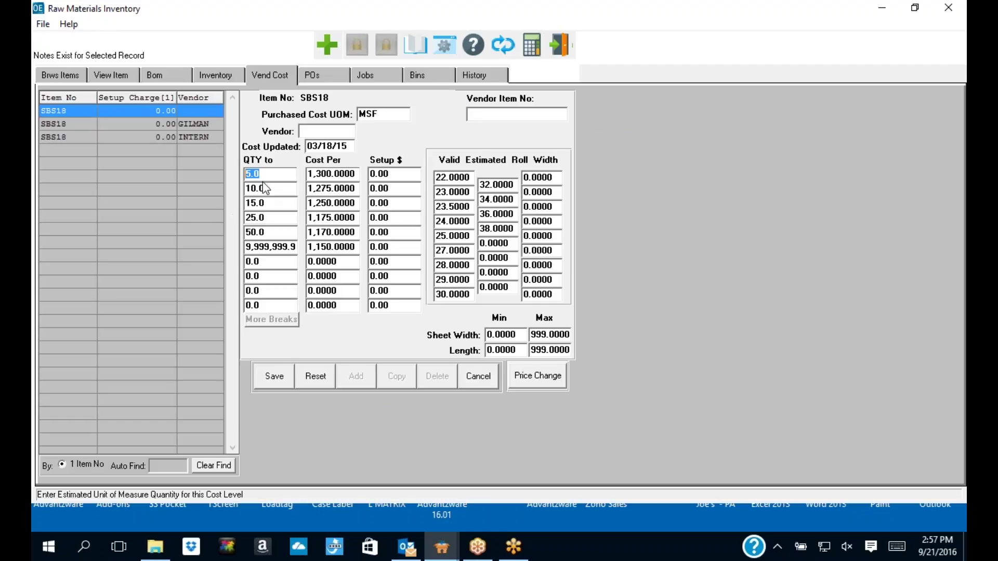
# Step: Try SF as the Purchased Cost UOM of SBS18 and restore it to MSF
pyautogui.click(356, 115)
pyautogui.press('Delete')
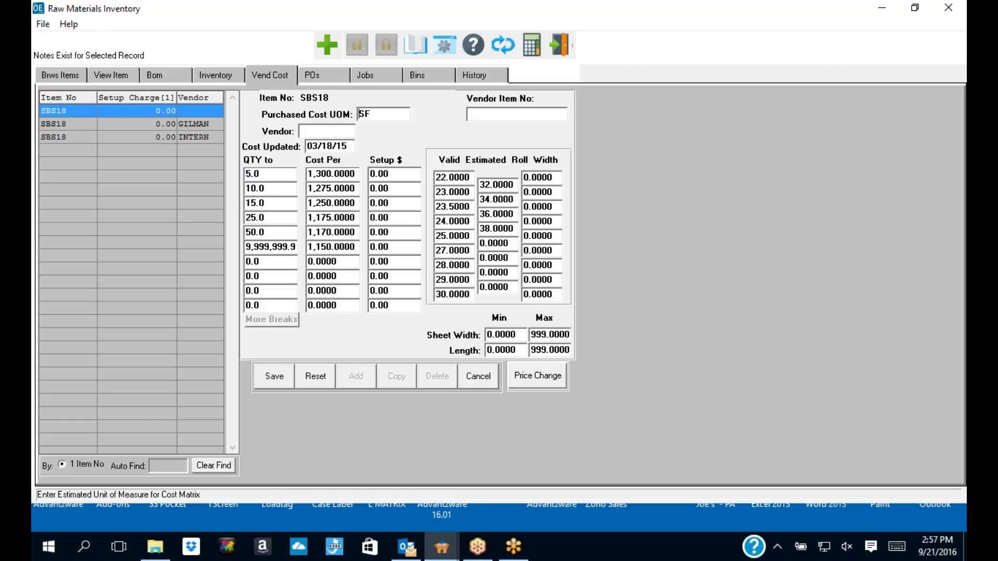
pyautogui.click(253, 174)
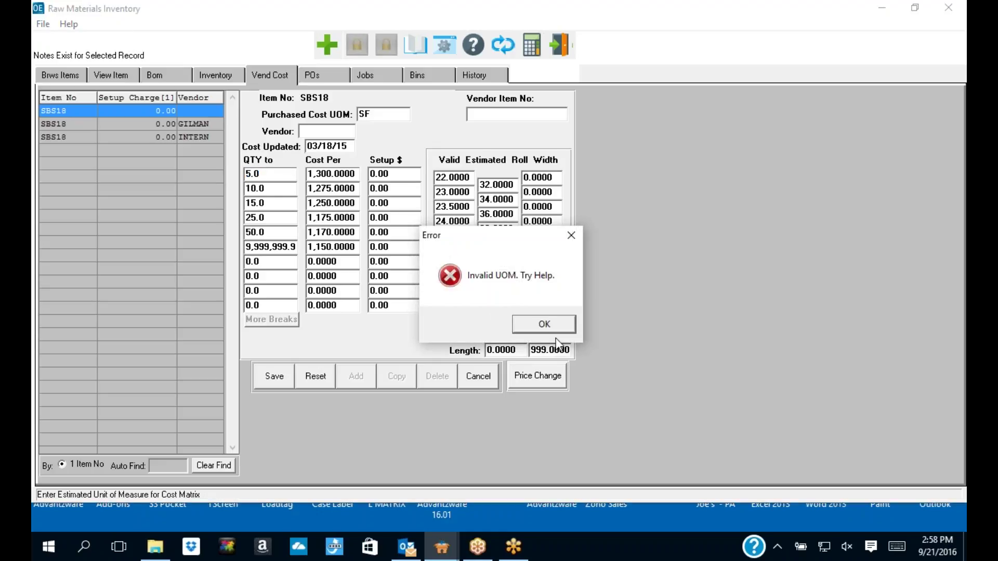
pyautogui.click(522, 325)
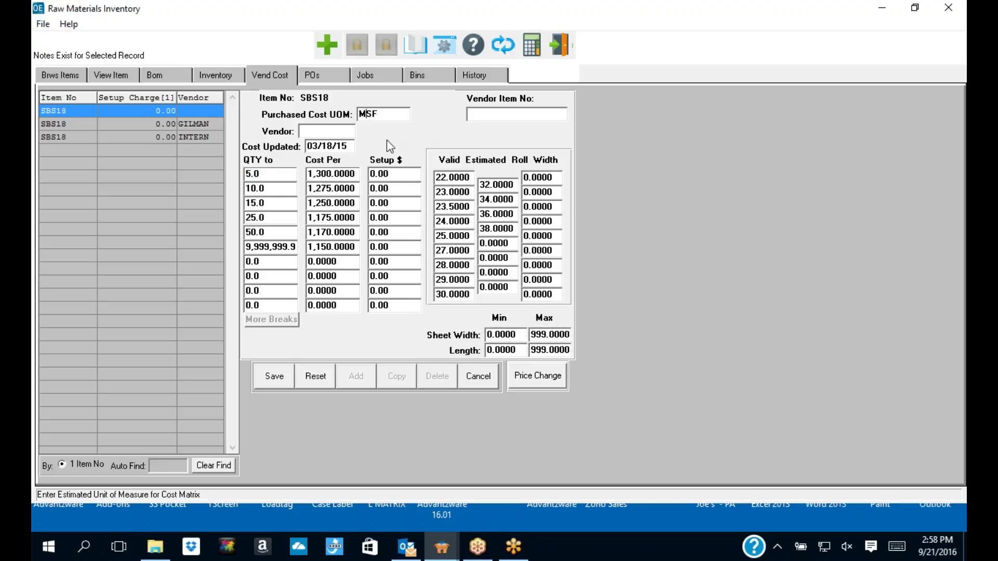
# Step: Enter quantity breaks of 5,000, 10,000, 15,000, 25,000 and 5,000 in the SBS18 cost matrix, and cancel the update
pyautogui.press('Tab')
pyautogui.write('5000')
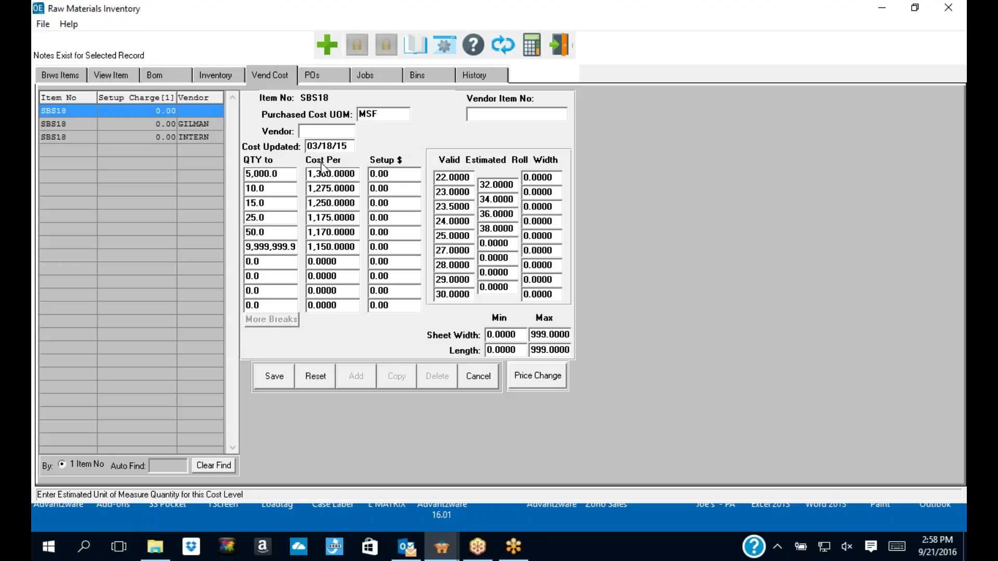
pyautogui.press('Tab')
pyautogui.write('10,000')
pyautogui.click(261, 202)
pyautogui.write('15000')
pyautogui.press('Tab')
pyautogui.write('25000')
pyautogui.press('Tab')
pyautogui.write('5000')
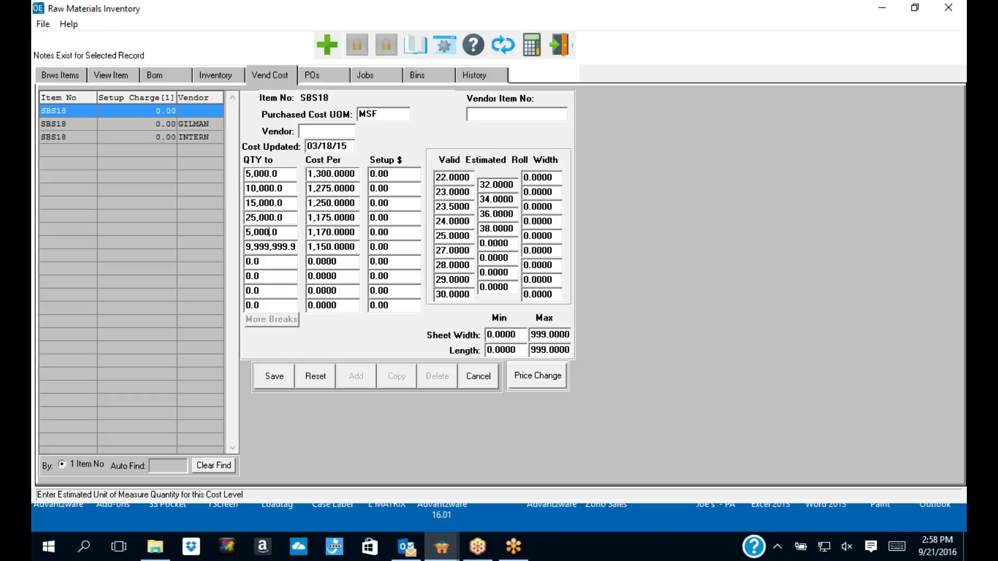
pyautogui.moveTo(280, 174); pyautogui.dragTo(235, 167)
pyautogui.hotkey('shift', 'Tab')
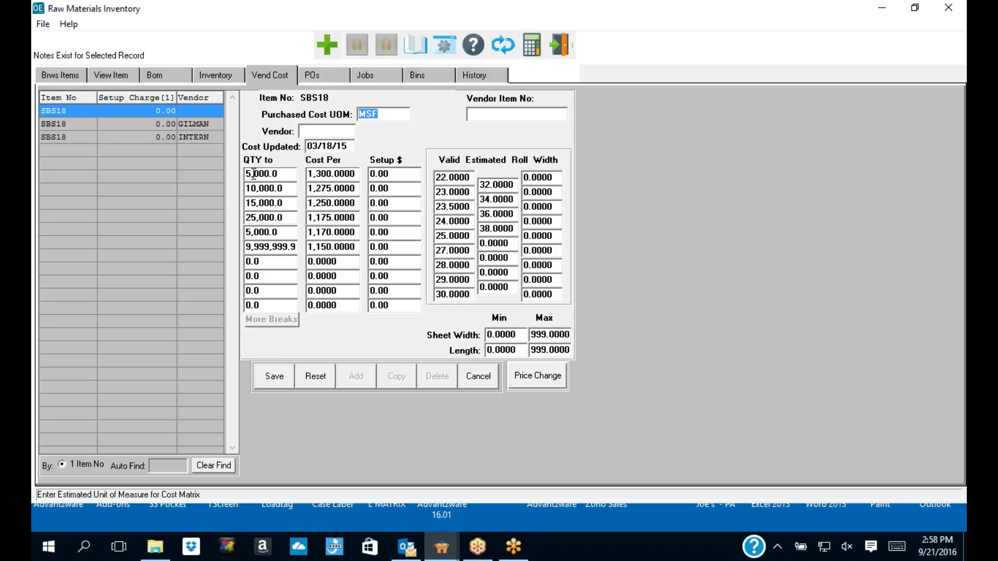
pyautogui.click(477, 376)
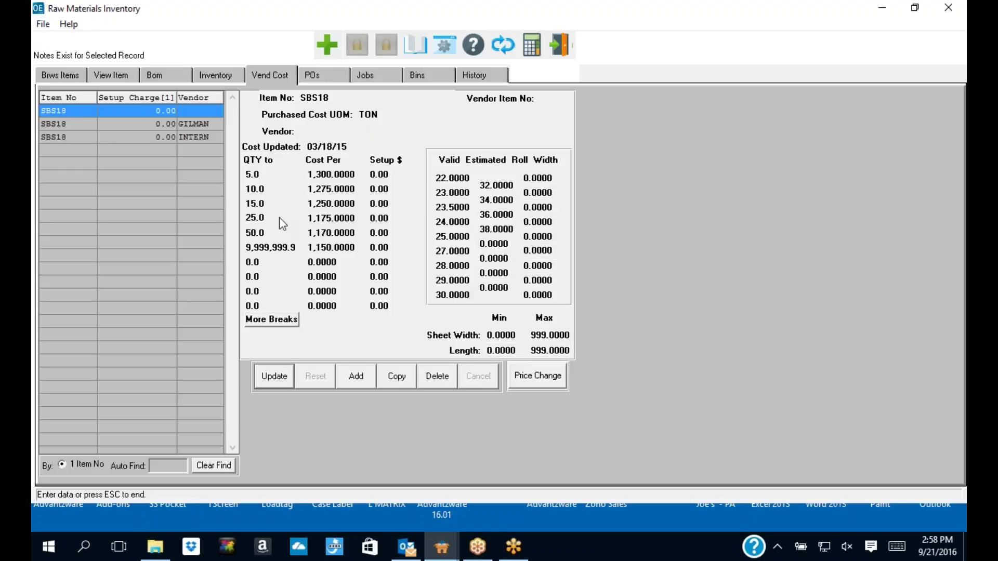
# Step: Try MSF again as the Purchased Cost UOM of SBS18, cancel the update, and exit Raw Materials Inventory
pyautogui.click(268, 385)
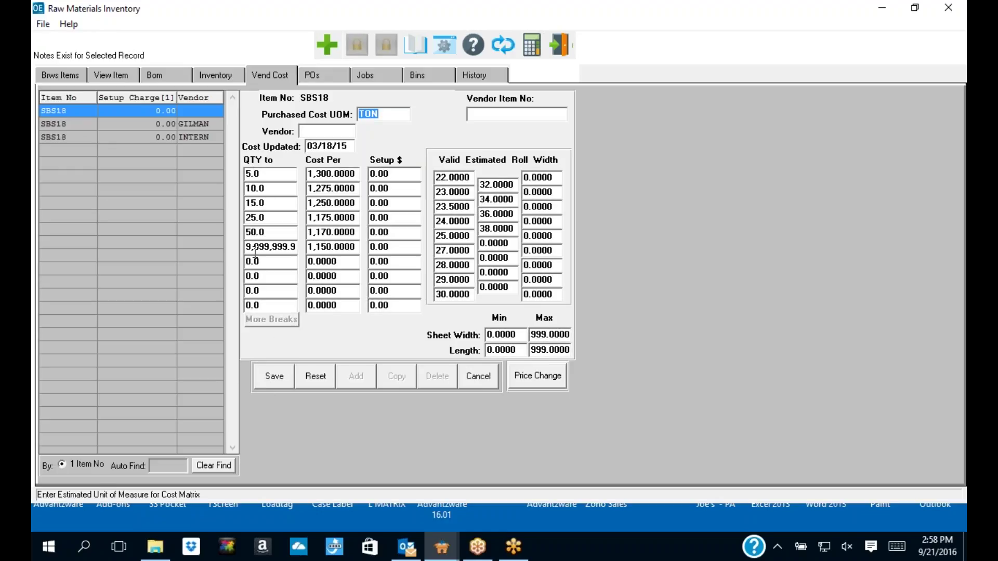
pyautogui.write('MSF')
pyautogui.moveTo(385, 115); pyautogui.dragTo(357, 116)
pyautogui.click(260, 174)
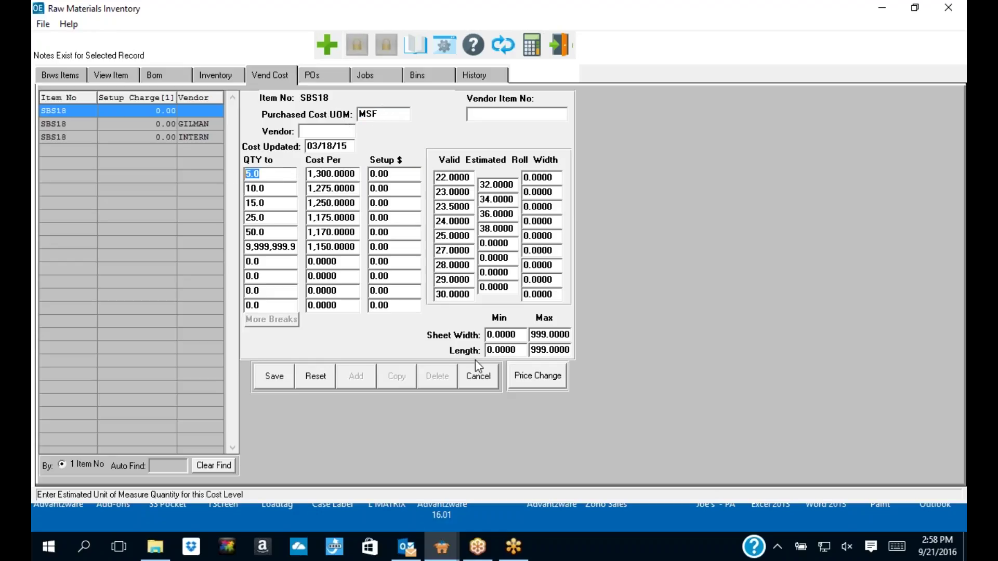
pyautogui.click(478, 377)
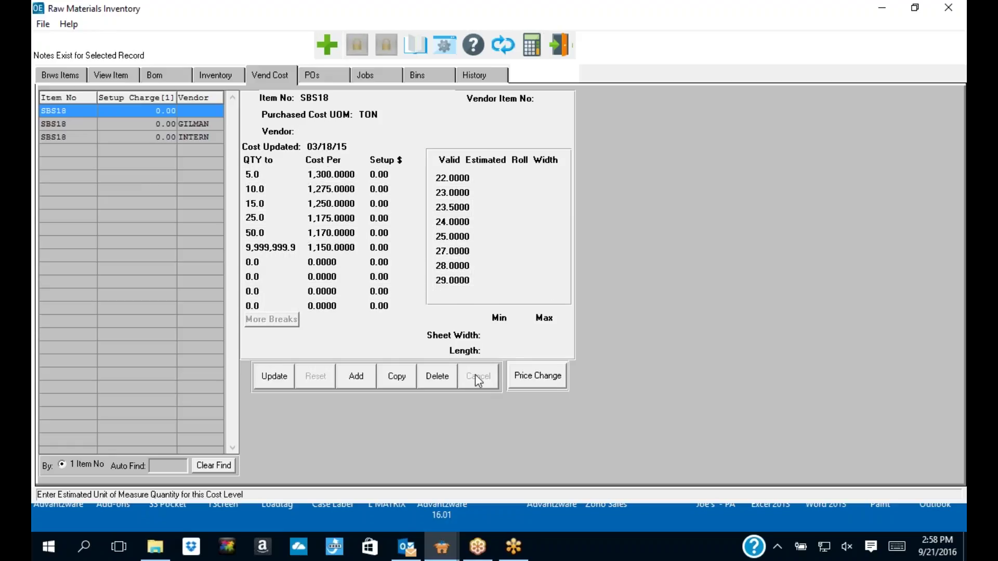
pyautogui.click(562, 50)
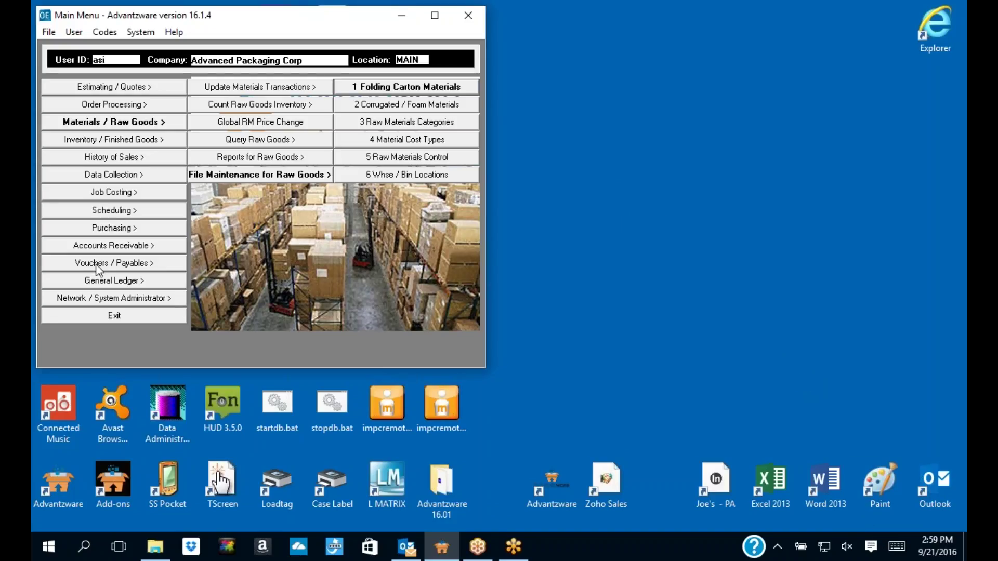
# Step: Open Update / Enter Job in Job Costing, review the header and materials of job S1333-1, and exit
pyautogui.click(107, 196)
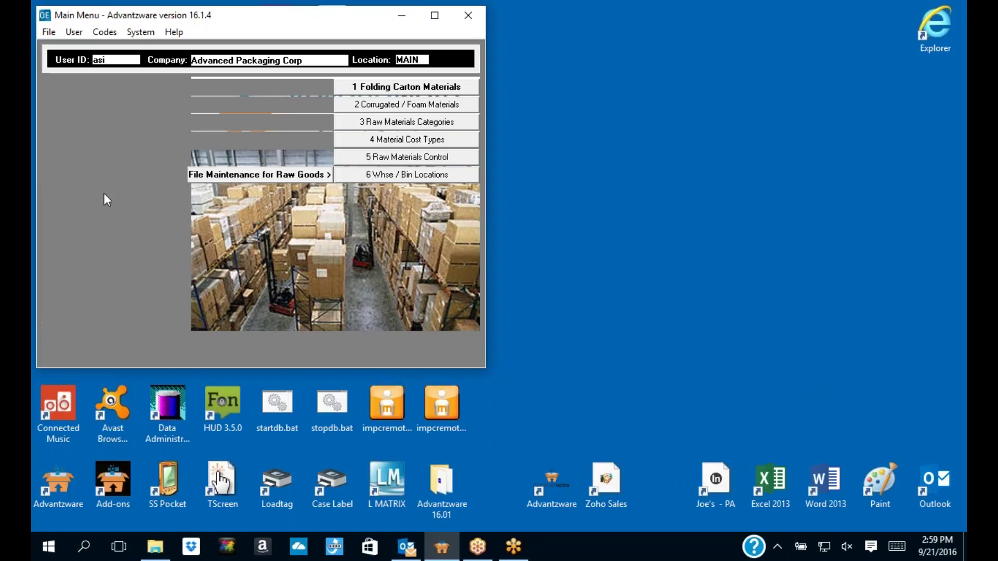
pyautogui.press('Return')
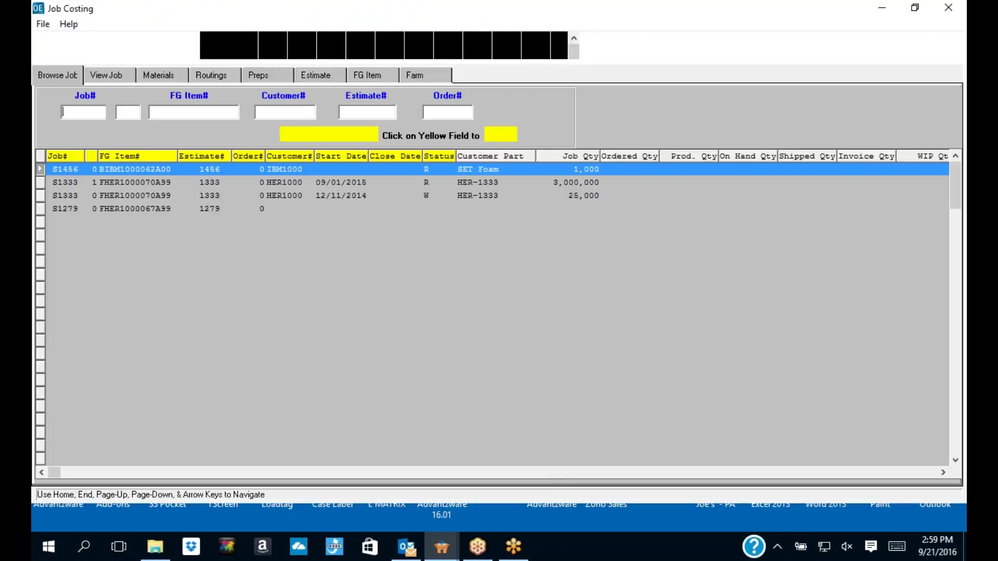
pyautogui.click(65, 182)
pyautogui.click(106, 75)
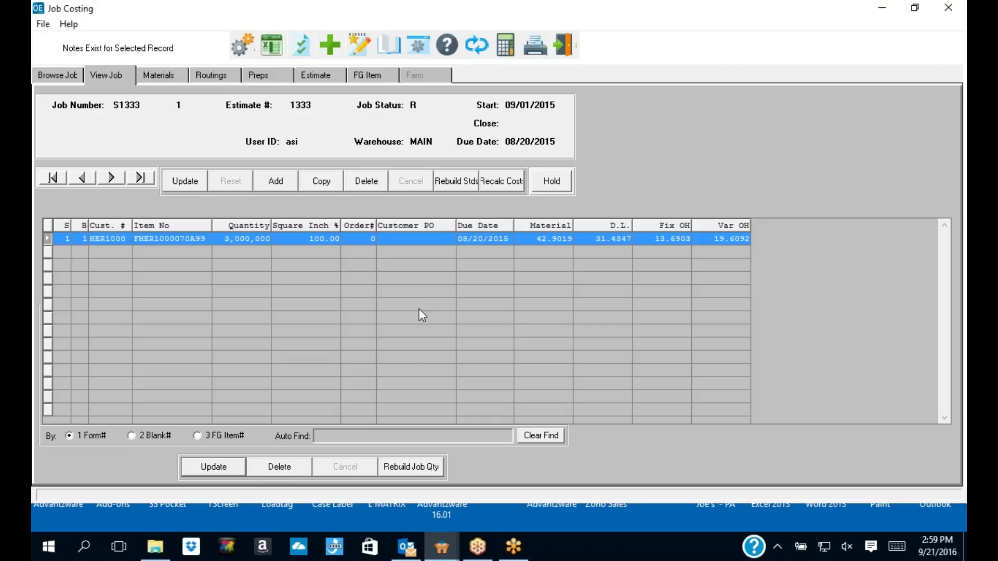
pyautogui.click(165, 77)
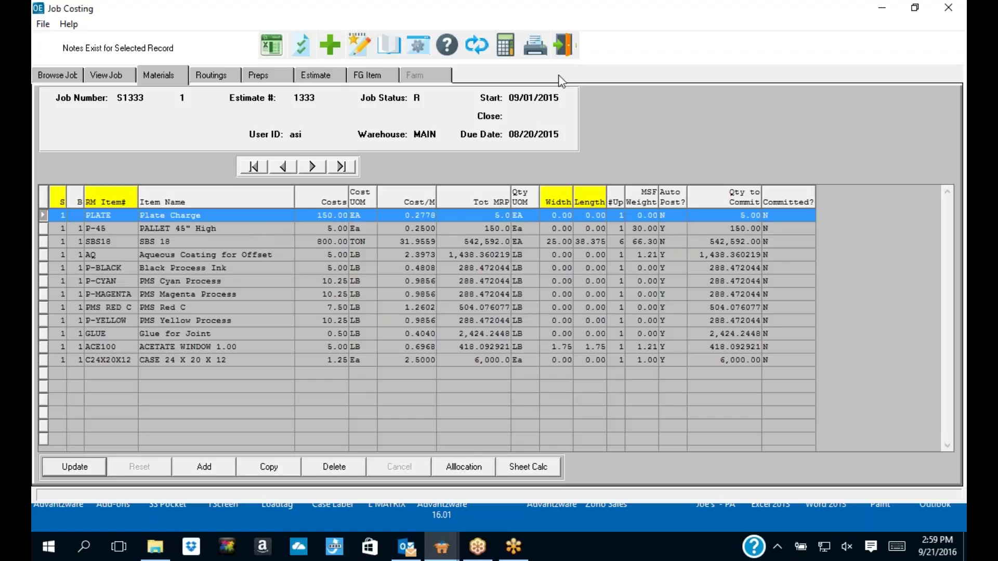
pyautogui.click(563, 47)
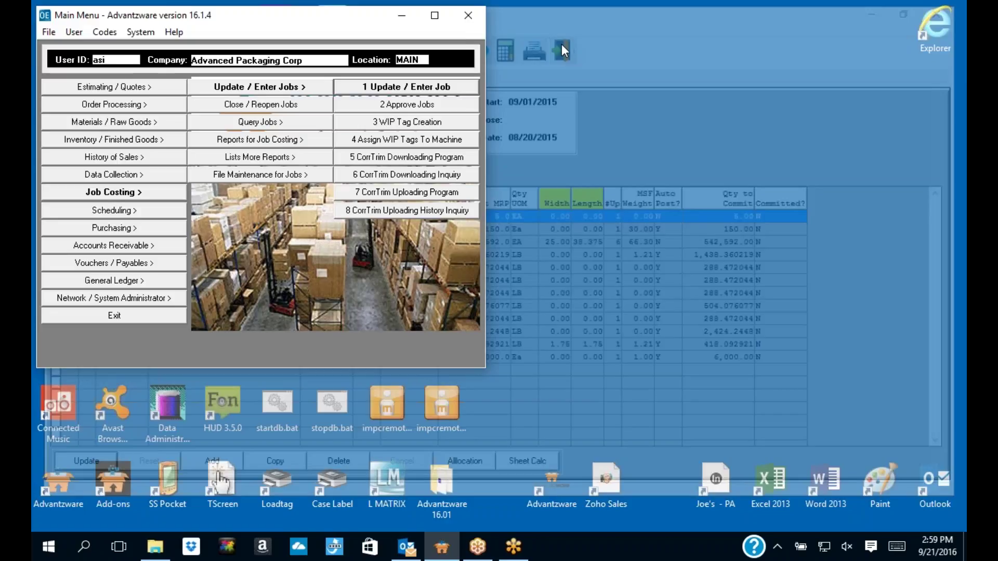
# Step: Enter job number S1333 on the new warehouse issue line
pyautogui.press('Tab')
pyautogui.press('Tab')
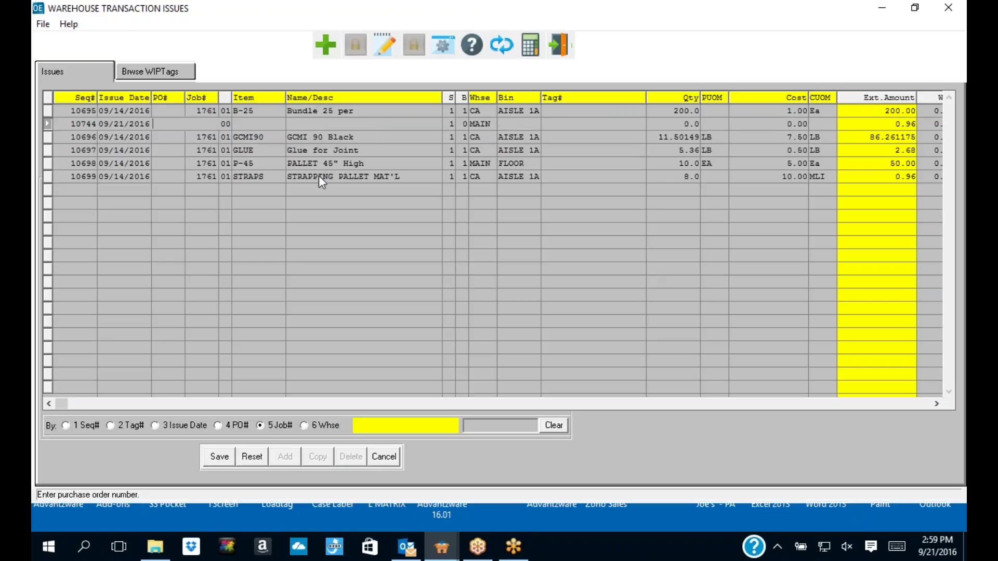
pyautogui.write('S')
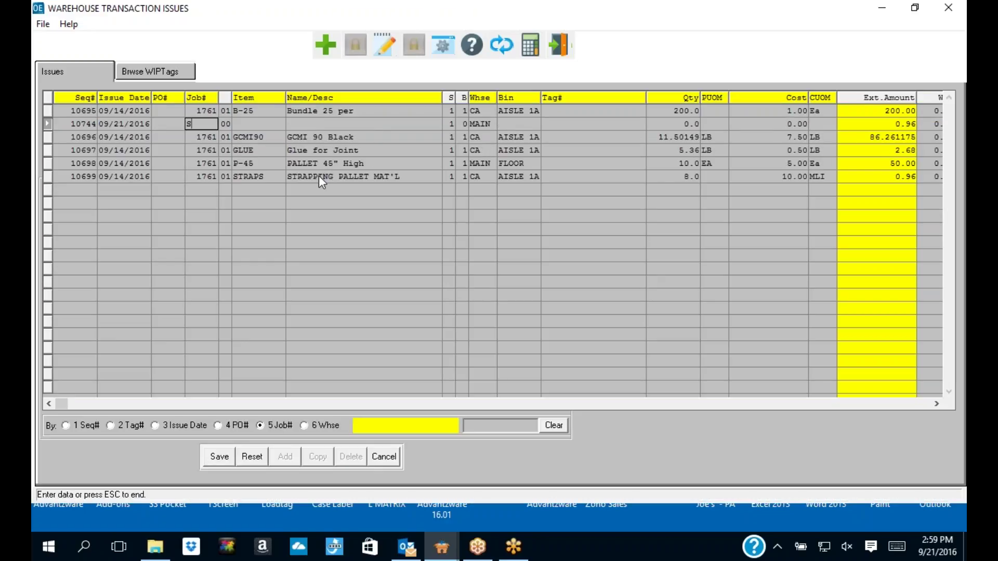
pyautogui.write('13333')
pyautogui.press('Tab')
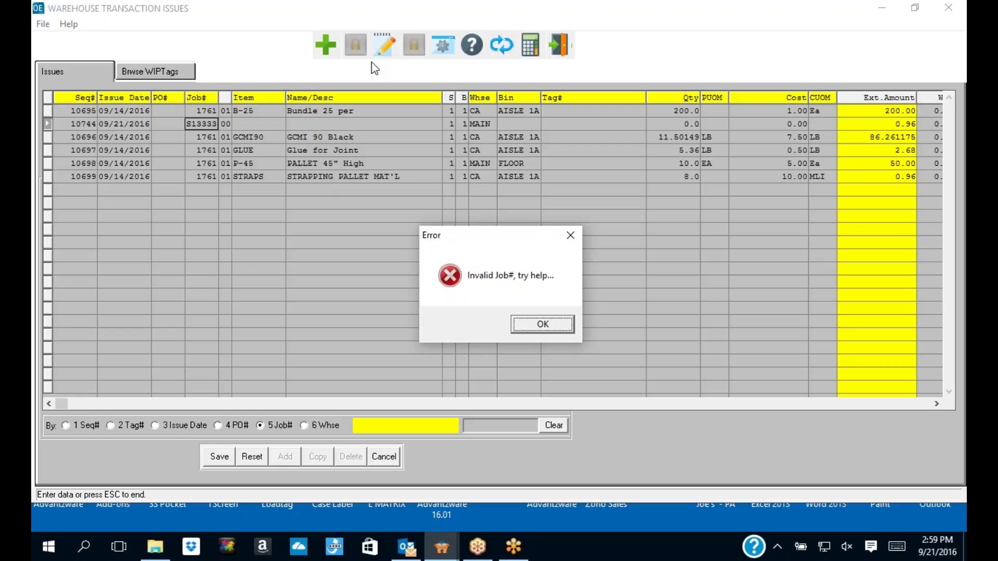
pyautogui.click(535, 325)
pyautogui.press('BackSpace')
pyautogui.press('Tab')
# Step: Enter item SBS18-25 on the issue line, accept the job item lookup, and agree to update the item on the job file
pyautogui.write('SBS')
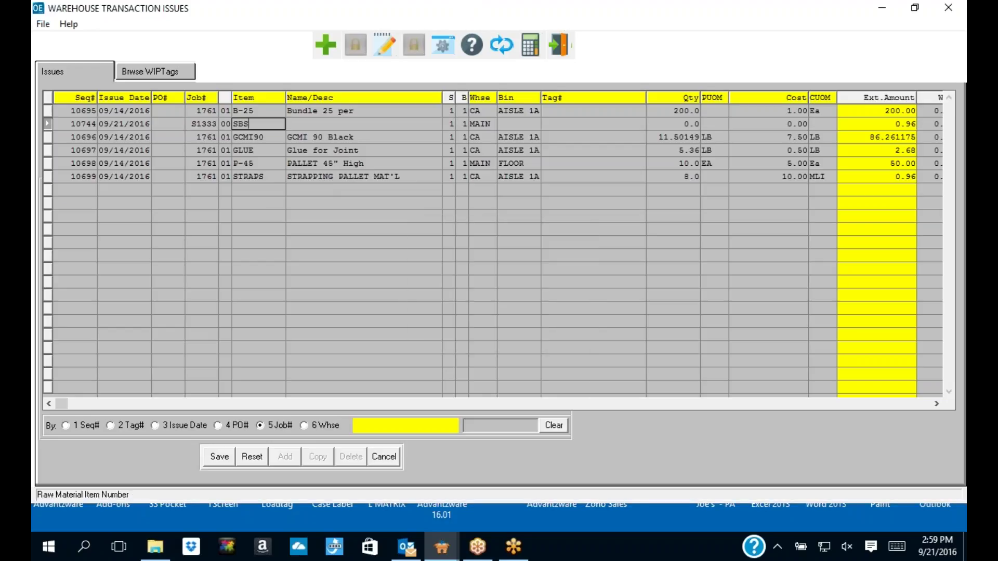
pyautogui.write('18-25')
pyautogui.press('F1')
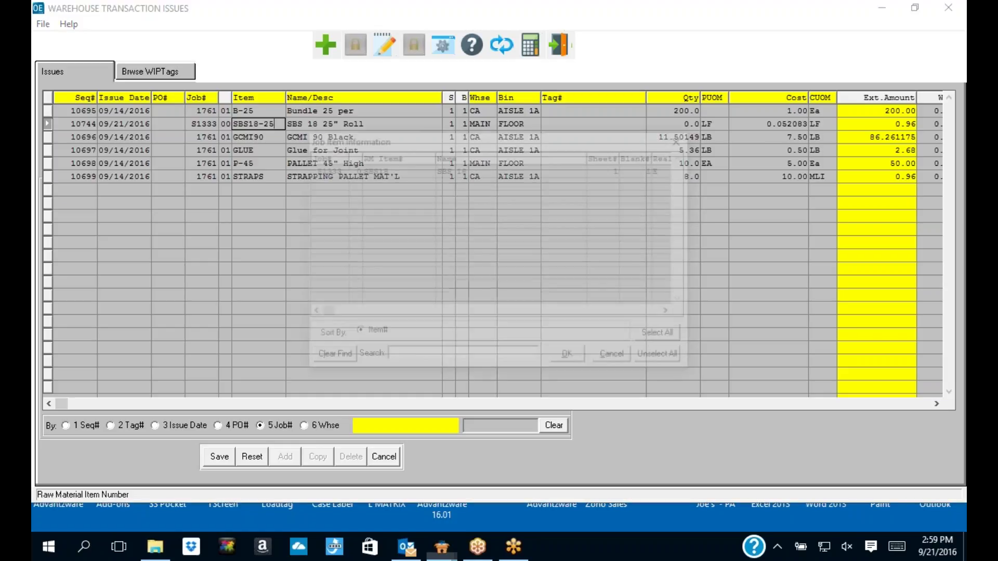
pyautogui.click(573, 357)
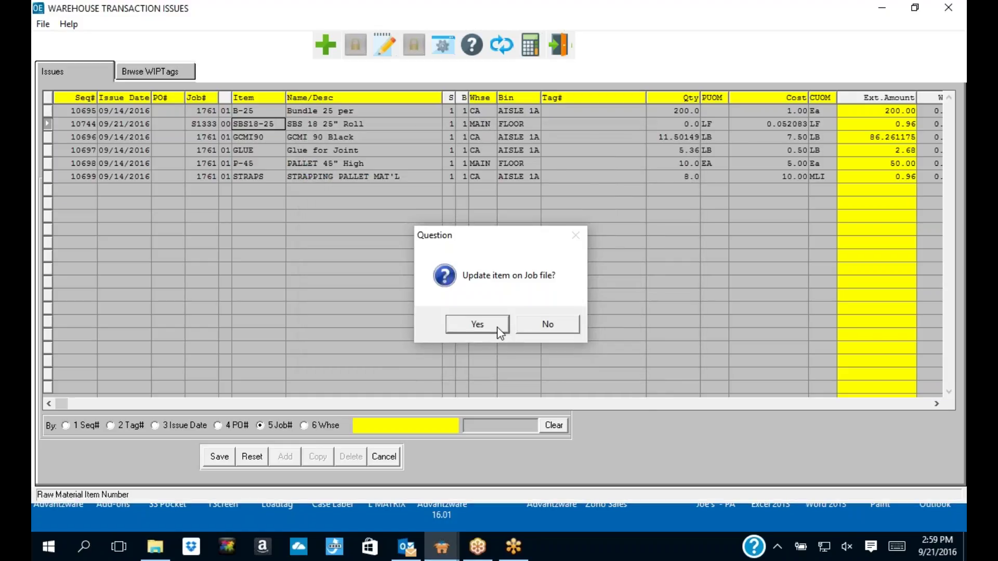
pyautogui.click(498, 324)
pyautogui.click(490, 258)
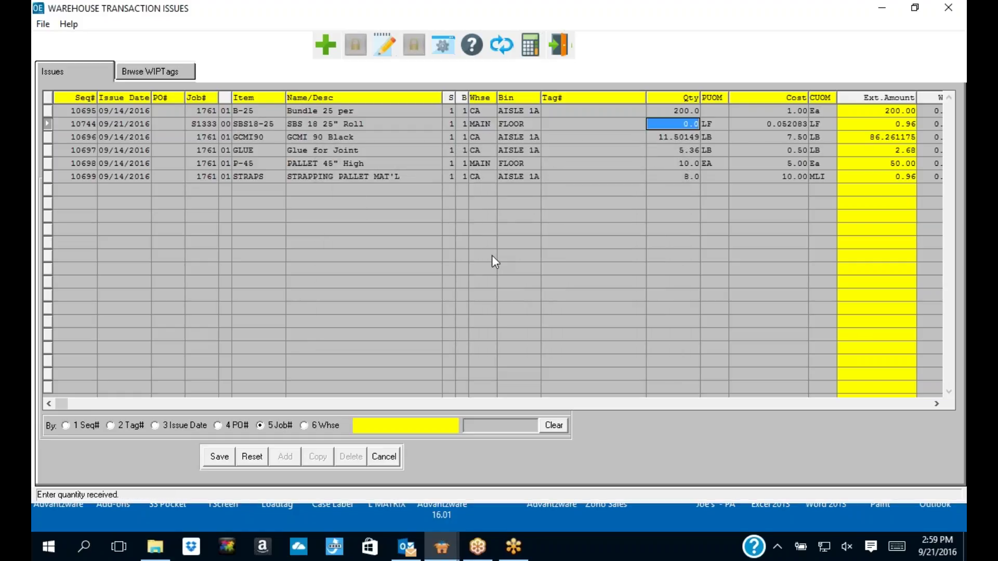
# Step: Set the SBS18-25 issue quantity to 40 with DIA as its unit of measure, and save the line
pyautogui.write('40')
pyautogui.press('Tab')
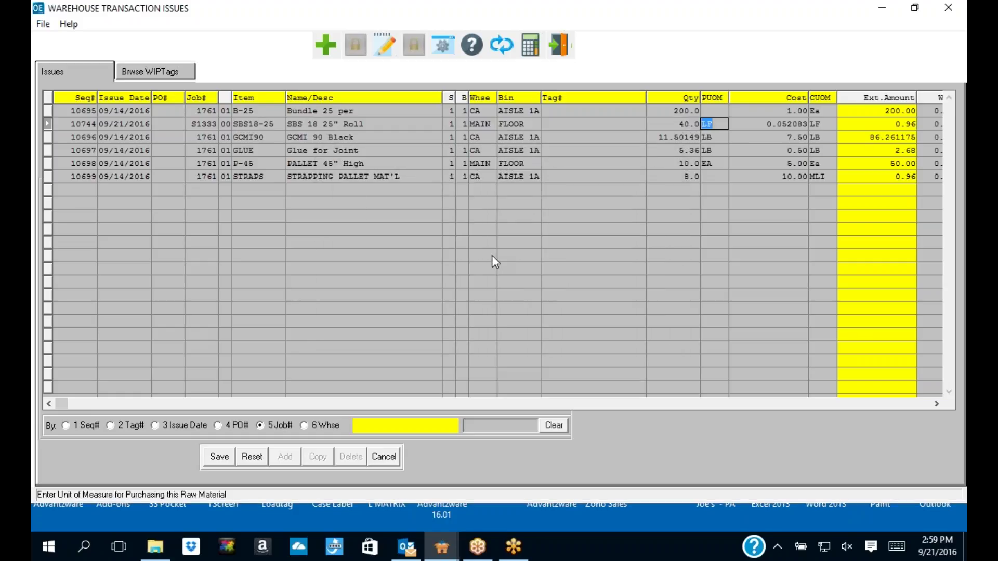
pyautogui.write('DI')
pyautogui.write('A')
pyautogui.press('Tab')
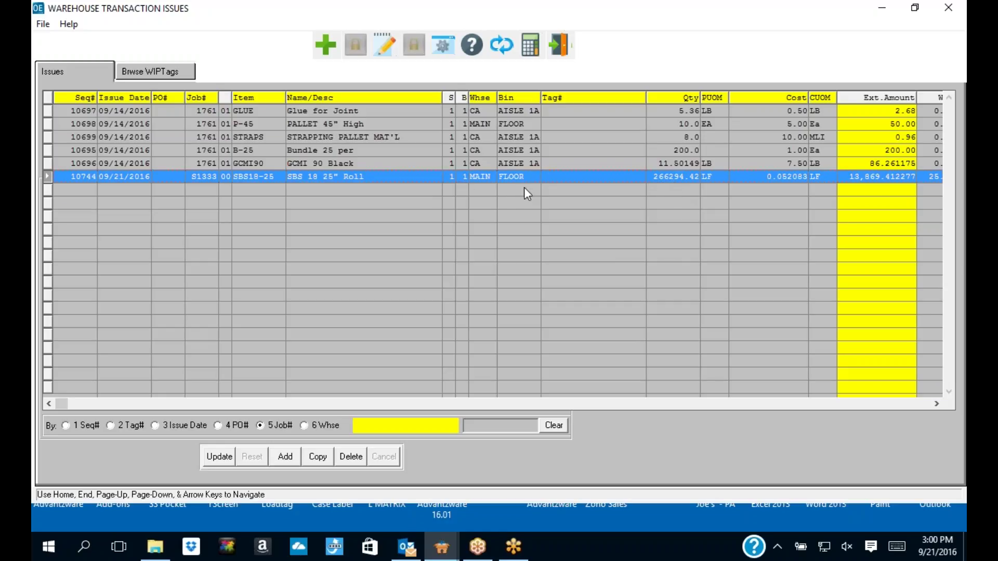
# Step: Update the SBS18-25 issue line to a quantity of 80 with unit of measure DIA, and save it
pyautogui.click(218, 457)
pyautogui.press('Tab')
pyautogui.press('Tab')
pyautogui.press('Tab')
pyautogui.press('Tab')
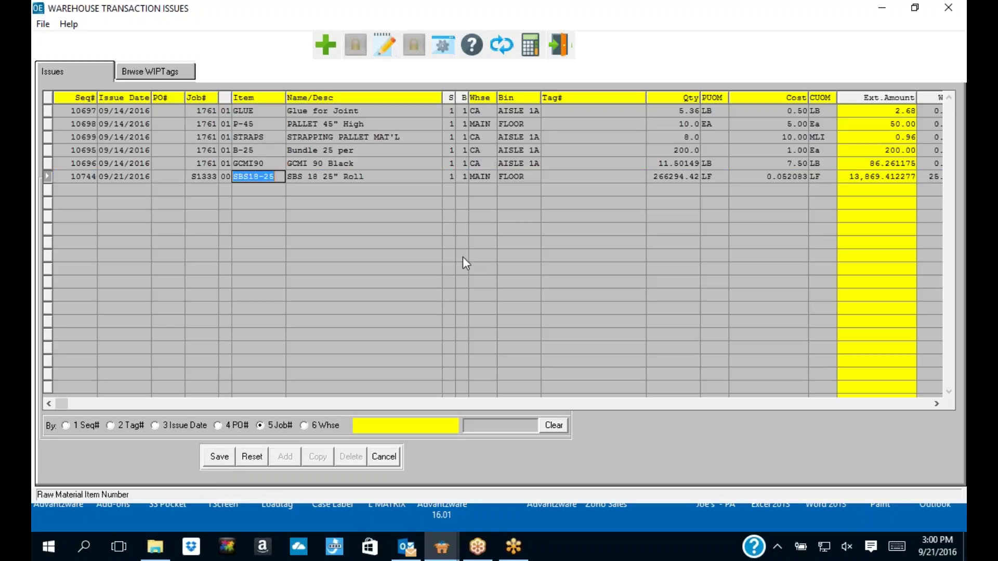
pyautogui.press('Tab')
pyautogui.press('Tab')
pyautogui.press('Tab')
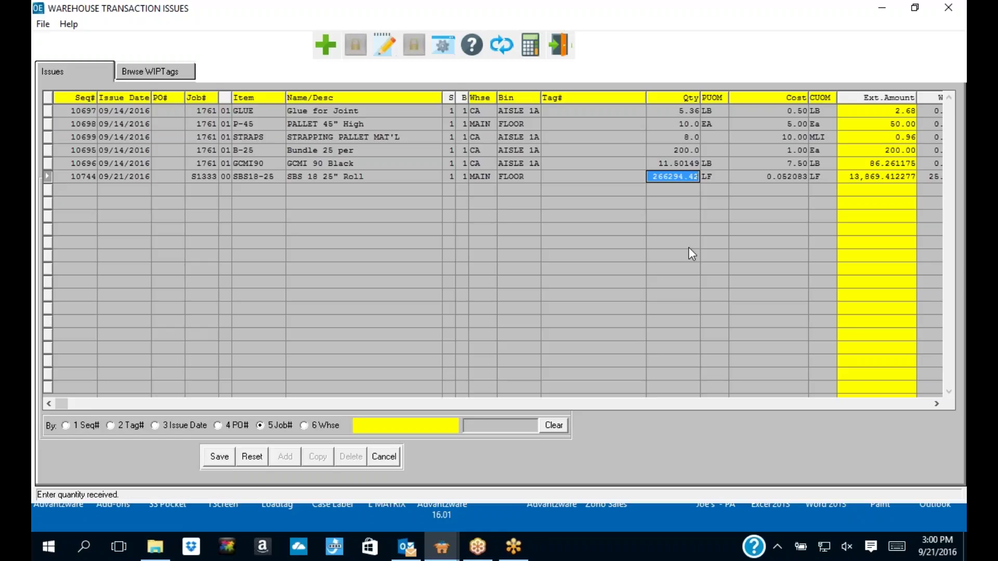
pyautogui.write('80')
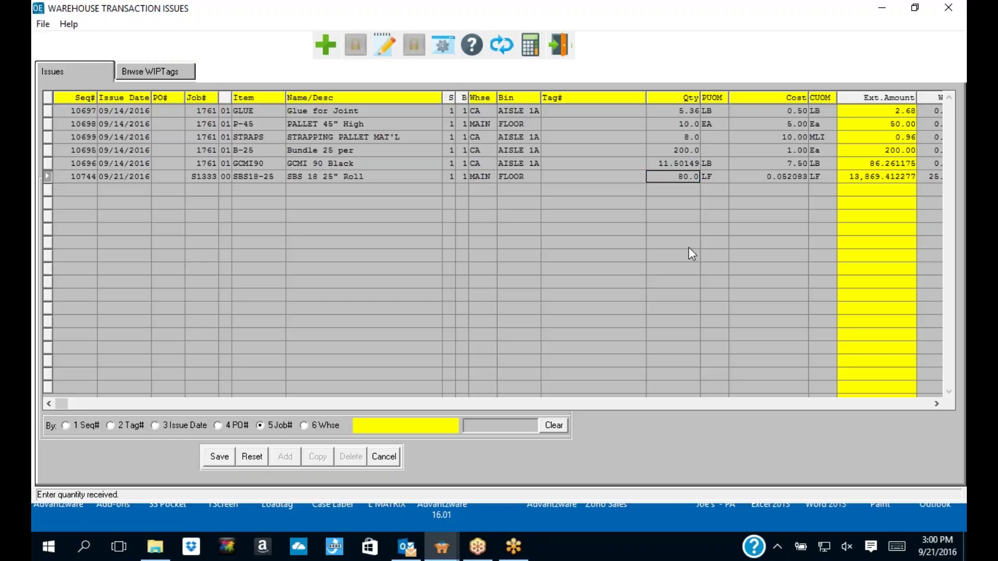
pyautogui.press('Tab')
pyautogui.write('DIA')
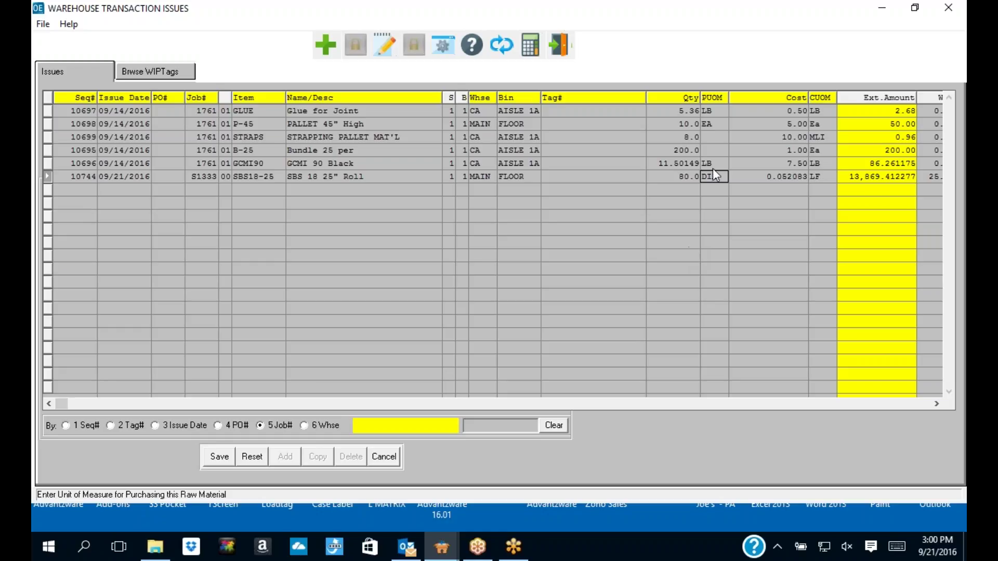
pyautogui.moveTo(719, 175); pyautogui.dragTo(703, 176)
pyautogui.moveTo(720, 177); pyautogui.dragTo(700, 177)
pyautogui.press('Return')
pyautogui.click(669, 178)
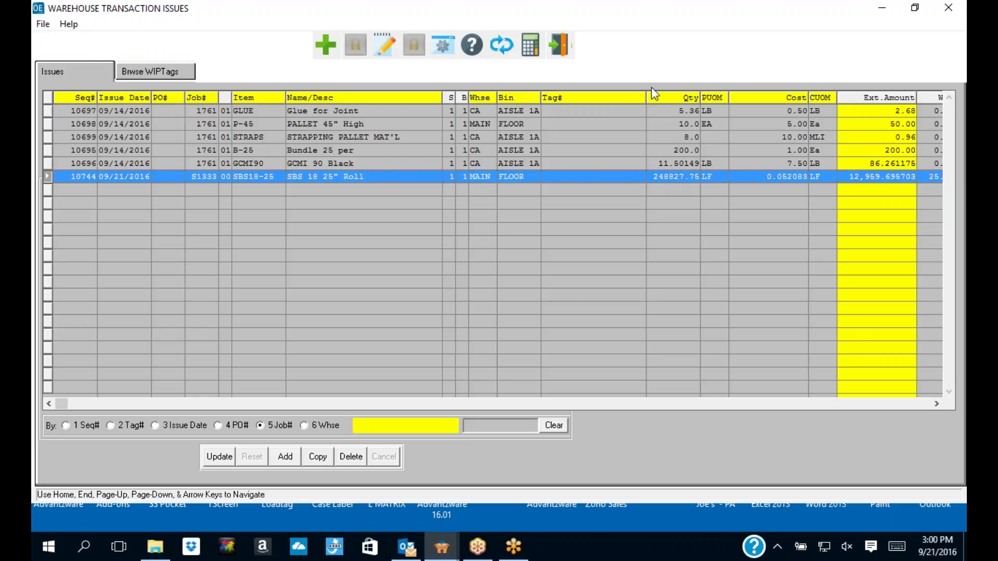
# Step: Exit and reopen Issue Materials to Jobs to check the listed issue lines, and exit again
pyautogui.click(562, 44)
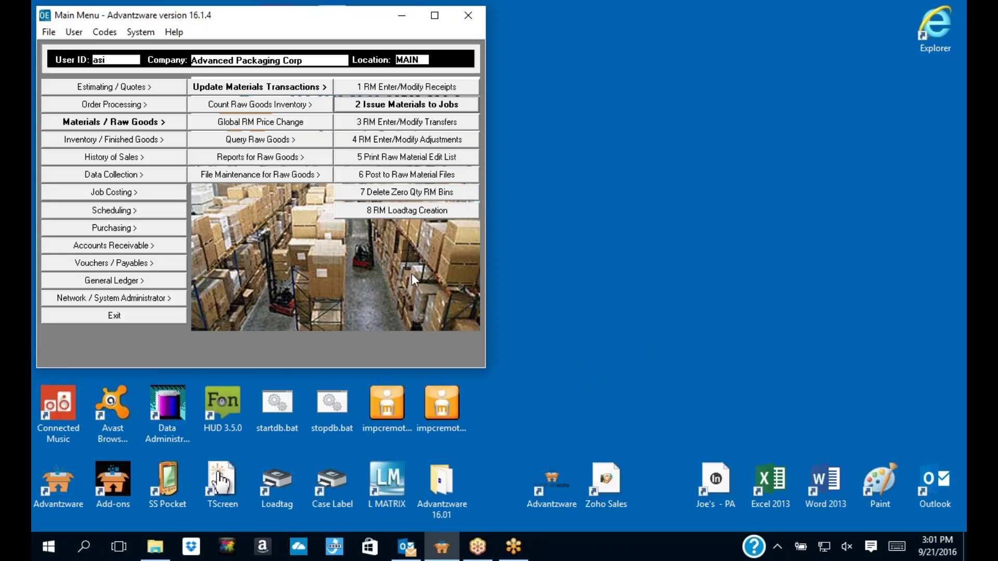
pyautogui.click(370, 106)
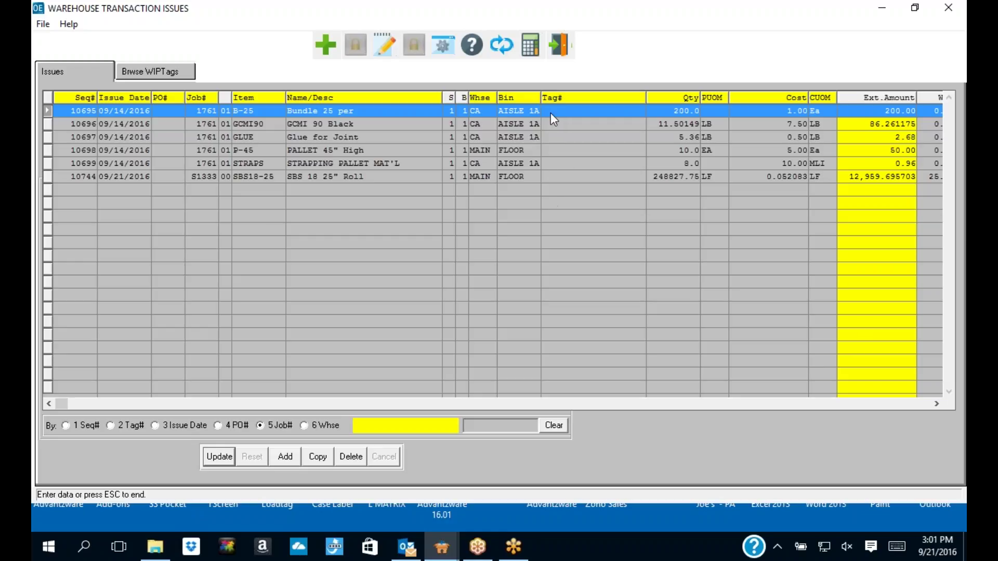
pyautogui.click(559, 52)
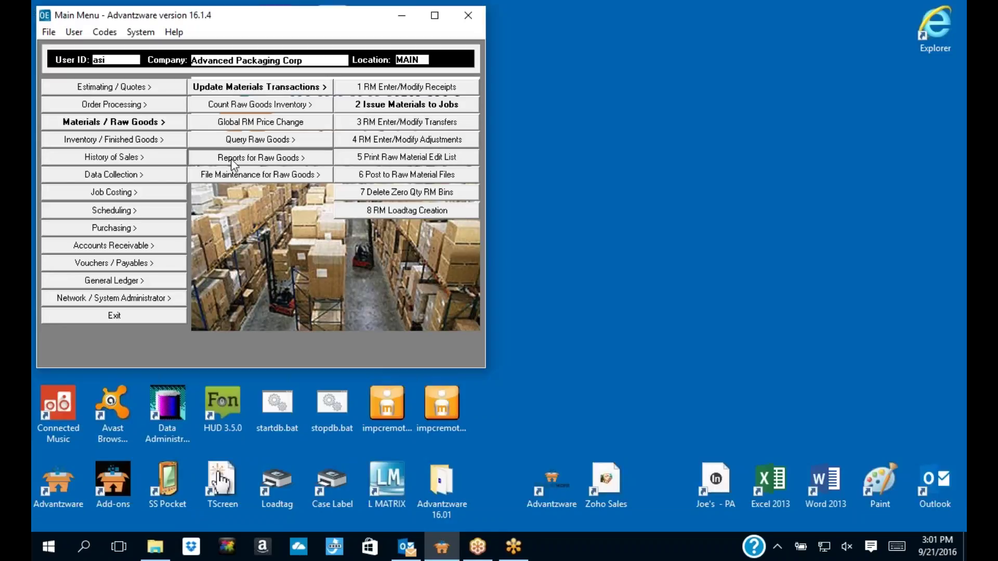
# Step: Open the raw goods Transaction History report, select the TAG# column, and include issues instead of receipts
pyautogui.click(231, 158)
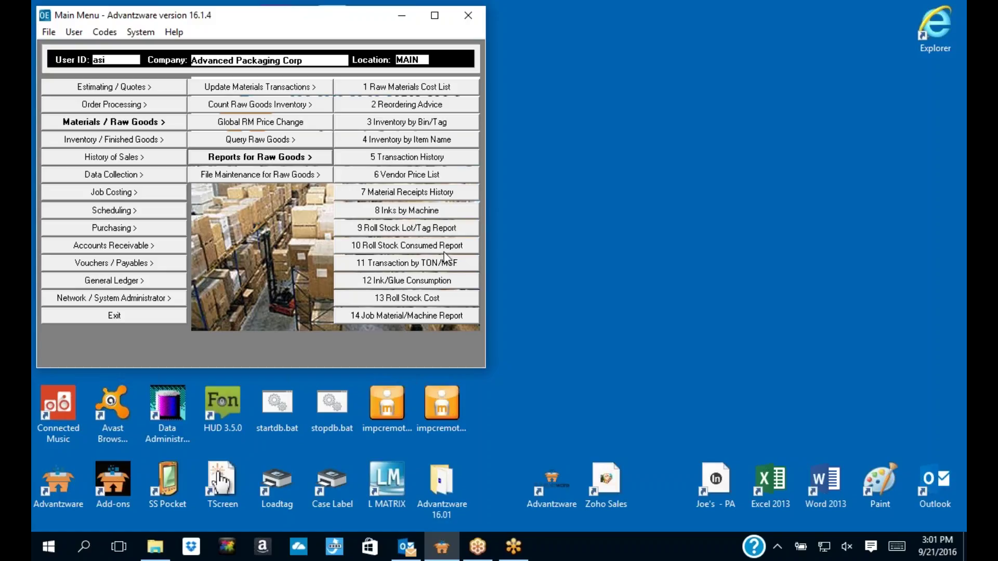
pyautogui.click(409, 158)
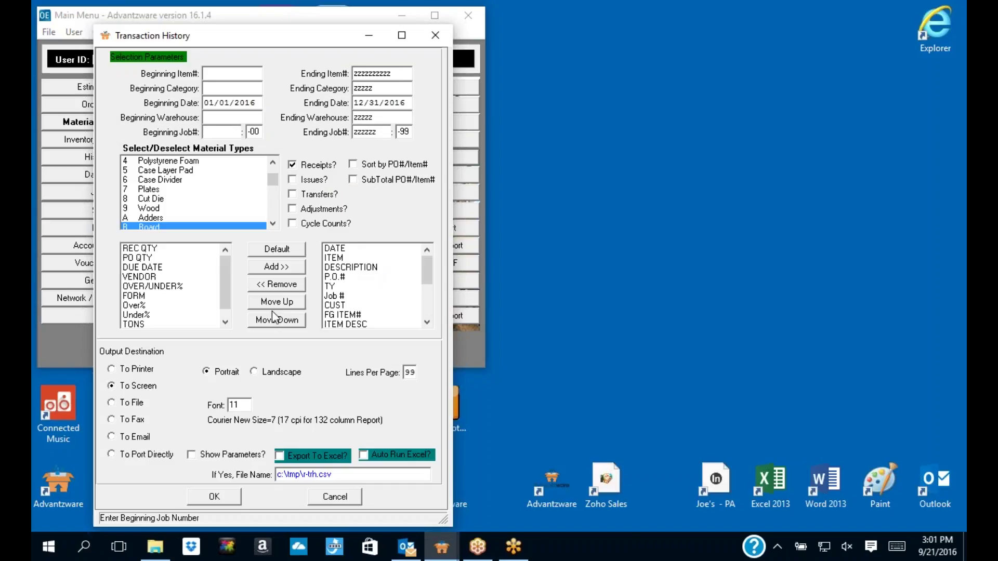
pyautogui.scroll(-2, 419, 316)
pyautogui.click(341, 277)
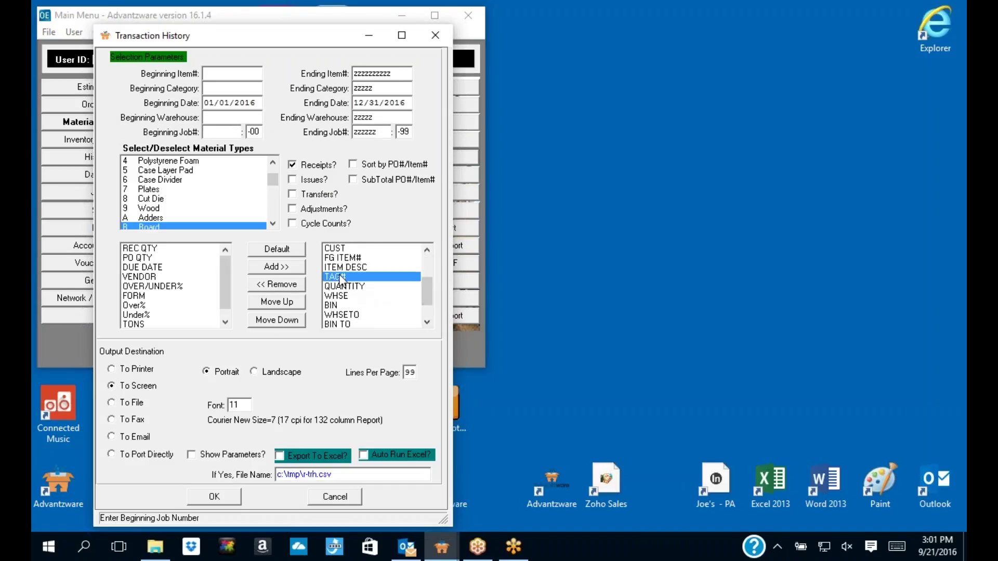
pyautogui.click(211, 135)
pyautogui.click(293, 179)
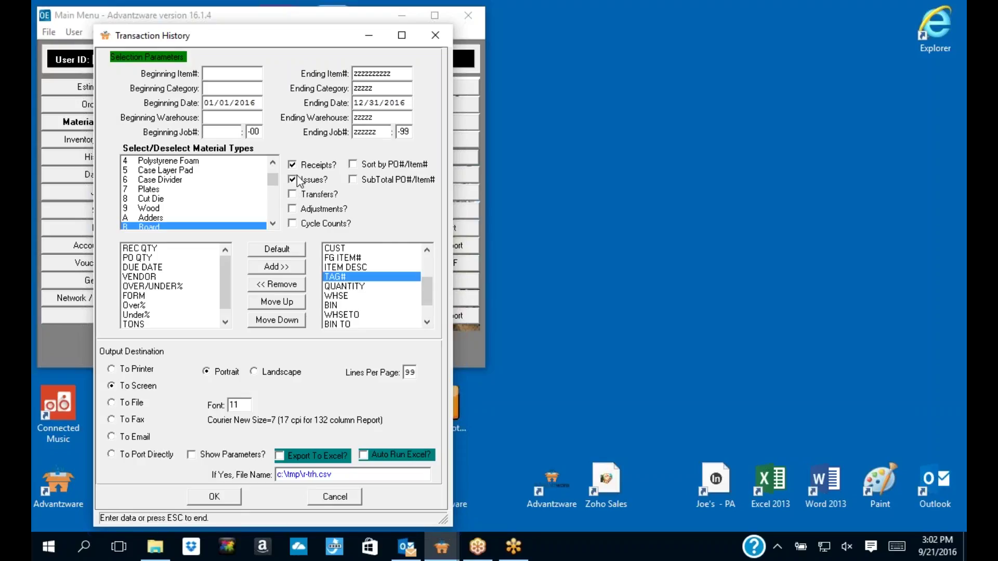
pyautogui.click(292, 165)
pyautogui.moveTo(219, 44); pyautogui.dragTo(598, 41)
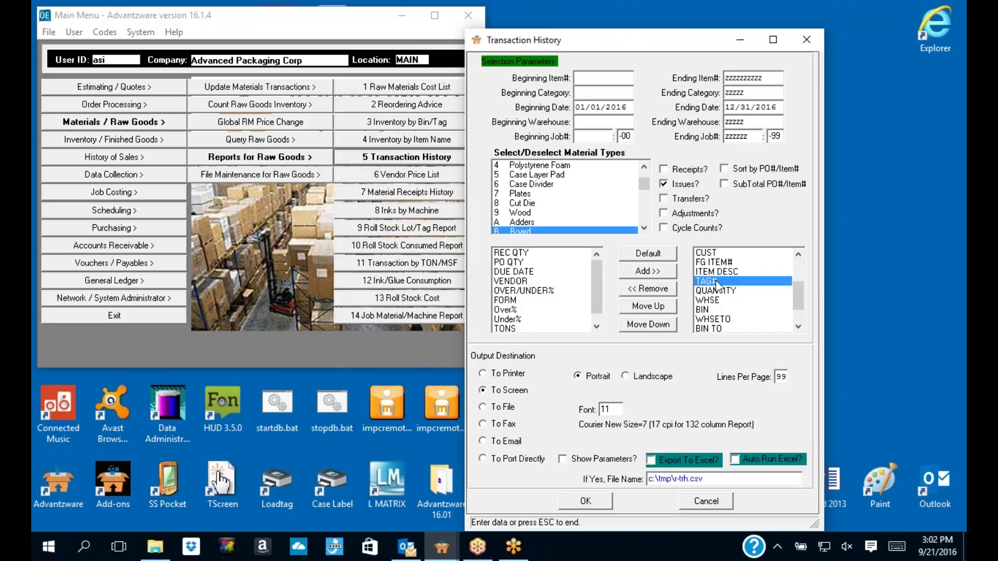
# Step: Review the job number range and the Issues option of the Transaction History report, and close it without running
pyautogui.click(580, 134)
pyautogui.moveTo(749, 137); pyautogui.dragTo(702, 136)
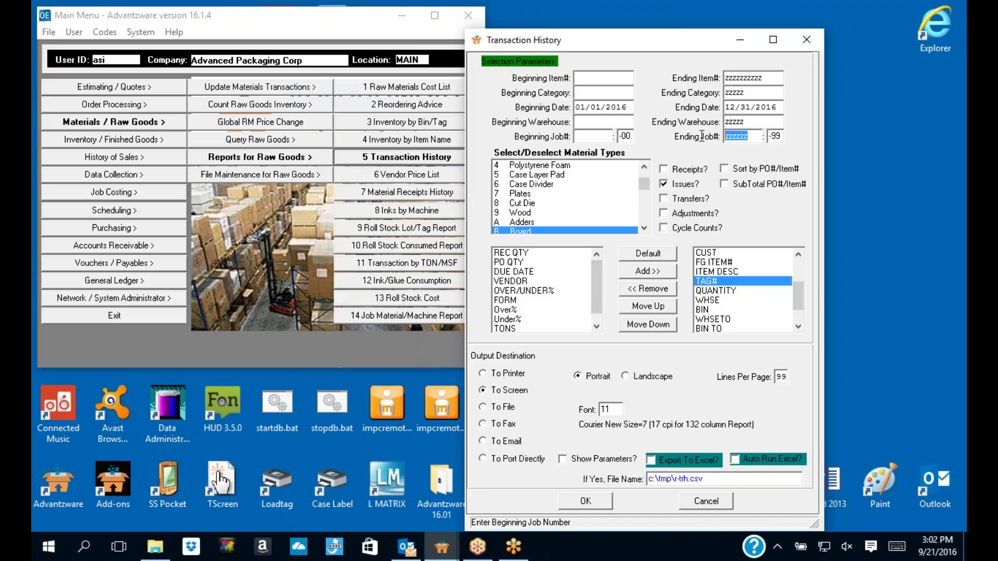
pyautogui.click(664, 184)
pyautogui.click(664, 184)
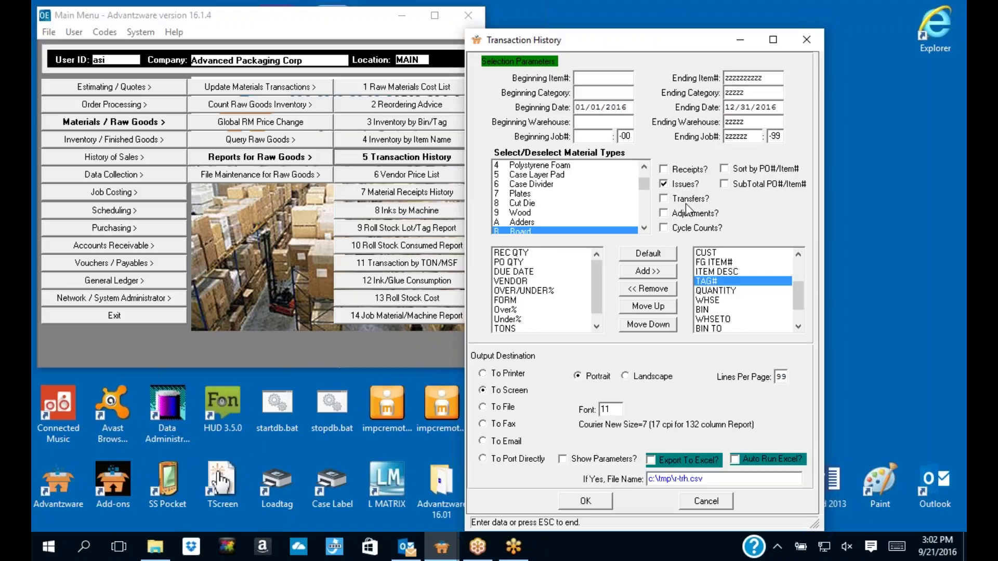
pyautogui.click(806, 39)
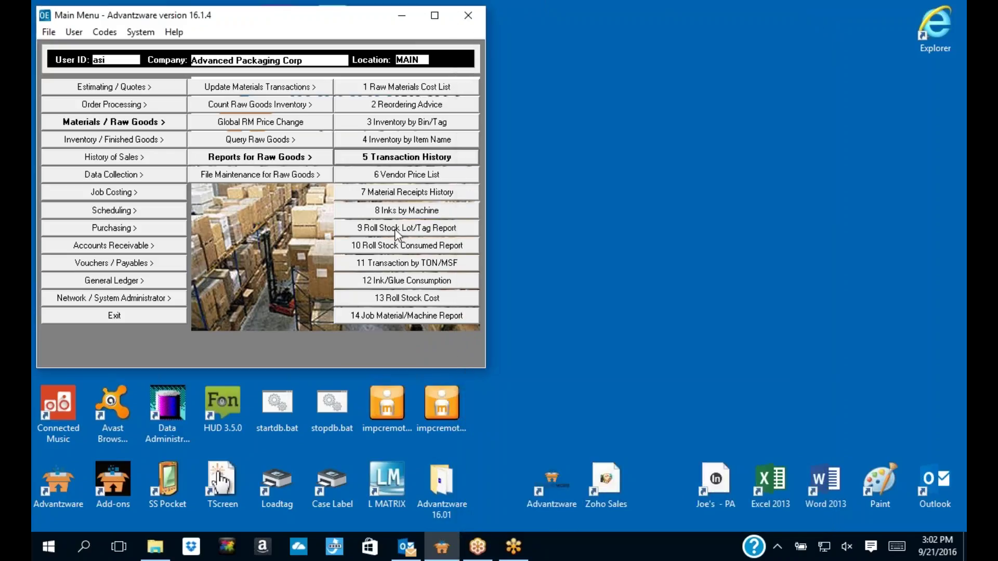
# Step: Open the Roll Stock Lot/Tag Report and the Roll Stock Consumed Report, review the consumed report's columns, and close it
pyautogui.click(394, 229)
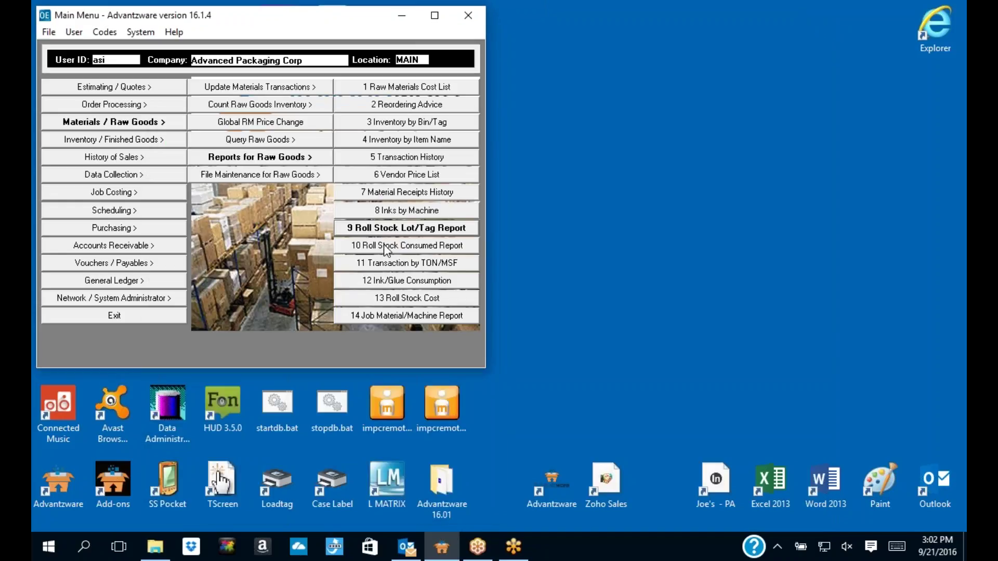
pyautogui.click(389, 248)
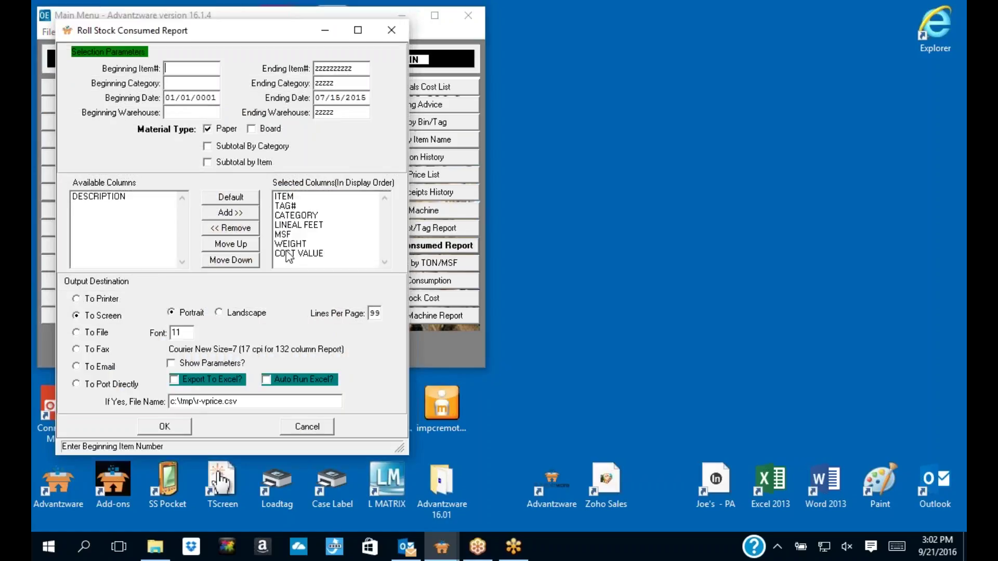
pyautogui.click(391, 30)
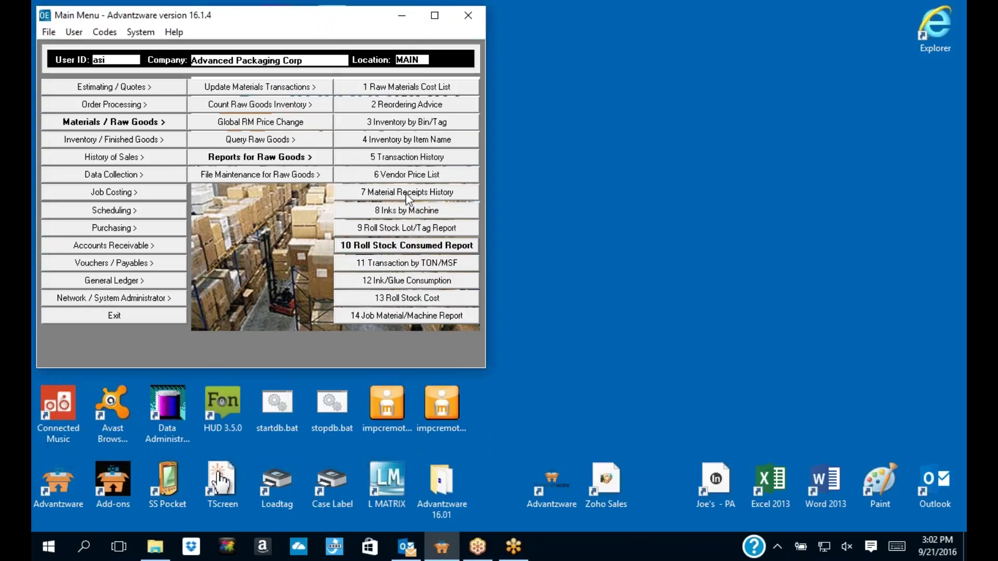
# Step: Reopen the Transaction History report, examine its Job # column, and close the report
pyautogui.click(416, 156)
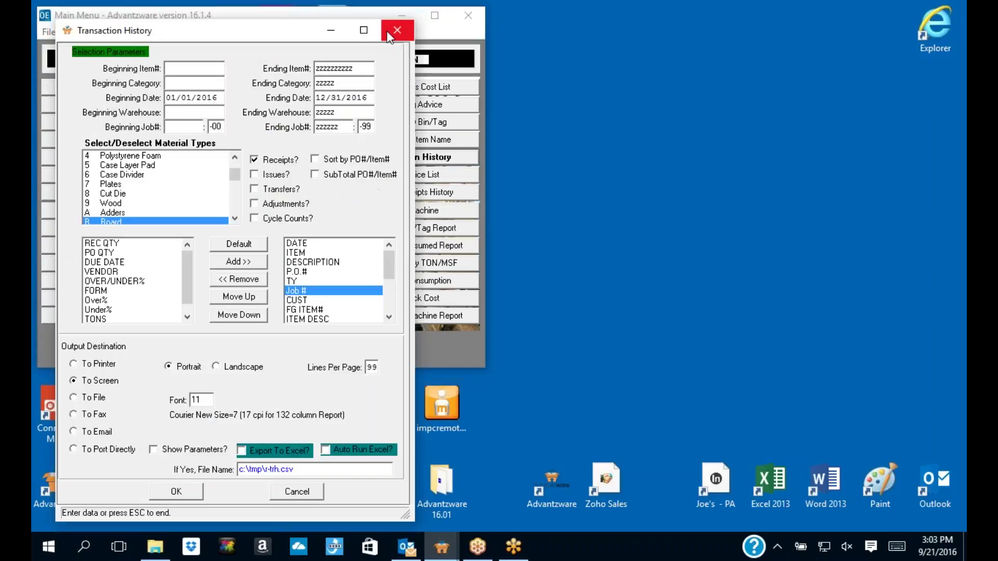
pyautogui.click(398, 32)
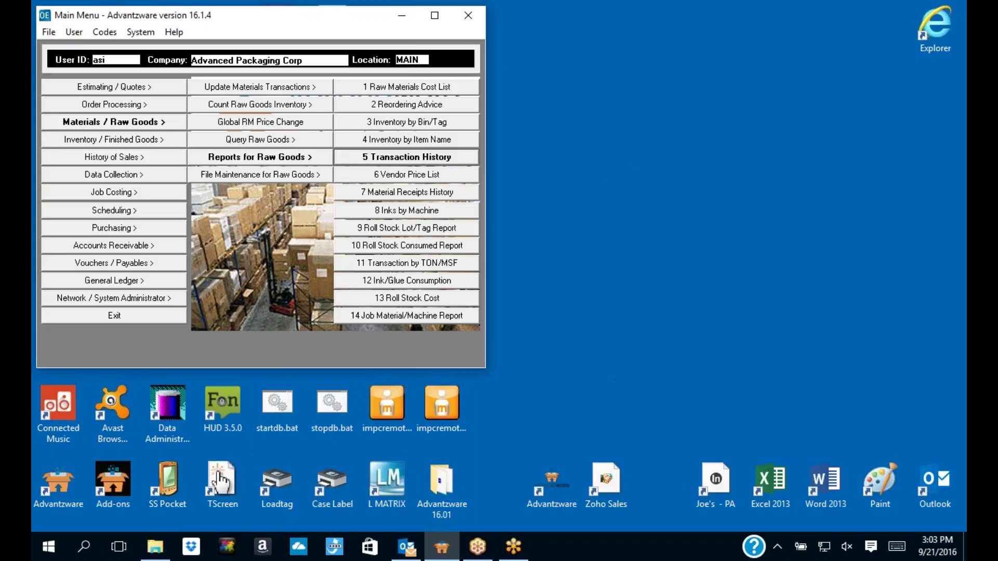
pyautogui.click(877, 540)
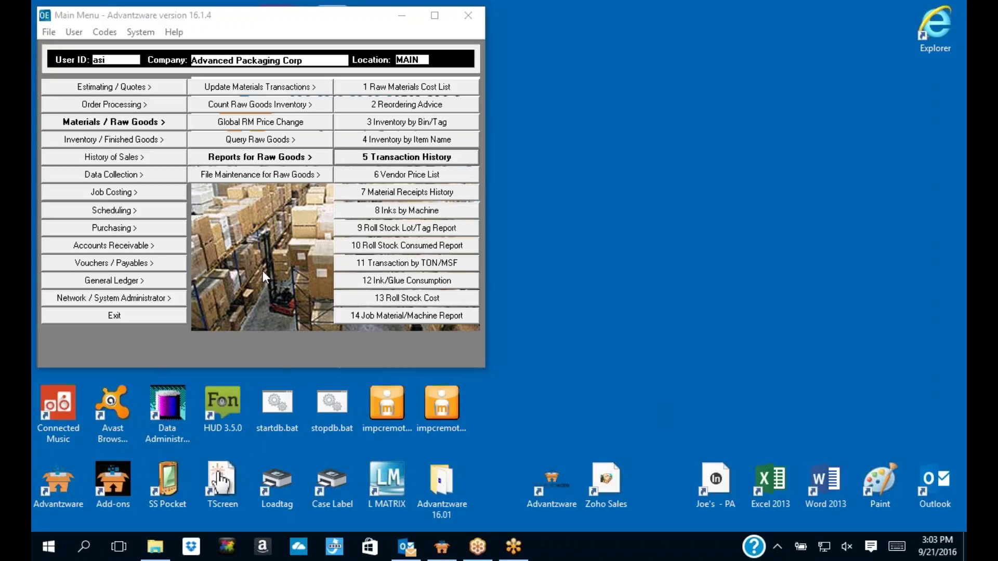
# Step: Open Update / Enter Job in Job Costing to view the open jobs
pyautogui.click(130, 193)
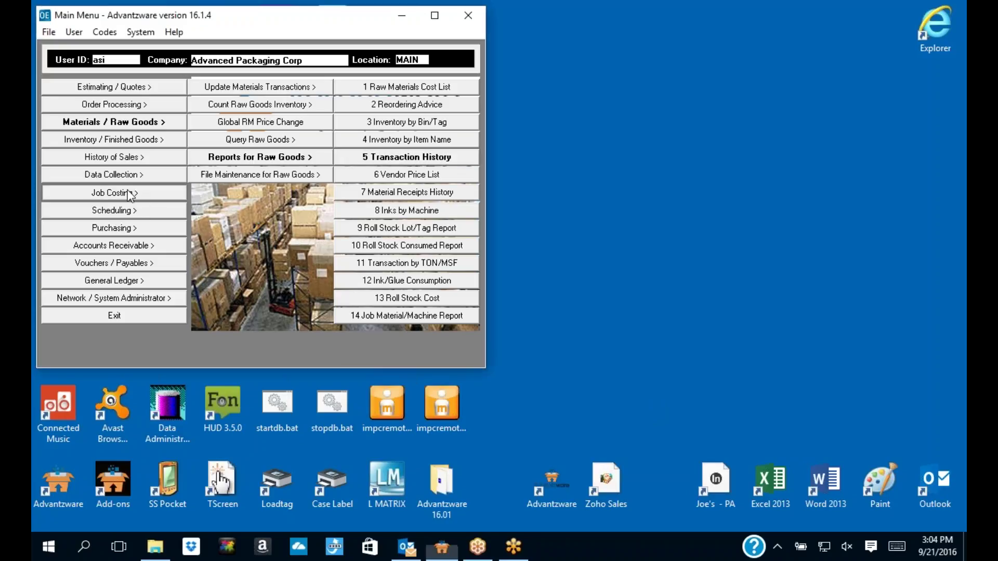
pyautogui.click(129, 193)
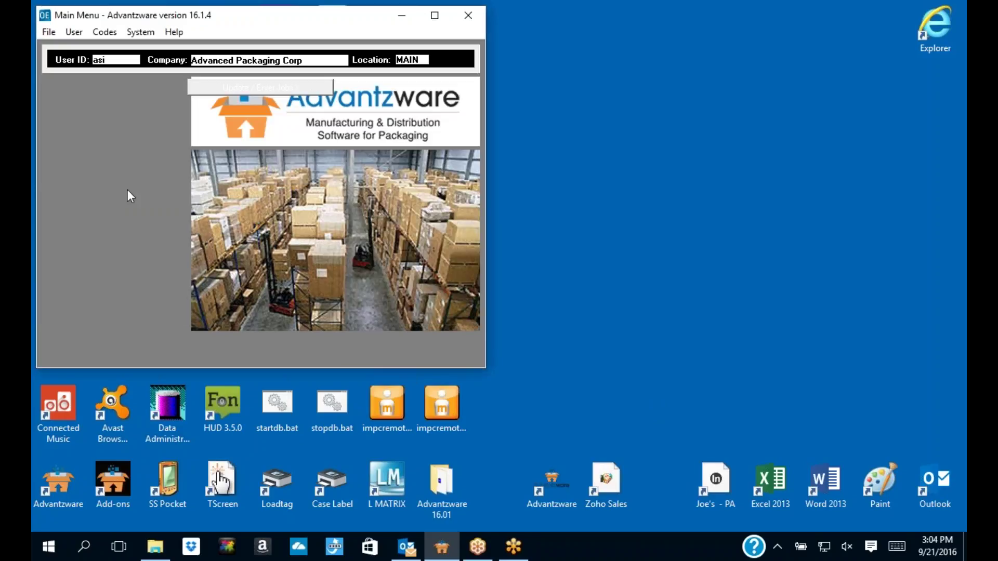
pyautogui.click(229, 89)
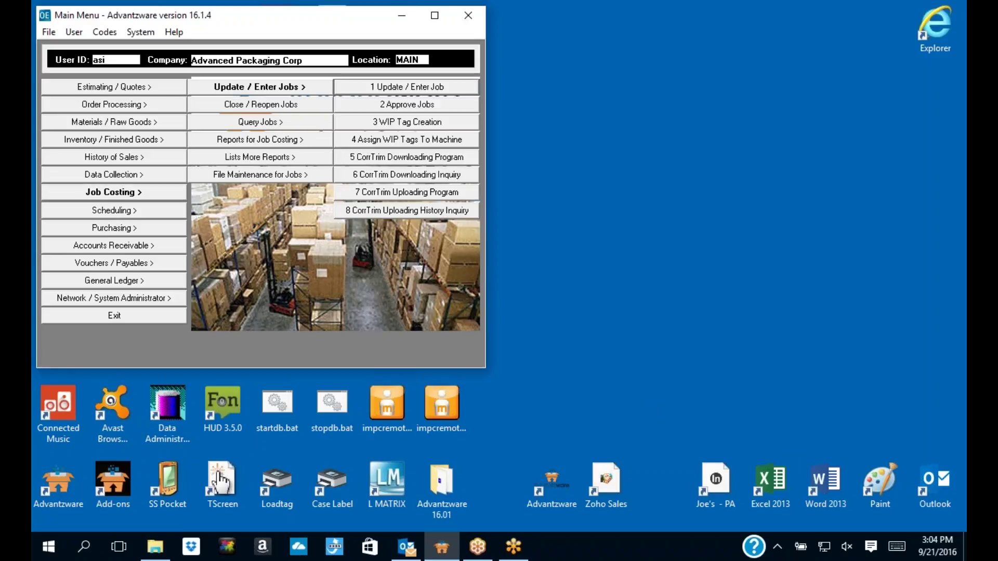
pyautogui.click(407, 86)
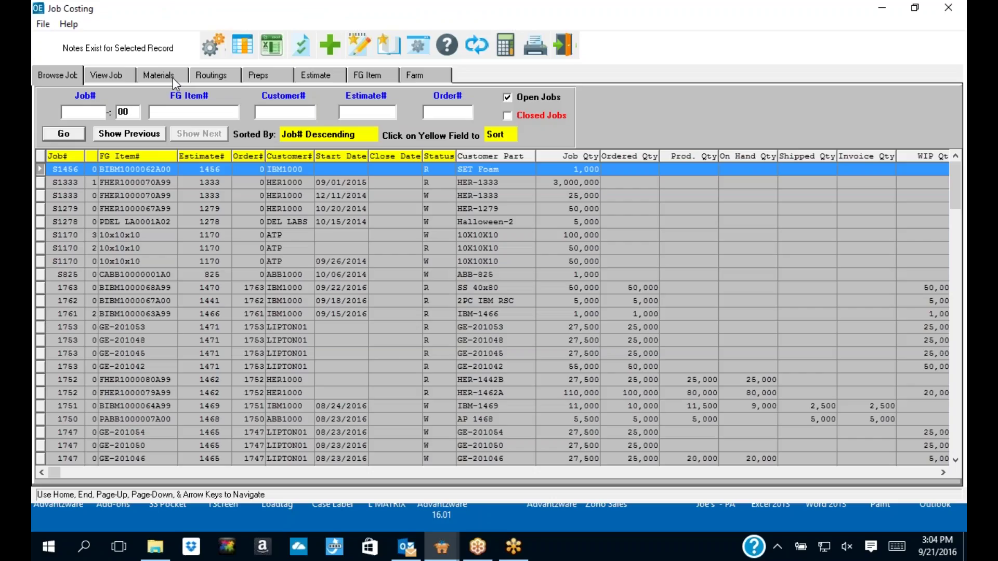
# Step: Use Sheet Calc to replace job S1456's 200 B Sheets material with 200C-50x80, and open its raw material issue bin selection without issuing any
pyautogui.click(173, 77)
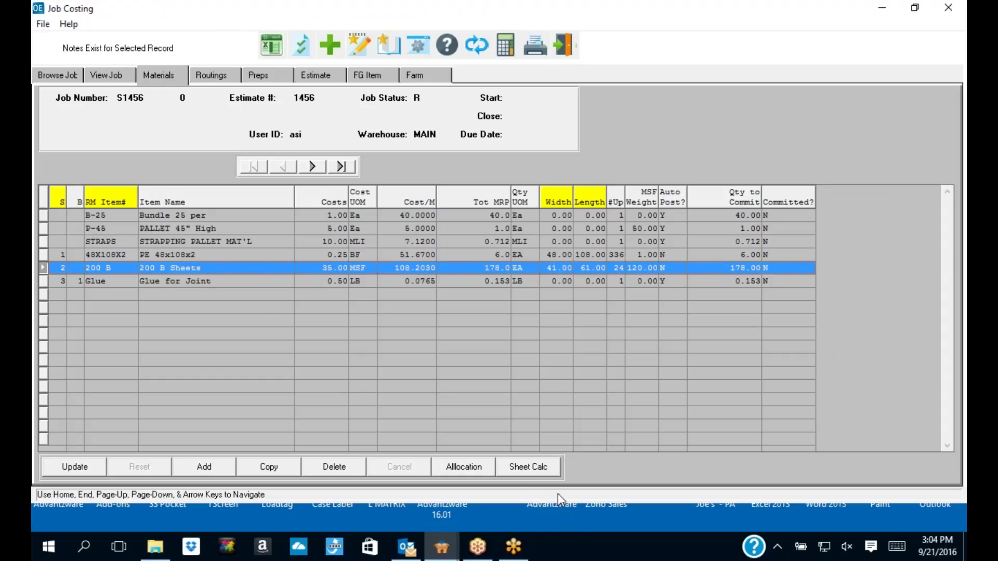
pyautogui.click(528, 469)
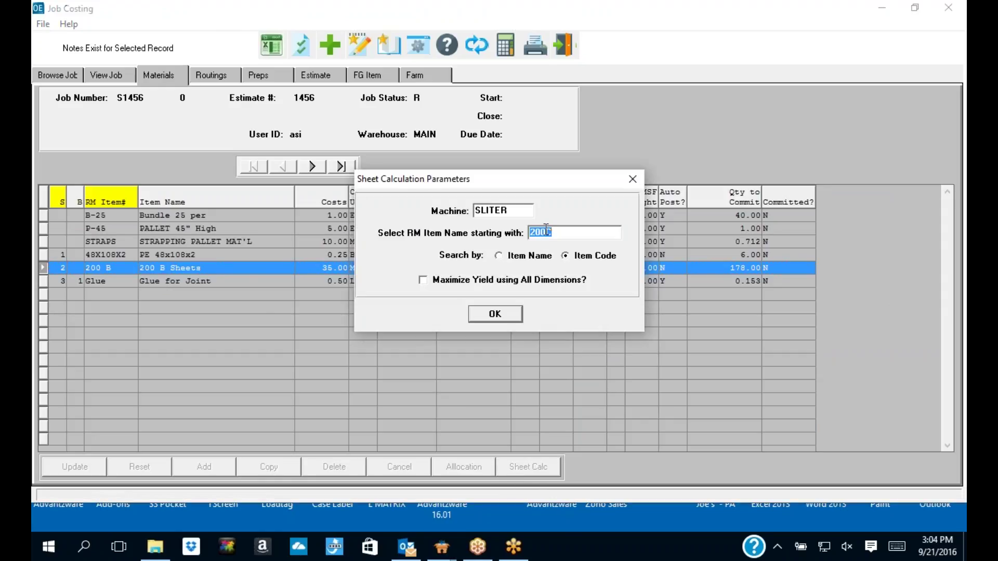
pyautogui.click(546, 229)
pyautogui.click(495, 315)
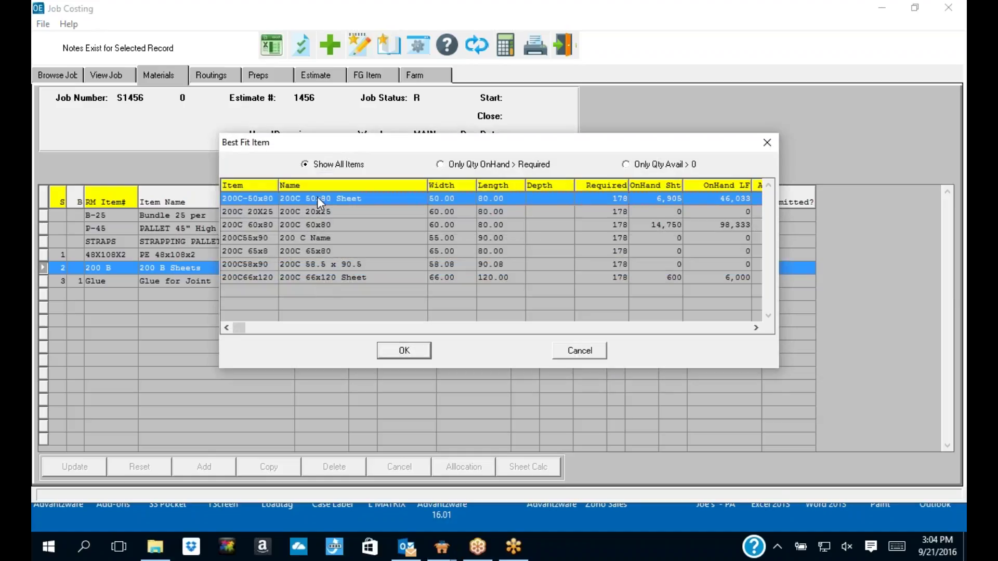
pyautogui.click(404, 352)
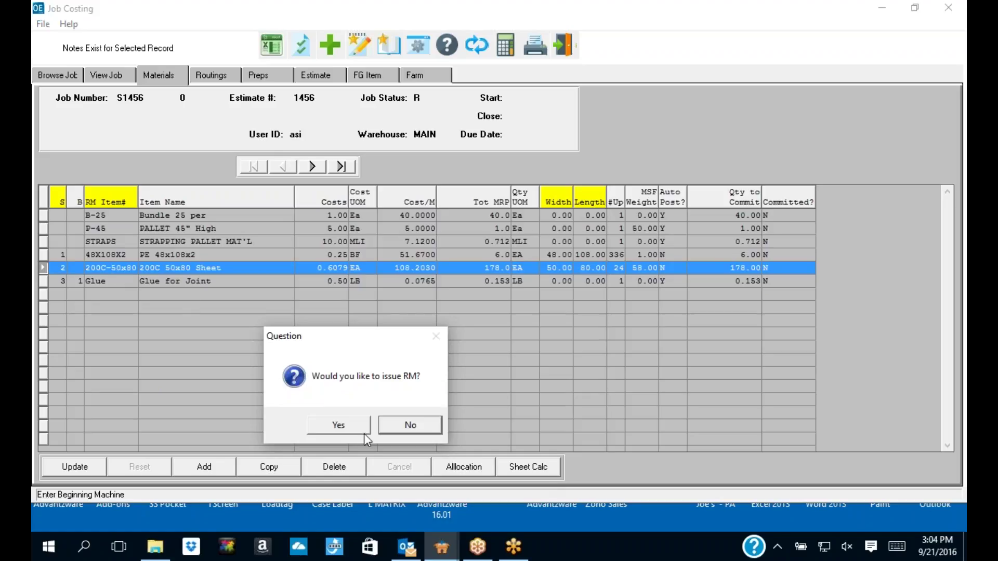
pyautogui.click(347, 431)
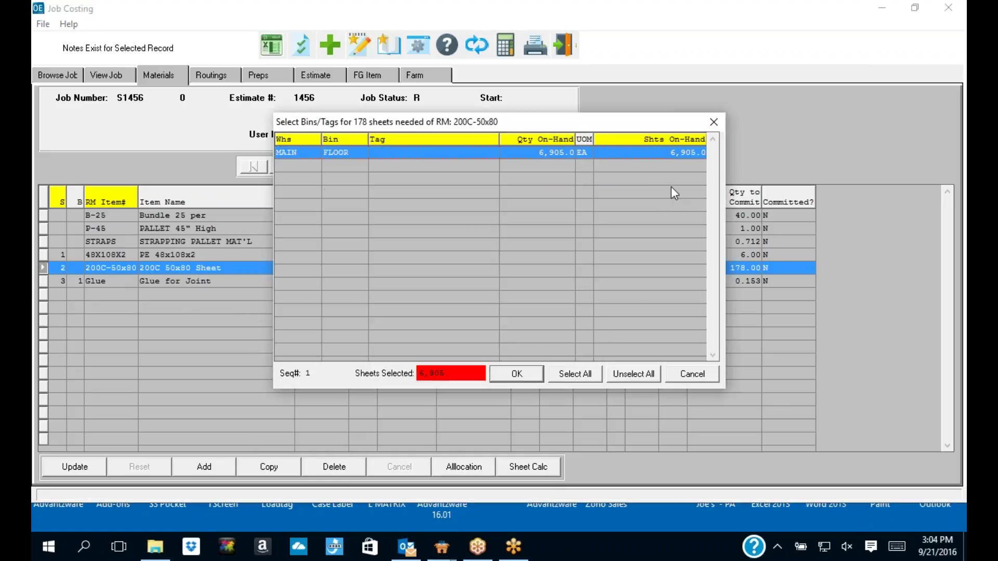
pyautogui.click(713, 123)
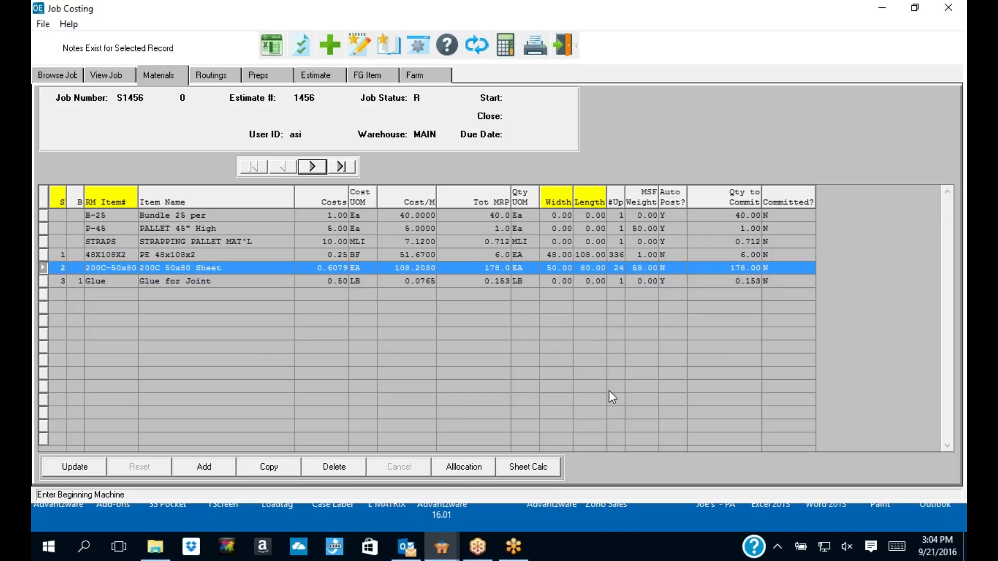
# Step: Allocate the 200C 50x80 Sheet material to job S1456 and deallocate it again
pyautogui.click(480, 463)
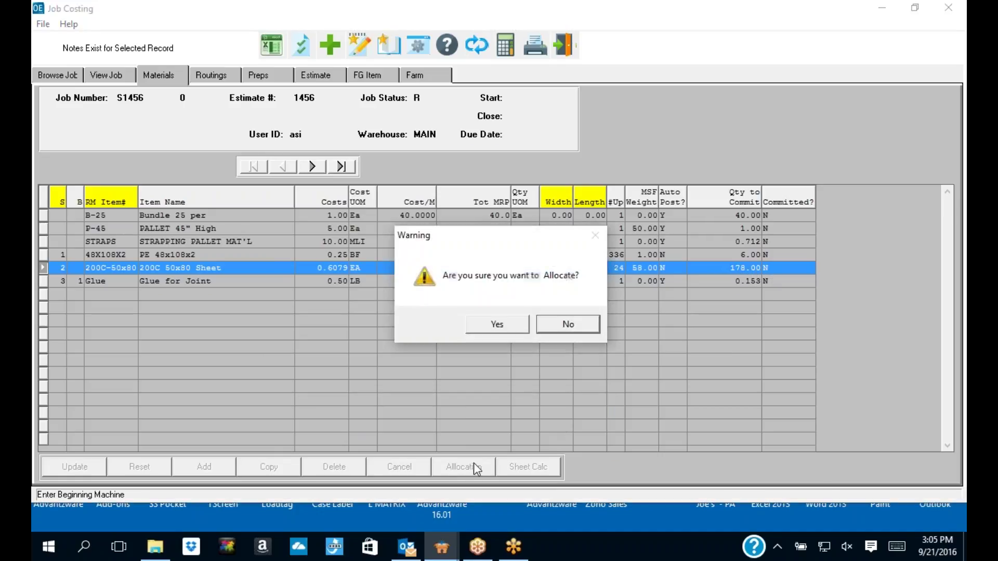
pyautogui.click(507, 330)
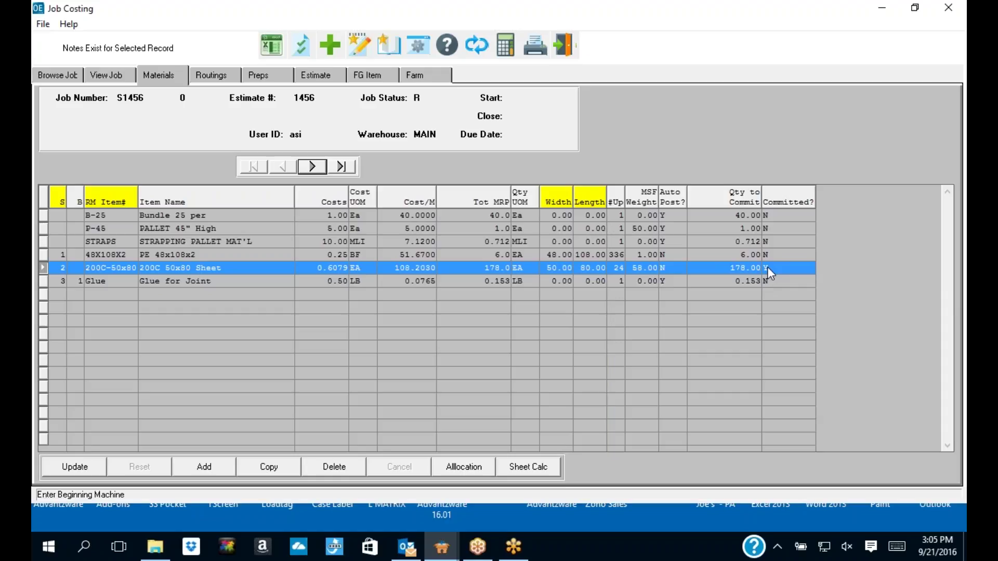
pyautogui.click(471, 467)
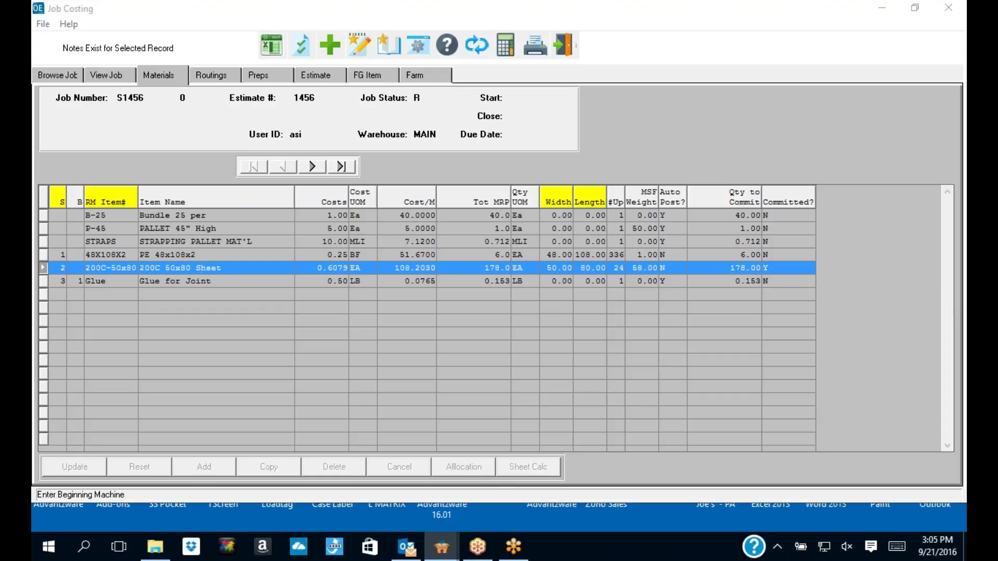
pyautogui.click(502, 324)
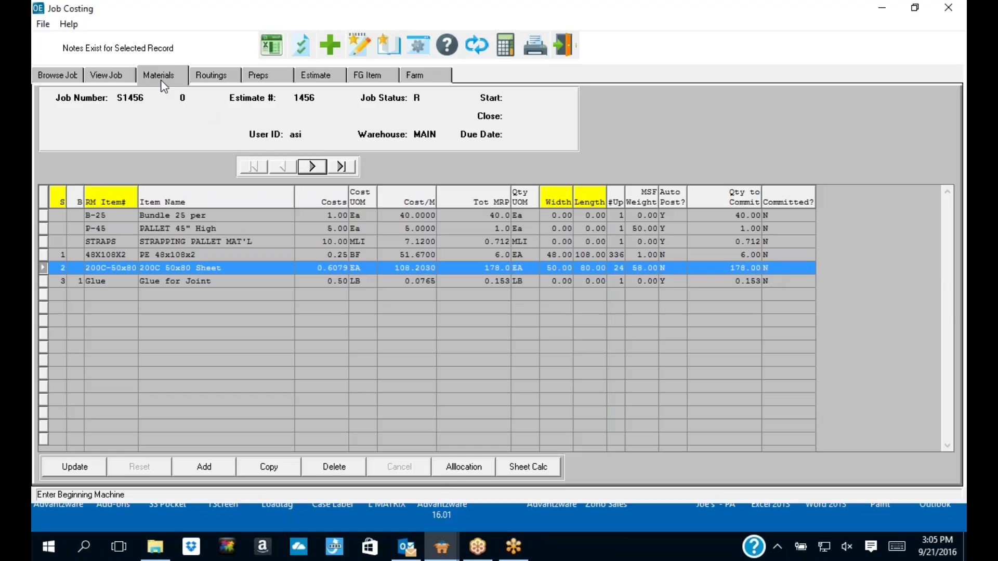
# Step: Repeat the allocation and deallocation of the 200C 50x80 Sheet material, and close Job Costing
pyautogui.click(474, 469)
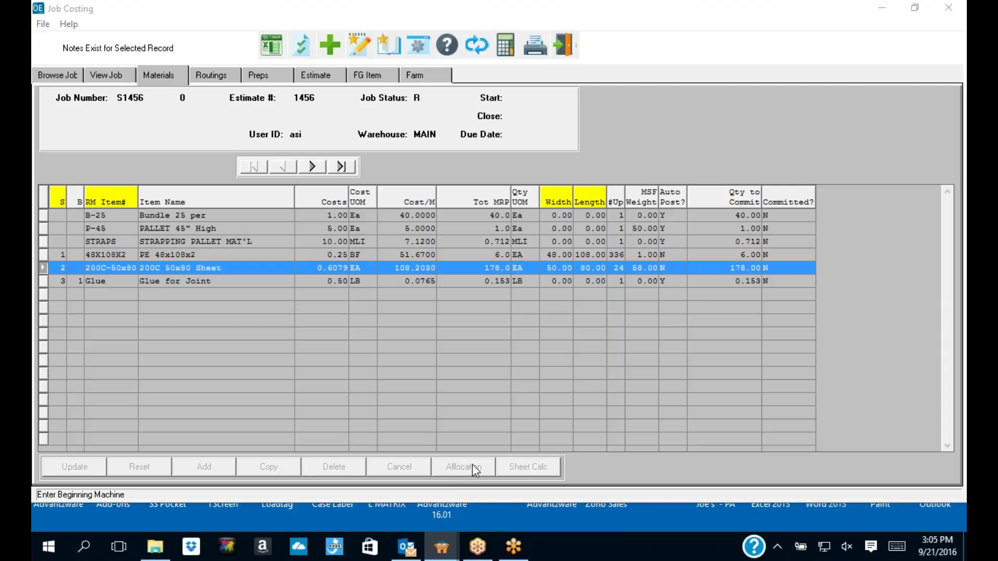
pyautogui.press('Return')
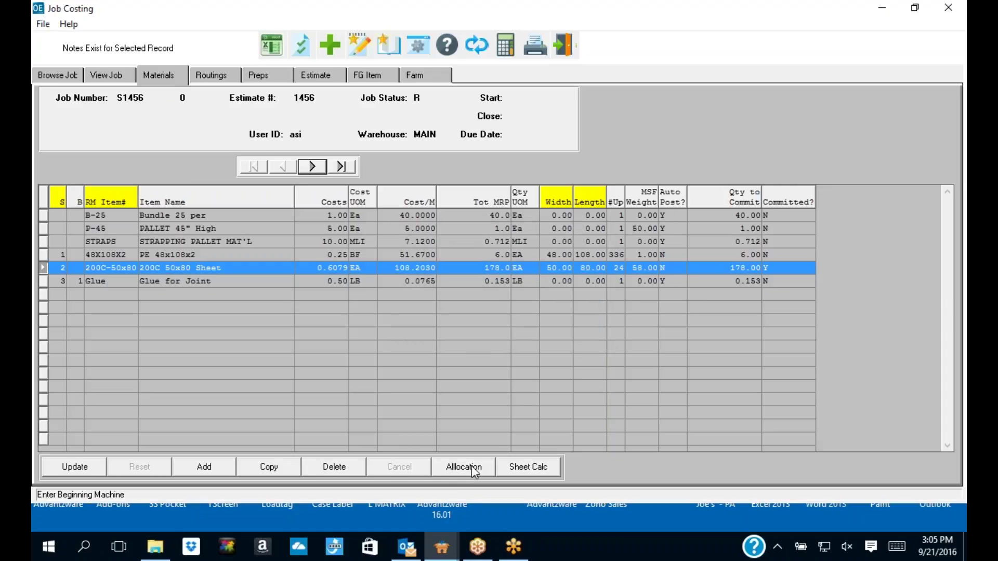
pyautogui.click(469, 467)
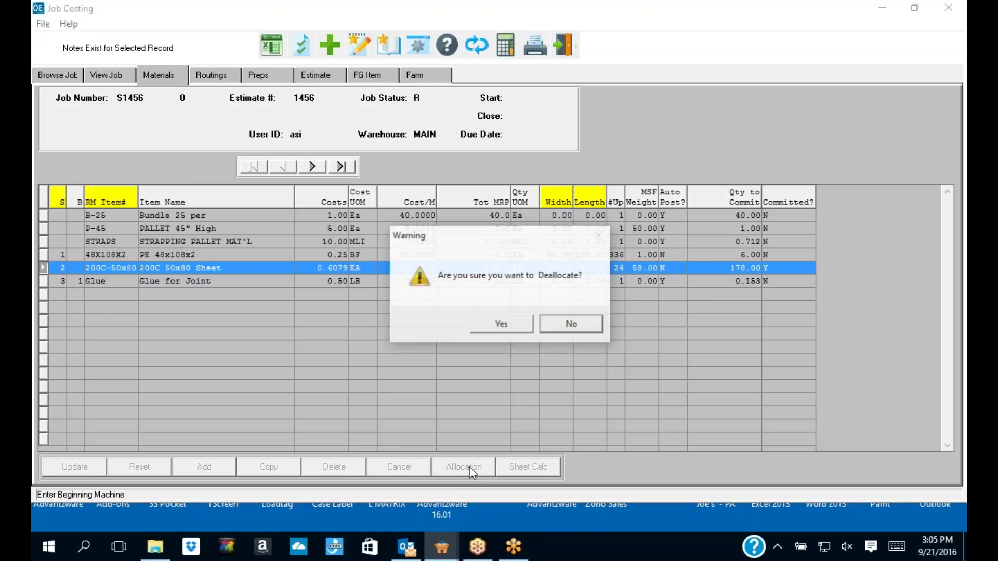
pyautogui.click(508, 326)
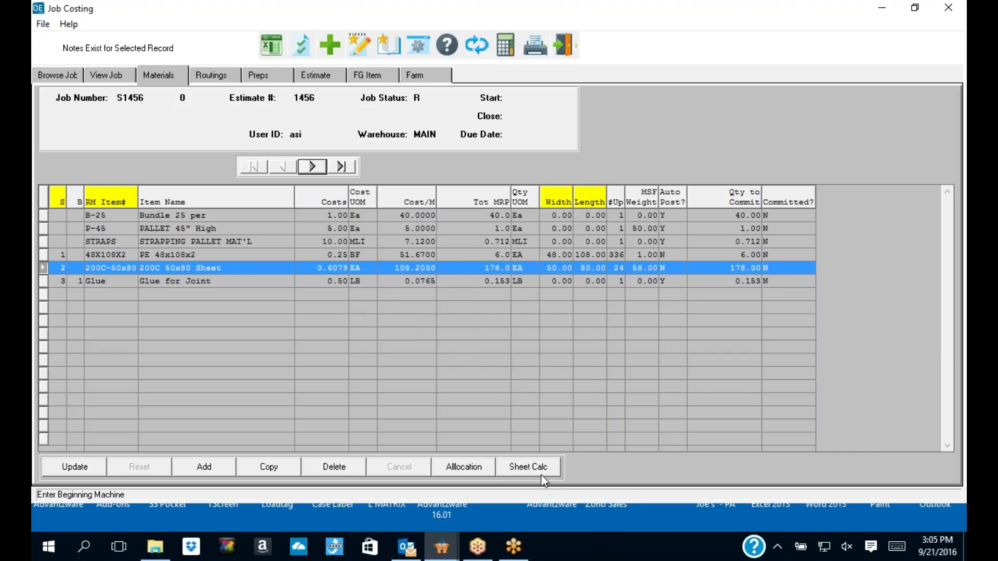
pyautogui.click(565, 49)
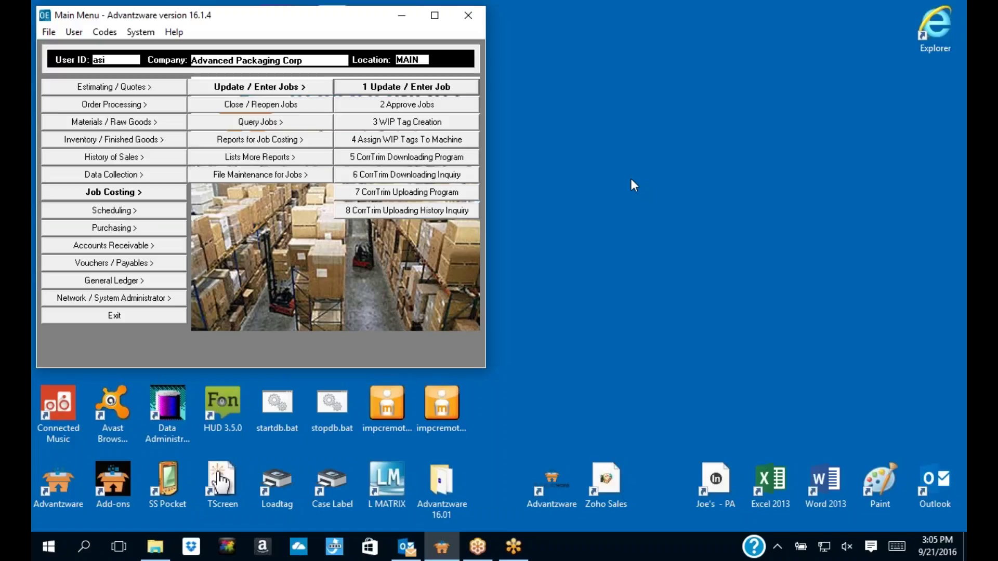